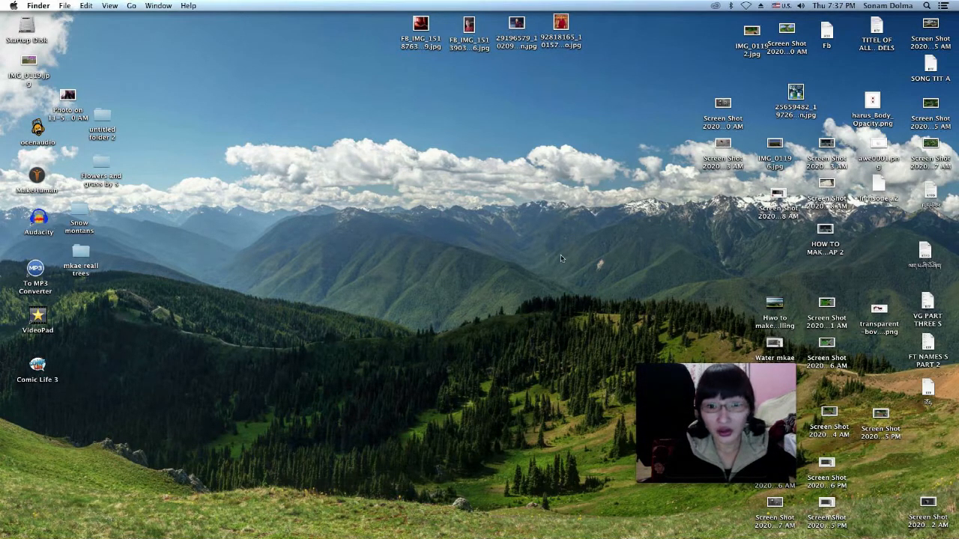
Launch Blender and dismiss the splash screen to reach the default scene.
{"action": "left_click", "coordinate": [14, 329]}
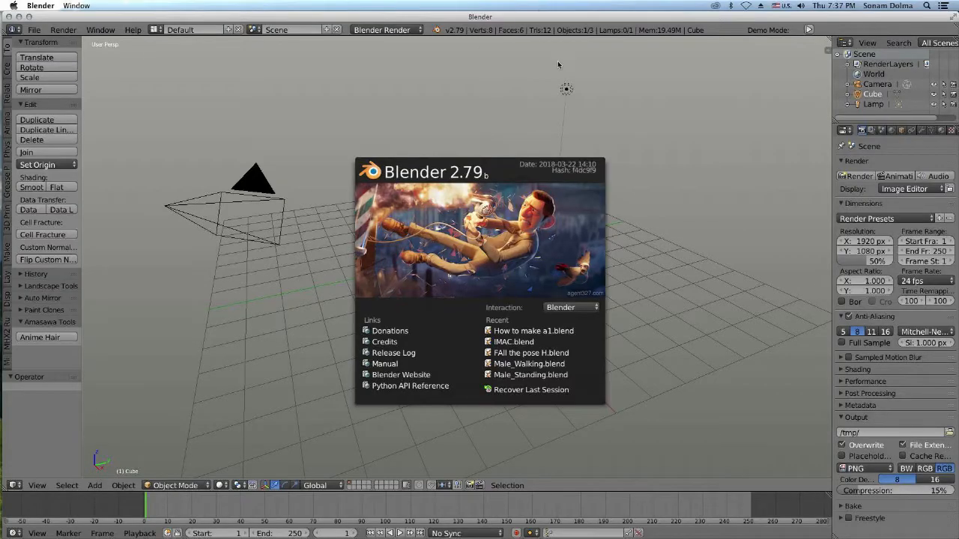
{"action": "left_click", "coordinate": [527, 92]}
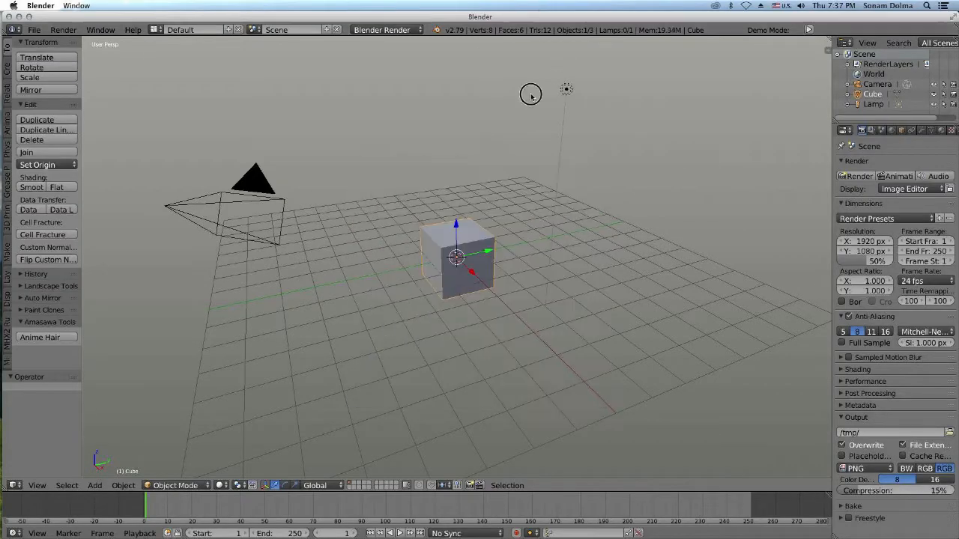
Switch to QuickTime Player, set the movie recording window to float on top, and move it clear of the sidebar area.
{"action": "left_click", "coordinate": [14, 212]}
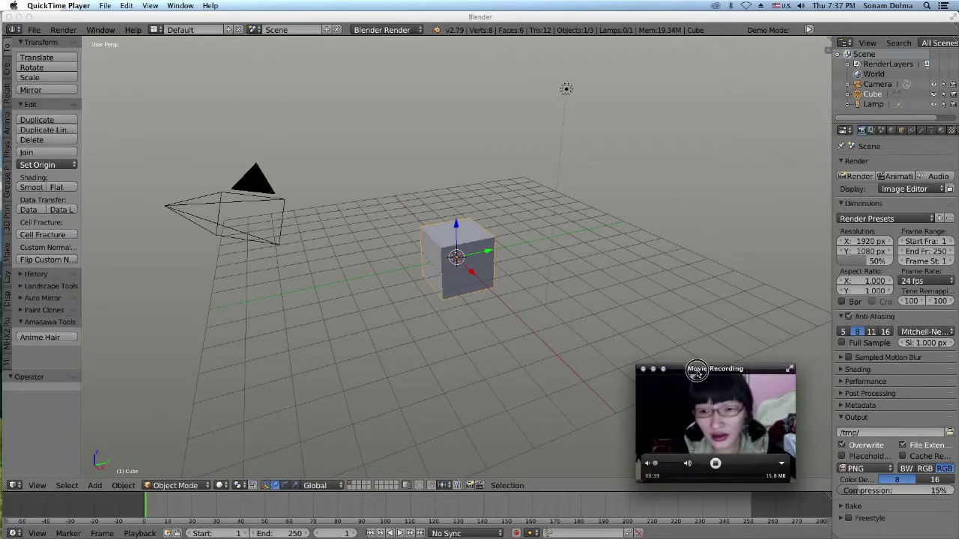
{"action": "left_click", "coordinate": [150, 6]}
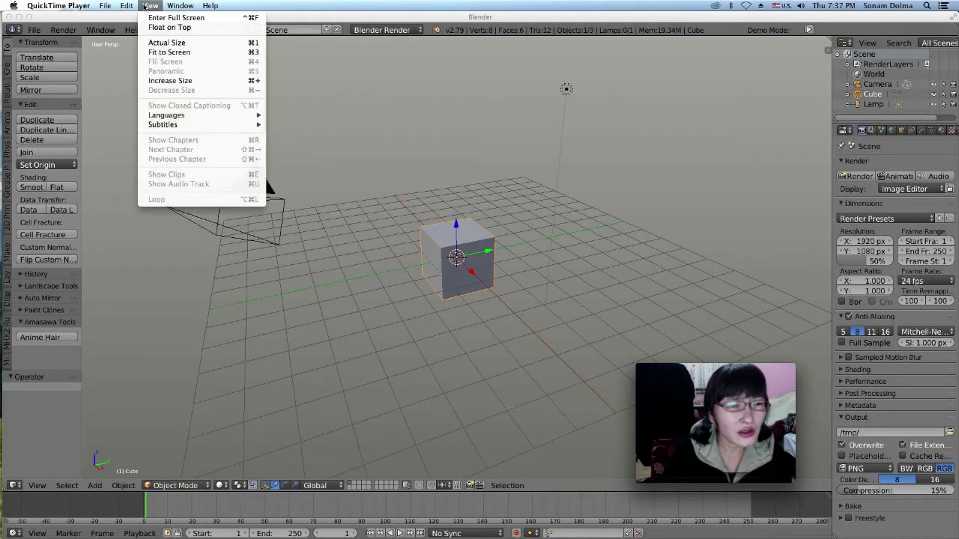
{"action": "left_click", "coordinate": [167, 29]}
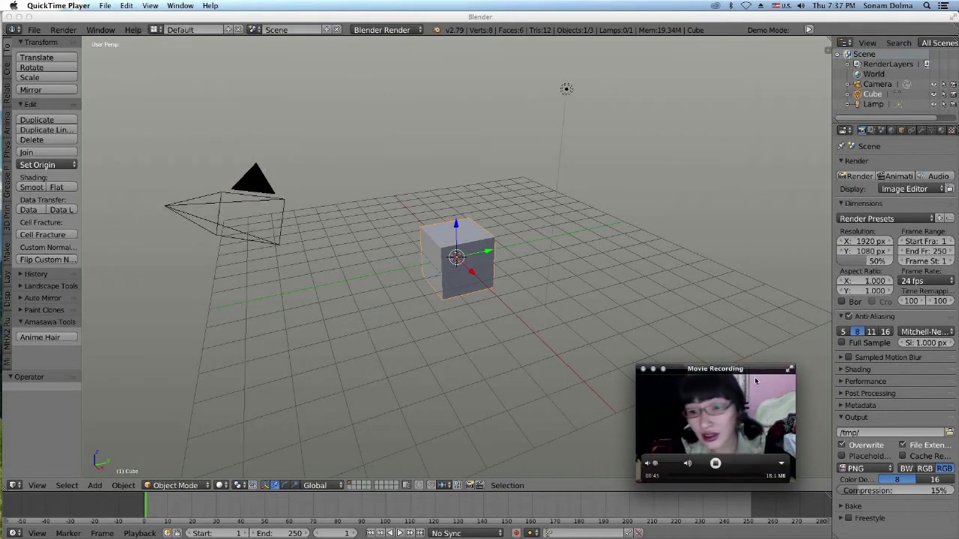
{"action": "left_click_drag", "start_coordinate": [755, 373], "coordinate": [709, 372]}
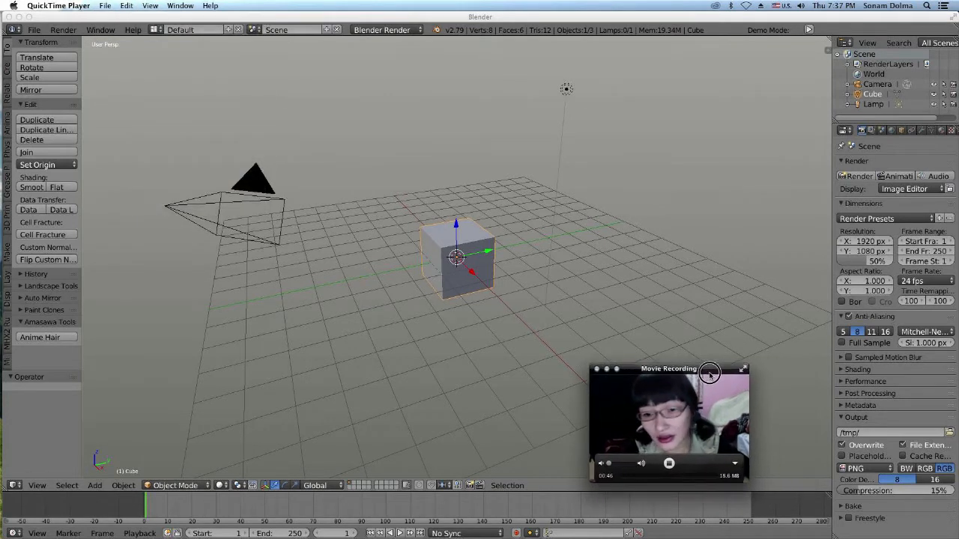
Show Blender's 3D view properties sidebar and start the Screencast Keys display.
{"action": "left_click", "coordinate": [828, 50]}
{"action": "left_click", "coordinate": [828, 49]}
{"action": "scroll", "coordinate": [796, 257], "scroll_direction": "down", "scroll_amount": 5}
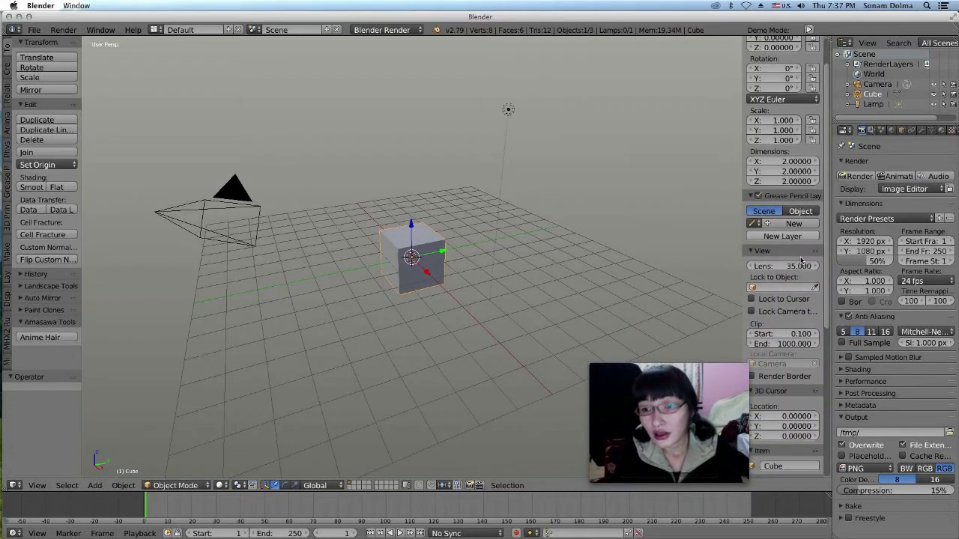
{"action": "scroll", "coordinate": [796, 257], "scroll_direction": "down", "scroll_amount": 1}
{"action": "left_click_drag", "start_coordinate": [702, 369], "coordinate": [690, 370]}
{"action": "scroll", "coordinate": [764, 376], "scroll_direction": "down", "scroll_amount": 8}
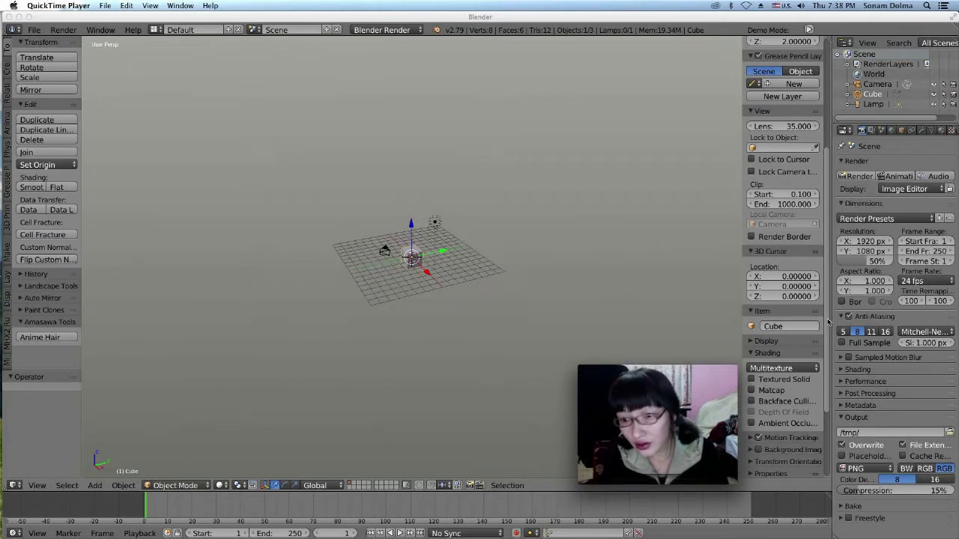
{"action": "left_click", "coordinate": [828, 322]}
{"action": "scroll", "coordinate": [782, 389], "scroll_direction": "down", "scroll_amount": 5}
{"action": "left_click", "coordinate": [779, 470]}
{"action": "scroll", "coordinate": [764, 420], "scroll_direction": "down", "scroll_amount": 4}
{"action": "left_click_drag", "start_coordinate": [754, 388], "coordinate": [839, 388]}
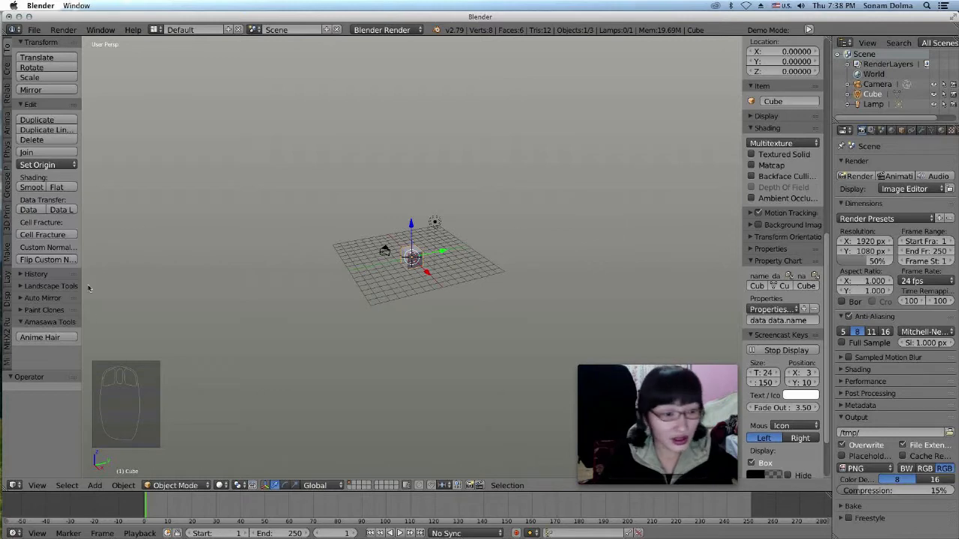
View the scene from the front and delete the default cube, lamp and camera.
{"action": "middle_click_drag", "start_coordinate": [449, 293], "coordinate": [510, 294]}
{"action": "left_click", "coordinate": [38, 486]}
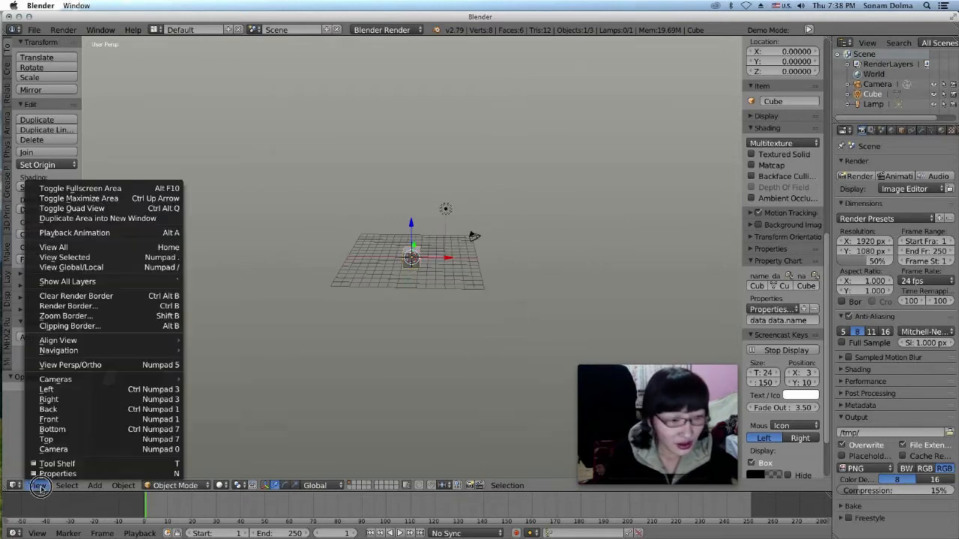
{"action": "left_click", "coordinate": [61, 420]}
{"action": "middle_click_drag", "start_coordinate": [441, 271], "coordinate": [454, 257]}
{"action": "key", "text": "a"}
{"action": "key", "text": "a"}
{"action": "key", "text": "a"}
{"action": "key", "text": "a"}
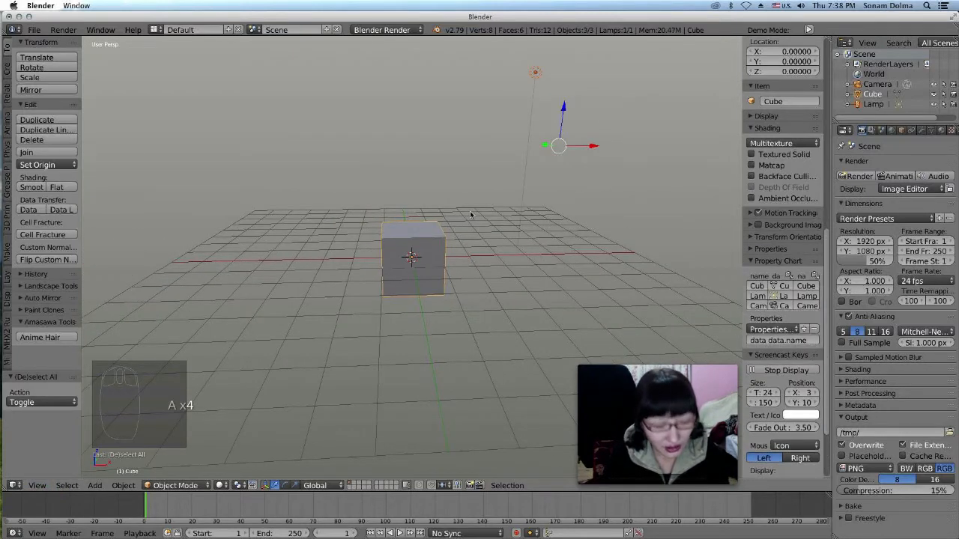
{"action": "key", "text": "x"}
{"action": "left_click", "coordinate": [470, 217]}
{"action": "left_click", "coordinate": [33, 30]}
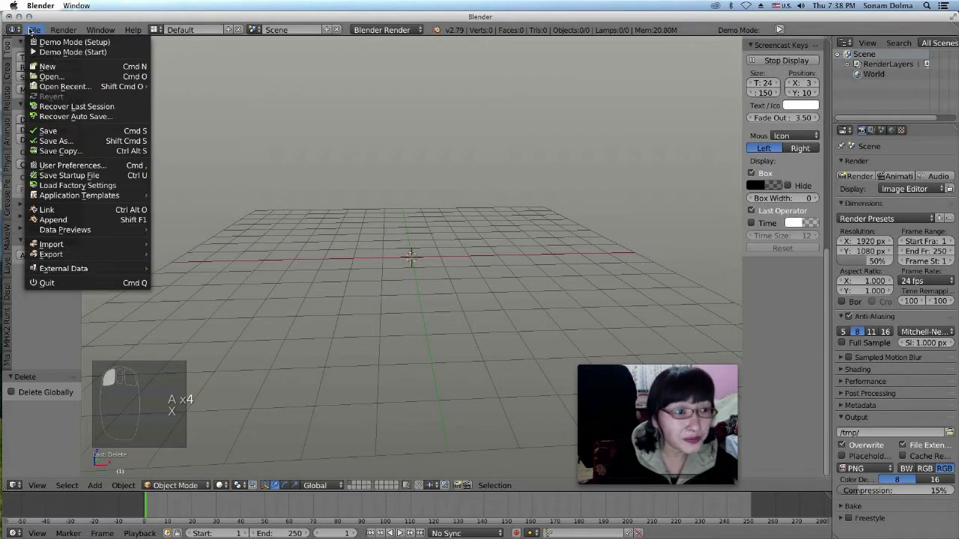
{"action": "left_click", "coordinate": [68, 220]}
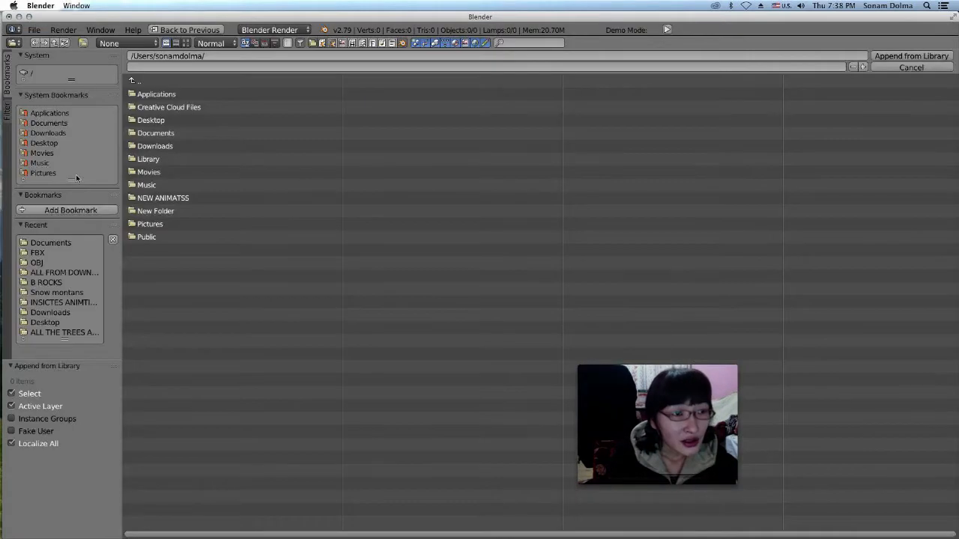
{"action": "left_click", "coordinate": [935, 69]}
Open the recent file How to make a1.blend.
{"action": "left_click", "coordinate": [35, 29]}
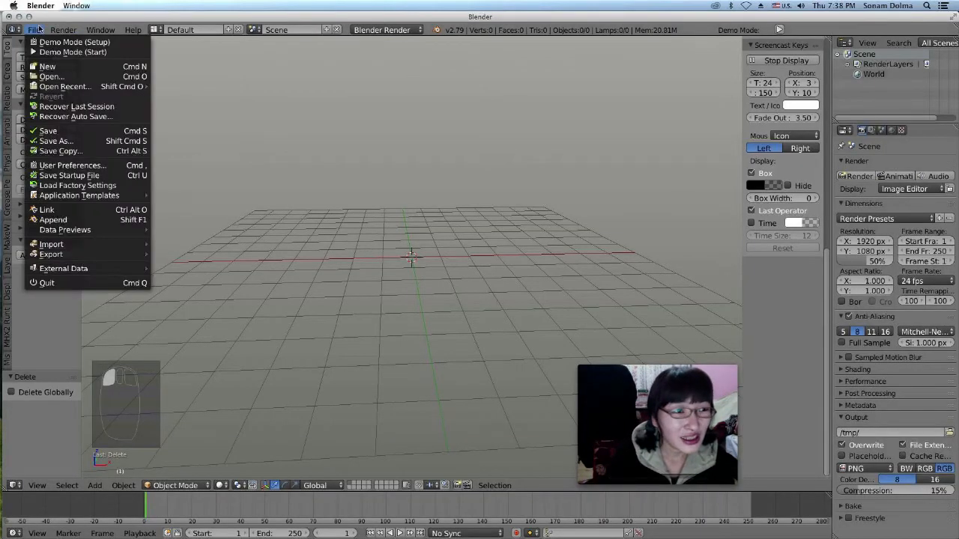
{"action": "mouse_move", "coordinate": [113, 86]}
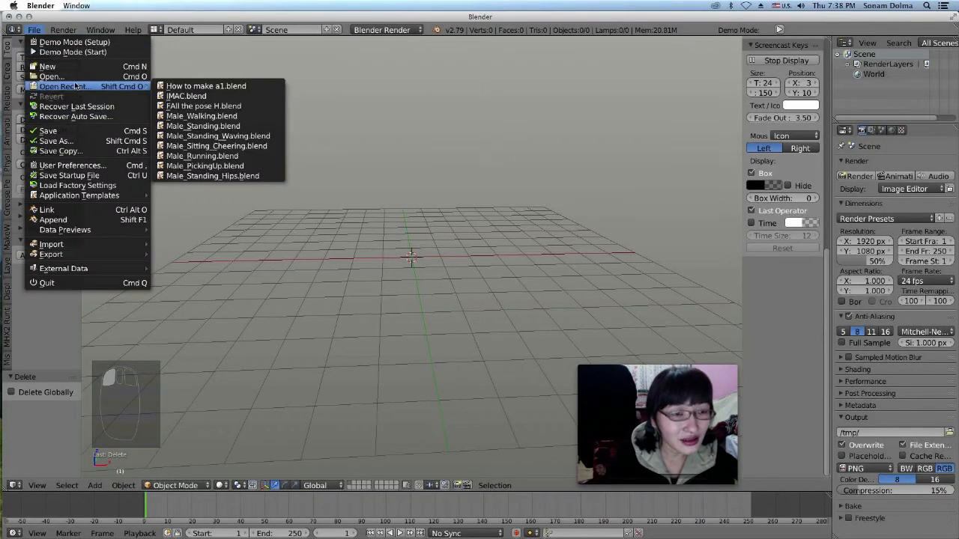
{"action": "left_click", "coordinate": [225, 86]}
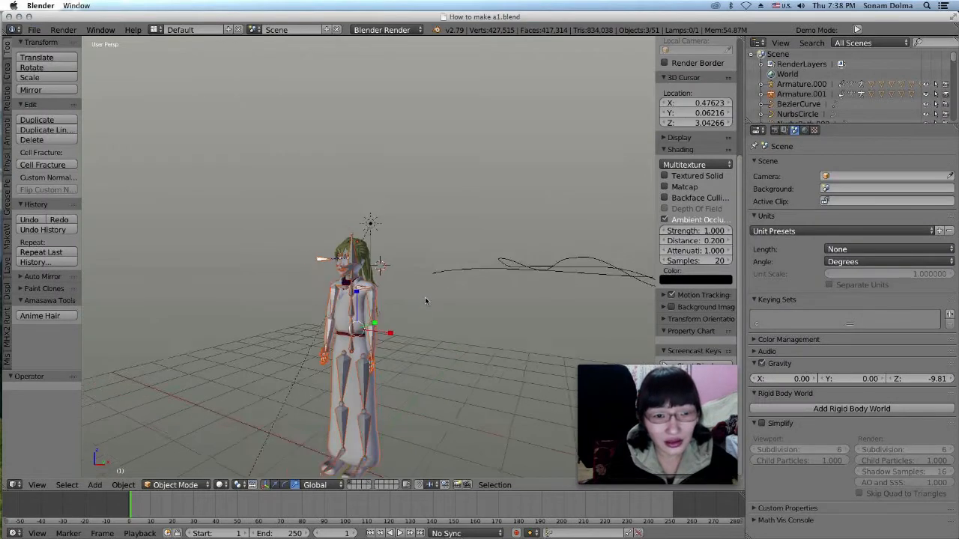
Face the character from the front and set the viewport shading to Material.
{"action": "scroll", "coordinate": [428, 303], "scroll_direction": "down", "scroll_amount": 2}
{"action": "middle_click_drag", "start_coordinate": [441, 308], "coordinate": [412, 318]}
{"action": "scroll", "coordinate": [413, 322], "scroll_direction": "up", "scroll_amount": 3}
{"action": "left_click", "coordinate": [220, 485]}
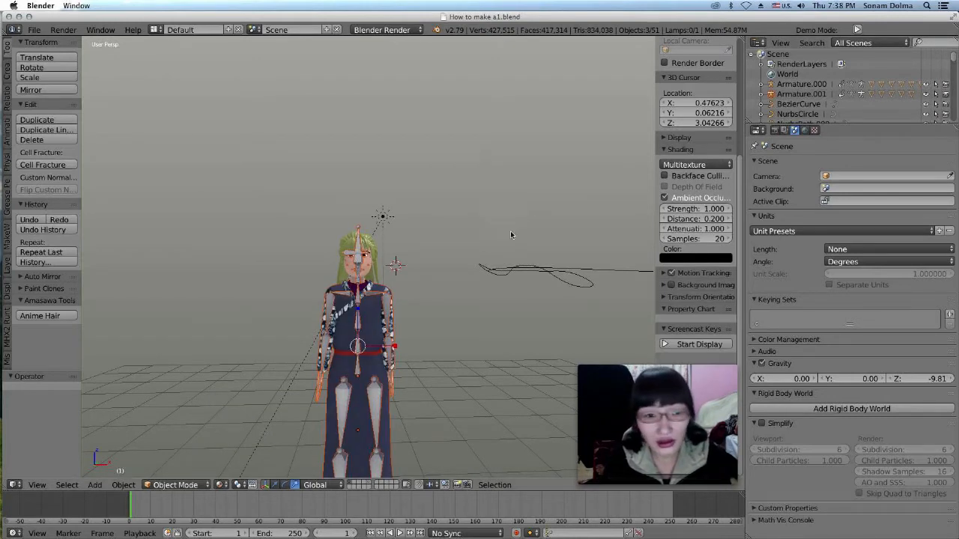
Select the character's head mesh and examine its material settings and the World settings.
{"action": "scroll", "coordinate": [443, 260], "scroll_direction": "up", "scroll_amount": 4}
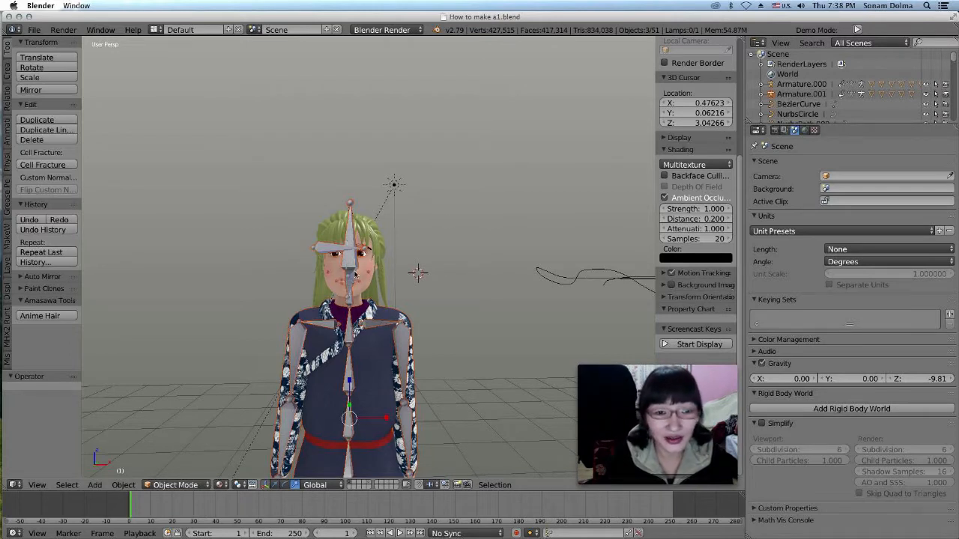
{"action": "right_click", "coordinate": [357, 276]}
{"action": "right_click", "coordinate": [418, 245]}
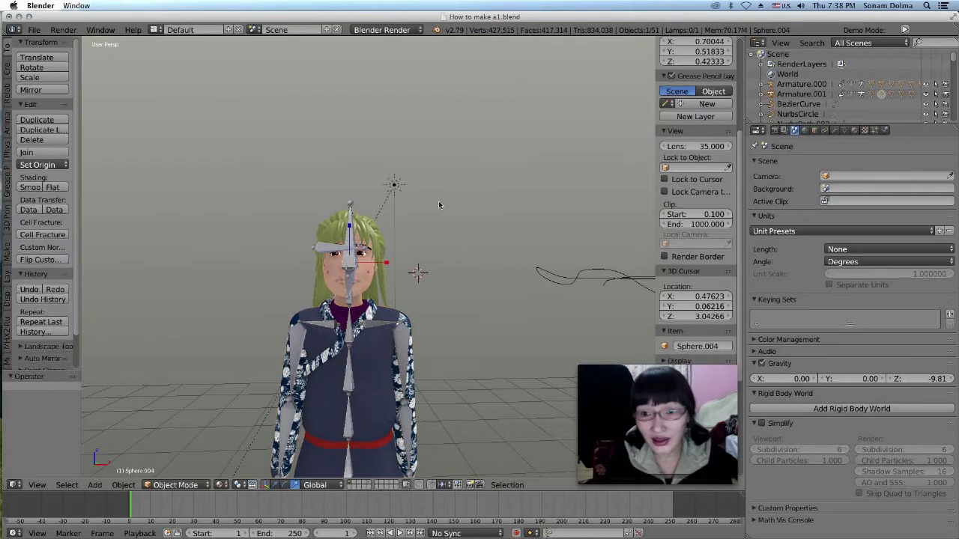
{"action": "scroll", "coordinate": [382, 267], "scroll_direction": "down", "scroll_amount": 2}
{"action": "middle_click_drag", "start_coordinate": [405, 275], "coordinate": [405, 284]}
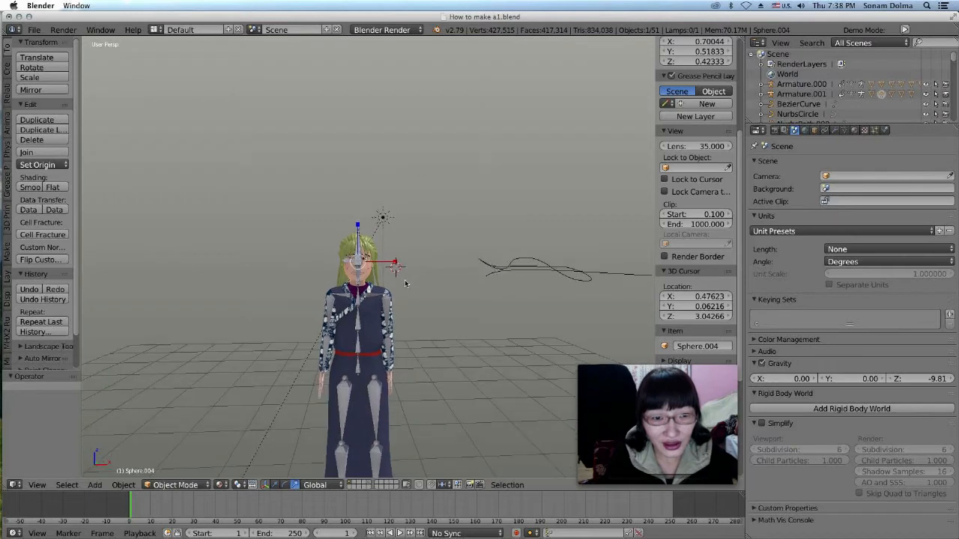
{"action": "scroll", "coordinate": [405, 284], "scroll_direction": "up", "scroll_amount": 2}
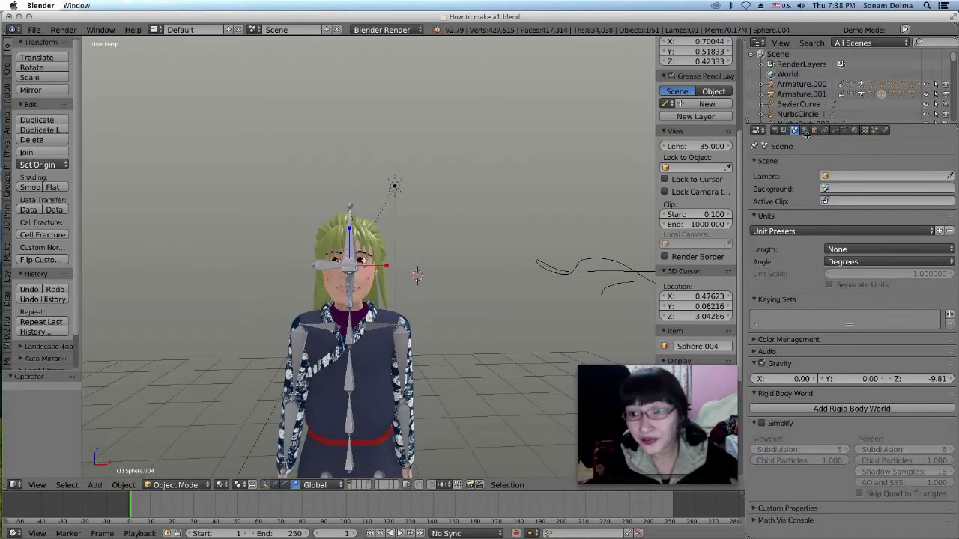
{"action": "left_click", "coordinate": [855, 130]}
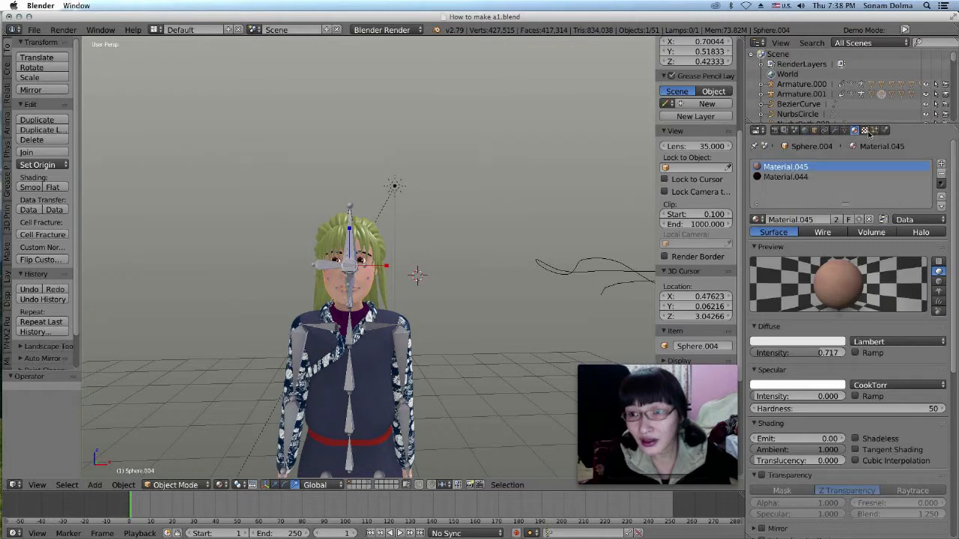
{"action": "left_click", "coordinate": [805, 130]}
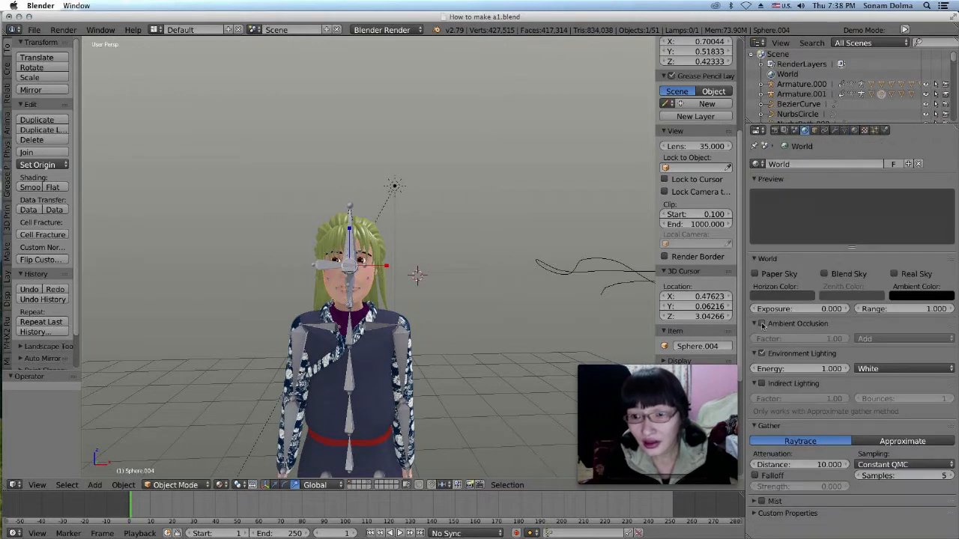
Frame the character's head and shoulders and preview them with Rendered viewport shading.
{"action": "scroll", "coordinate": [442, 337], "scroll_direction": "up", "scroll_amount": 2}
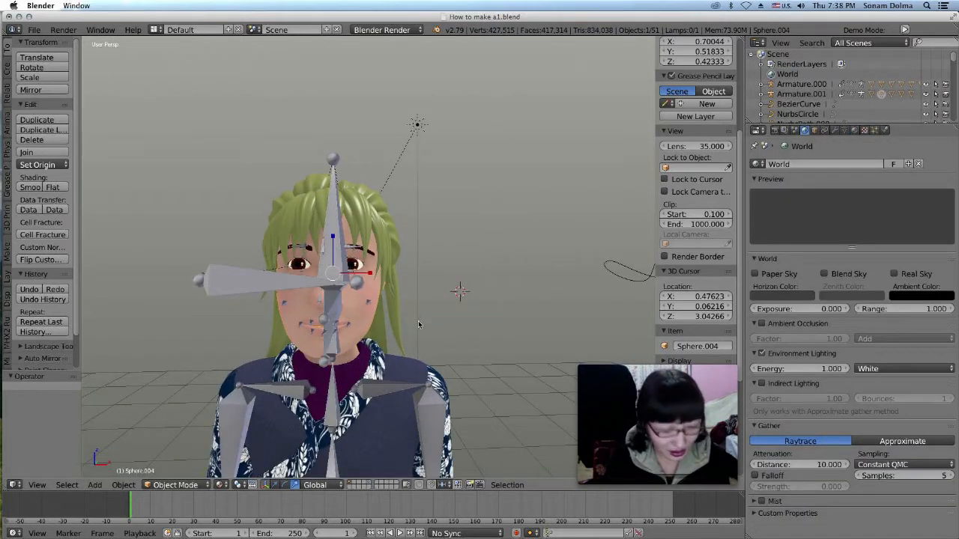
{"action": "middle_click_drag", "start_coordinate": [424, 324], "coordinate": [566, 244], "text": "shift"}
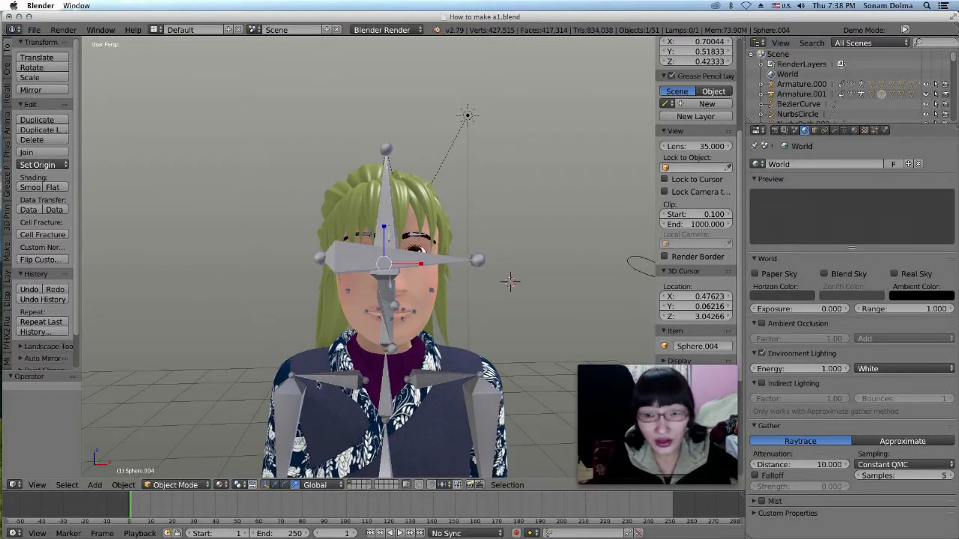
{"action": "left_click", "coordinate": [222, 485]}
{"action": "left_click", "coordinate": [258, 412]}
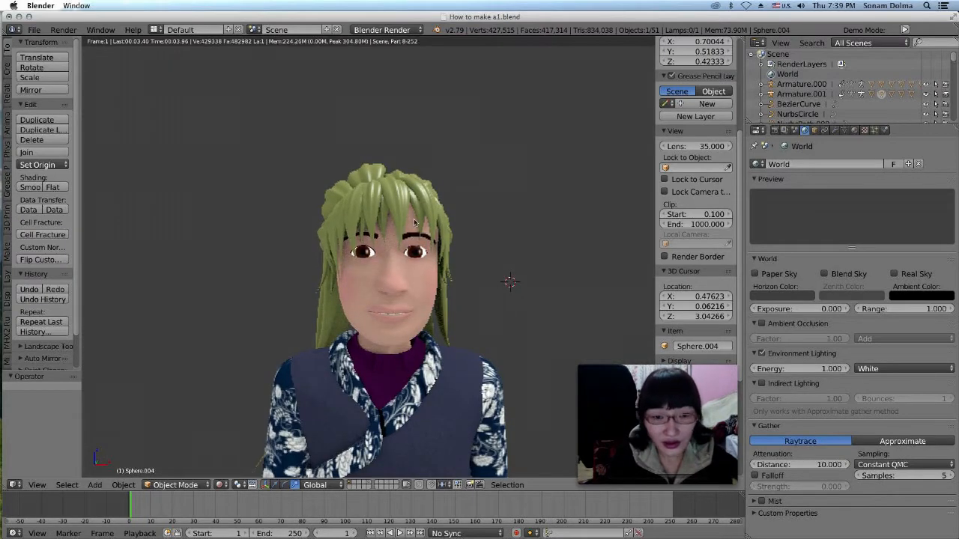
Select the character's hair and change its material's diffuse colour to orange-brown.
{"action": "left_click", "coordinate": [854, 130]}
{"action": "left_click", "coordinate": [772, 178]}
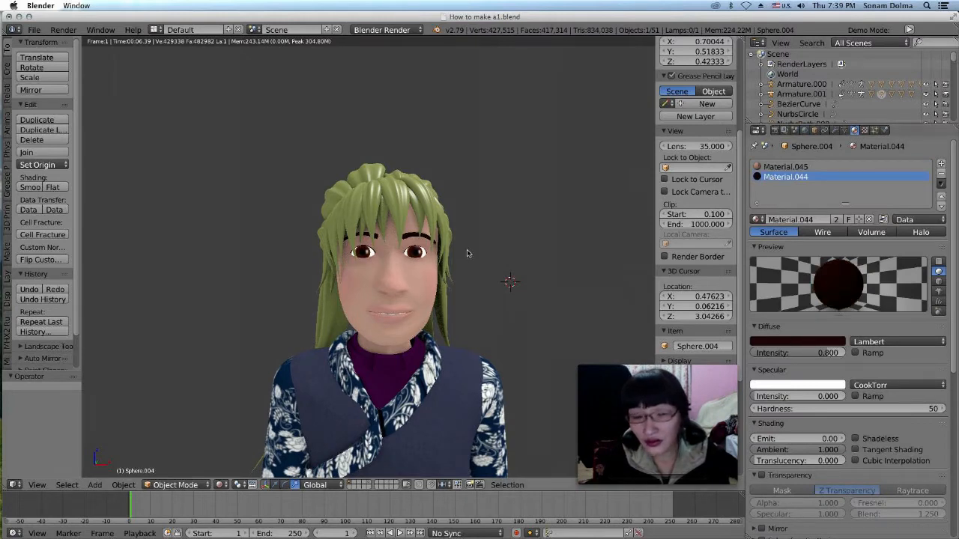
{"action": "right_click", "coordinate": [411, 199]}
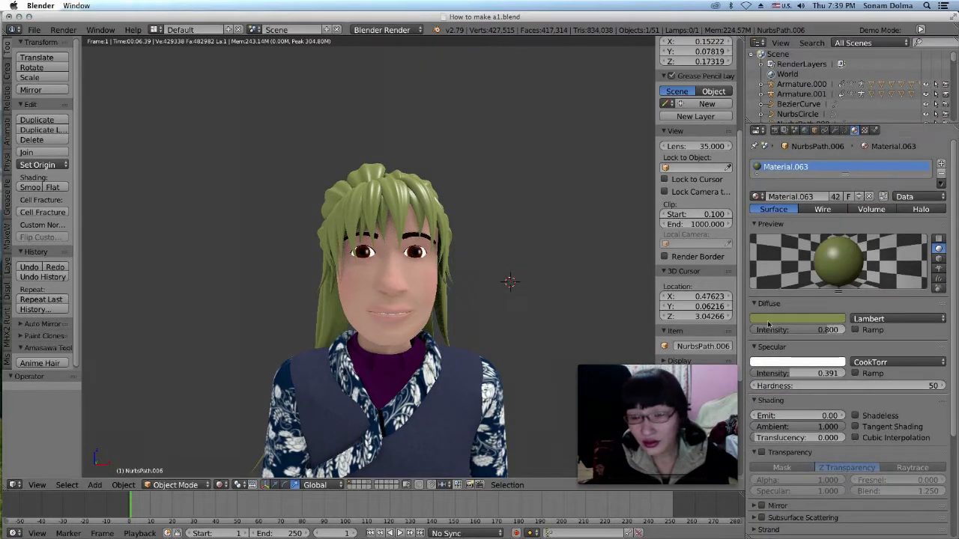
{"action": "left_click", "coordinate": [775, 321]}
{"action": "left_click", "coordinate": [783, 241]}
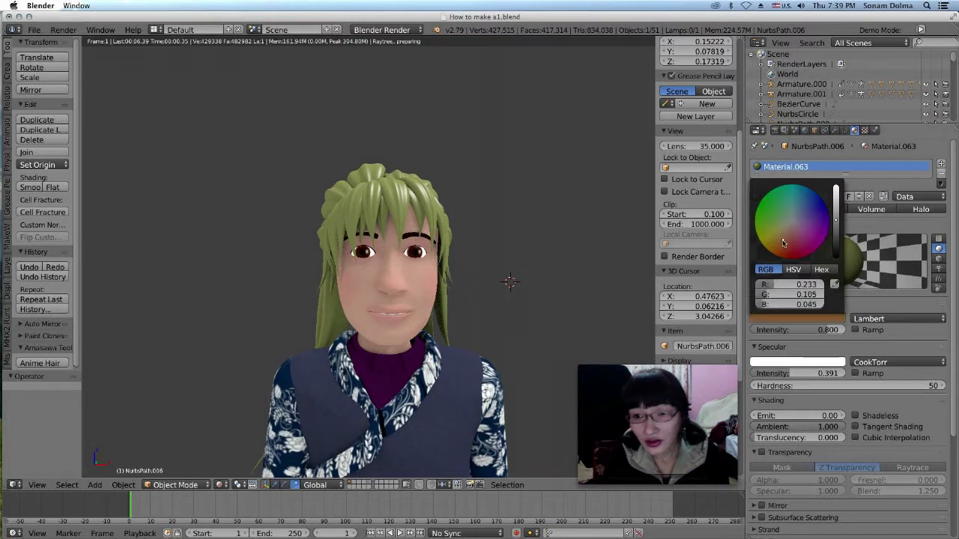
{"action": "left_click", "coordinate": [771, 227]}
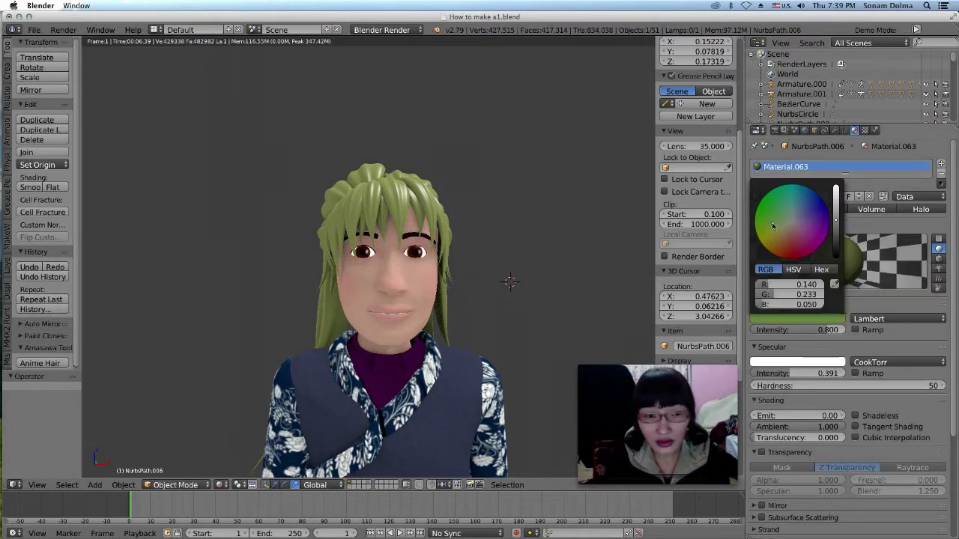
{"action": "left_click_drag", "start_coordinate": [773, 224], "coordinate": [779, 246]}
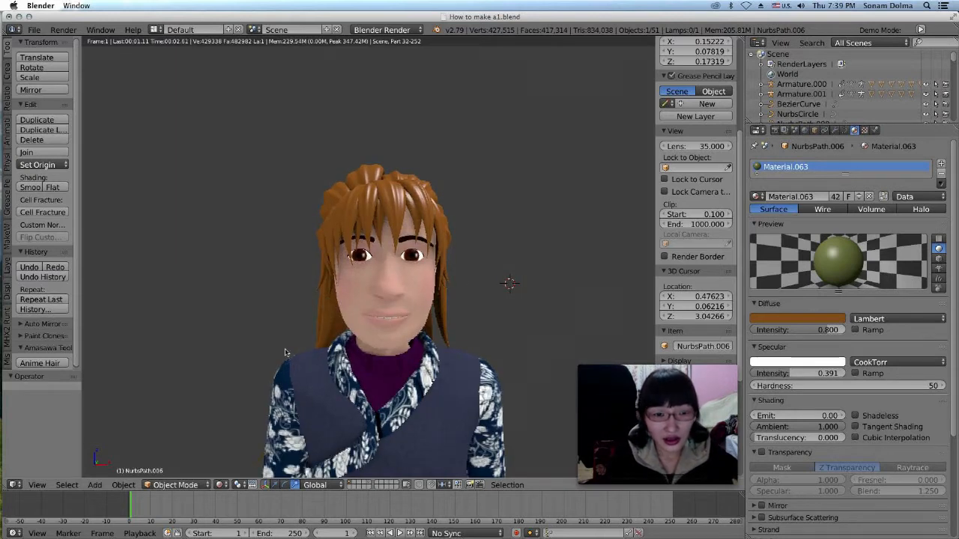
Set the viewport shading back to Material.
{"action": "left_click", "coordinate": [220, 485]}
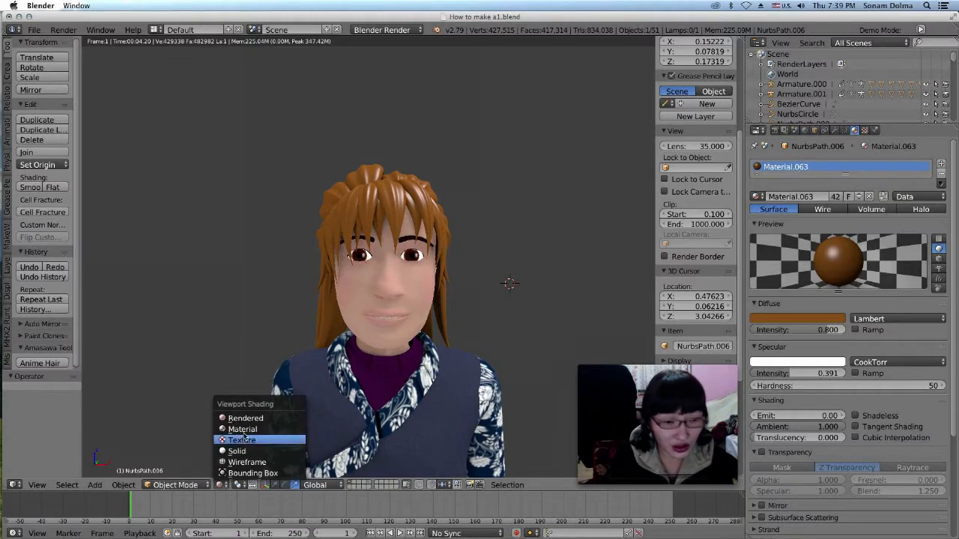
{"action": "left_click", "coordinate": [245, 433]}
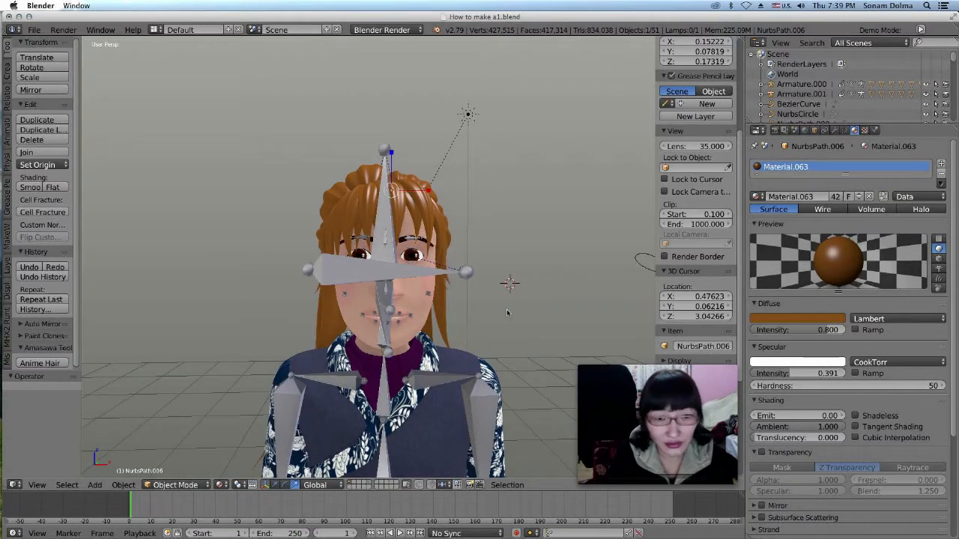
Delete the NurbsCircle curve beside the character and undo the deletion.
{"action": "scroll", "coordinate": [419, 345], "scroll_direction": "down", "scroll_amount": 2}
{"action": "scroll", "coordinate": [419, 345], "scroll_direction": "down", "scroll_amount": 5}
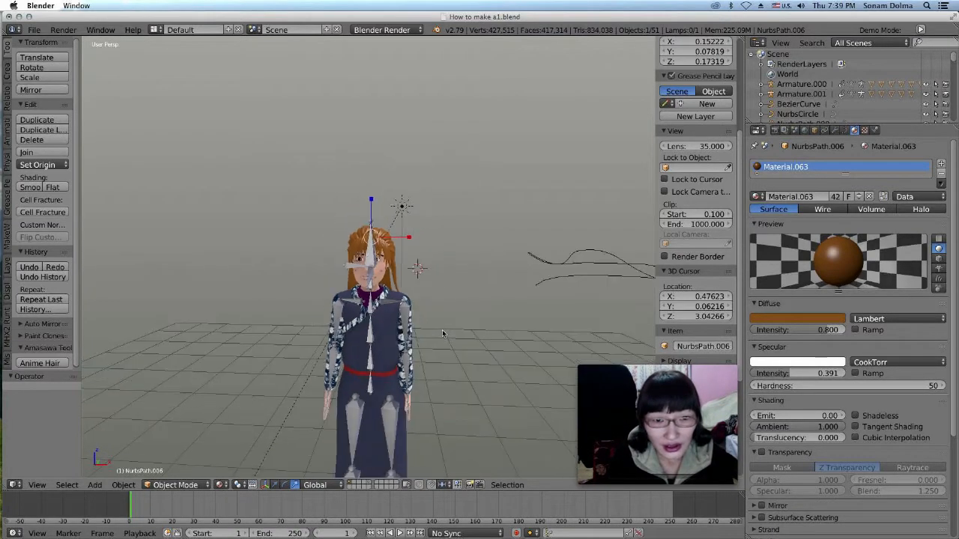
{"action": "scroll", "coordinate": [396, 318], "scroll_direction": "down", "scroll_amount": 2}
{"action": "right_click", "coordinate": [433, 259]}
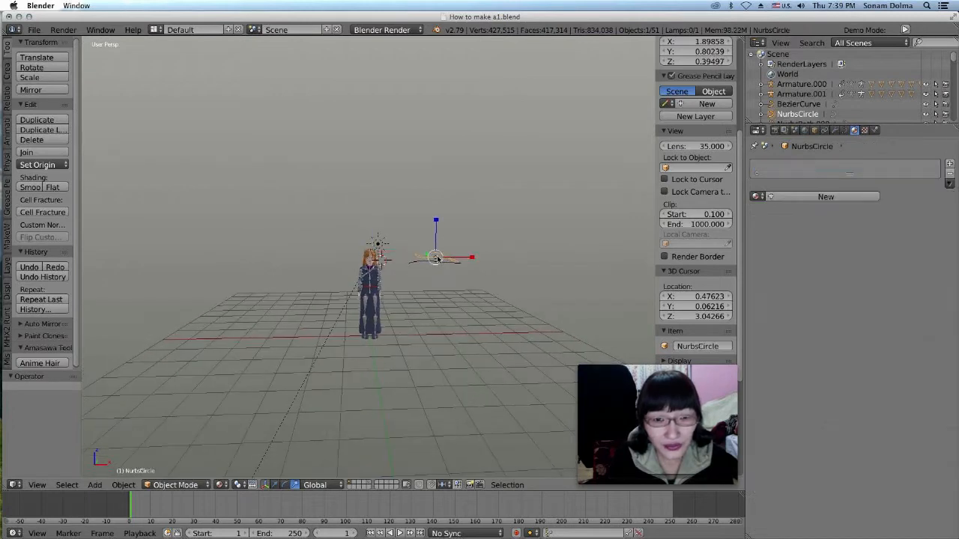
{"action": "scroll", "coordinate": [430, 269], "scroll_direction": "up", "scroll_amount": 3}
{"action": "key", "text": "x"}
{"action": "left_click", "coordinate": [517, 241]}
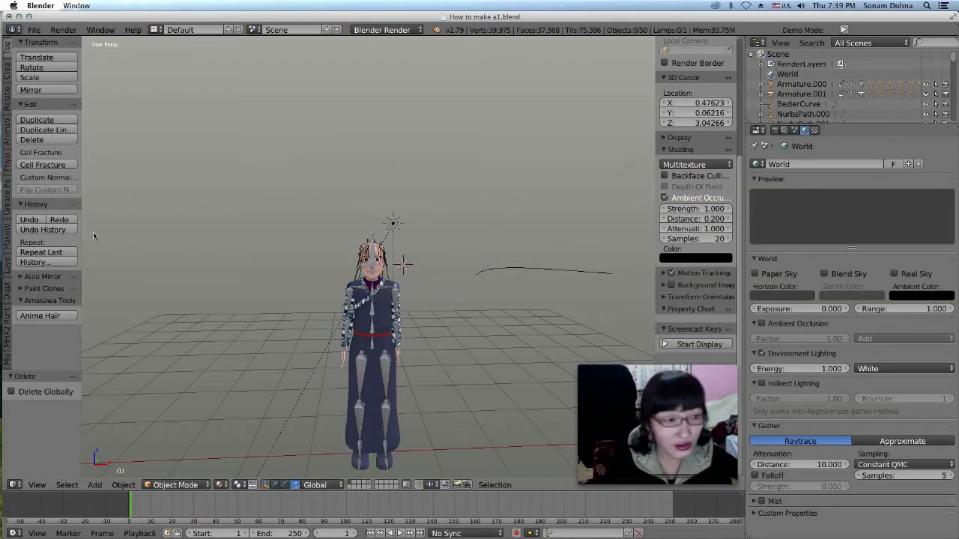
{"action": "left_click", "coordinate": [28, 220]}
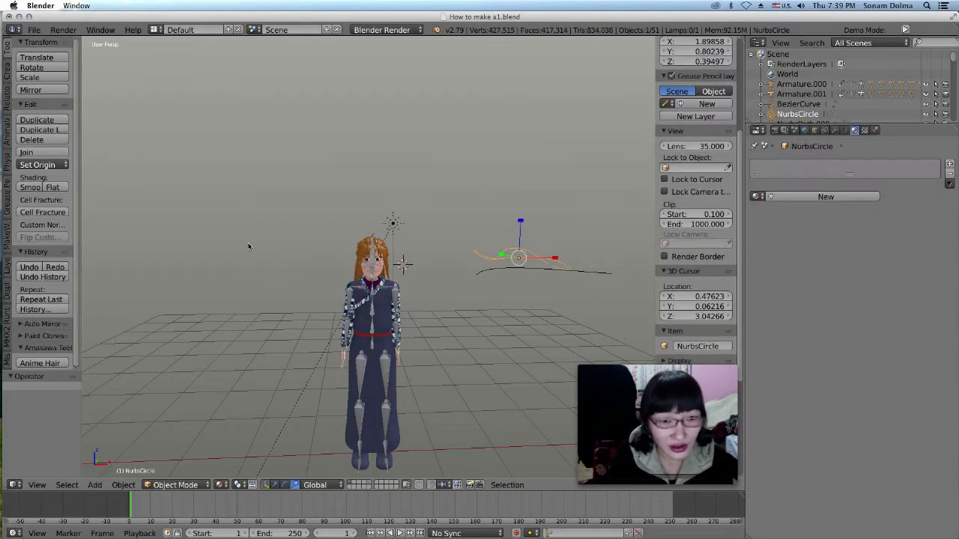
Move every object on the current layer, including the character, hair strands and curves, to layer 20.
{"action": "scroll", "coordinate": [409, 282], "scroll_direction": "down", "scroll_amount": 3}
{"action": "scroll", "coordinate": [409, 282], "scroll_direction": "up", "scroll_amount": 3}
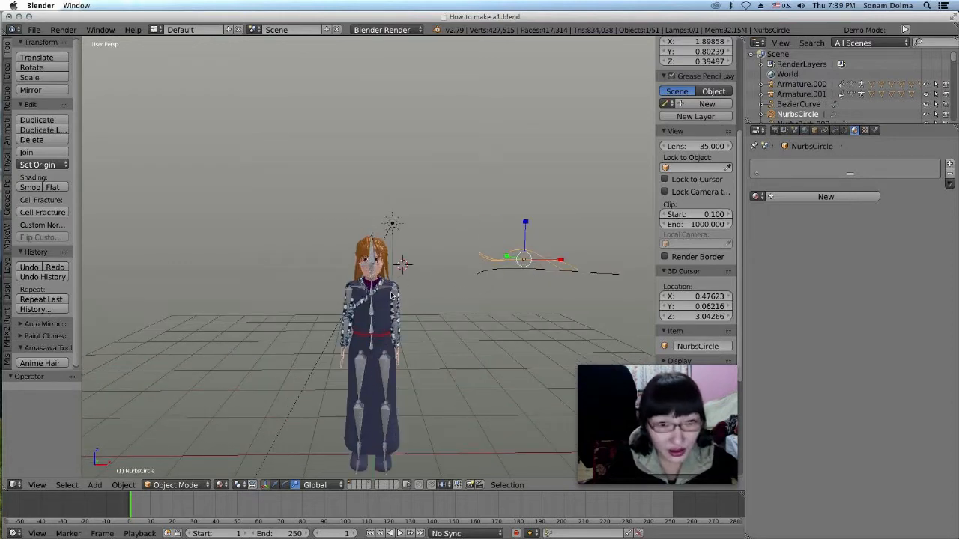
{"action": "scroll", "coordinate": [395, 240], "scroll_direction": "up", "scroll_amount": 3}
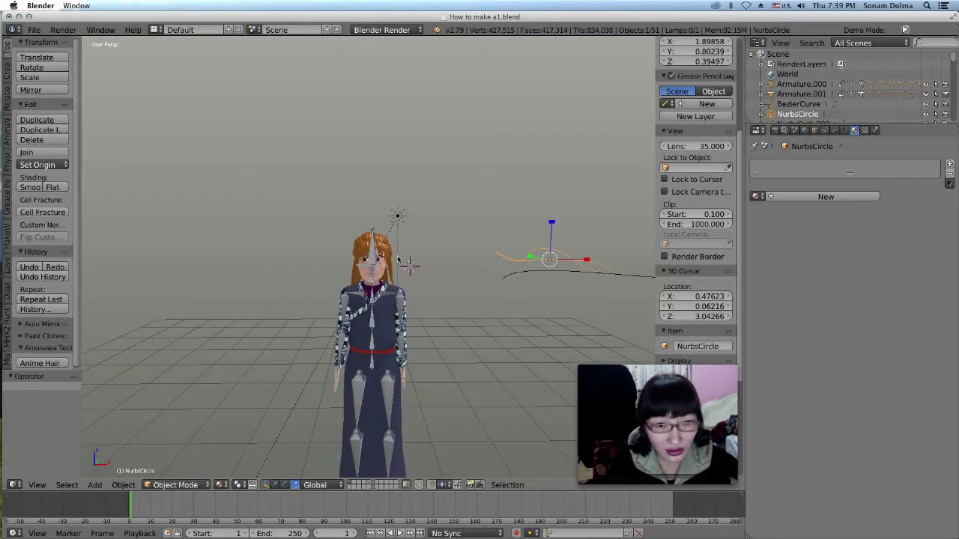
{"action": "right_click", "coordinate": [397, 244]}
{"action": "middle_click_drag", "start_coordinate": [398, 245], "coordinate": [402, 245]}
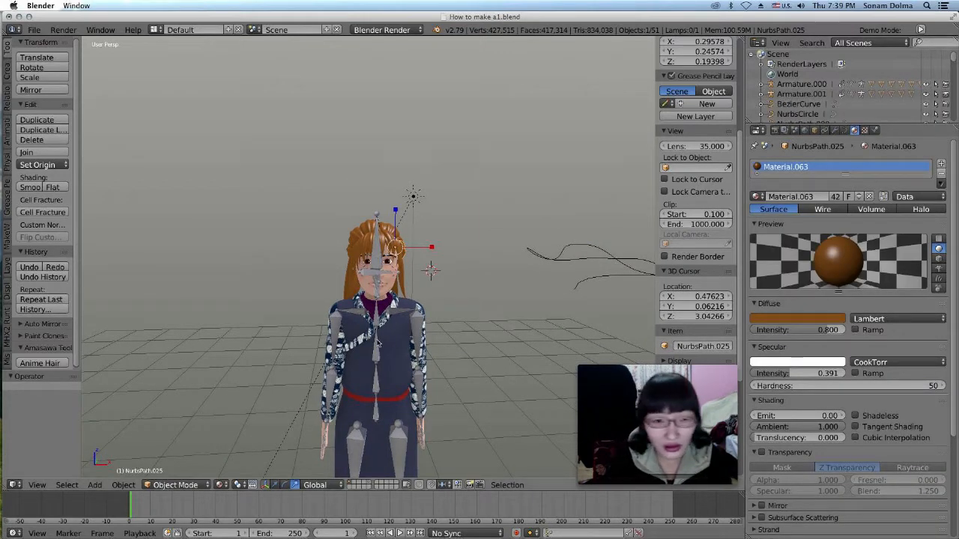
{"action": "scroll", "coordinate": [378, 343], "scroll_direction": "down", "scroll_amount": 5}
{"action": "key", "text": "a"}
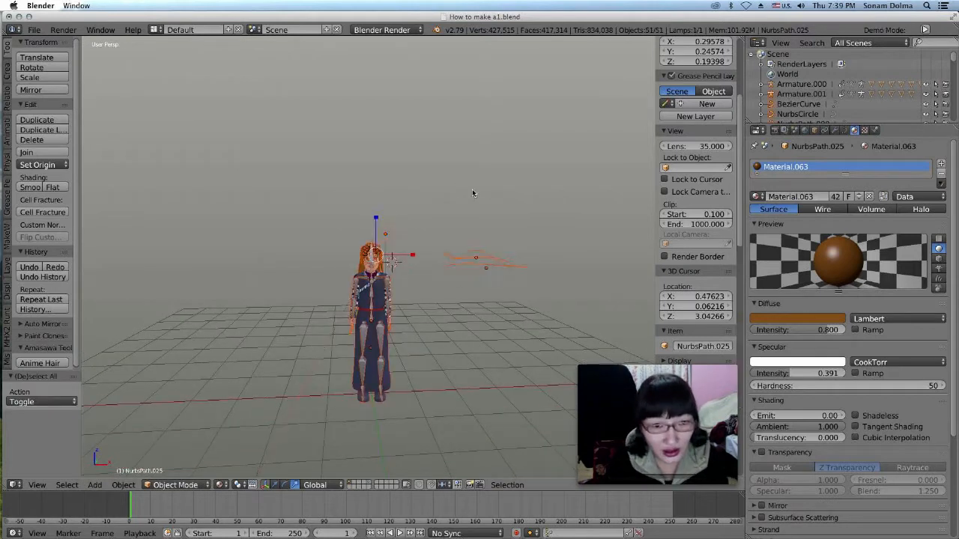
{"action": "key", "text": "m"}
{"action": "left_click", "coordinate": [619, 217]}
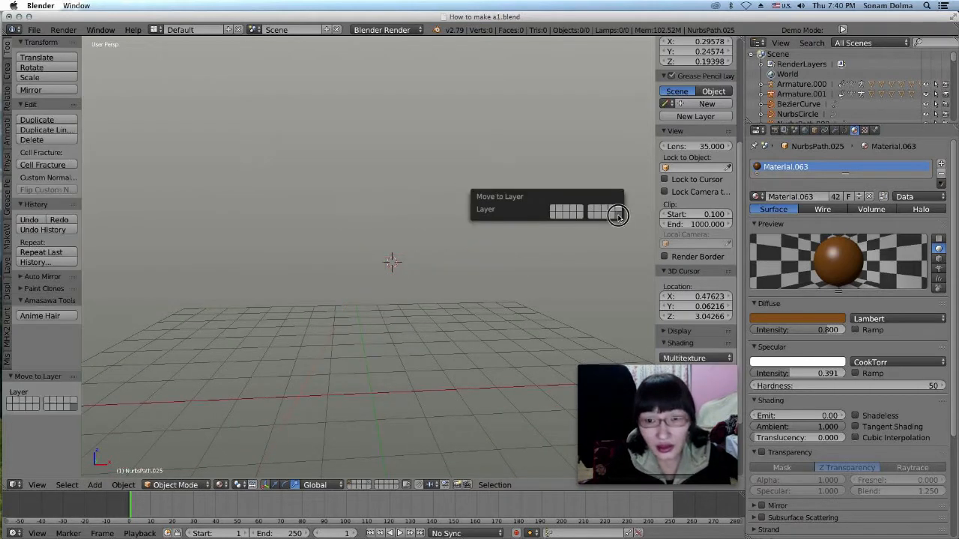
Switch to the layer holding the second rigged character with outstretched arms and bring it into view.
{"action": "left_click", "coordinate": [375, 483]}
{"action": "middle_click_drag", "start_coordinate": [432, 373], "coordinate": [597, 357]}
{"action": "middle_click_drag", "start_coordinate": [388, 343], "coordinate": [448, 350]}
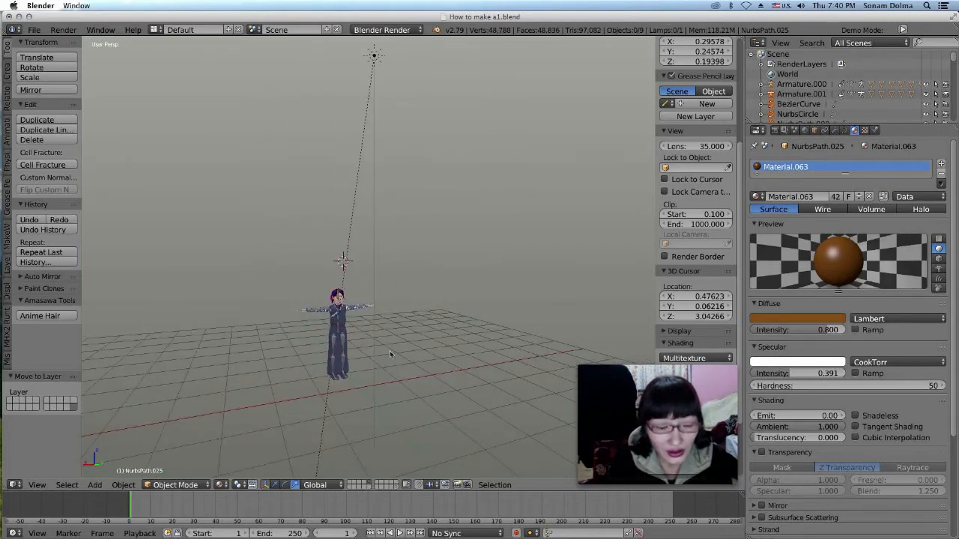
{"action": "scroll", "coordinate": [448, 350], "scroll_direction": "up", "scroll_amount": 3}
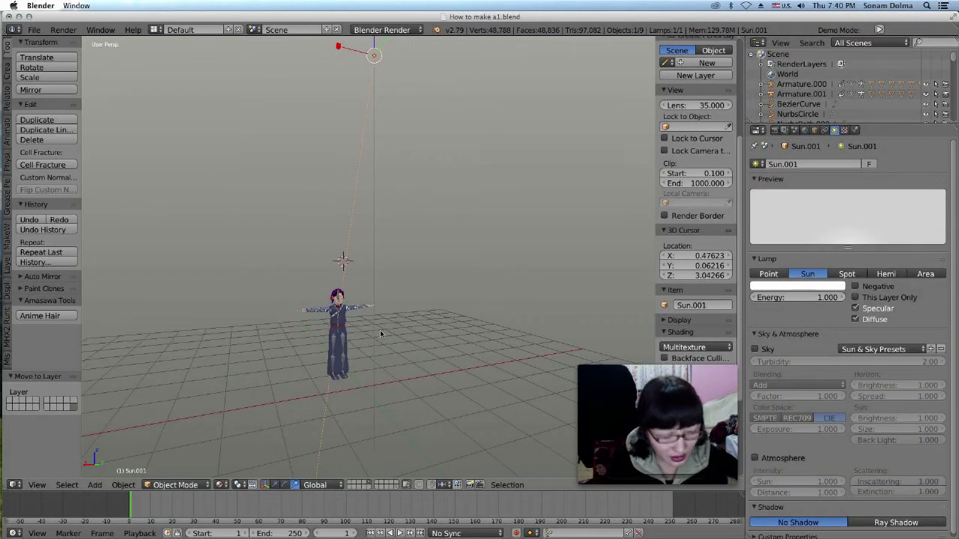
{"action": "key", "text": "a"}
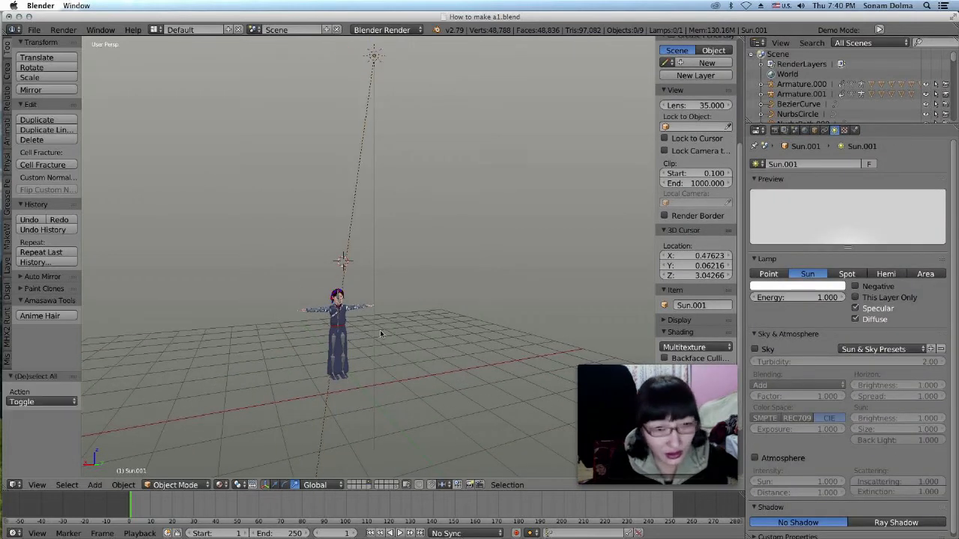
{"action": "key", "text": "s"}
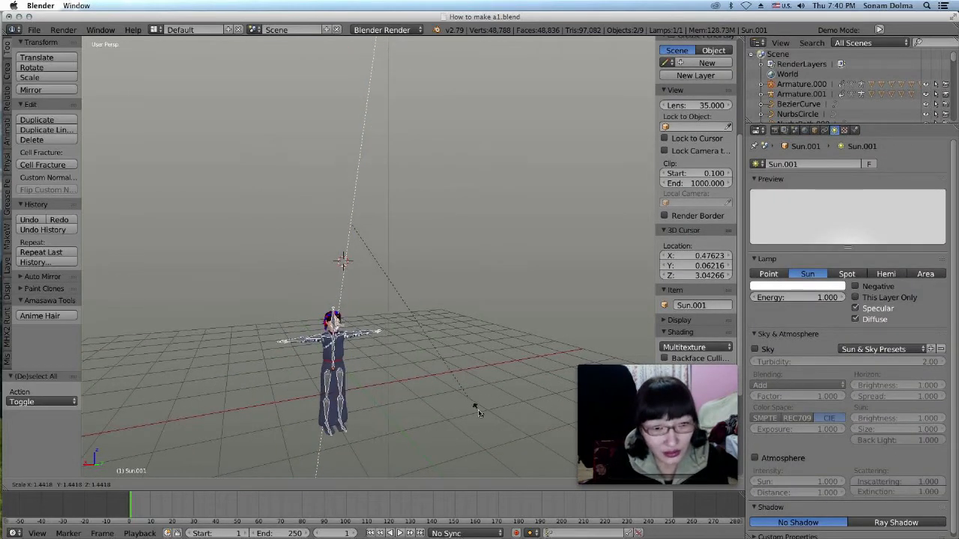
{"action": "key", "text": "Escape"}
{"action": "left_click", "coordinate": [476, 408]}
{"action": "scroll", "coordinate": [346, 335], "scroll_direction": "down", "scroll_amount": 2}
Delete the sun lamp above the second character.
{"action": "right_click", "coordinate": [379, 140]}
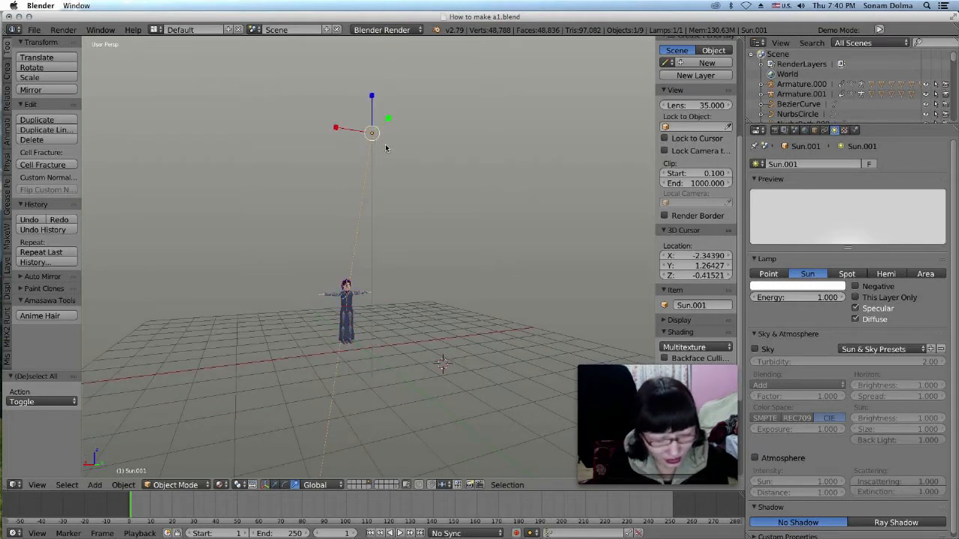
{"action": "key", "text": "x"}
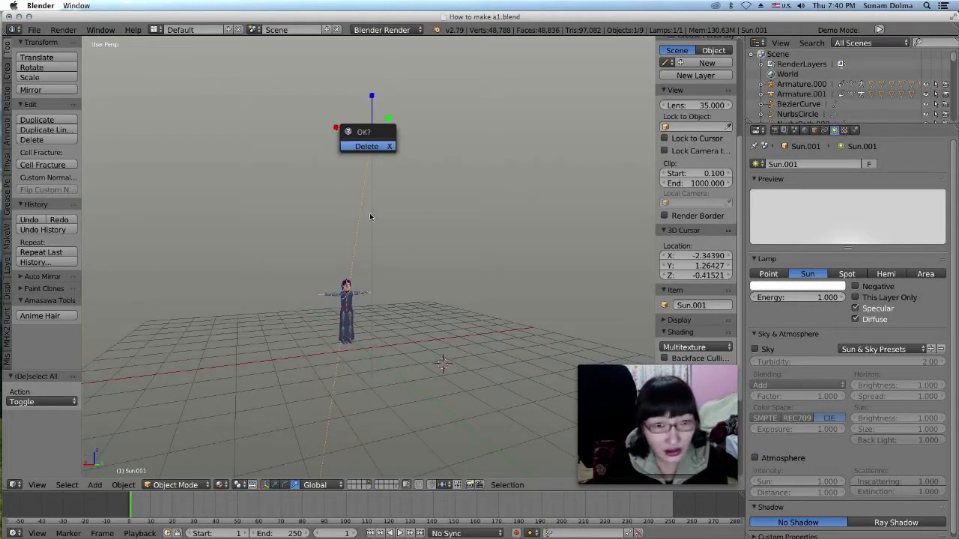
{"action": "key", "text": "Return"}
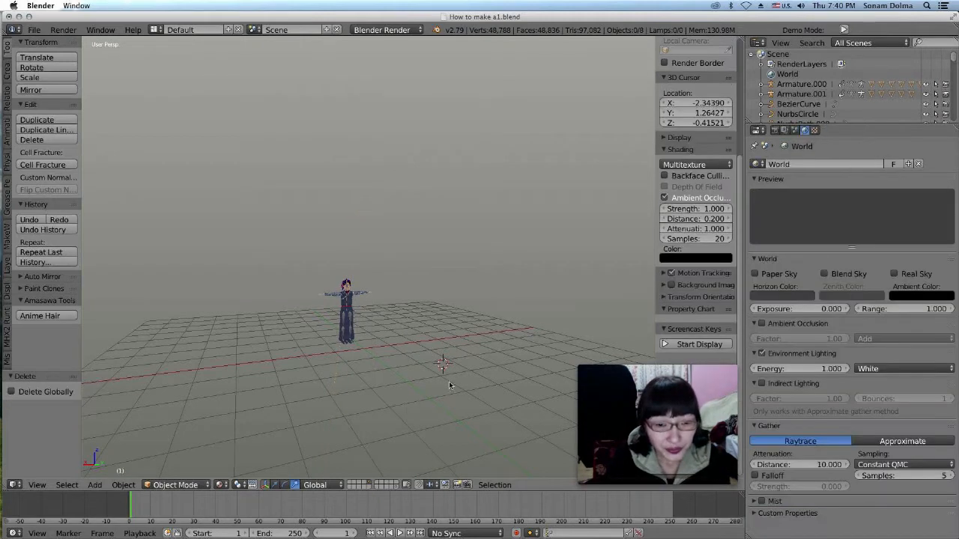
Scale the whole second character up by a factor of about 3.1.
{"action": "middle_click_drag", "start_coordinate": [473, 365], "coordinate": [440, 362]}
{"action": "scroll", "coordinate": [364, 359], "scroll_direction": "up", "scroll_amount": 3}
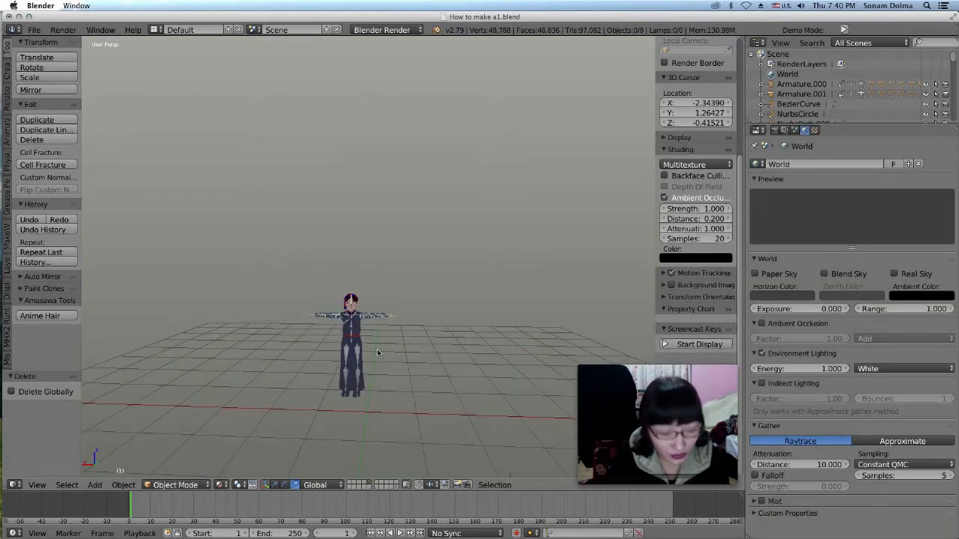
{"action": "key", "text": "a"}
{"action": "key", "text": "s"}
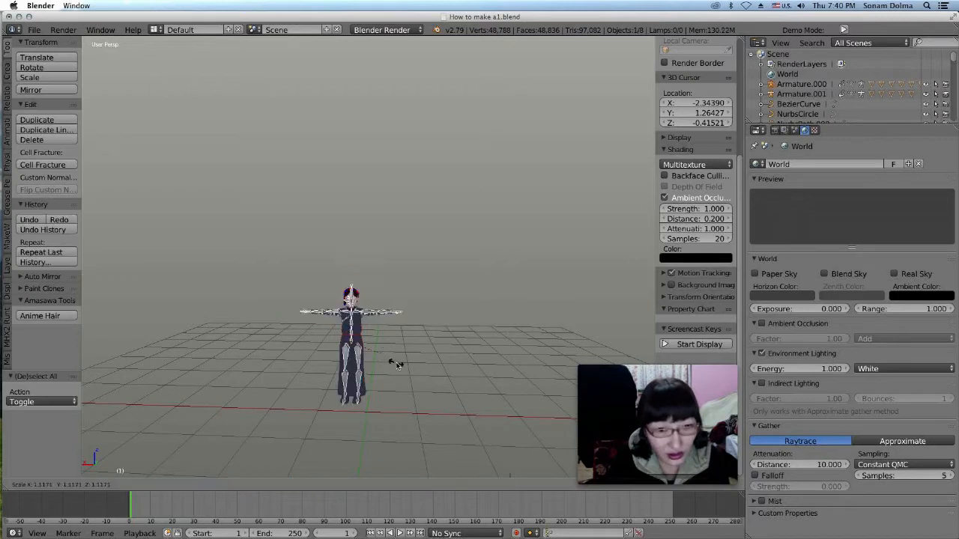
{"action": "left_click", "coordinate": [439, 379]}
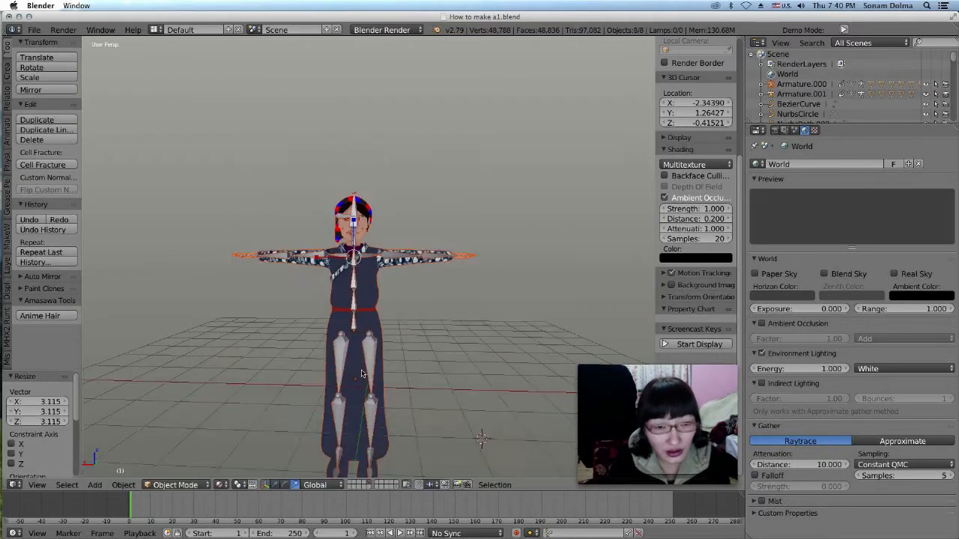
Raise the scaled character about 2.2 units along Z and shift it about -0.4 units in X near the grid centre.
{"action": "scroll", "coordinate": [361, 375], "scroll_direction": "down", "scroll_amount": 3}
{"action": "key", "text": "g"}
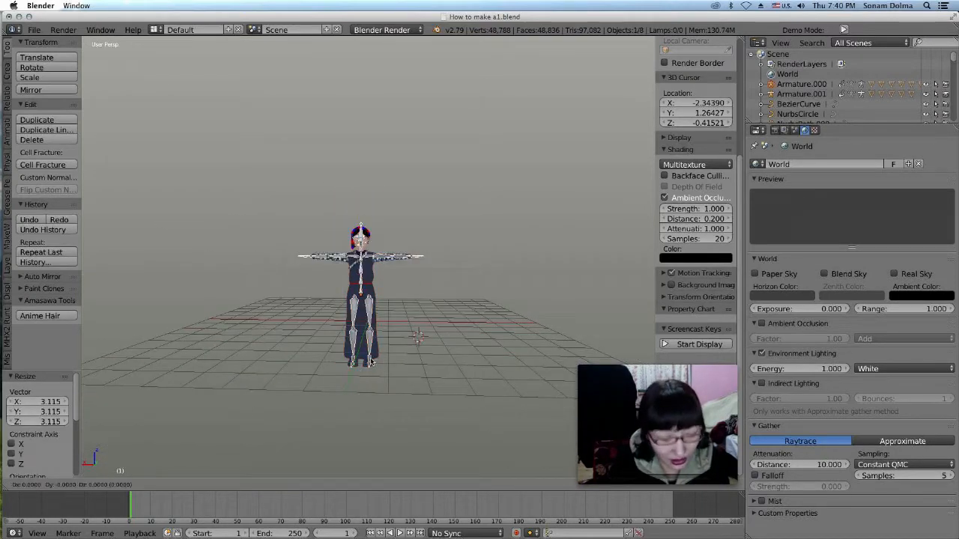
{"action": "key", "text": "z"}
{"action": "left_click", "coordinate": [360, 320]}
{"action": "key", "text": "g"}
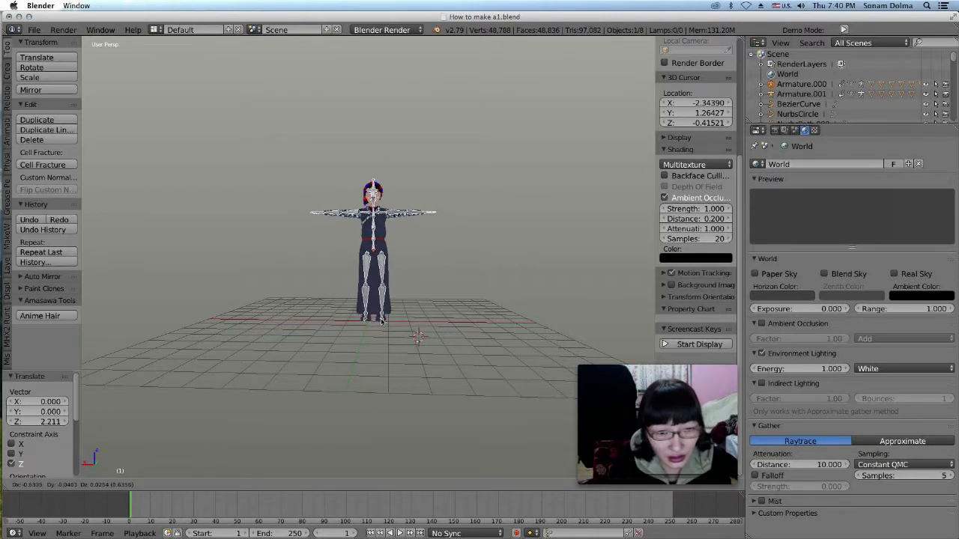
{"action": "left_click", "coordinate": [424, 333]}
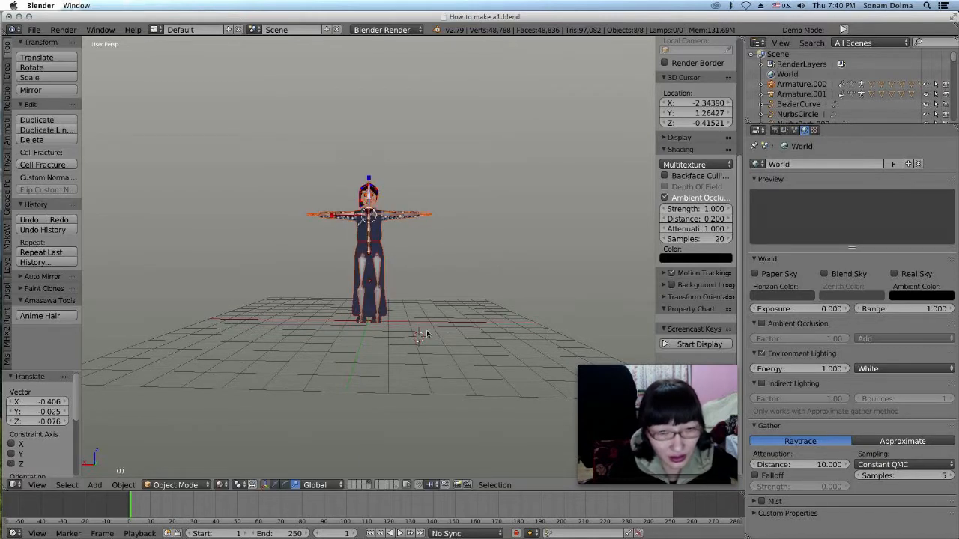
Duplicate the whole character, move the copy to layer 1 and display that layer.
{"action": "key", "text": "shift+d"}
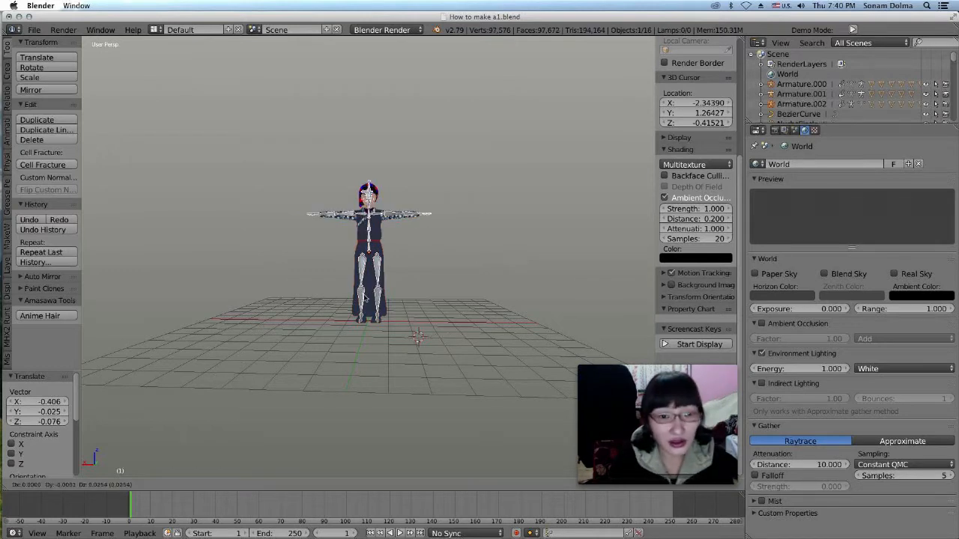
{"action": "left_click", "coordinate": [343, 304]}
{"action": "key", "text": "m"}
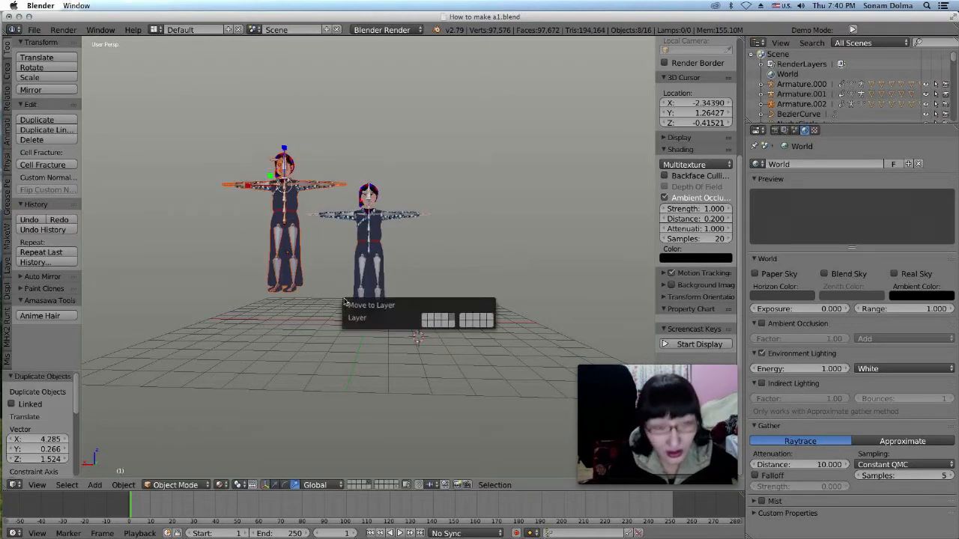
{"action": "left_click", "coordinate": [424, 318]}
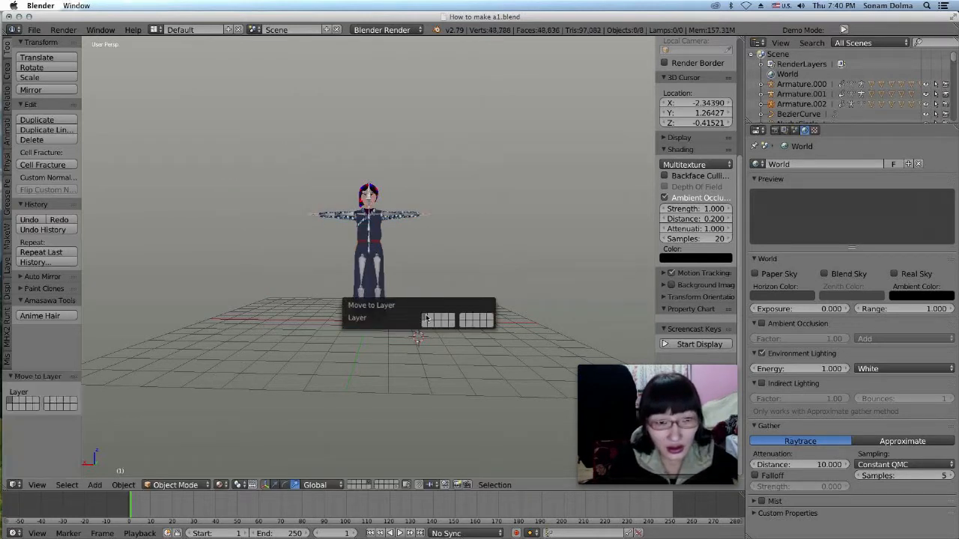
{"action": "left_click", "coordinate": [352, 484]}
Snap the 3D cursor to the world centre and snap the copied character to the cursor.
{"action": "middle_click_drag", "start_coordinate": [386, 298], "coordinate": [379, 325]}
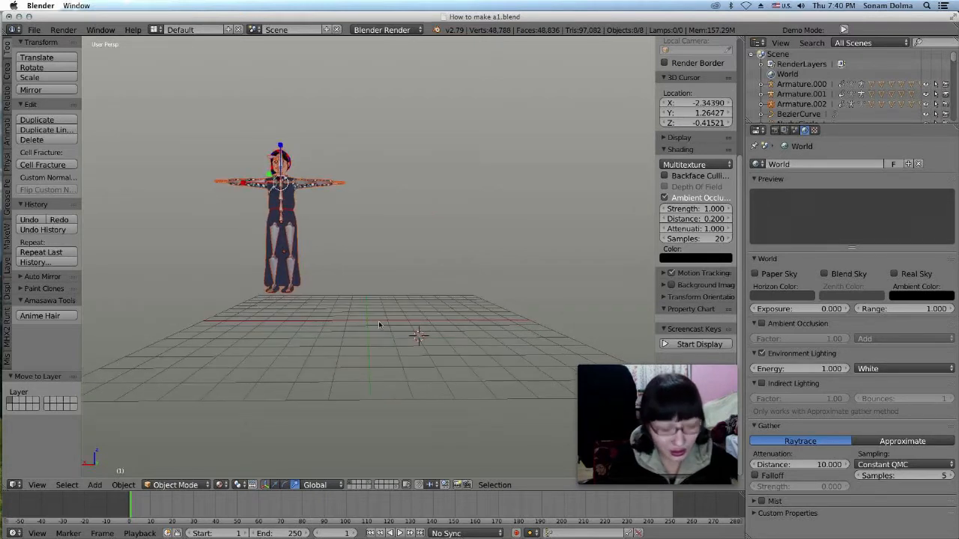
{"action": "key", "text": "shift+s"}
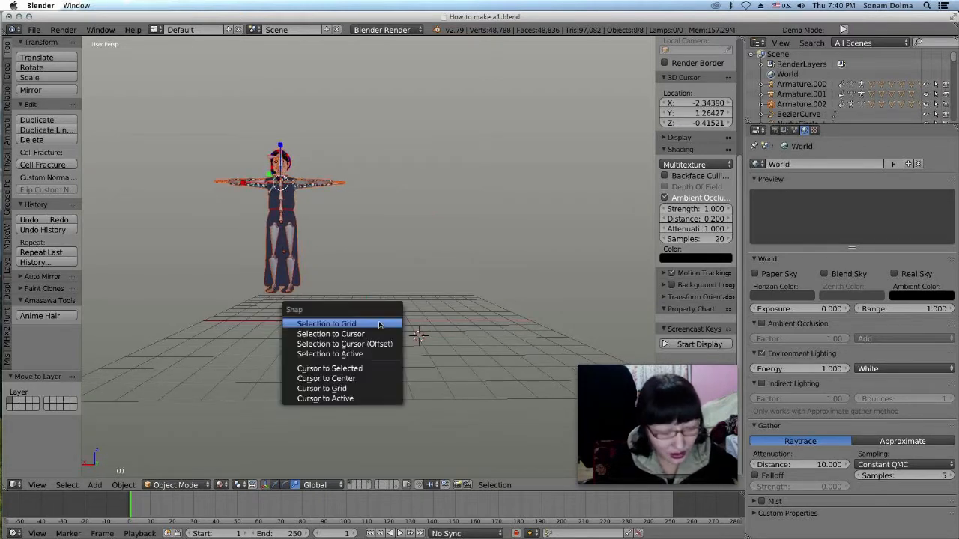
{"action": "left_click", "coordinate": [359, 379]}
{"action": "key", "text": "shift+s"}
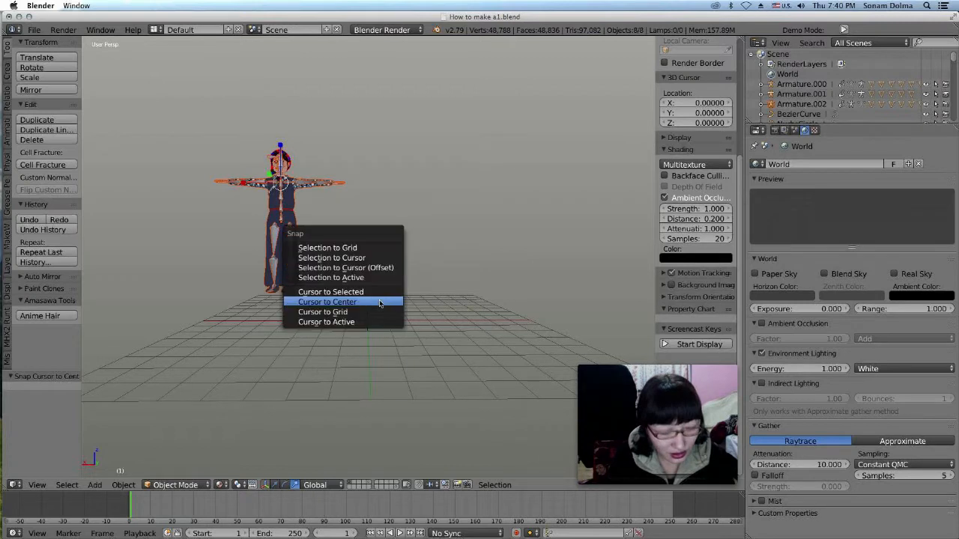
{"action": "left_click", "coordinate": [368, 259]}
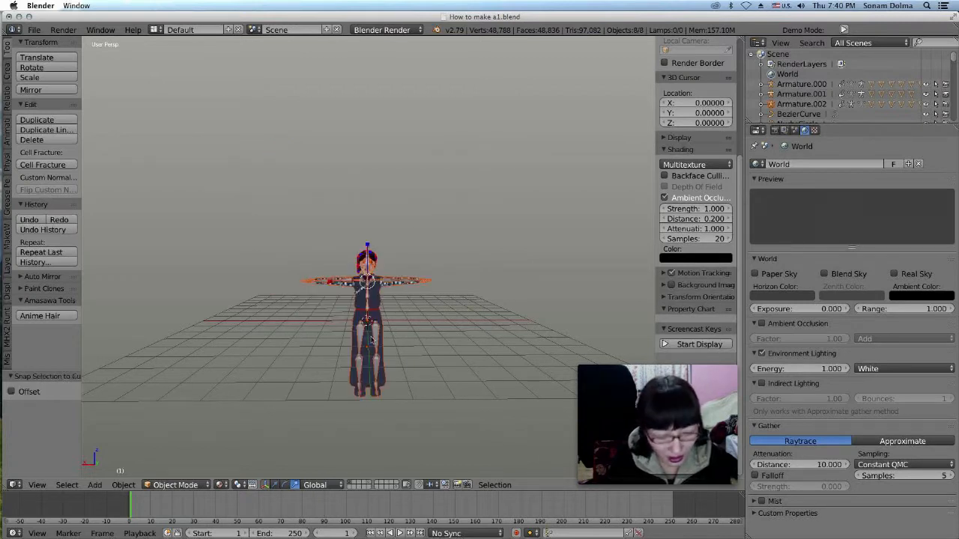
Raise the copied character about 3.33 units along Z to stand its feet on the grid.
{"action": "key", "text": "g"}
{"action": "key", "text": "z"}
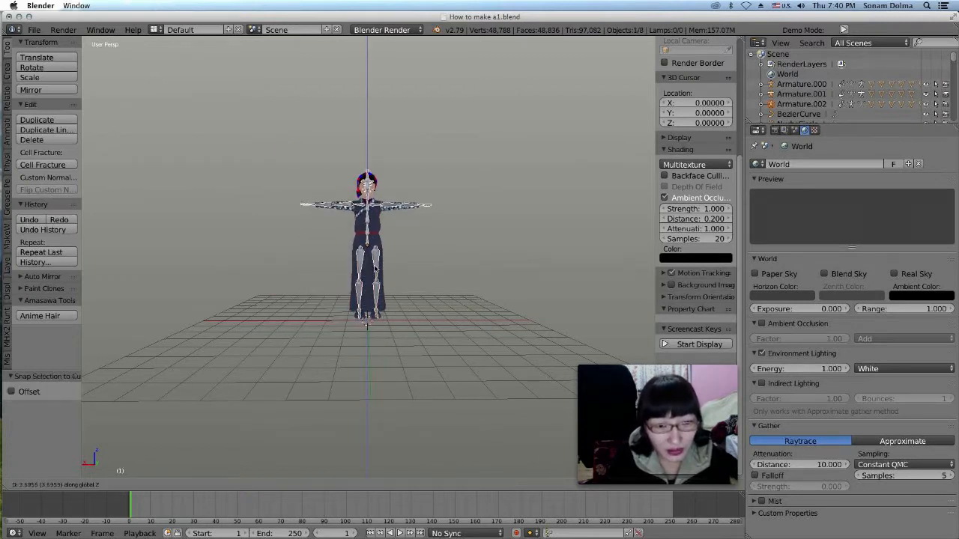
{"action": "left_click", "coordinate": [412, 335]}
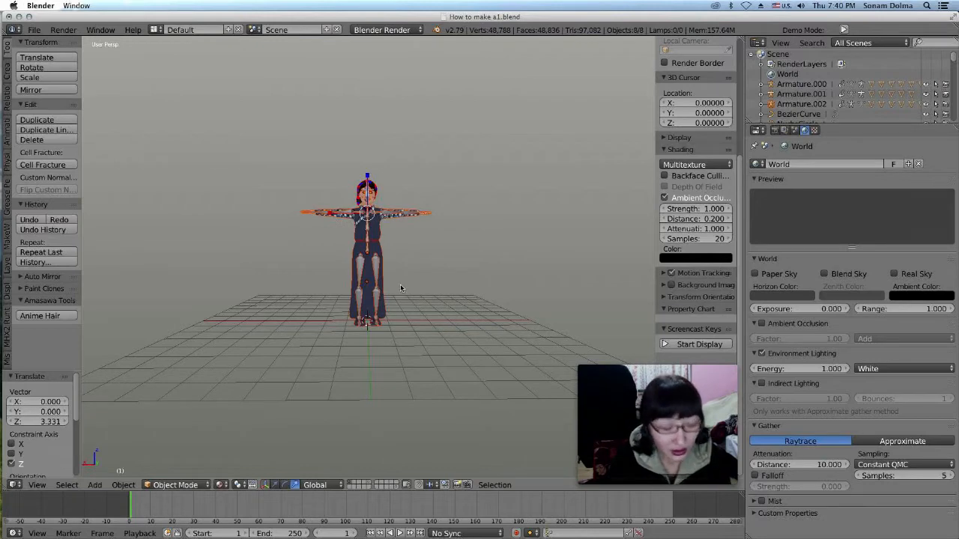
Hide the copied character's armature and its clothed body mesh.
{"action": "scroll", "coordinate": [400, 284], "scroll_direction": "up", "scroll_amount": 4}
{"action": "scroll", "coordinate": [412, 343], "scroll_direction": "up", "scroll_amount": 1, "text": "shift"}
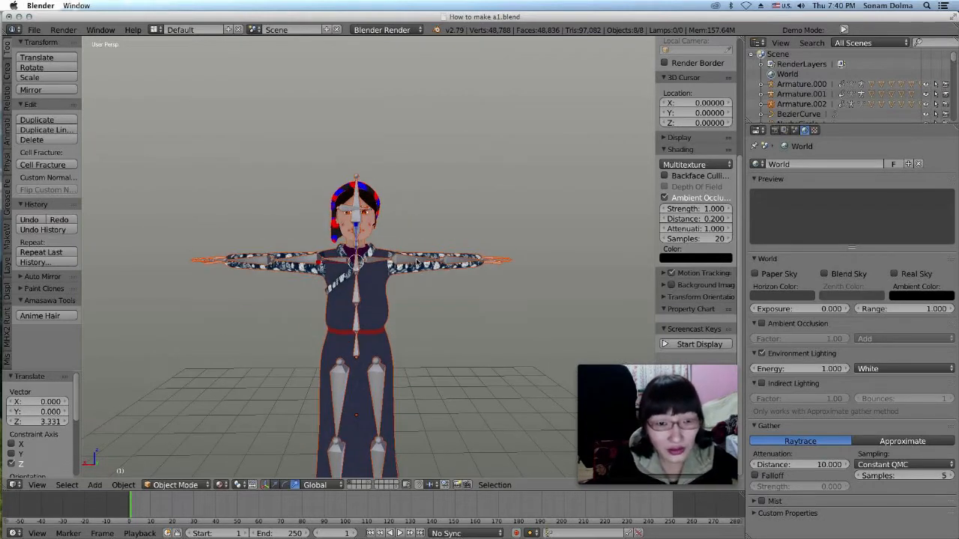
{"action": "right_click", "coordinate": [404, 257]}
{"action": "right_click", "coordinate": [398, 263]}
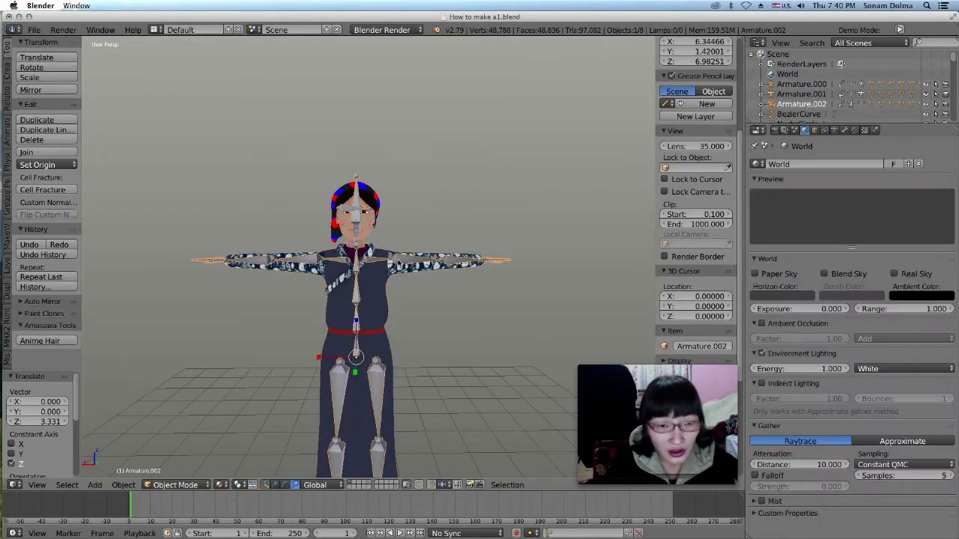
{"action": "key", "text": "h"}
{"action": "scroll", "coordinate": [399, 263], "scroll_direction": "up", "scroll_amount": 2}
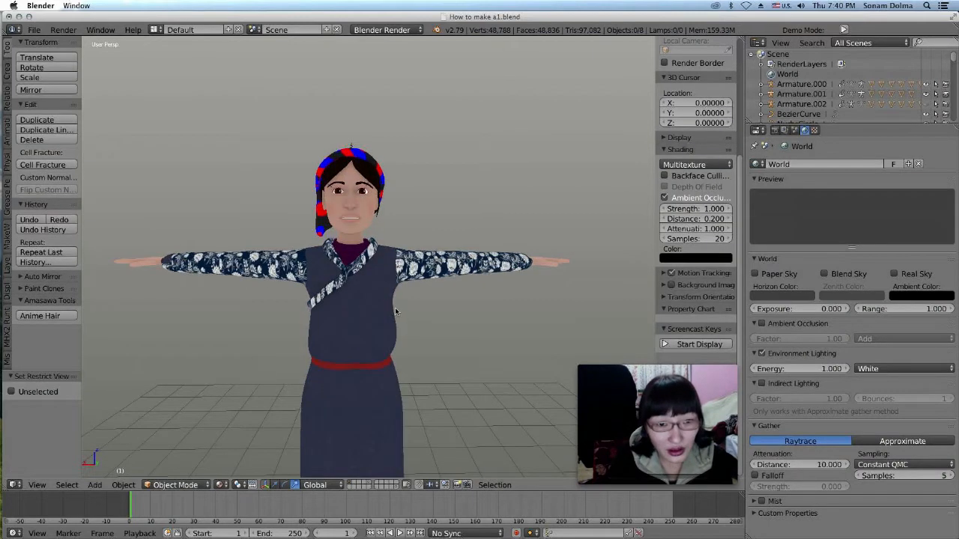
{"action": "right_click", "coordinate": [395, 313]}
{"action": "key", "text": "h"}
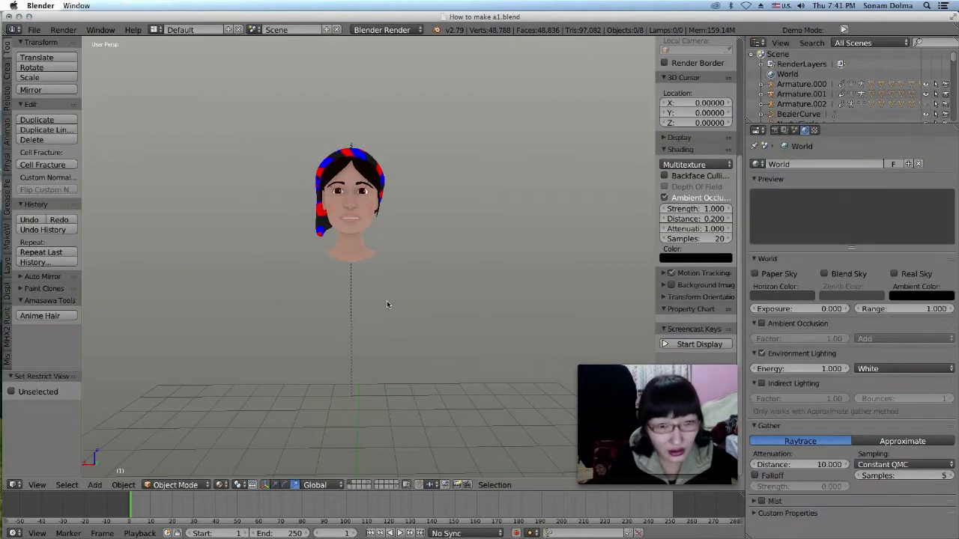
Hide the copied character's front hair and its striped headband hair piece, and select the bald head mesh.
{"action": "right_click", "coordinate": [373, 183]}
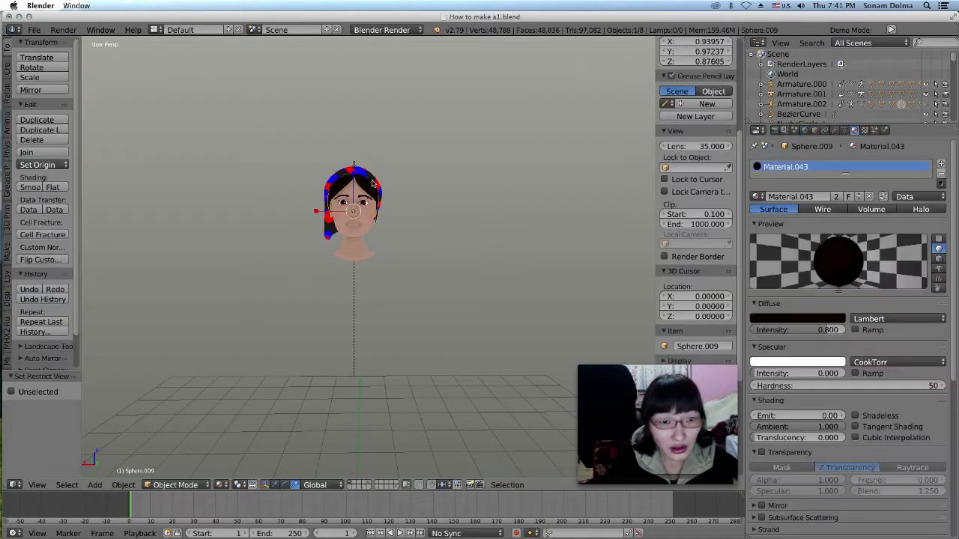
{"action": "key", "text": "a"}
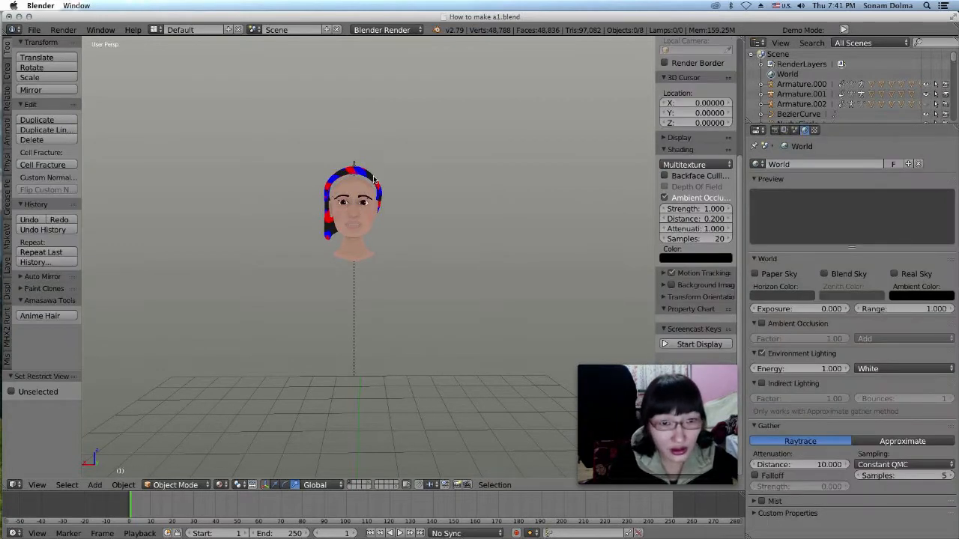
{"action": "right_click", "coordinate": [375, 180]}
{"action": "key", "text": "h"}
{"action": "right_click", "coordinate": [375, 201]}
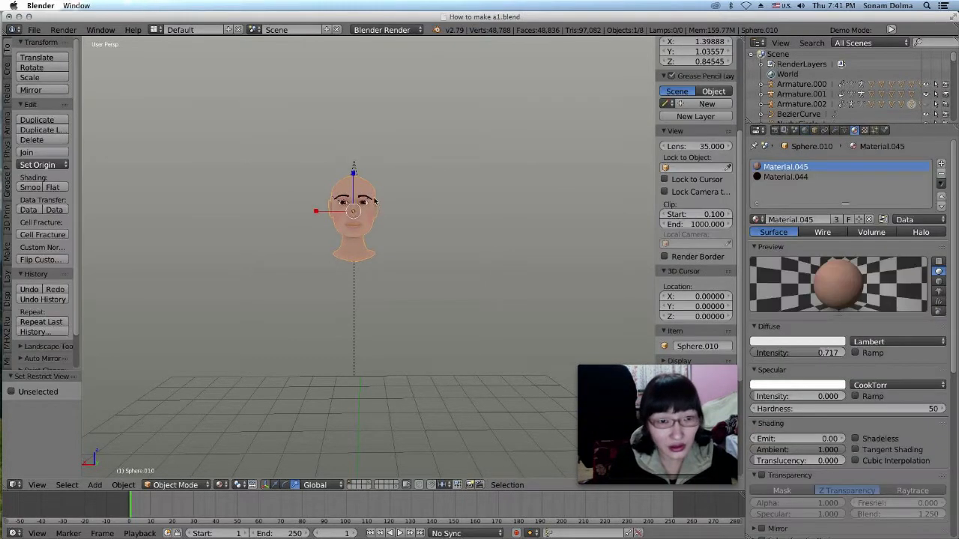
Examine the copied character's bald head and face from the front, both close up and from farther away.
{"action": "scroll", "coordinate": [377, 204], "scroll_direction": "up", "scroll_amount": 3}
{"action": "middle_click_drag", "start_coordinate": [377, 195], "coordinate": [396, 276], "text": "shift"}
{"action": "scroll", "coordinate": [386, 286], "scroll_direction": "down", "scroll_amount": 3}
{"action": "scroll", "coordinate": [395, 275], "scroll_direction": "up", "scroll_amount": 5}
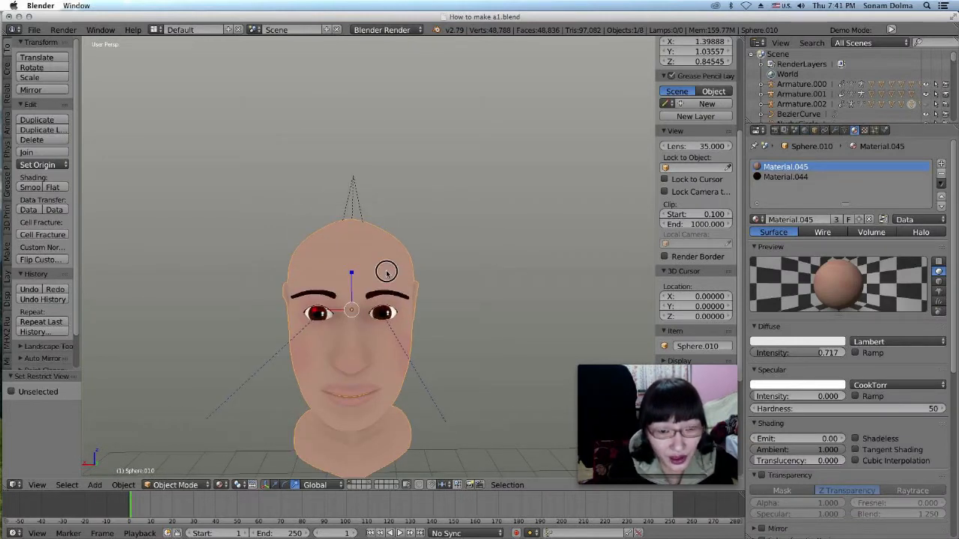
{"action": "scroll", "coordinate": [385, 292], "scroll_direction": "down", "scroll_amount": 3}
{"action": "middle_click_drag", "start_coordinate": [387, 322], "coordinate": [388, 308], "text": "shift"}
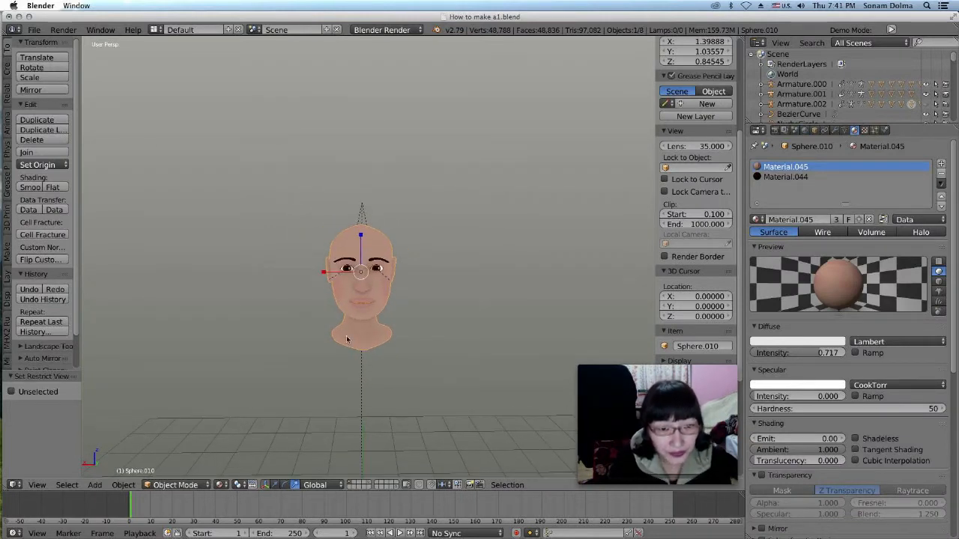
{"action": "scroll", "coordinate": [383, 292], "scroll_direction": "up", "scroll_amount": 1}
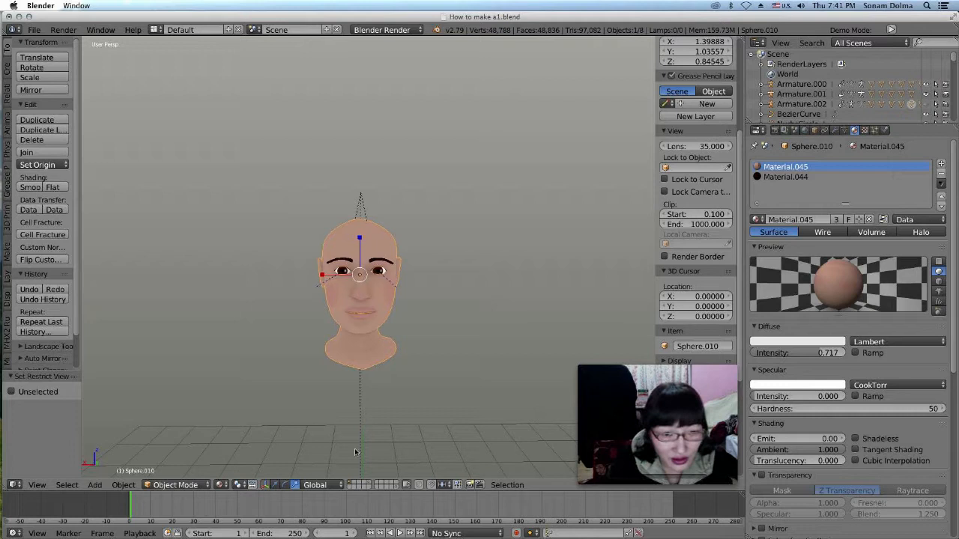
{"action": "scroll", "coordinate": [391, 360], "scroll_direction": "up", "scroll_amount": 6}
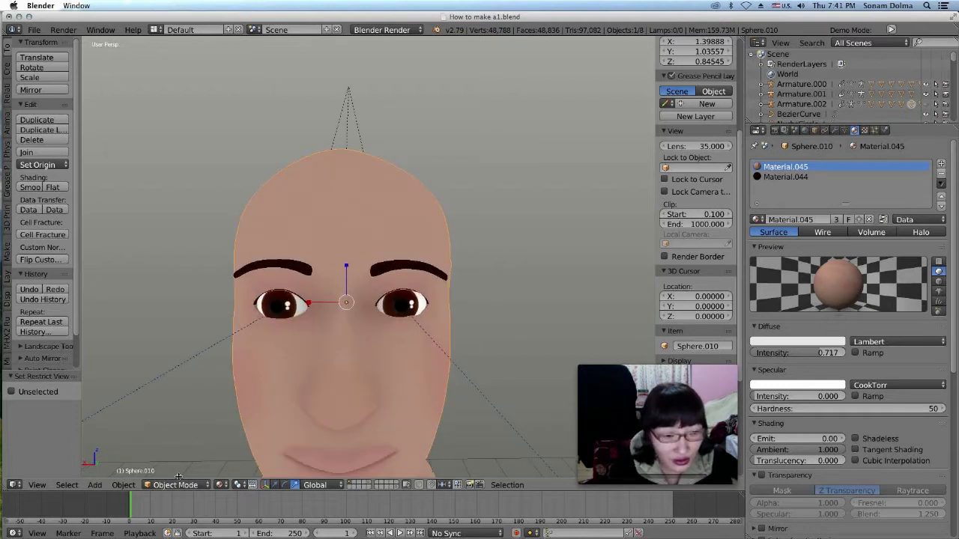
{"action": "scroll", "coordinate": [414, 290], "scroll_direction": "down", "scroll_amount": 6}
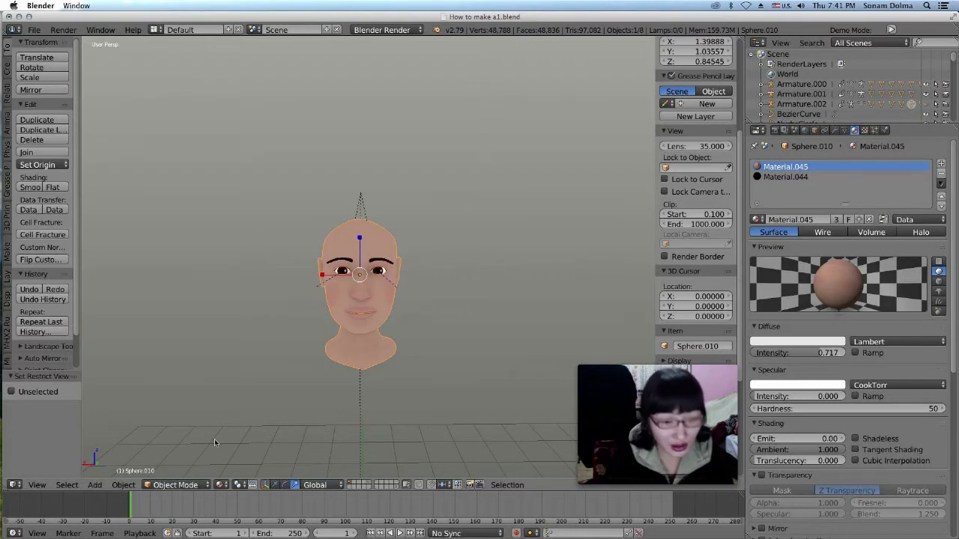
{"action": "scroll", "coordinate": [391, 312], "scroll_direction": "down", "scroll_amount": 5}
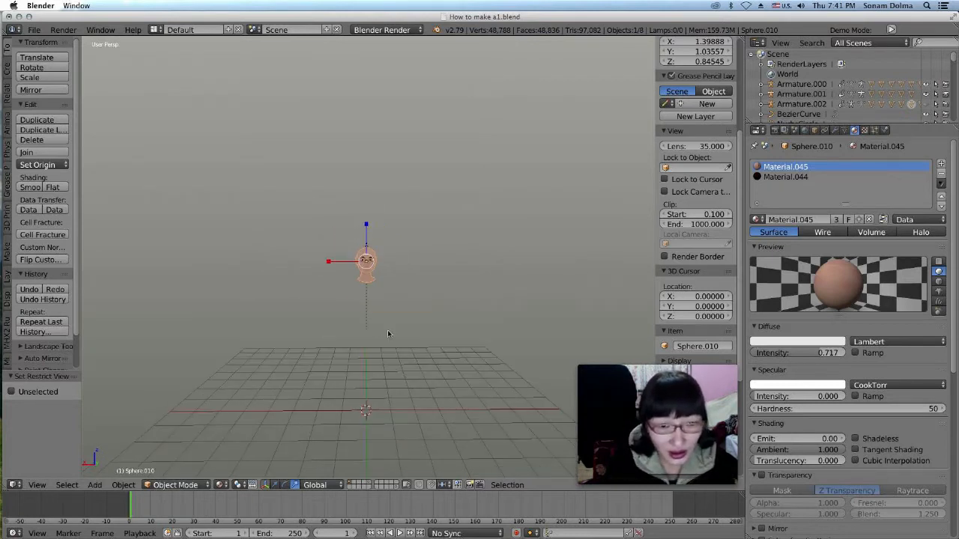
{"action": "left_click", "coordinate": [434, 394]}
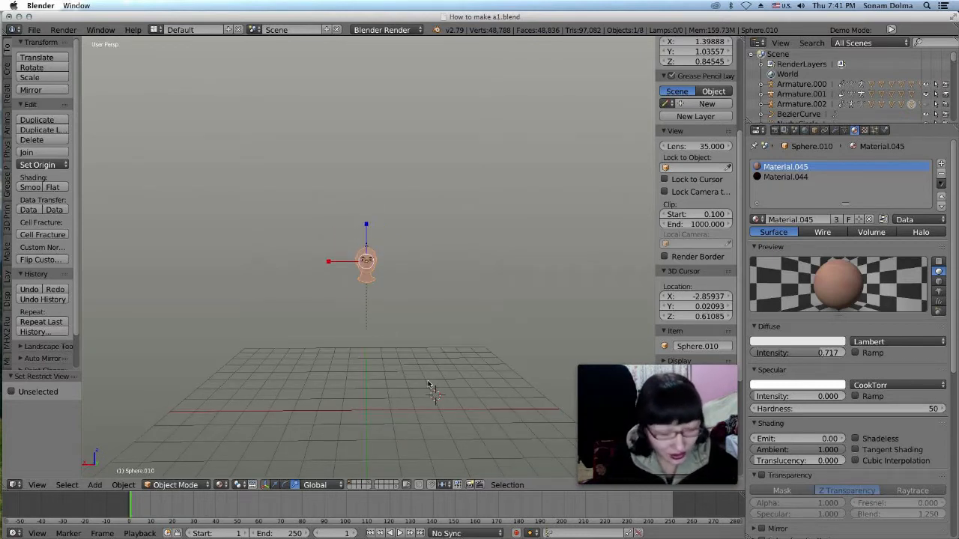
{"action": "key", "text": "shift+a"}
{"action": "mouse_move", "coordinate": [429, 382]}
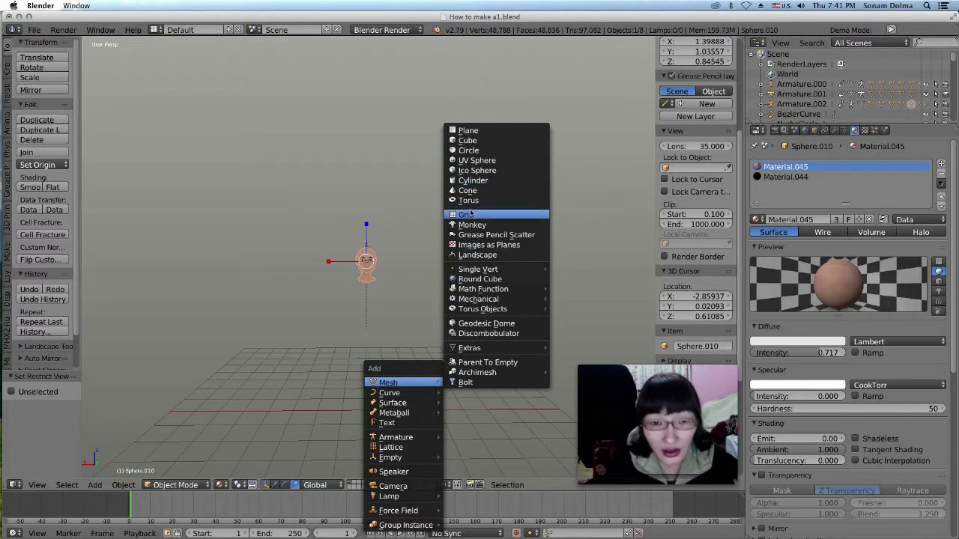
{"action": "key", "text": "Escape"}
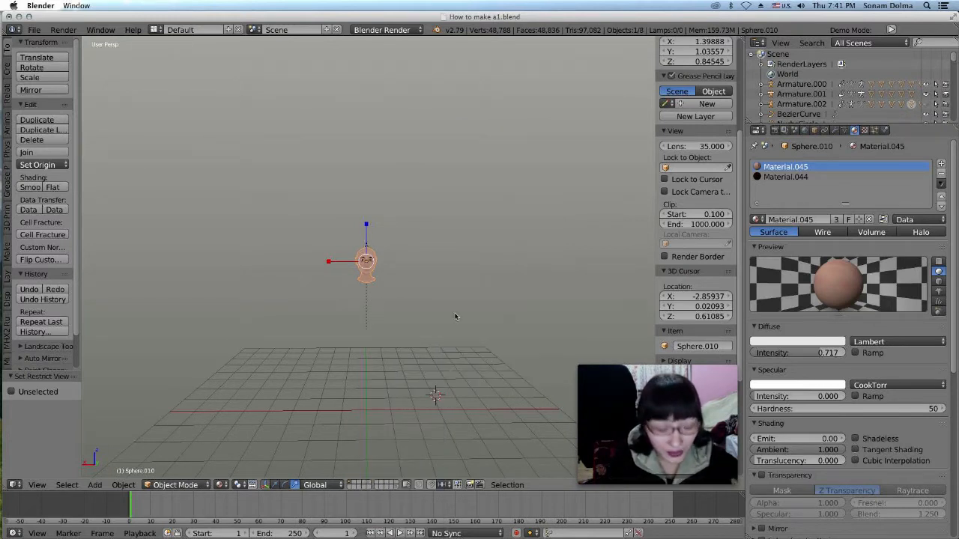
Add a curve path beside the head at about X -3.13, Y -0.14, Z 5.92.
{"action": "left_click", "coordinate": [441, 268]}
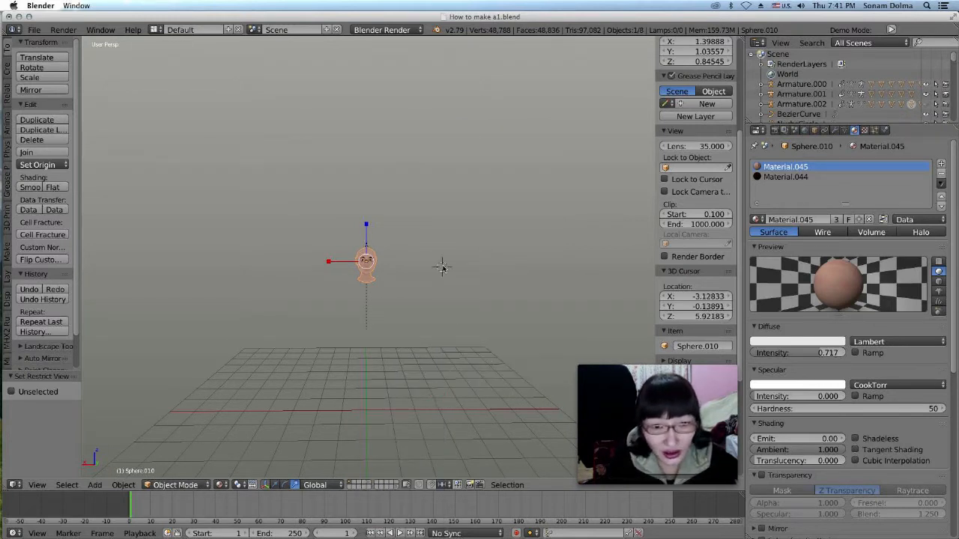
{"action": "key", "text": "shift+a"}
{"action": "mouse_move", "coordinate": [438, 278]}
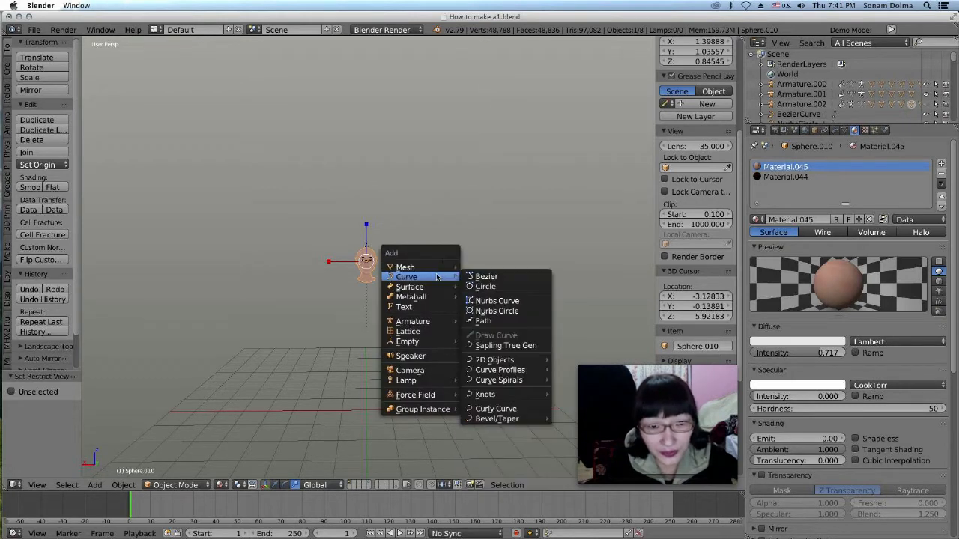
{"action": "left_click", "coordinate": [483, 320]}
{"action": "scroll", "coordinate": [467, 278], "scroll_direction": "up", "scroll_amount": 2}
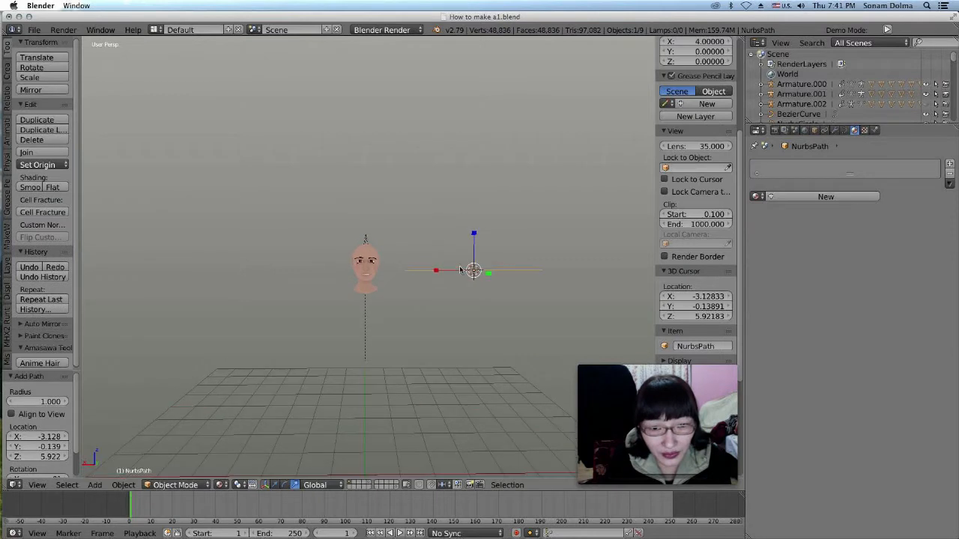
Add a NURBS circle beyond the path's outer end and lower it about 0.32 units.
{"action": "scroll", "coordinate": [465, 279], "scroll_direction": "down", "scroll_amount": 2}
{"action": "left_click", "coordinate": [496, 254]}
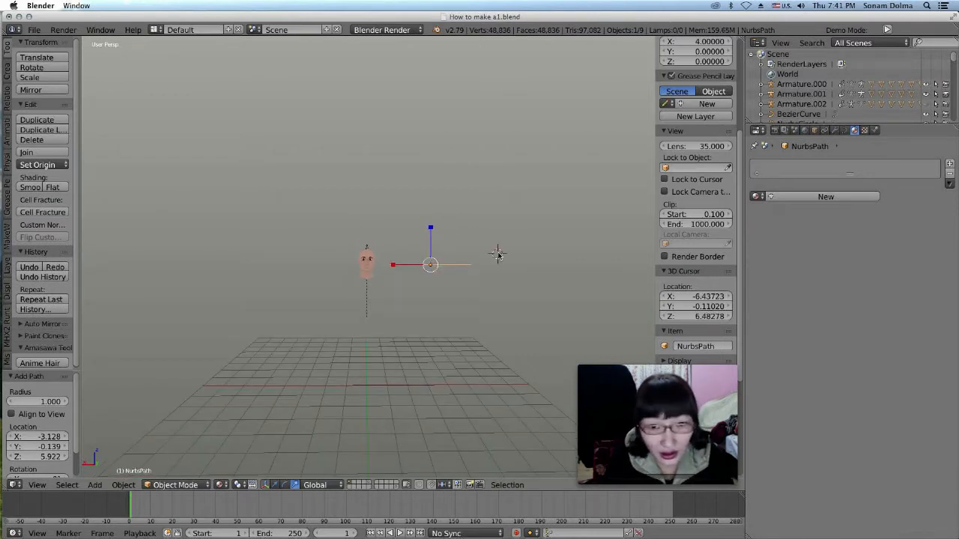
{"action": "key", "text": "shift+a"}
{"action": "mouse_move", "coordinate": [499, 254]}
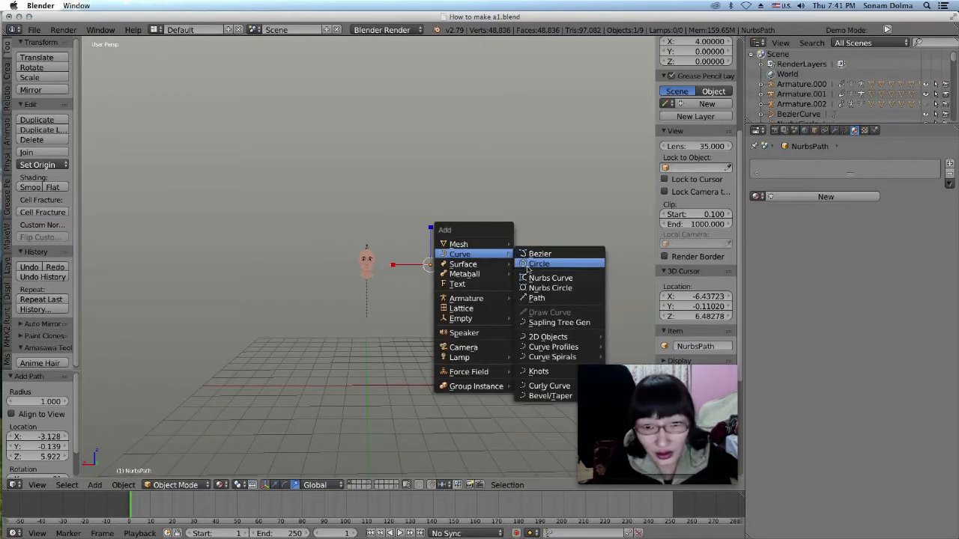
{"action": "left_click", "coordinate": [536, 288]}
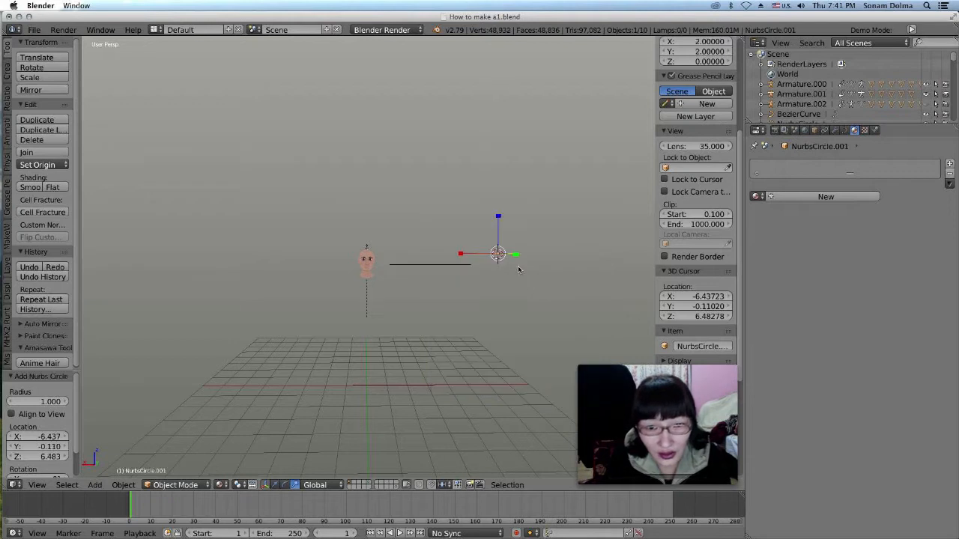
{"action": "key", "text": "g"}
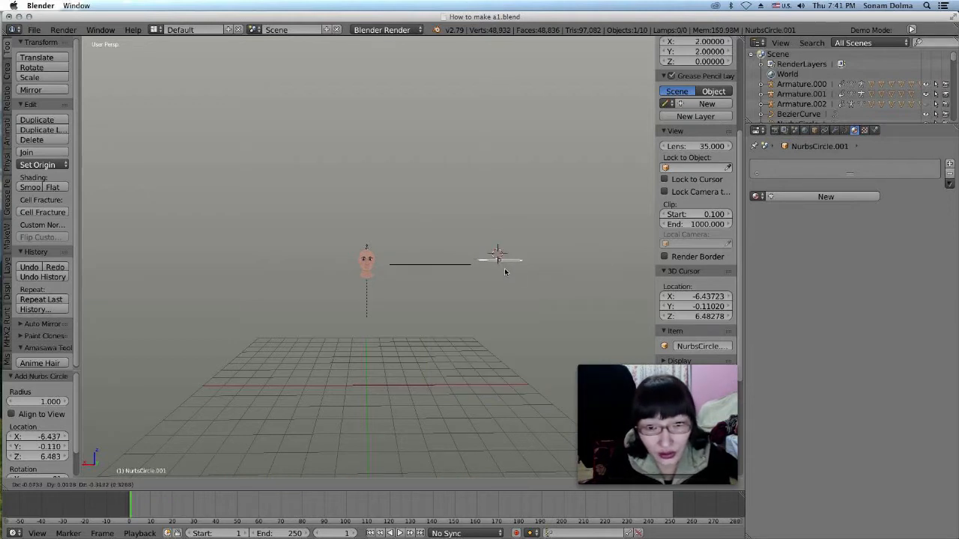
{"action": "left_click", "coordinate": [506, 273]}
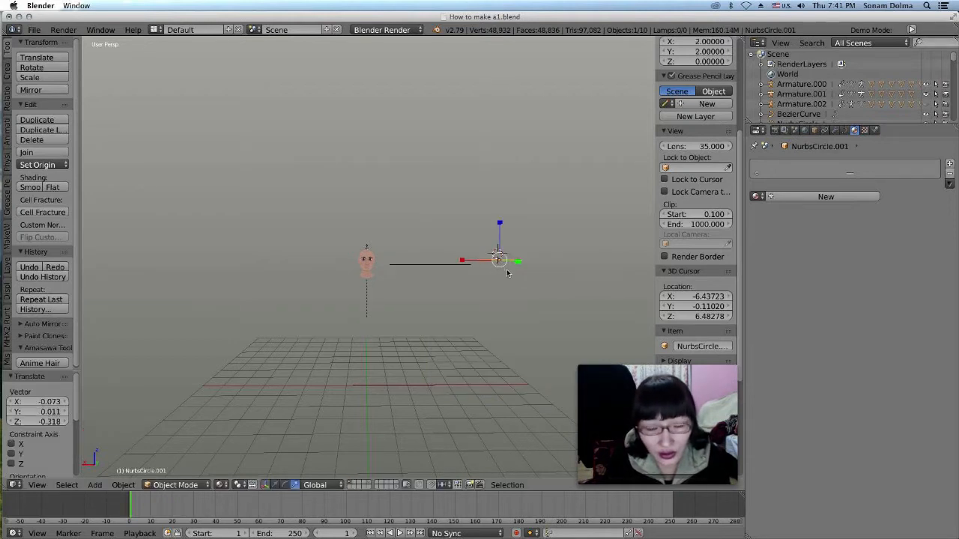
Add a Bezier curve near the outer end of the path and move it clear of the path and circle.
{"action": "left_click", "coordinate": [466, 242]}
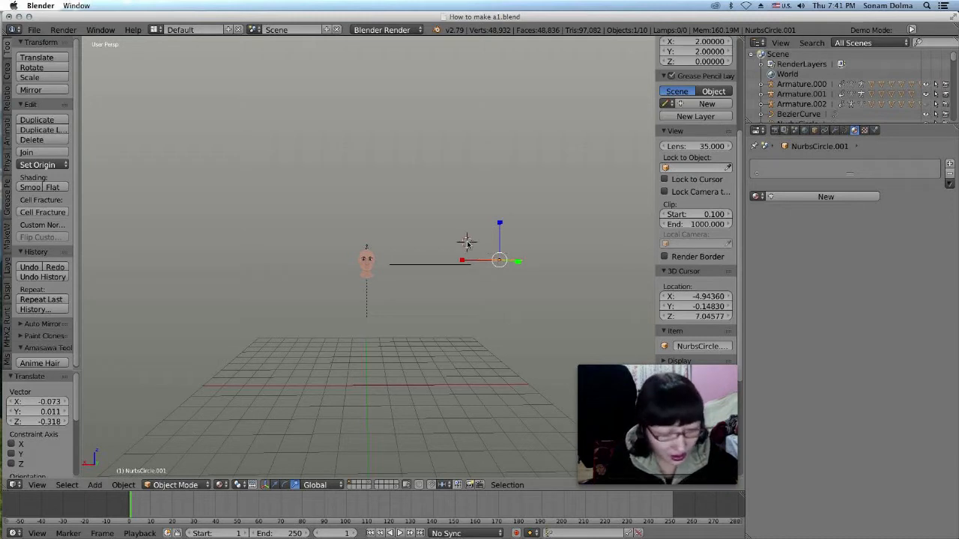
{"action": "key", "text": "shift+a"}
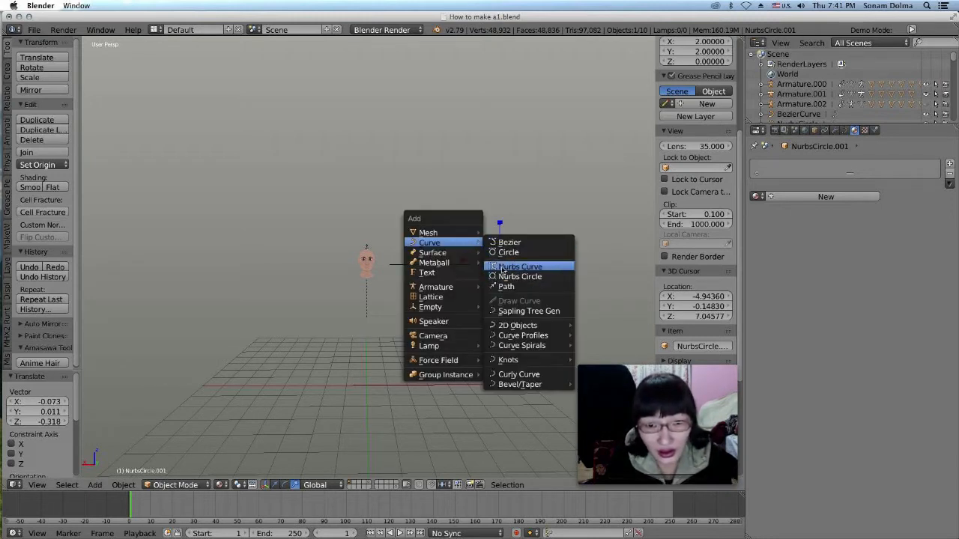
{"action": "left_click", "coordinate": [503, 242]}
{"action": "middle_click_drag", "start_coordinate": [487, 267], "coordinate": [435, 340]}
{"action": "key", "text": "g"}
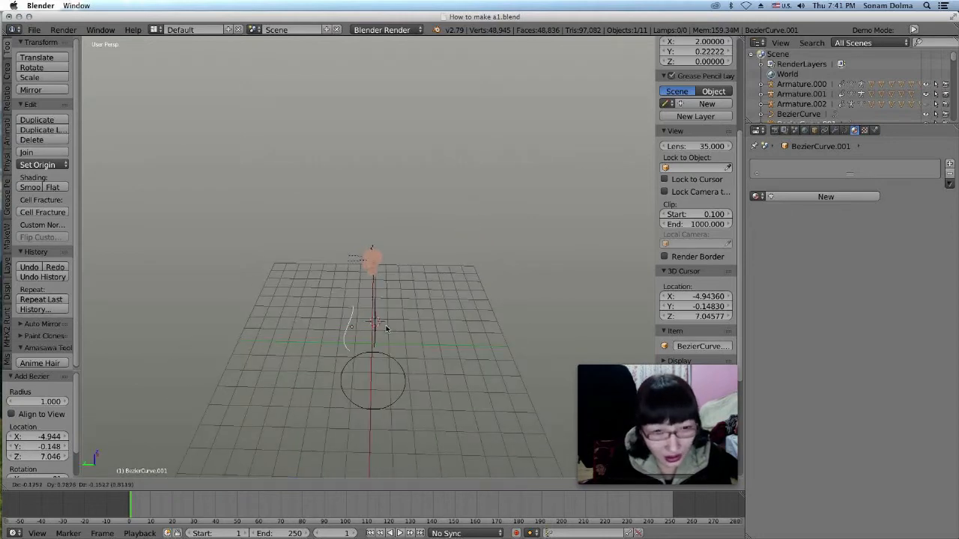
{"action": "left_click", "coordinate": [392, 336]}
{"action": "middle_click_drag", "start_coordinate": [392, 336], "coordinate": [475, 311]}
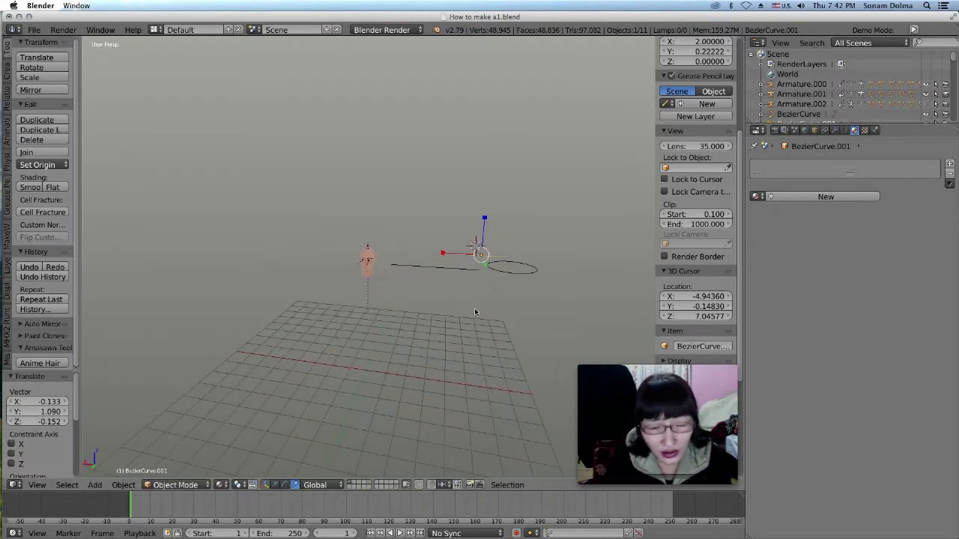
{"action": "key", "text": "g"}
{"action": "left_click", "coordinate": [497, 257]}
Select the NURBS path beside the head and switch it to Edit Mode.
{"action": "right_click", "coordinate": [414, 268]}
{"action": "scroll", "coordinate": [460, 275], "scroll_direction": "up", "scroll_amount": 3}
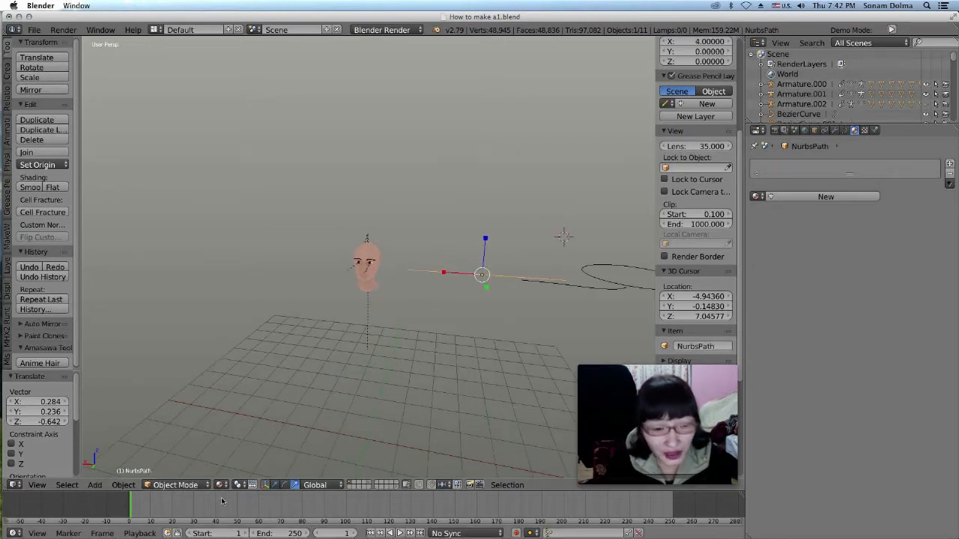
{"action": "left_click", "coordinate": [175, 485]}
{"action": "left_click", "coordinate": [174, 462]}
{"action": "middle_click_drag", "start_coordinate": [354, 362], "coordinate": [347, 402]}
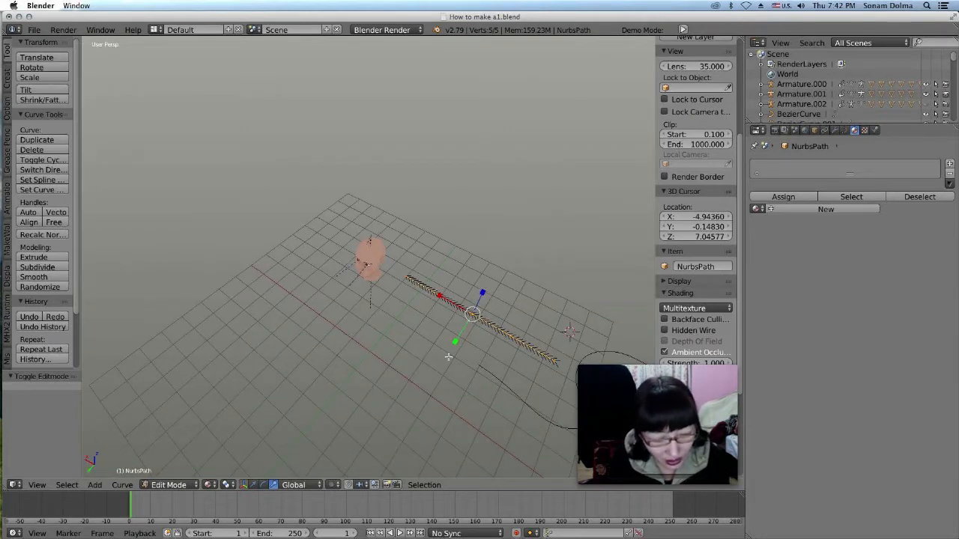
Move all points of the path about 2.01 units along X to bring its end to the origin, and return to Object Mode.
{"action": "key", "text": "a"}
{"action": "key", "text": "a"}
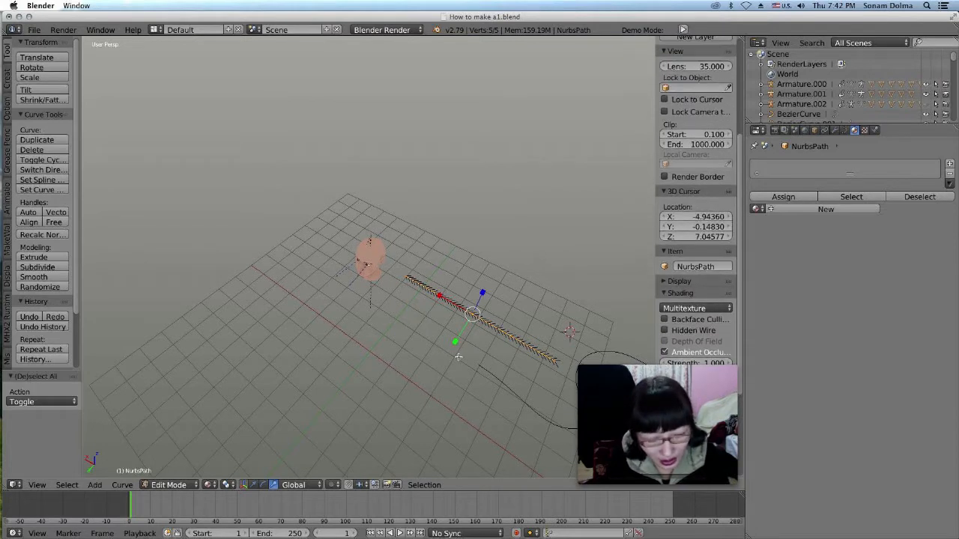
{"action": "key", "text": "g"}
{"action": "key", "text": "Escape"}
{"action": "key", "text": "g"}
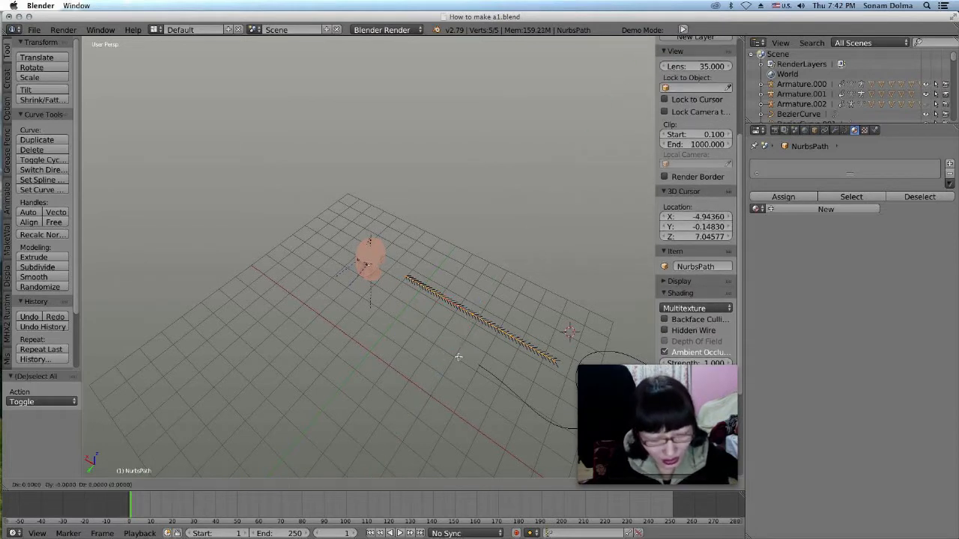
{"action": "key", "text": "x"}
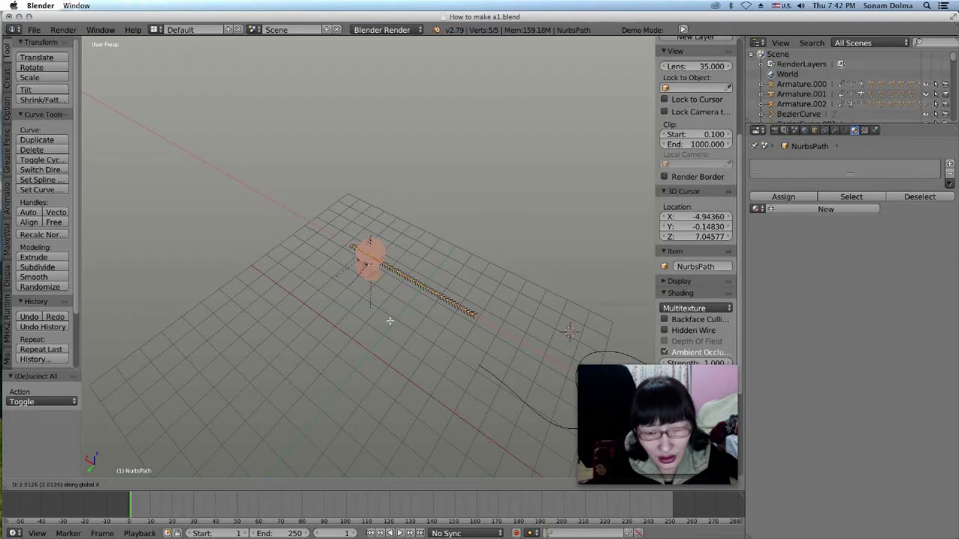
{"action": "left_click", "coordinate": [391, 321]}
{"action": "middle_click_drag", "start_coordinate": [417, 328], "coordinate": [462, 306]}
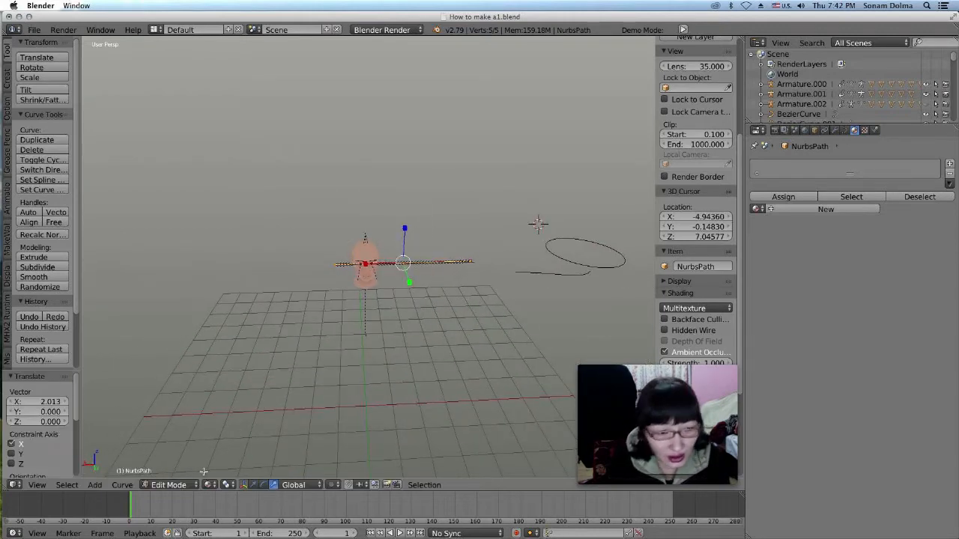
{"action": "left_click", "coordinate": [168, 484]}
{"action": "left_click", "coordinate": [174, 471]}
{"action": "scroll", "coordinate": [434, 296], "scroll_direction": "down", "scroll_amount": 2}
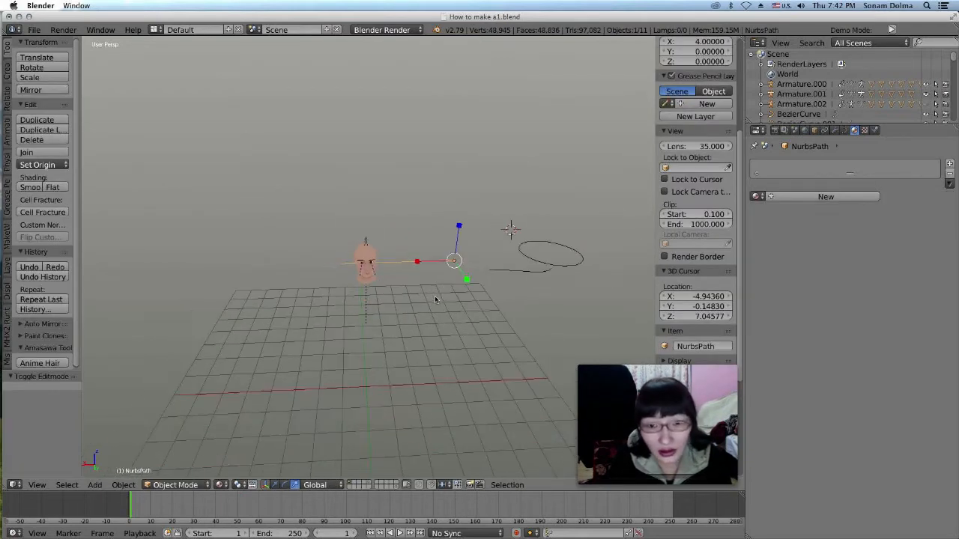
With the curve data settings shown, scale down the NURBS circle and scale the Bezier curve by about 0.864.
{"action": "left_click", "coordinate": [845, 129]}
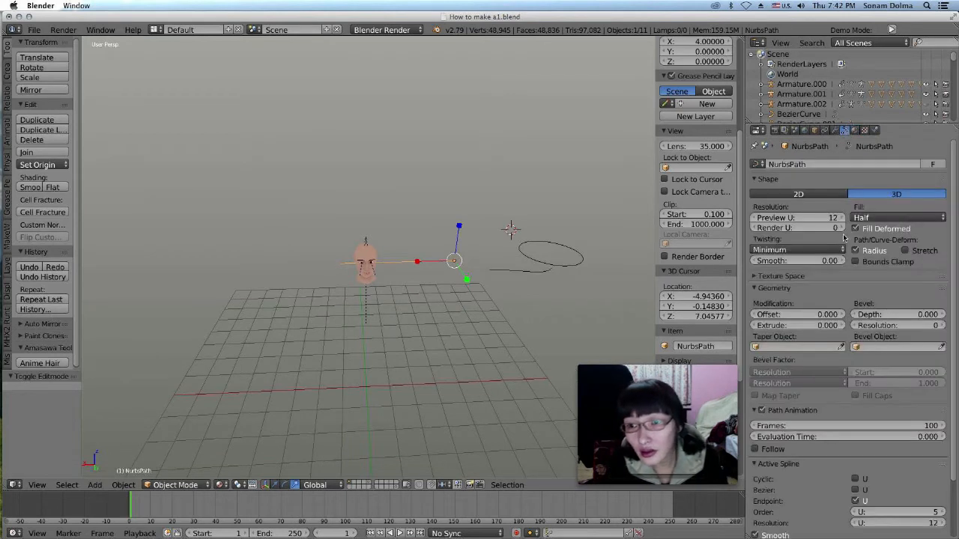
{"action": "right_click", "coordinate": [584, 268]}
{"action": "key", "text": "s"}
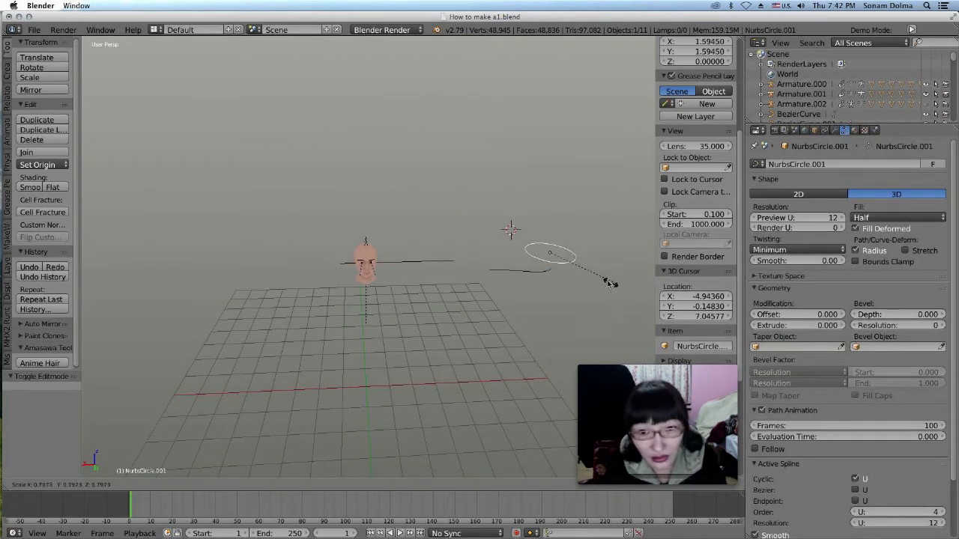
{"action": "left_click", "coordinate": [603, 278]}
{"action": "right_click", "coordinate": [551, 272]}
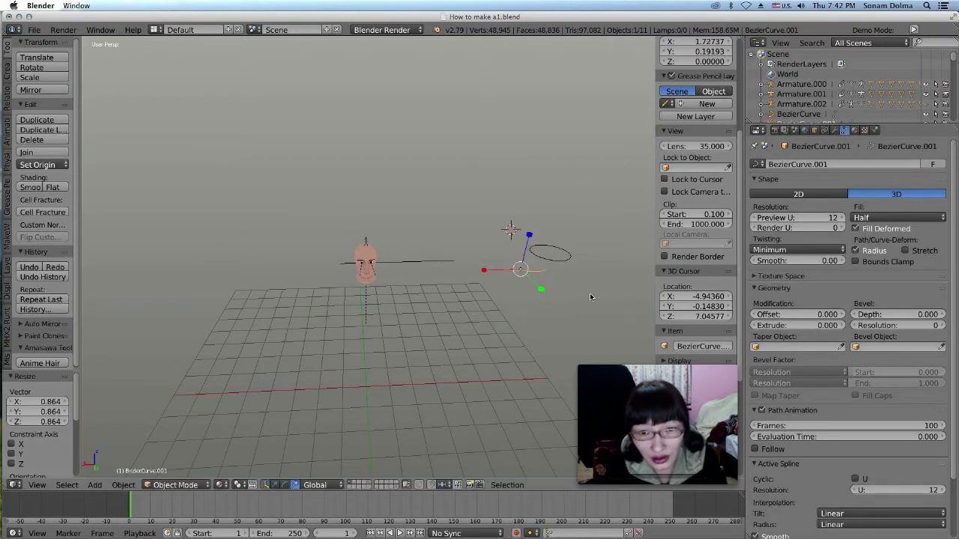
Scale the NURBS path by about 0.443 and assign NurbsCircle.001 as its bevel object.
{"action": "right_click", "coordinate": [460, 260]}
{"action": "key", "text": "s"}
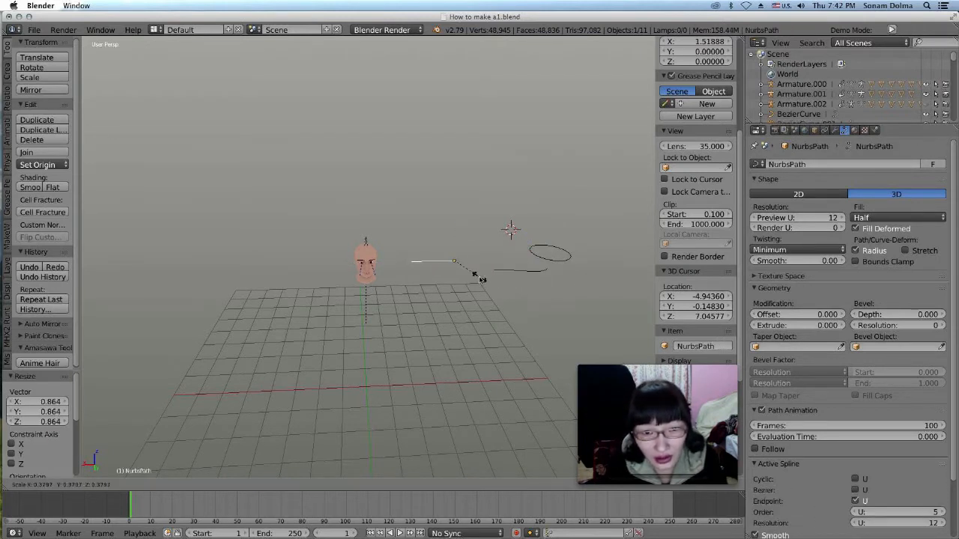
{"action": "left_click", "coordinate": [486, 279]}
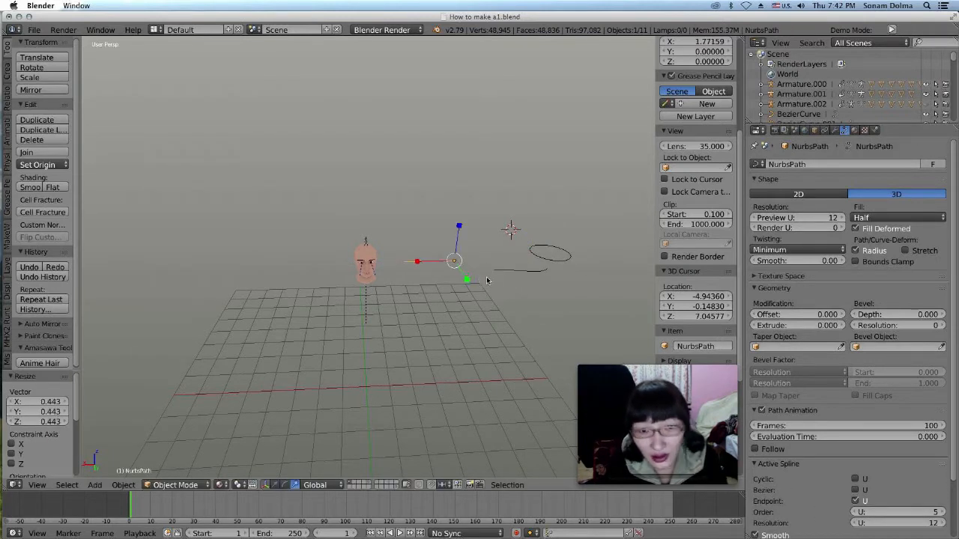
{"action": "left_click", "coordinate": [940, 348]}
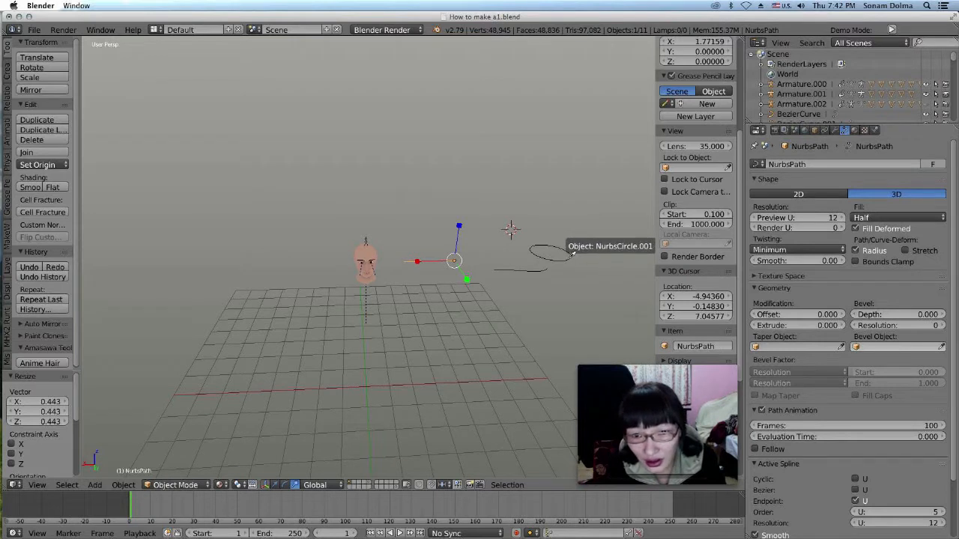
{"action": "left_click", "coordinate": [567, 258]}
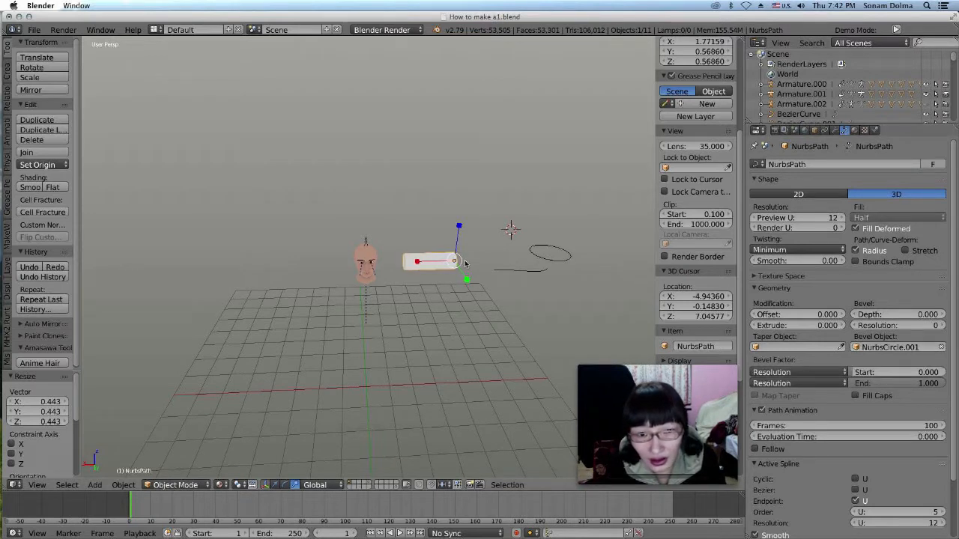
{"action": "middle_click_drag", "start_coordinate": [428, 274], "coordinate": [425, 270]}
{"action": "scroll", "coordinate": [475, 286], "scroll_direction": "up", "scroll_amount": 4}
{"action": "scroll", "coordinate": [475, 286], "scroll_direction": "down", "scroll_amount": 2}
{"action": "scroll", "coordinate": [475, 285], "scroll_direction": "down", "scroll_amount": 2}
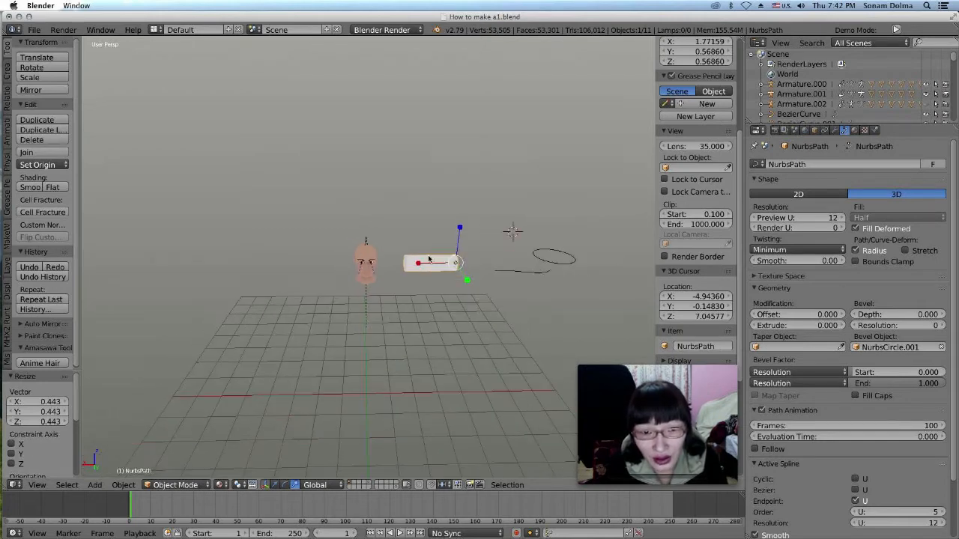
Assign the Bezier curve BezierCurve.001 as the taper object of the NURBS path.
{"action": "left_click", "coordinate": [515, 272]}
{"action": "left_click", "coordinate": [441, 264]}
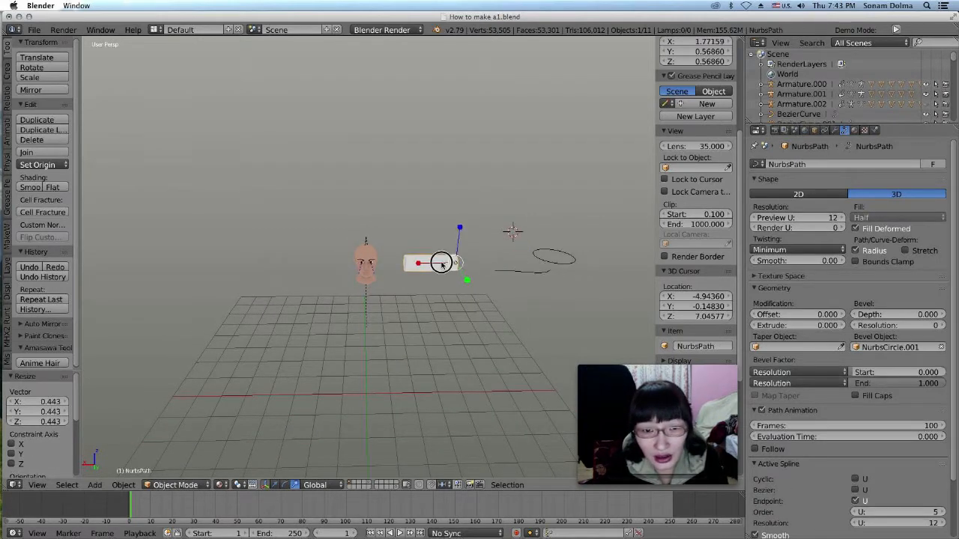
{"action": "left_click", "coordinate": [841, 348]}
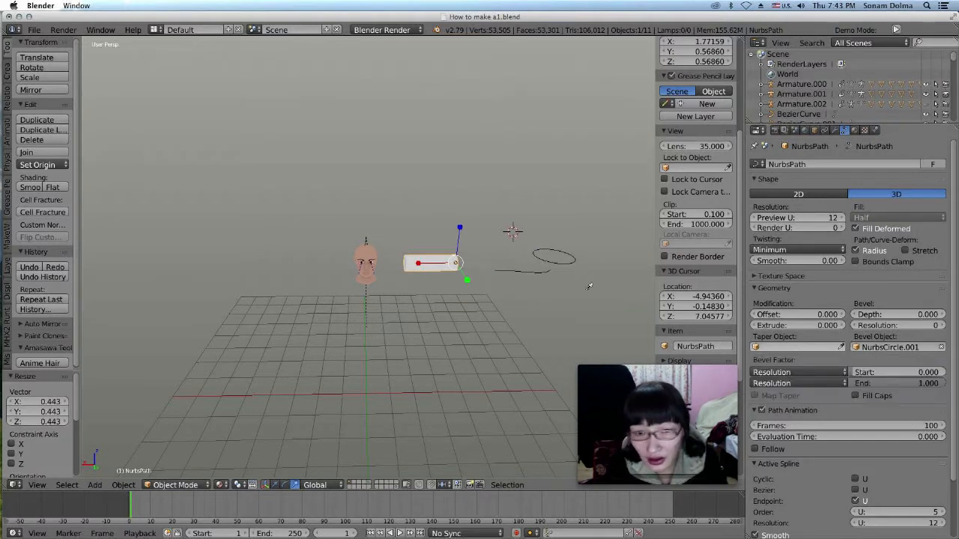
{"action": "left_click", "coordinate": [533, 275]}
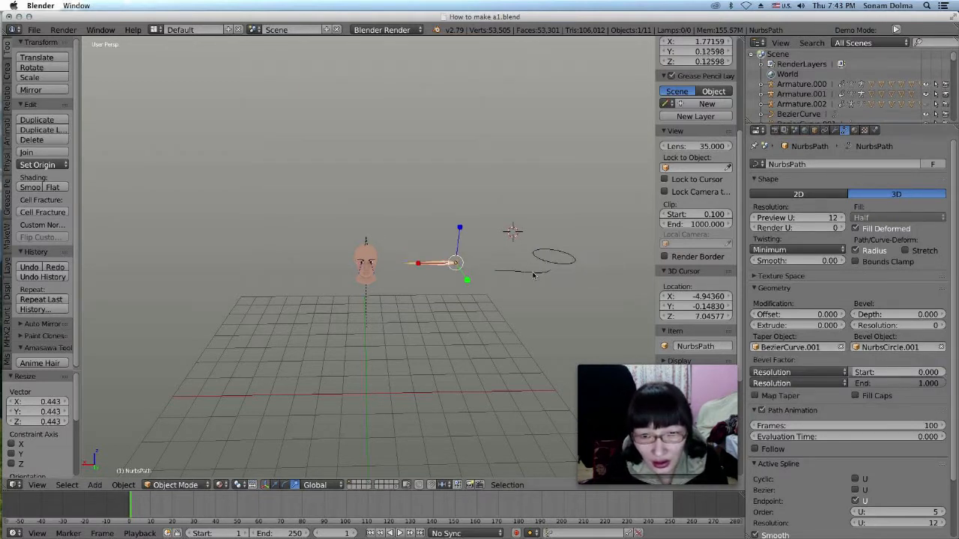
Scale the NURBS circle by about 1.097 along Y.
{"action": "middle_click_drag", "start_coordinate": [417, 286], "coordinate": [405, 372]}
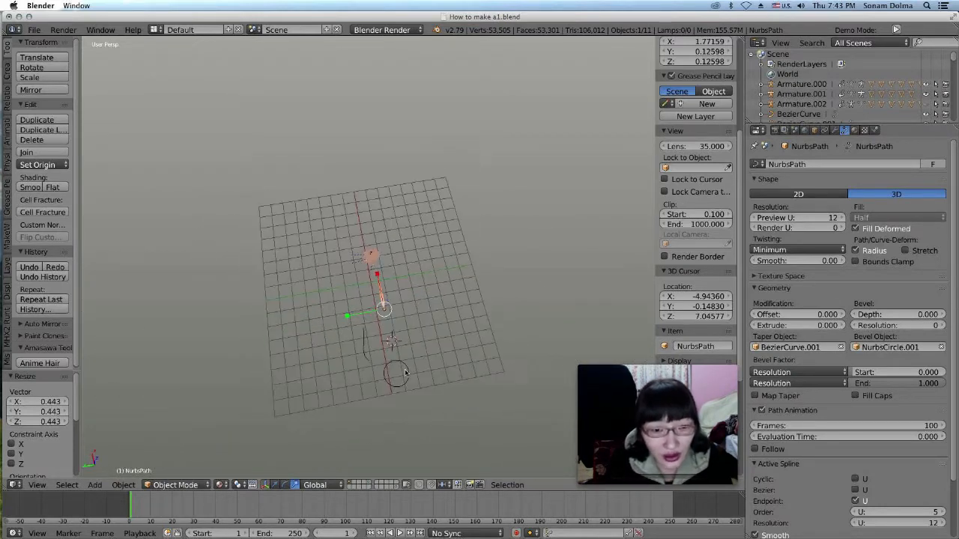
{"action": "right_click", "coordinate": [405, 373]}
{"action": "key", "text": "s"}
{"action": "key", "text": "y"}
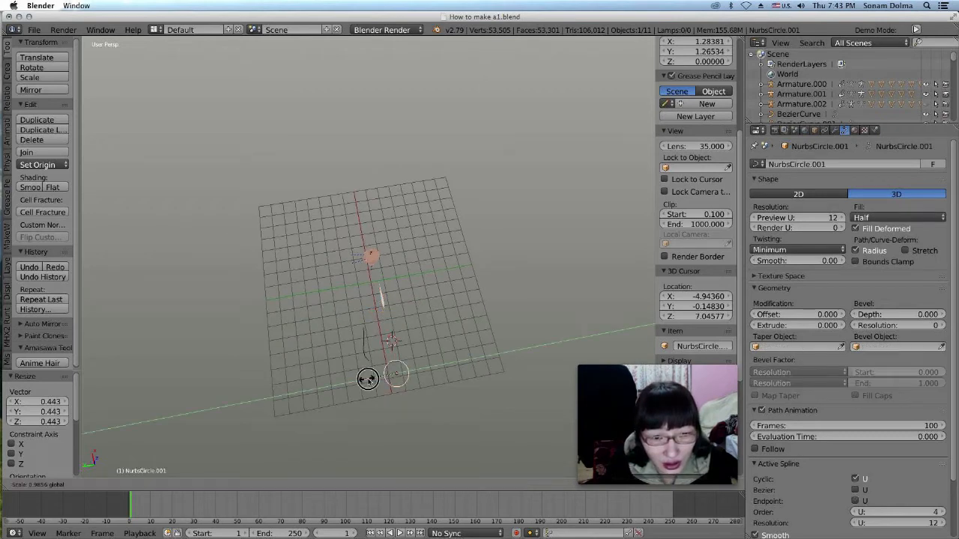
{"action": "left_click", "coordinate": [396, 362]}
{"action": "scroll", "coordinate": [395, 362], "scroll_direction": "up", "scroll_amount": 5}
{"action": "scroll", "coordinate": [408, 371], "scroll_direction": "down", "scroll_amount": 3}
{"action": "middle_click_drag", "start_coordinate": [416, 380], "coordinate": [386, 261], "text": "shift"}
{"action": "scroll", "coordinate": [388, 274], "scroll_direction": "up", "scroll_amount": 3}
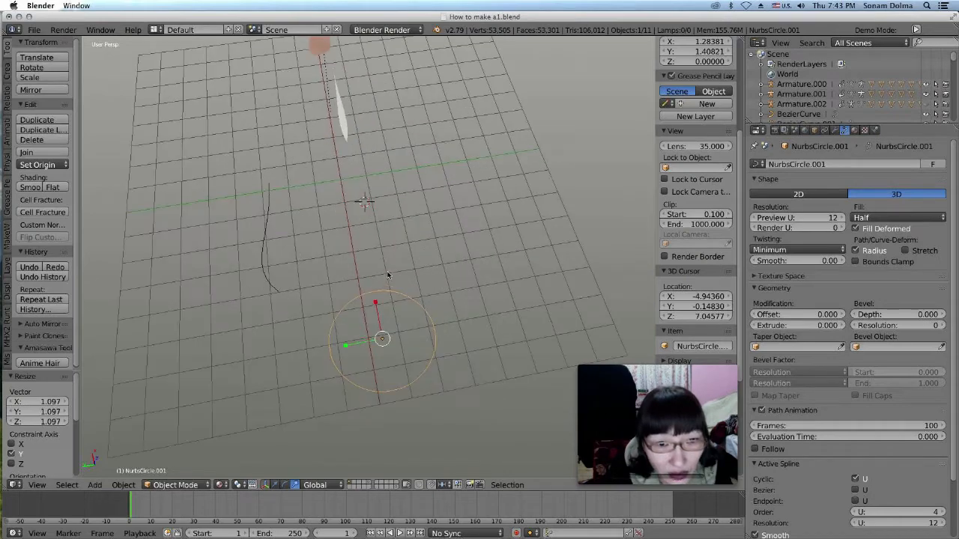
Narrow the NURBS circle along Y by about 0.411, fine-tune it by about 1.022, and check the strand's shape.
{"action": "middle_click_drag", "start_coordinate": [407, 315], "coordinate": [458, 227]}
{"action": "middle_click_drag", "start_coordinate": [464, 170], "coordinate": [410, 262]}
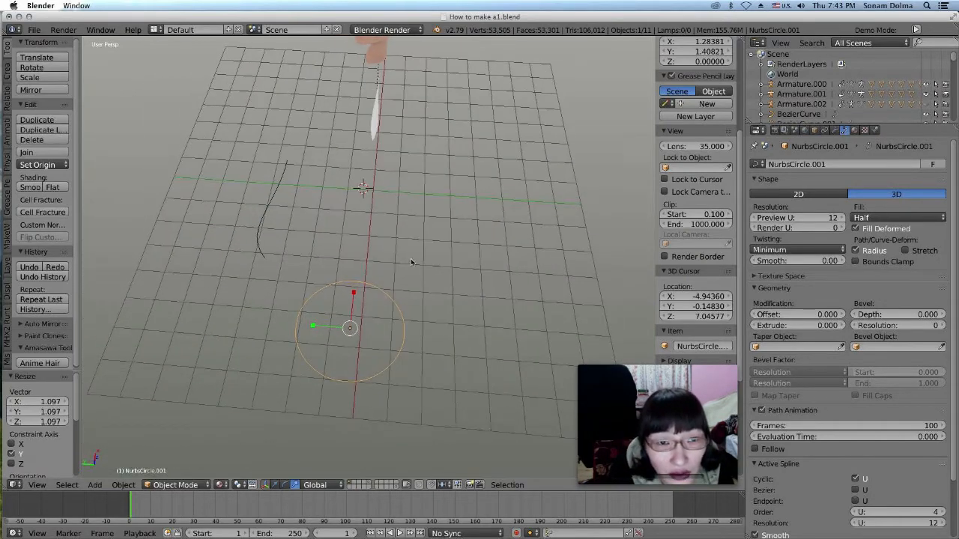
{"action": "left_click_drag", "start_coordinate": [313, 326], "coordinate": [337, 324]}
{"action": "middle_click_drag", "start_coordinate": [336, 324], "coordinate": [480, 297]}
{"action": "key", "text": "s"}
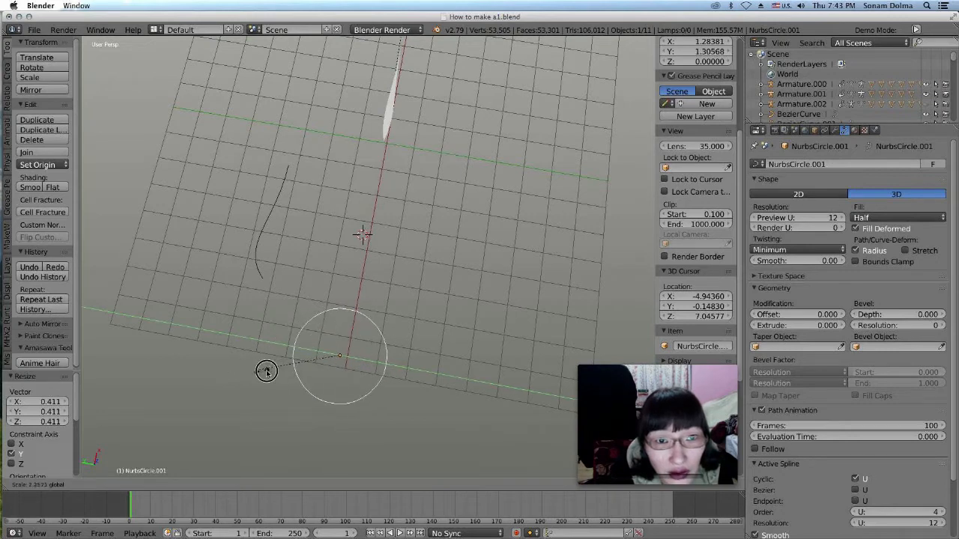
{"action": "left_click", "coordinate": [304, 368]}
{"action": "right_click", "coordinate": [391, 121]}
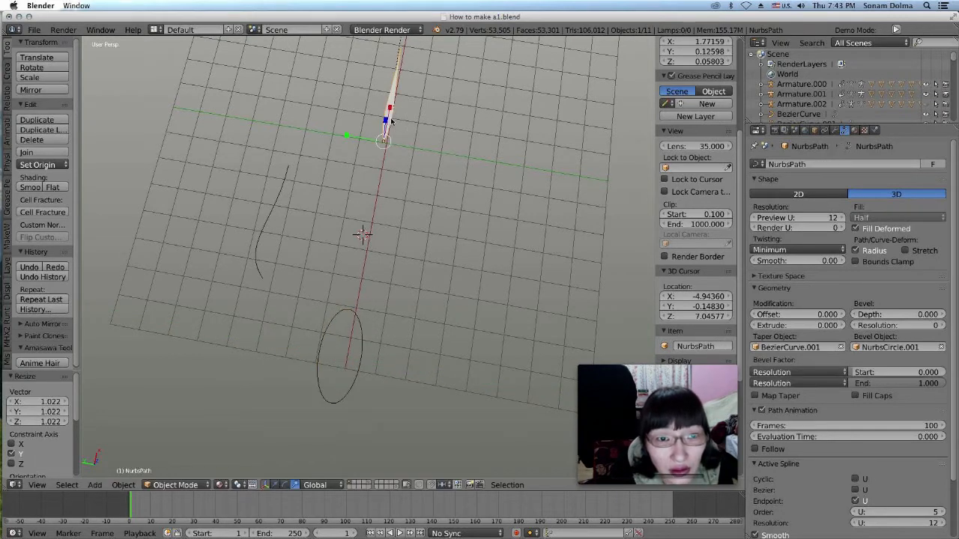
{"action": "middle_click_drag", "start_coordinate": [365, 202], "coordinate": [380, 193]}
Scale the NURBS circle by about 0.963 along Y and about 1.275 along X.
{"action": "right_click", "coordinate": [380, 313]}
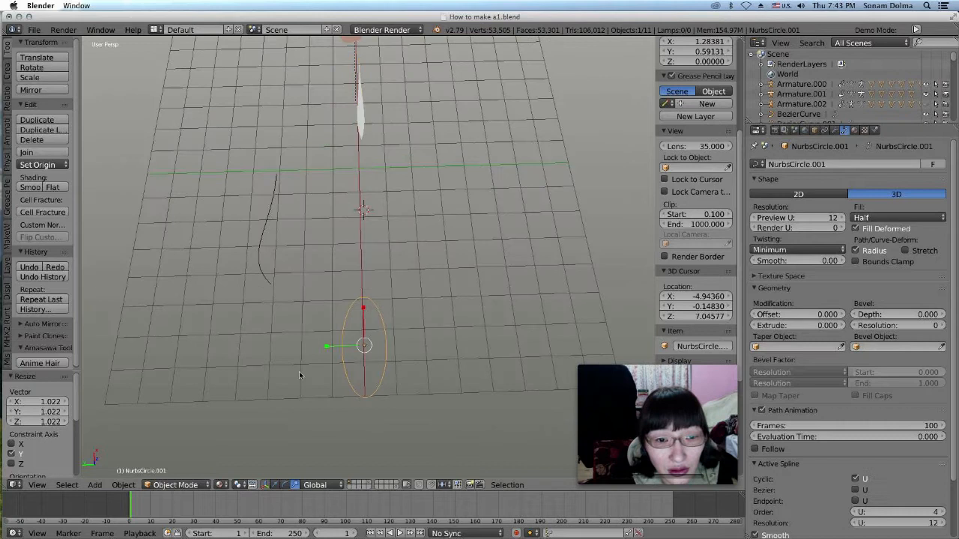
{"action": "key", "text": "s"}
{"action": "key", "text": "y"}
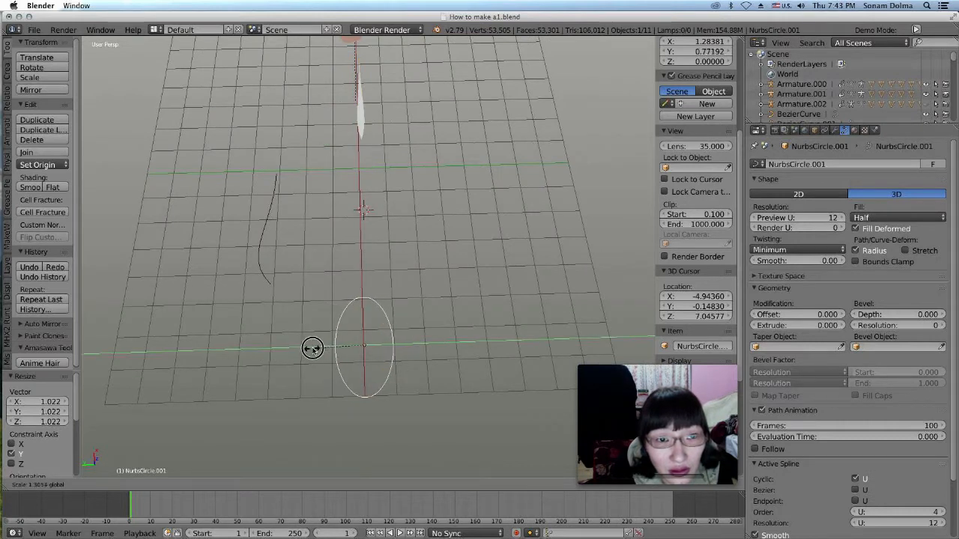
{"action": "left_click", "coordinate": [326, 345]}
{"action": "key", "text": "s"}
{"action": "key", "text": "x"}
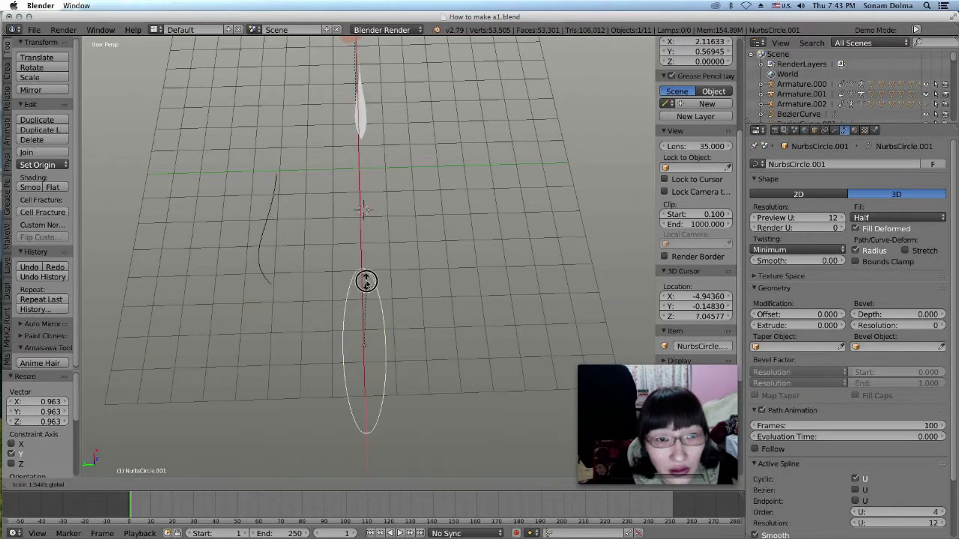
{"action": "left_click", "coordinate": [327, 334]}
Refine the NURBS circle into an oval, scaling Y by about 2.774 and 0.477 and X by about 0.961 and 0.951, and select the strand.
{"action": "key", "text": "s"}
{"action": "key", "text": "y"}
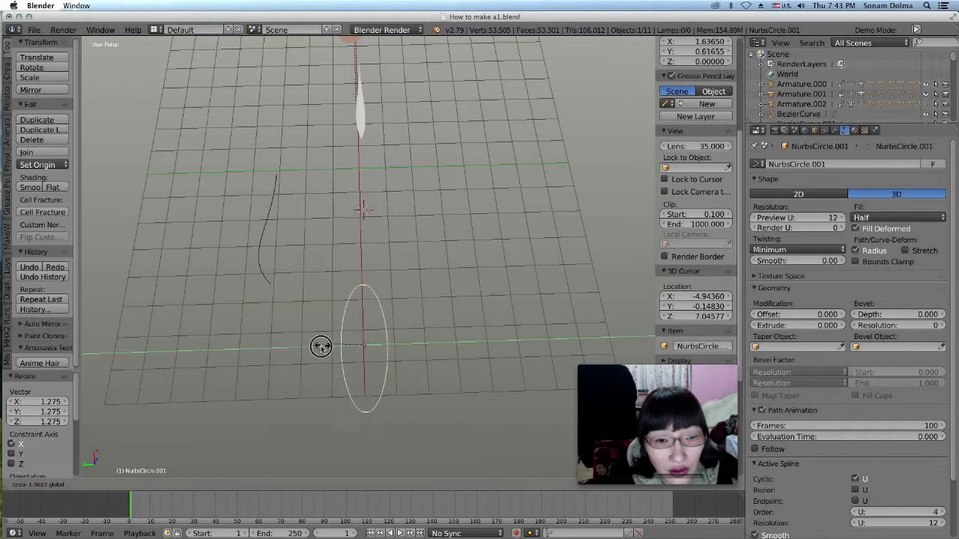
{"action": "left_click", "coordinate": [298, 353]}
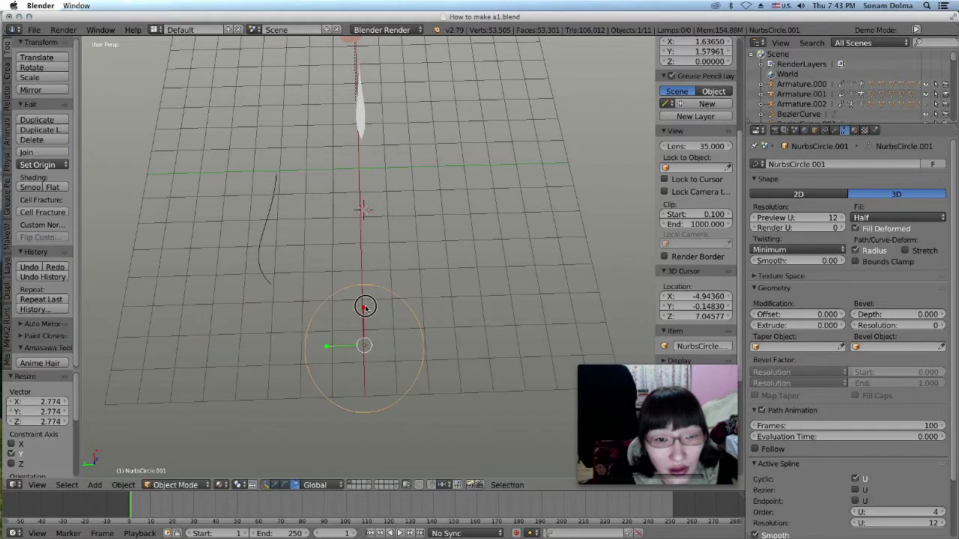
{"action": "key", "text": "s"}
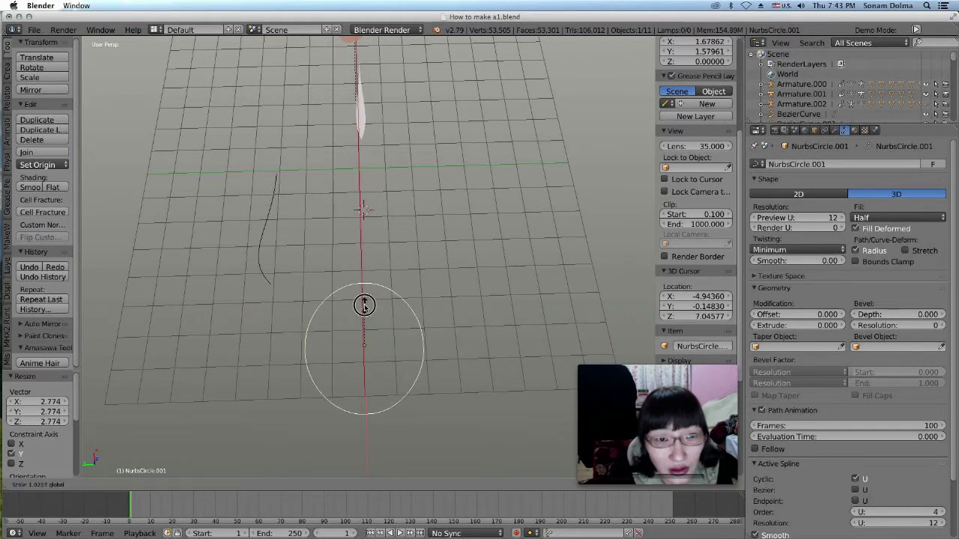
{"action": "key", "text": "x"}
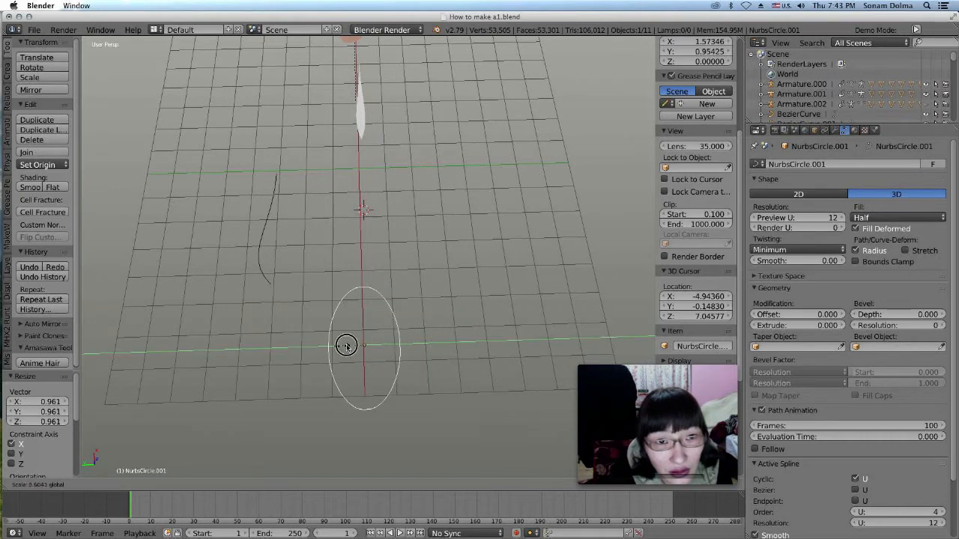
{"action": "left_click", "coordinate": [345, 336]}
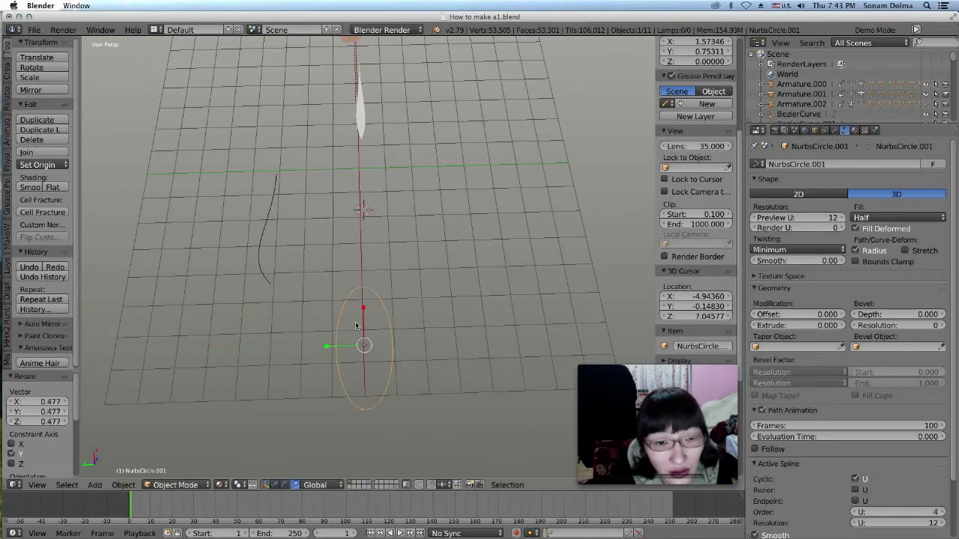
{"action": "left_click_drag", "start_coordinate": [363, 304], "coordinate": [364, 305]}
{"action": "right_click", "coordinate": [368, 114]}
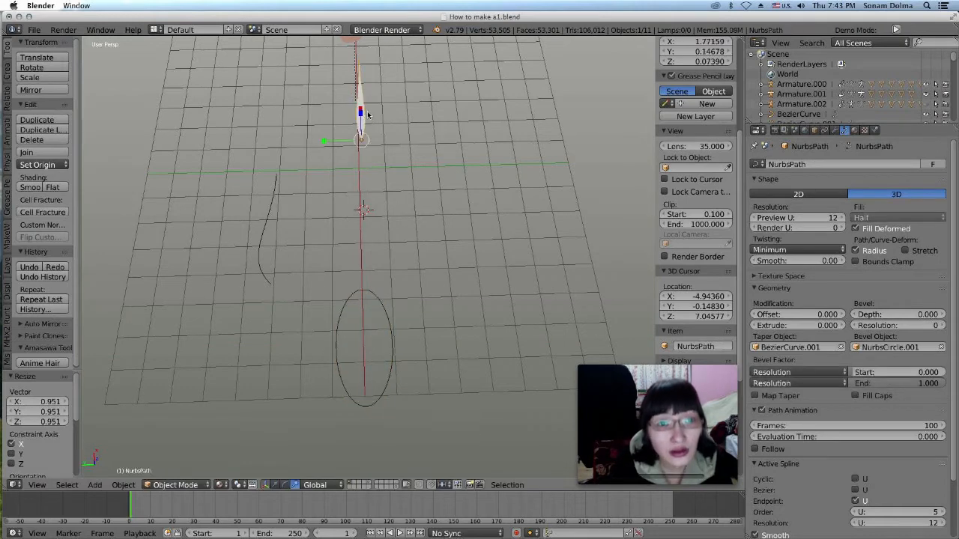
Switch to the top view and reveal all hidden parts of the character.
{"action": "scroll", "coordinate": [386, 174], "scroll_direction": "down", "scroll_amount": 3}
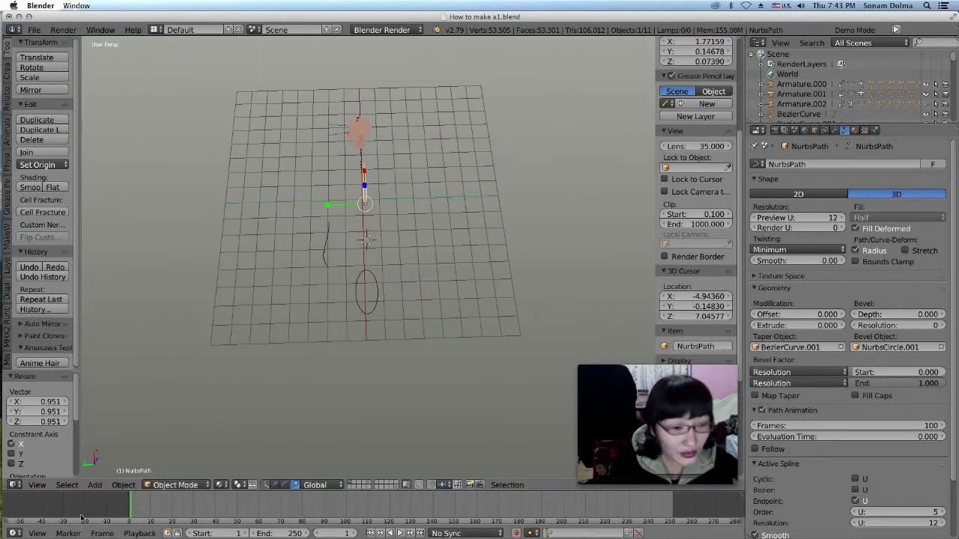
{"action": "left_click", "coordinate": [37, 485]}
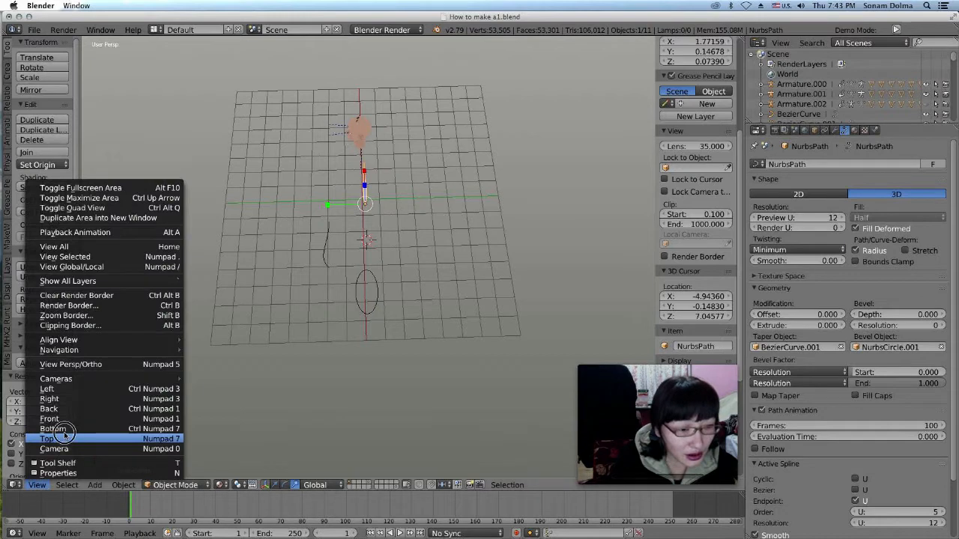
{"action": "left_click", "coordinate": [52, 438]}
{"action": "middle_click_drag", "start_coordinate": [384, 332], "coordinate": [246, 348], "text": "shift"}
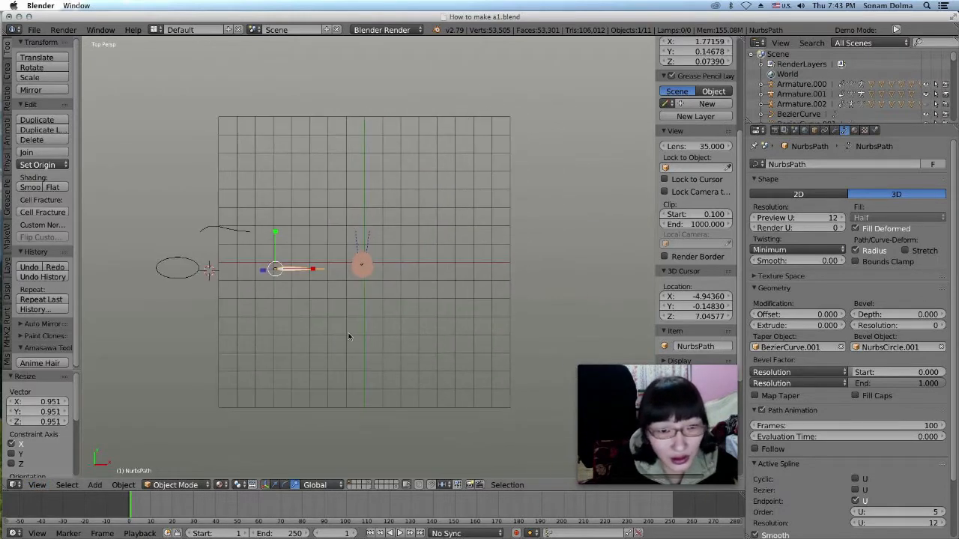
{"action": "scroll", "coordinate": [348, 337], "scroll_direction": "up", "scroll_amount": 6}
{"action": "scroll", "coordinate": [316, 342], "scroll_direction": "down", "scroll_amount": 5}
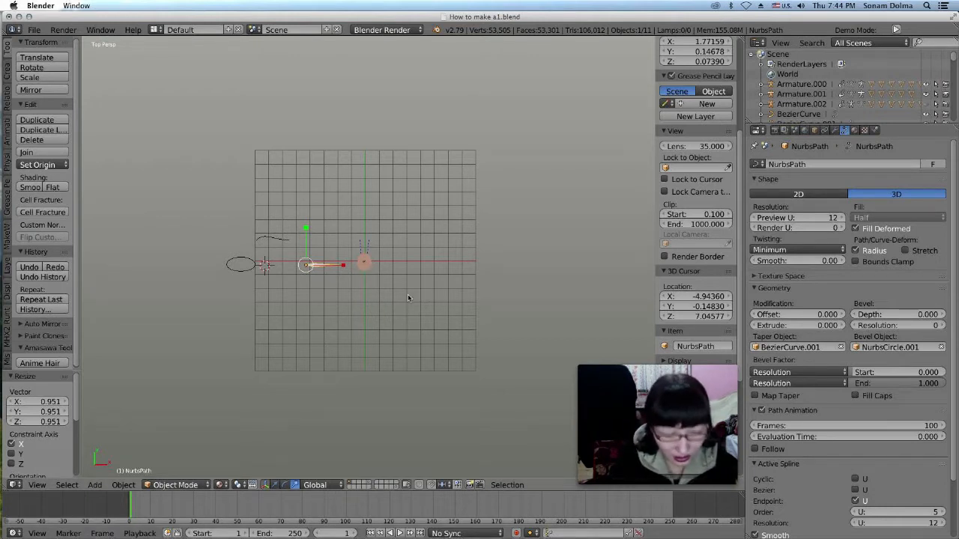
{"action": "key", "text": "alt+h"}
{"action": "scroll", "coordinate": [304, 320], "scroll_direction": "up", "scroll_amount": 3}
{"action": "scroll", "coordinate": [273, 302], "scroll_direction": "down", "scroll_amount": 1}
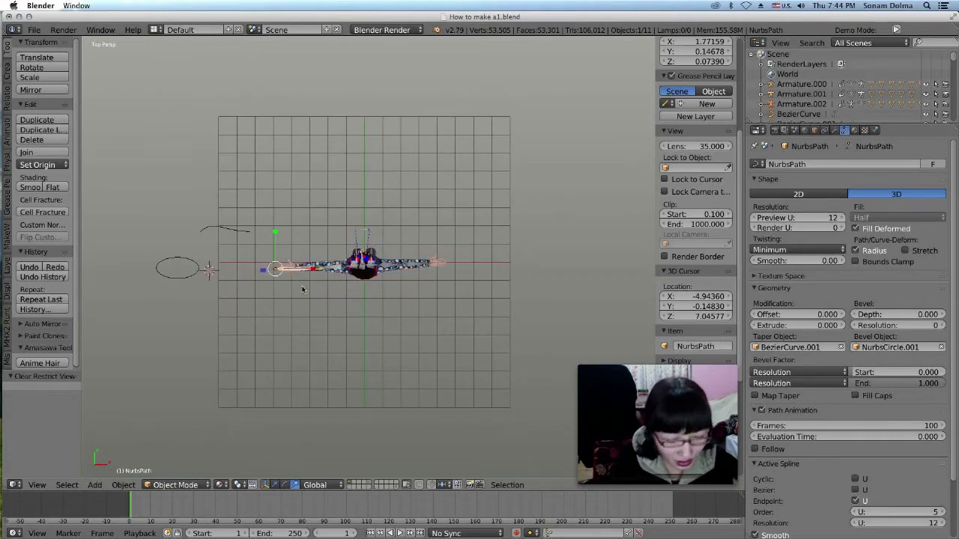
Move the NURBS path by about -3.347 in X and 2.969 in Y, and the Bezier curve by about -1.101 and 0.157.
{"action": "key", "text": "g"}
{"action": "left_click", "coordinate": [215, 208]}
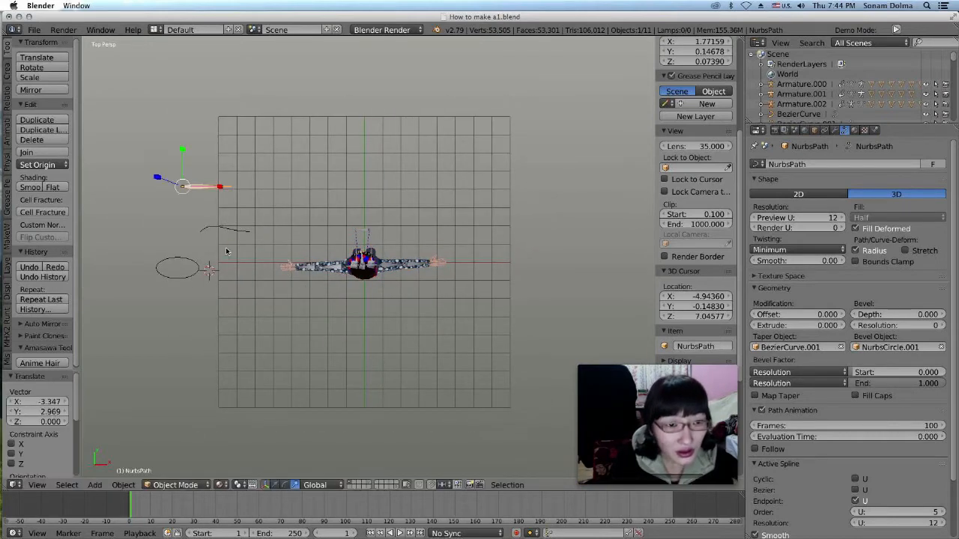
{"action": "right_click", "coordinate": [222, 229]}
{"action": "key", "text": "g"}
{"action": "left_click", "coordinate": [193, 223]}
{"action": "right_click", "coordinate": [356, 281]}
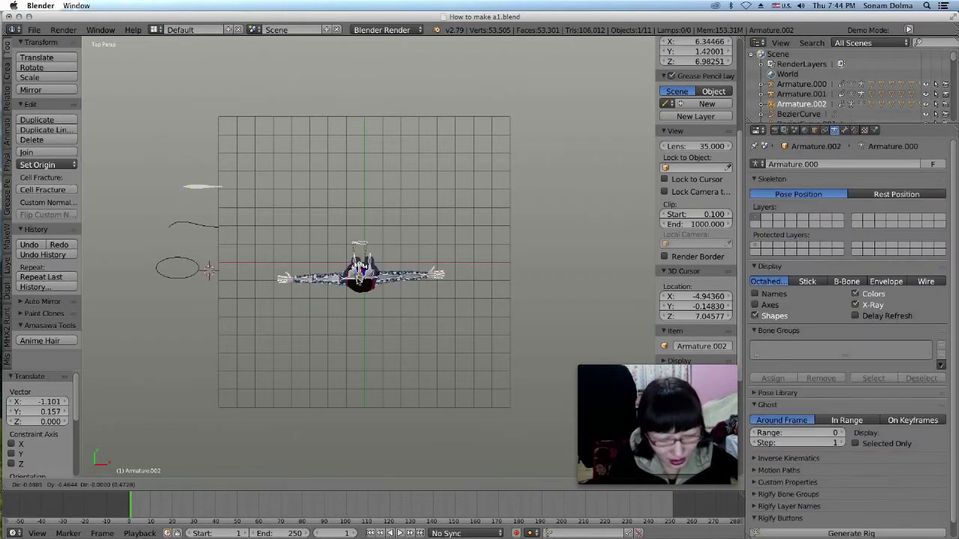
{"action": "key", "text": "g"}
{"action": "left_click", "coordinate": [366, 274]}
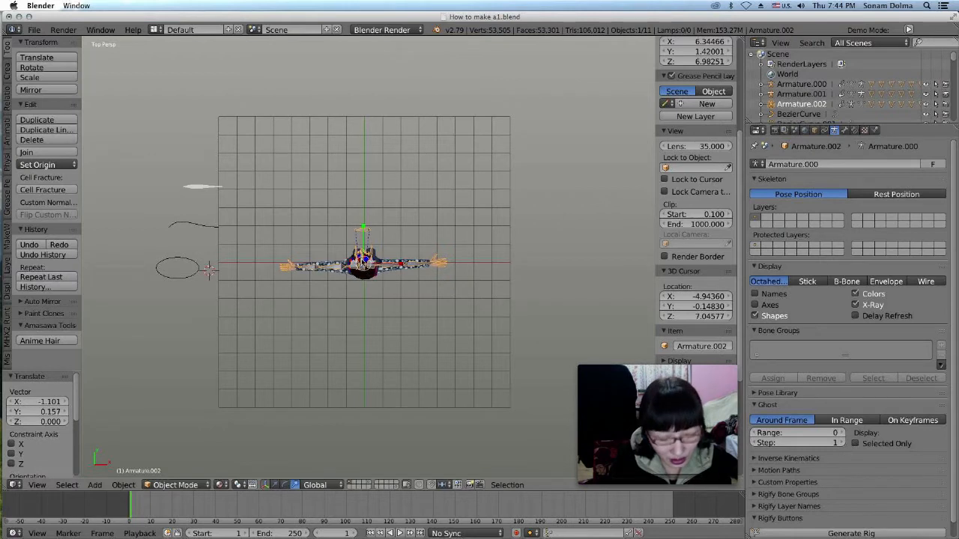
Select all objects of the character, including the armature, and rotate them about 183° in the top view.
{"action": "left_click_drag", "start_coordinate": [277, 204], "coordinate": [484, 362]}
{"action": "key", "text": "r"}
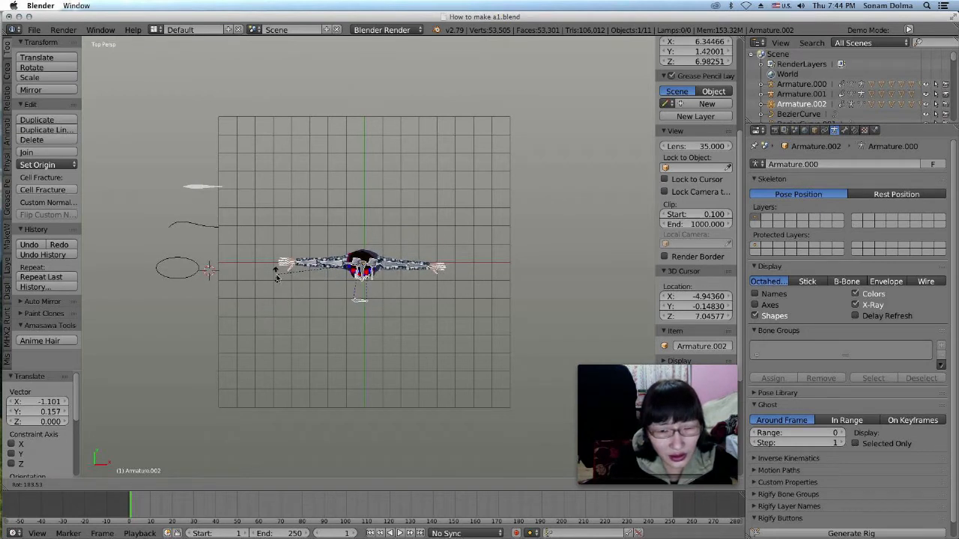
{"action": "left_click", "coordinate": [277, 278]}
Hide the character's armature and select the character's mesh Cube.001.
{"action": "middle_click_drag", "start_coordinate": [461, 390], "coordinate": [457, 265]}
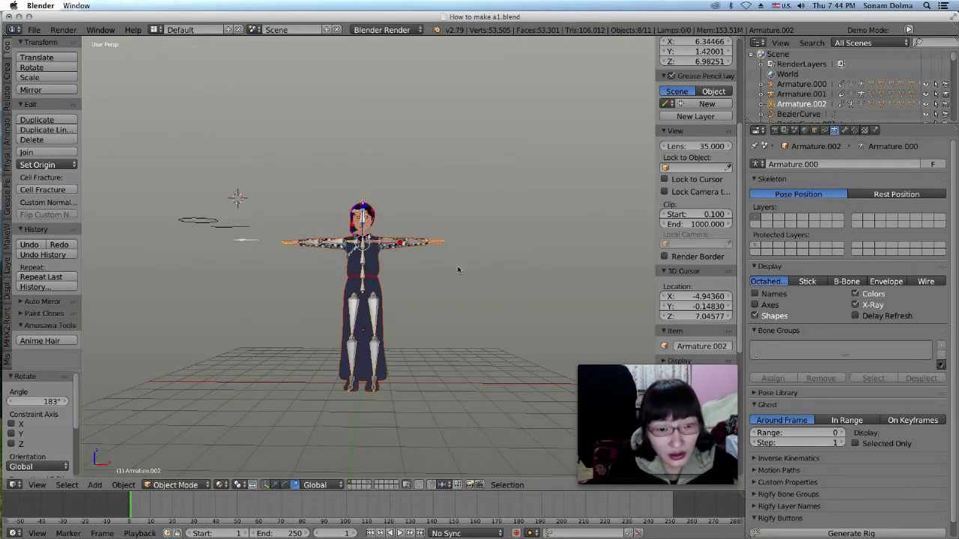
{"action": "scroll", "coordinate": [439, 313], "scroll_direction": "up", "scroll_amount": 2}
{"action": "right_click", "coordinate": [372, 337]}
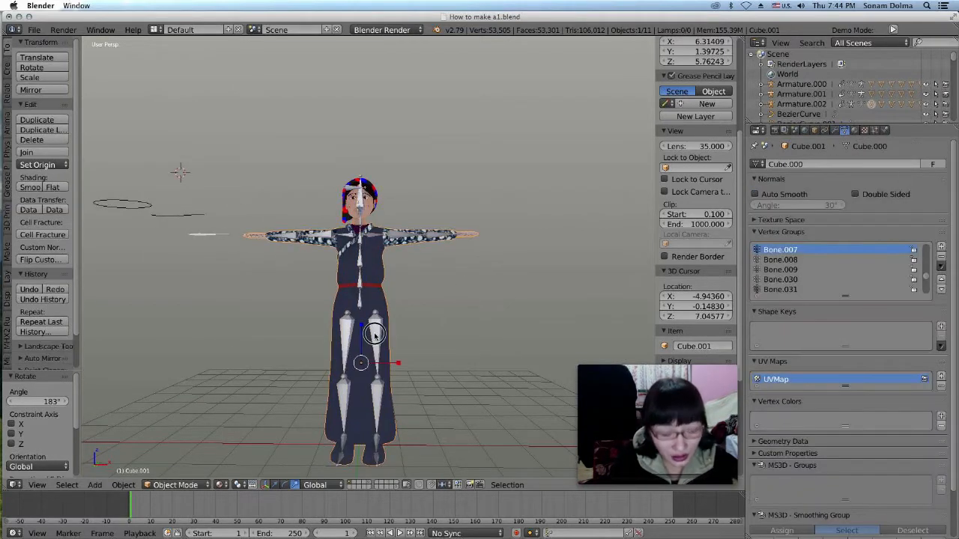
{"action": "right_click", "coordinate": [375, 335]}
{"action": "key", "text": "h"}
{"action": "right_click", "coordinate": [375, 336]}
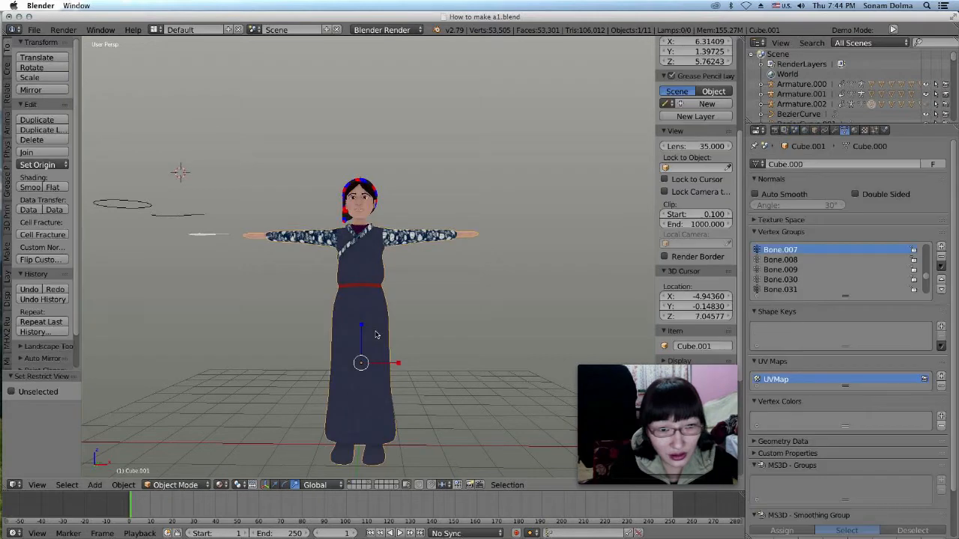
Hide the character's body mesh and the existing hair objects around the head.
{"action": "key", "text": "h"}
{"action": "middle_click_drag", "start_coordinate": [365, 251], "coordinate": [379, 282]}
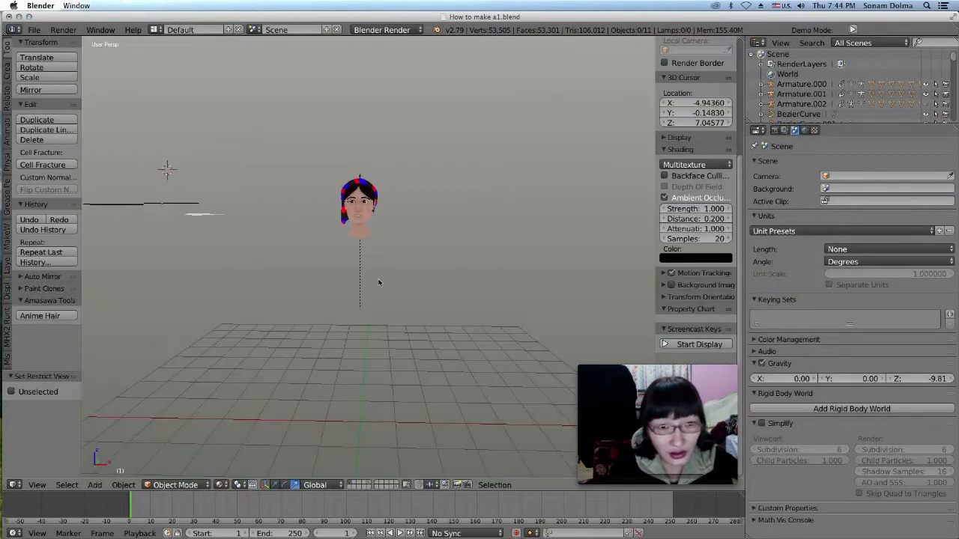
{"action": "right_click", "coordinate": [372, 190]}
{"action": "key", "text": "h"}
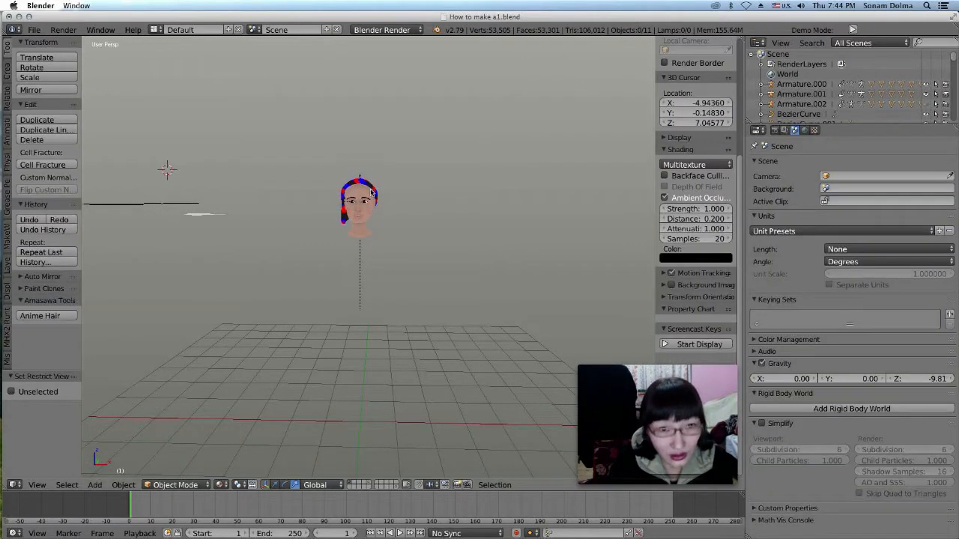
{"action": "right_click", "coordinate": [372, 190]}
{"action": "right_click", "coordinate": [372, 190]}
{"action": "key", "text": "h"}
Select the NURBS path strand and move it in the top view by about 6.471 in X and -3.289 in Y to the head.
{"action": "middle_click_drag", "start_coordinate": [388, 223], "coordinate": [239, 205]}
{"action": "right_click", "coordinate": [202, 201]}
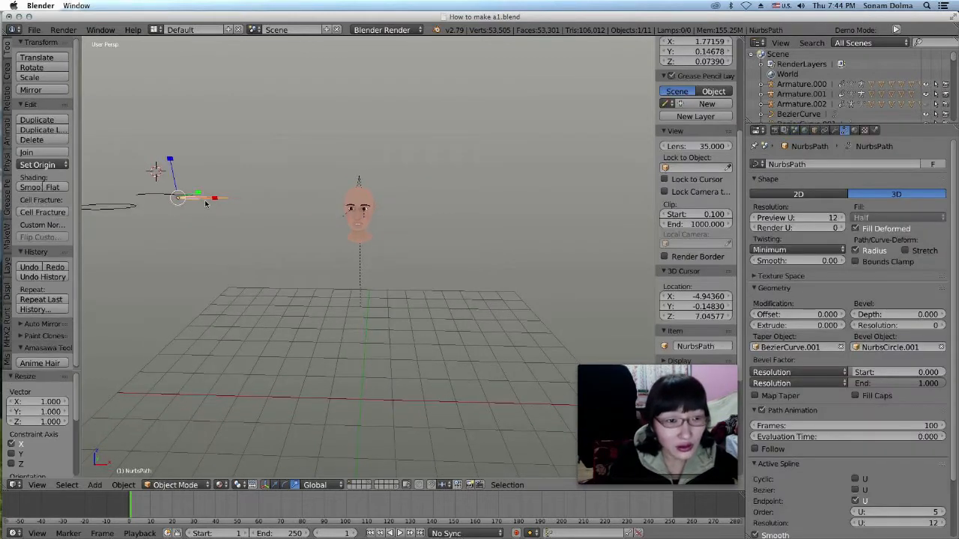
{"action": "left_click", "coordinate": [36, 485]}
{"action": "left_click", "coordinate": [56, 437]}
{"action": "middle_click_drag", "start_coordinate": [366, 348], "coordinate": [365, 326], "text": "shift"}
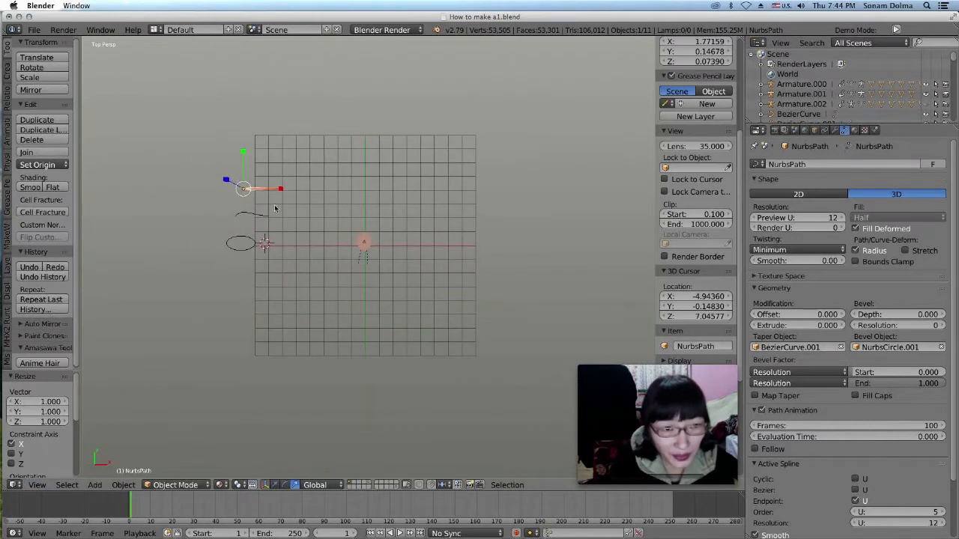
{"action": "key", "text": "g"}
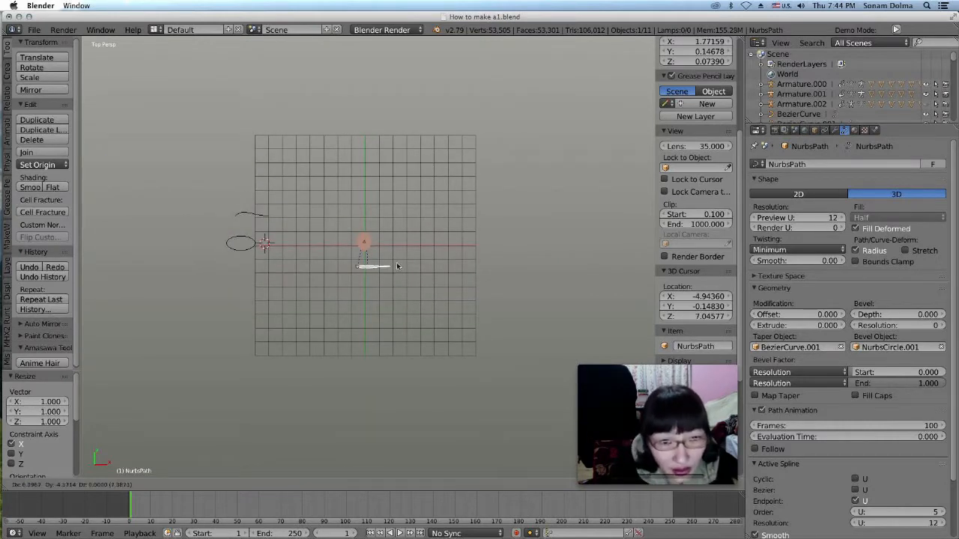
{"action": "left_click", "coordinate": [401, 252]}
Move the strand by about -0.267 in X, 0.210 in Y and 0.647 in Z to bring it up against the head.
{"action": "mouse_move", "coordinate": [426, 277]}
{"action": "middle_mouse_down"}
{"action": "mouse_move", "coordinate": [409, 254]}
{"action": "mouse_move", "coordinate": [415, 276]}
{"action": "middle_mouse_up"}
{"action": "scroll", "coordinate": [414, 276], "scroll_direction": "up", "scroll_amount": 2}
{"action": "key", "text": "g"}
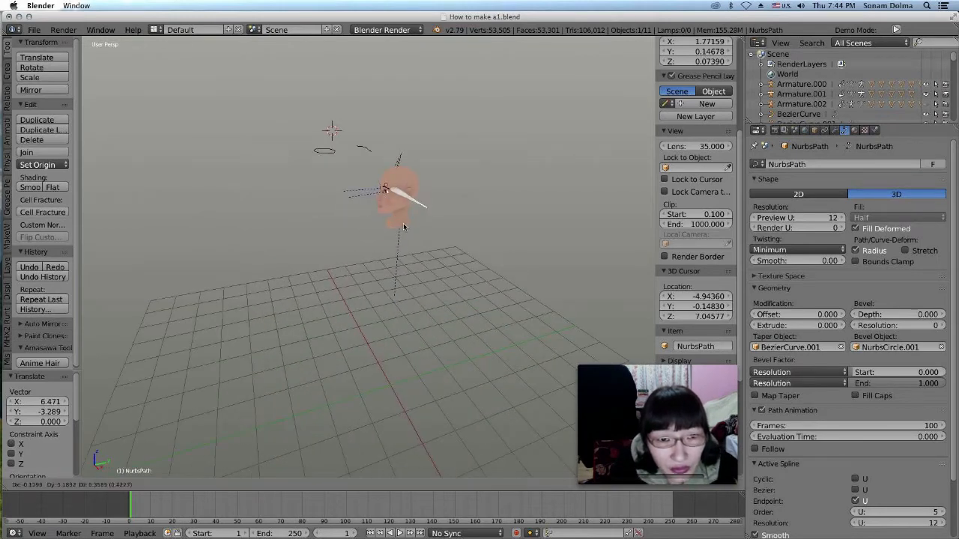
{"action": "left_click", "coordinate": [401, 212]}
Rotate the strand about 106° to point forward and move it by about 0.266, -0.052 and 0.022 to the head's centre.
{"action": "middle_click_drag", "start_coordinate": [401, 212], "coordinate": [465, 372]}
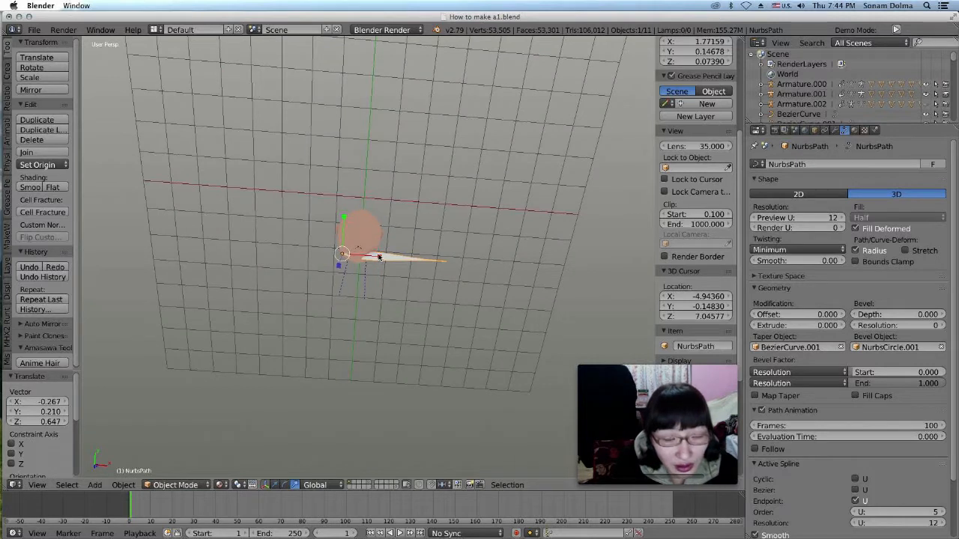
{"action": "key", "text": "r"}
{"action": "left_click", "coordinate": [284, 334]}
{"action": "key", "text": "g"}
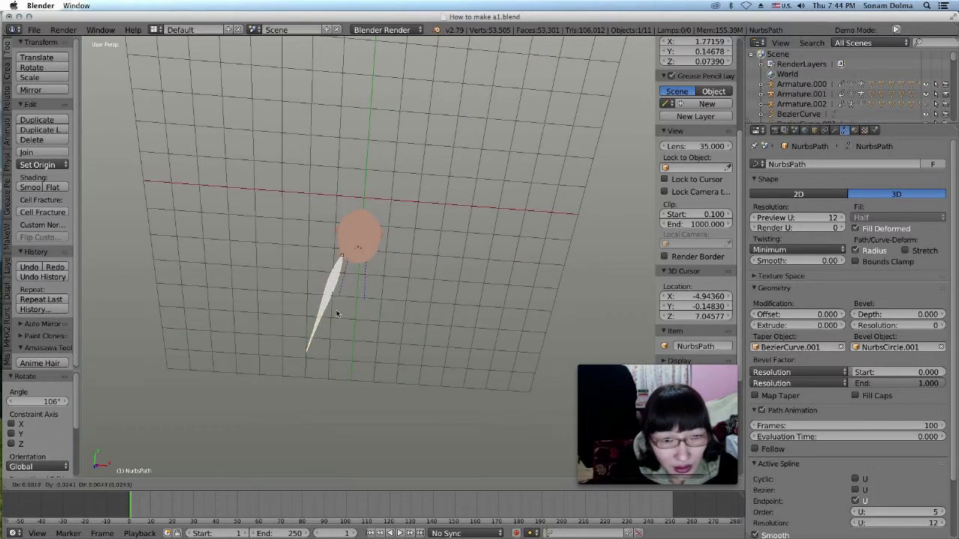
{"action": "left_click", "coordinate": [349, 311]}
Fine-tune the strand's rotation and nudge its root in small moves onto the middle of the forehead.
{"action": "key", "text": "r"}
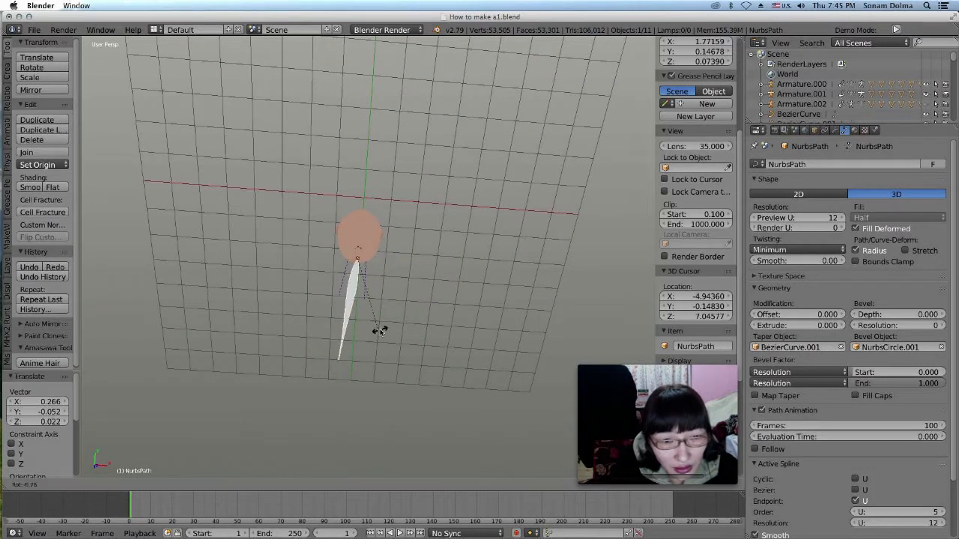
{"action": "left_click", "coordinate": [390, 328]}
{"action": "key", "text": "g"}
{"action": "left_click", "coordinate": [387, 338]}
{"action": "middle_click_drag", "start_coordinate": [386, 336], "coordinate": [383, 246]}
{"action": "key", "text": "r"}
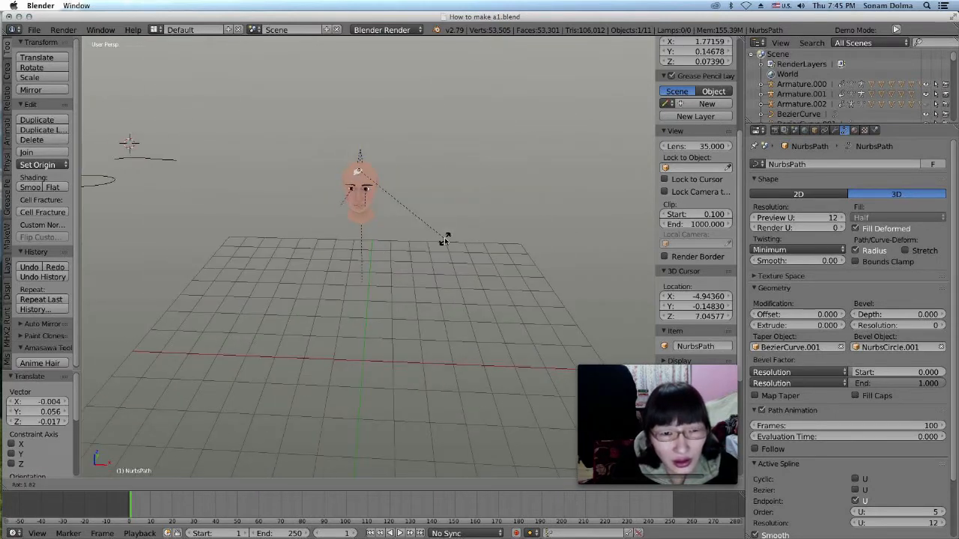
{"action": "left_click", "coordinate": [445, 239]}
{"action": "key", "text": "g"}
{"action": "left_click", "coordinate": [438, 238]}
{"action": "key", "text": "g"}
{"action": "left_click", "coordinate": [414, 234]}
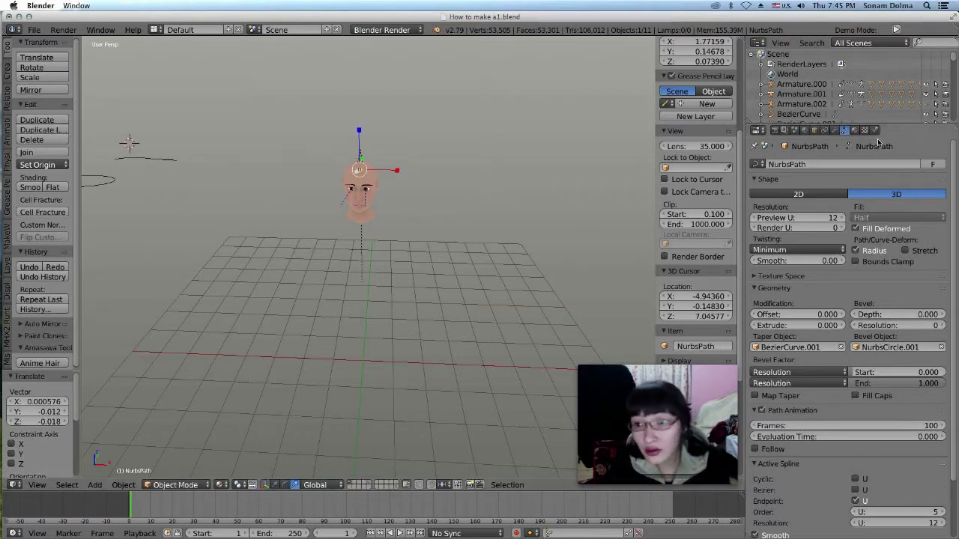
Add a new material to the strand and give it a pale lavender diffuse color.
{"action": "left_click", "coordinate": [853, 130]}
{"action": "left_click", "coordinate": [813, 197]}
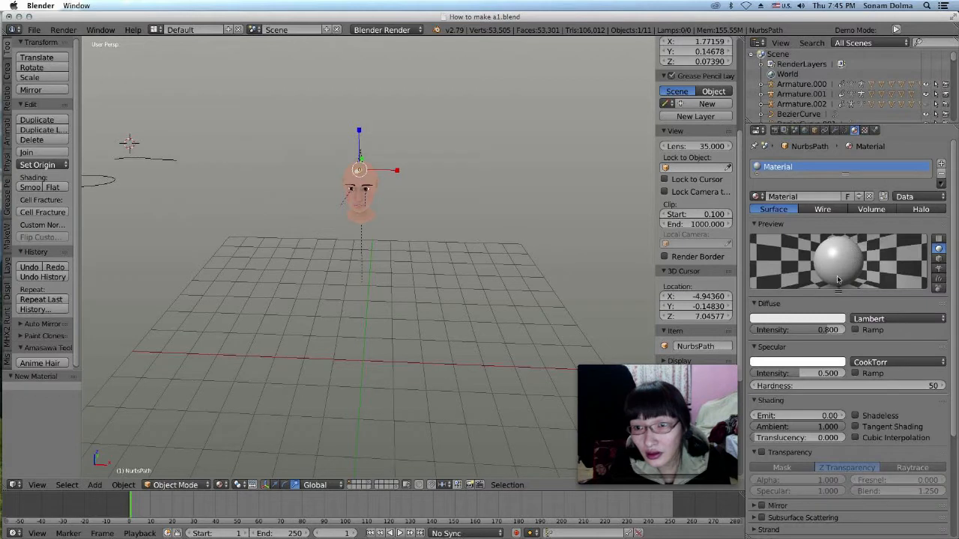
{"action": "left_click", "coordinate": [809, 320]}
{"action": "left_click", "coordinate": [787, 243]}
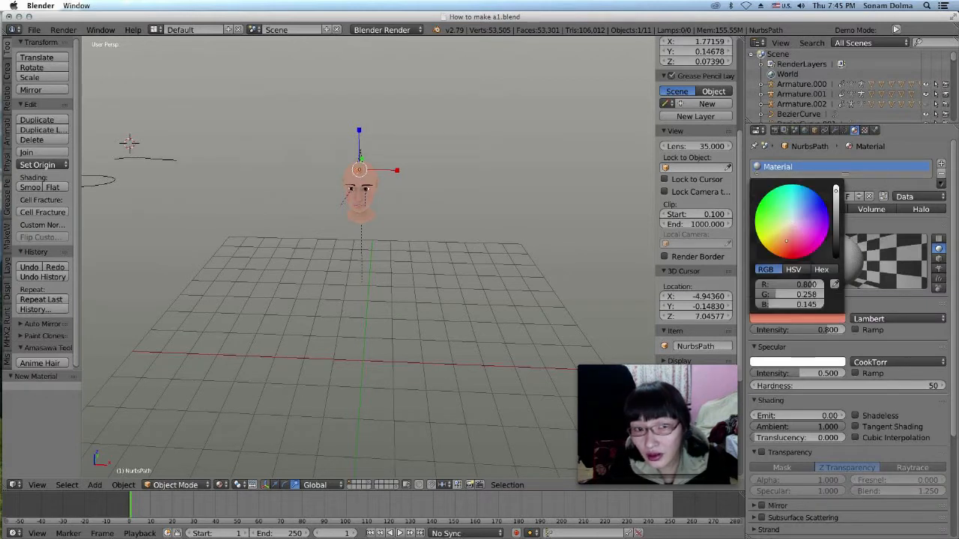
{"action": "left_click_drag", "start_coordinate": [788, 241], "coordinate": [785, 226]}
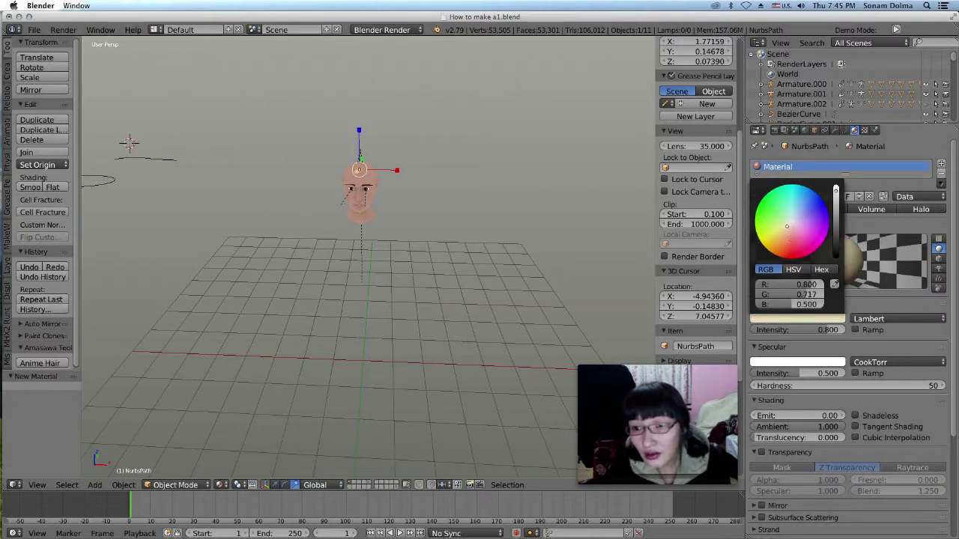
Move the strand back over the crown by about 0.198 in Y, and again by about -0.045, 0.050 and 0.073.
{"action": "scroll", "coordinate": [307, 198], "scroll_direction": "up", "scroll_amount": 2}
{"action": "middle_click_drag", "start_coordinate": [325, 209], "coordinate": [348, 276]}
{"action": "key", "text": "g"}
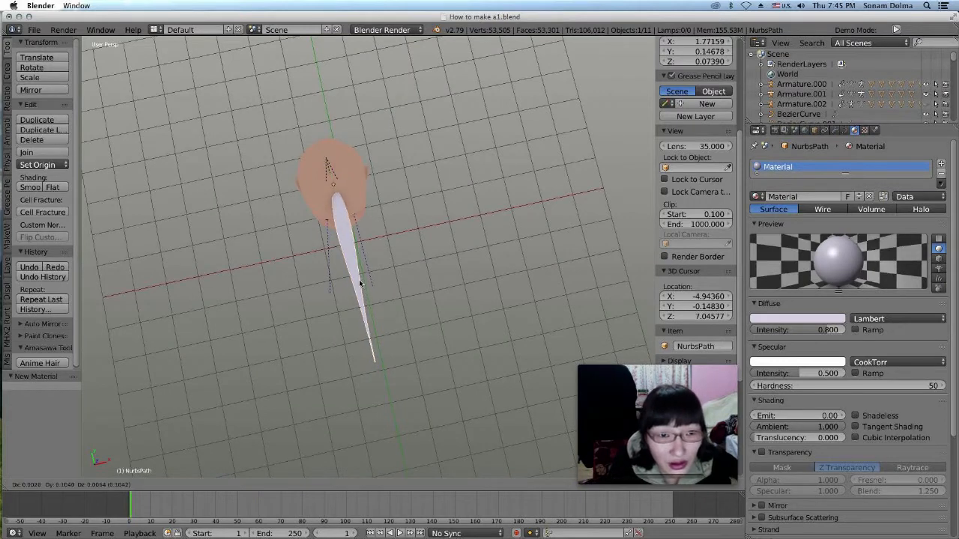
{"action": "left_click", "coordinate": [386, 283]}
{"action": "middle_click_drag", "start_coordinate": [387, 283], "coordinate": [266, 217]}
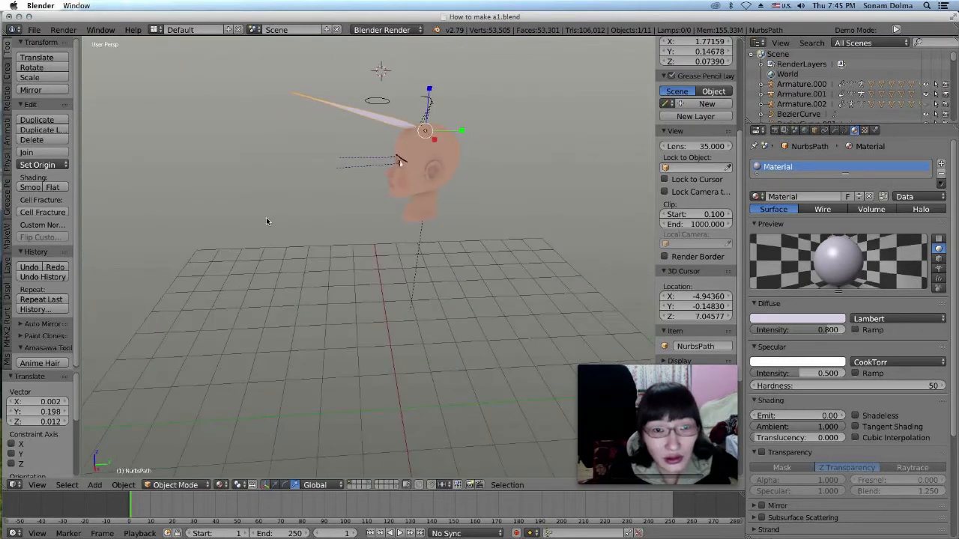
{"action": "key", "text": "g"}
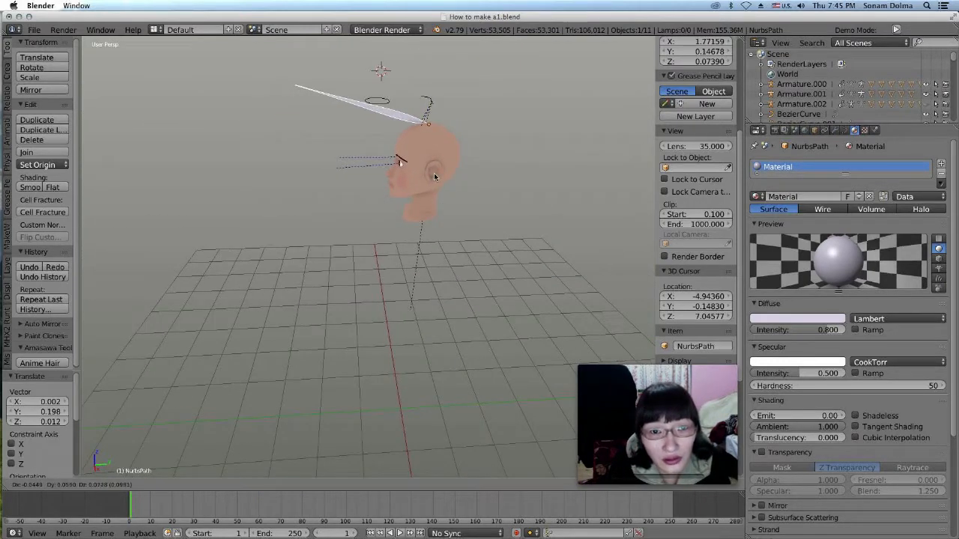
{"action": "left_click", "coordinate": [435, 177]}
Nudge the strand sideways over the top of the head, finishing with a shift of about -0.015 in X and -0.006 in Y.
{"action": "middle_click_drag", "start_coordinate": [398, 160], "coordinate": [533, 272]}
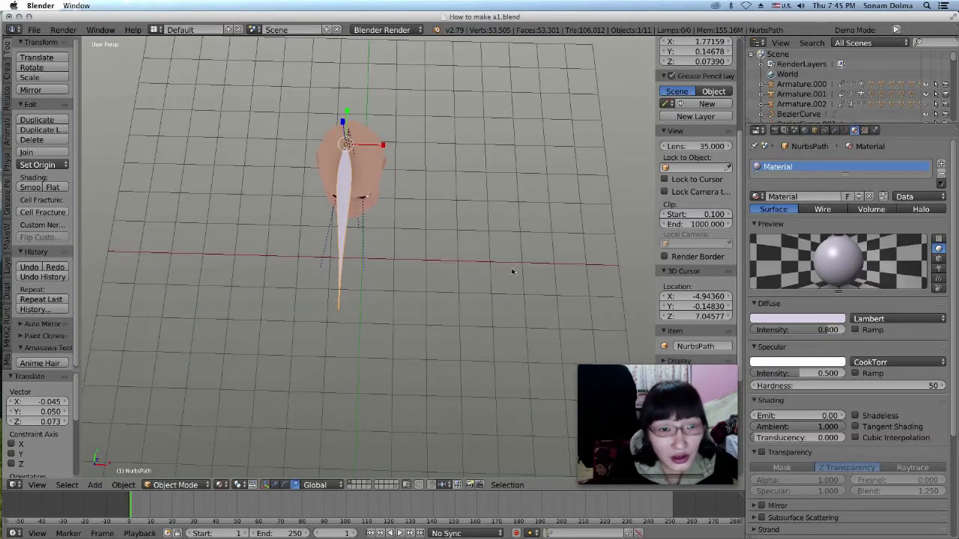
{"action": "key", "text": "g"}
{"action": "left_click", "coordinate": [443, 271]}
{"action": "key", "text": "g"}
{"action": "left_click", "coordinate": [430, 265]}
Rotate the strand about 16.1° in a side view so it lies level over the top of the head.
{"action": "middle_click_drag", "start_coordinate": [419, 316], "coordinate": [526, 245]}
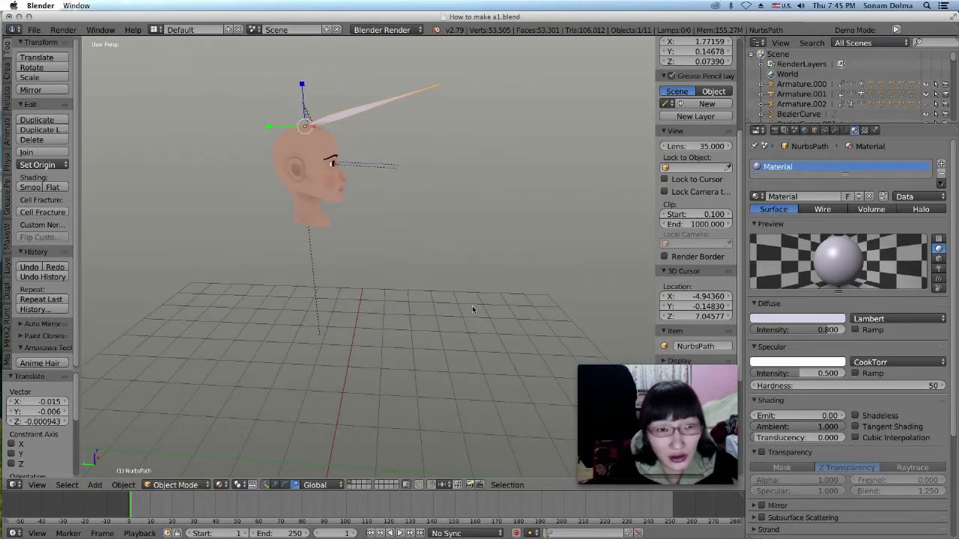
{"action": "scroll", "coordinate": [472, 307], "scroll_direction": "down", "scroll_amount": 3}
{"action": "key", "text": "r"}
{"action": "left_click", "coordinate": [477, 253]}
Scale the bevel circle NurbsCircle.001 to about 0.632 along the Y axis to flatten the strand's profile.
{"action": "scroll", "coordinate": [421, 284], "scroll_direction": "down", "scroll_amount": 3}
{"action": "scroll", "coordinate": [421, 284], "scroll_direction": "down", "scroll_amount": 4}
{"action": "middle_click_drag", "start_coordinate": [411, 304], "coordinate": [410, 342]}
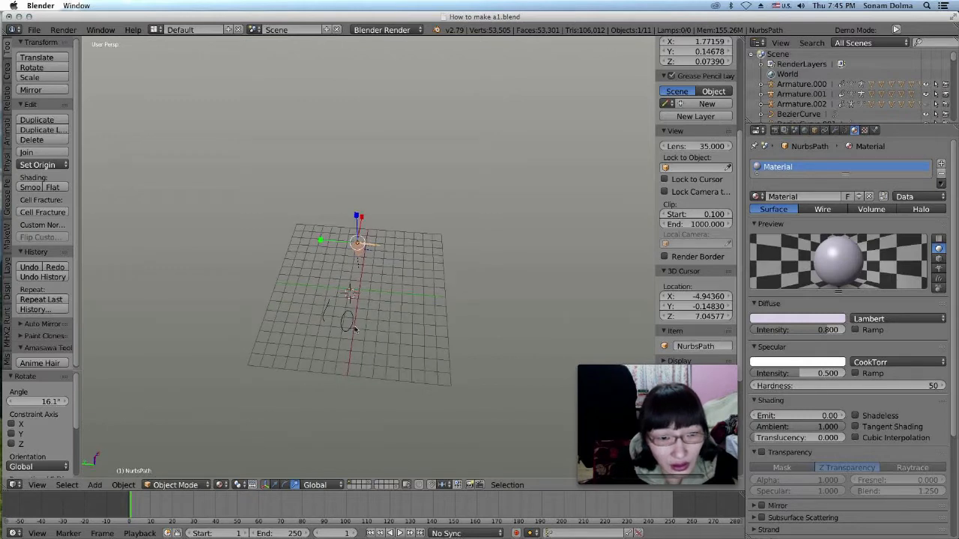
{"action": "right_click", "coordinate": [353, 325]}
{"action": "key", "text": "s"}
{"action": "key", "text": "y"}
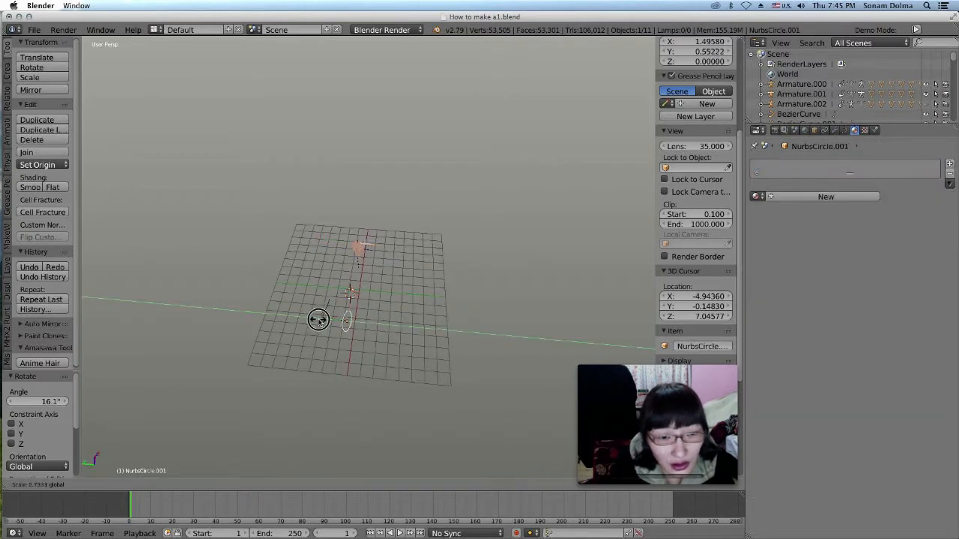
{"action": "left_click", "coordinate": [321, 317]}
Select the NURBS path strand on the head and scale it to about 0.727.
{"action": "scroll", "coordinate": [422, 305], "scroll_direction": "up", "scroll_amount": 4}
{"action": "middle_click_drag", "start_coordinate": [415, 305], "coordinate": [402, 251]}
{"action": "scroll", "coordinate": [414, 265], "scroll_direction": "up", "scroll_amount": 5}
{"action": "scroll", "coordinate": [391, 175], "scroll_direction": "down", "scroll_amount": 5}
{"action": "middle_click_drag", "start_coordinate": [391, 175], "coordinate": [415, 175]}
{"action": "right_click", "coordinate": [398, 135]}
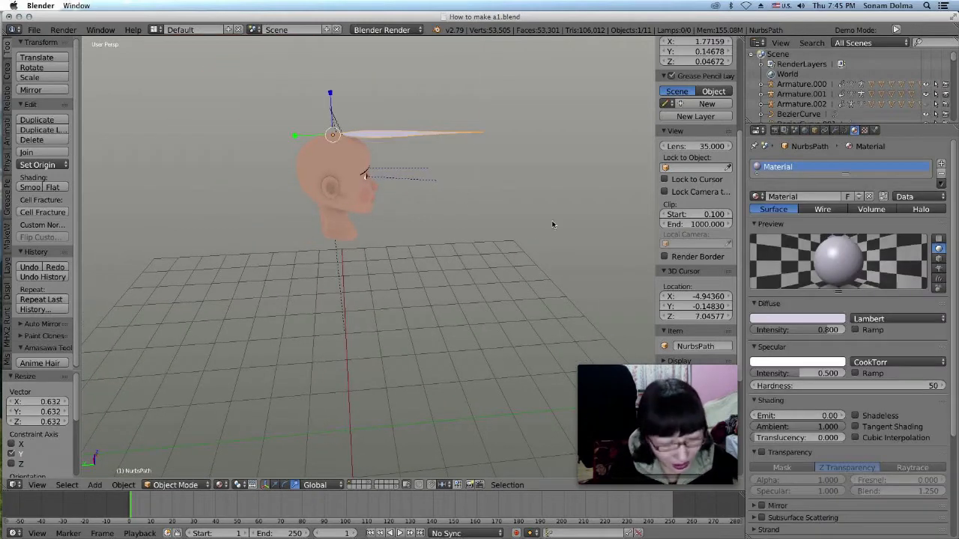
{"action": "key", "text": "s"}
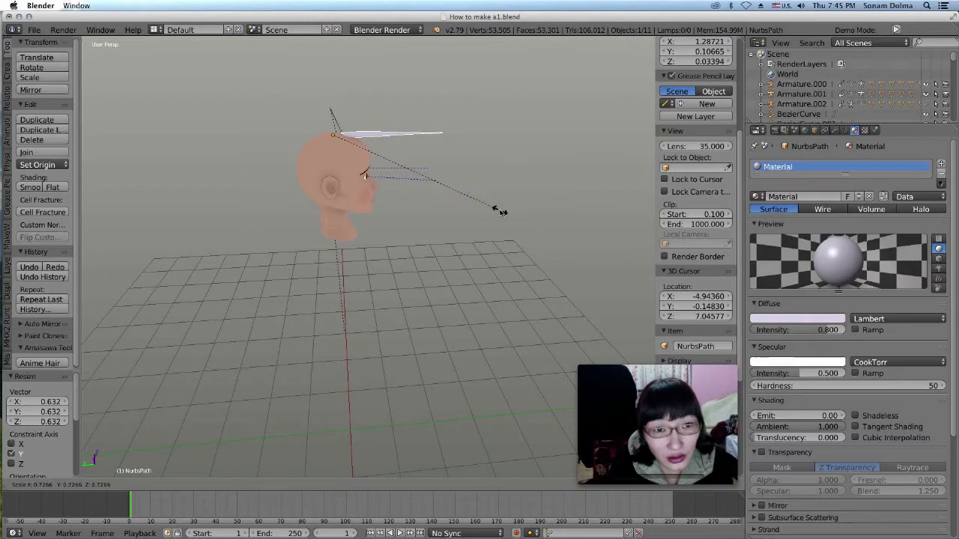
{"action": "left_click", "coordinate": [501, 212]}
Enlarge the strand to an X dimension of about 1.529, viewing it from above the head.
{"action": "key", "text": "s"}
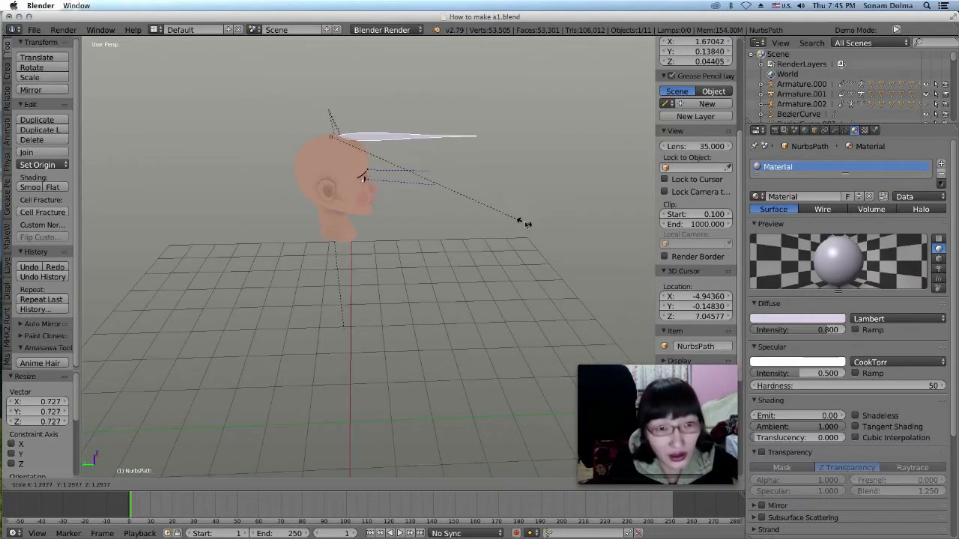
{"action": "right_click", "coordinate": [448, 188]}
{"action": "middle_click_drag", "start_coordinate": [447, 189], "coordinate": [377, 266]}
{"action": "key", "text": "s"}
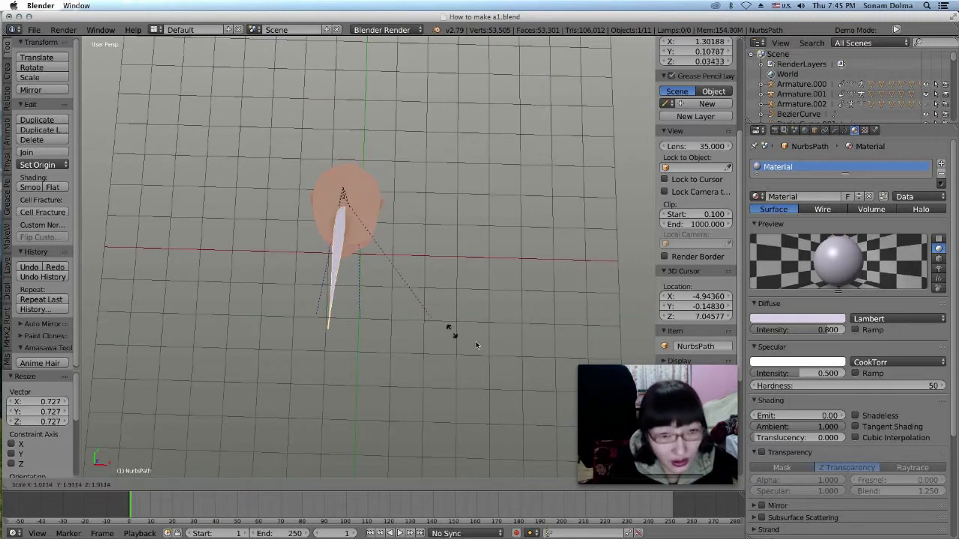
{"action": "left_click", "coordinate": [455, 329]}
Rotate the strand about 0.973° in a side view and move it by about 0.007, -0.018 and 0.011.
{"action": "middle_click_drag", "start_coordinate": [455, 330], "coordinate": [533, 246]}
{"action": "key", "text": "r"}
{"action": "left_click", "coordinate": [527, 238]}
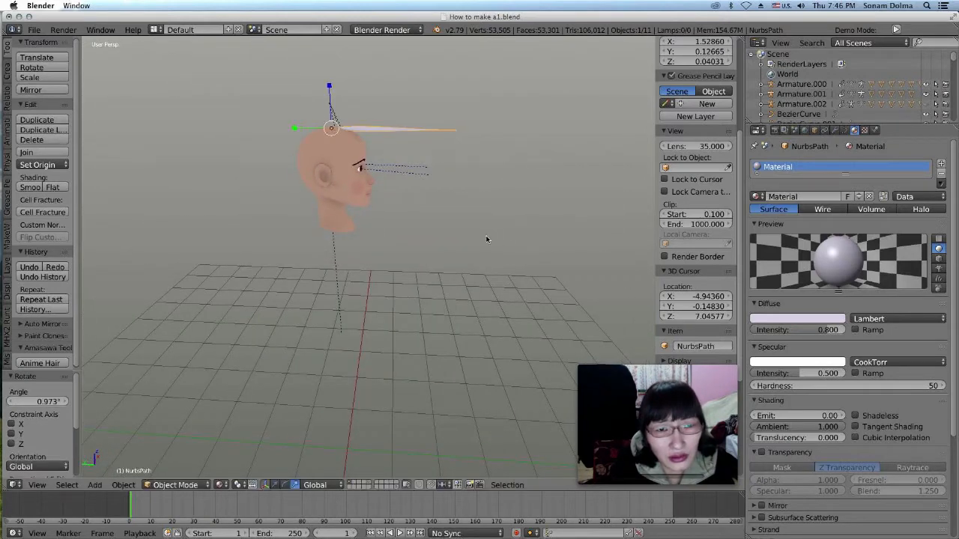
{"action": "key", "text": "g"}
{"action": "left_click", "coordinate": [449, 228]}
Select the taper curve BezierCurve.001 and switch it to Edit Mode.
{"action": "scroll", "coordinate": [432, 250], "scroll_direction": "down", "scroll_amount": 5}
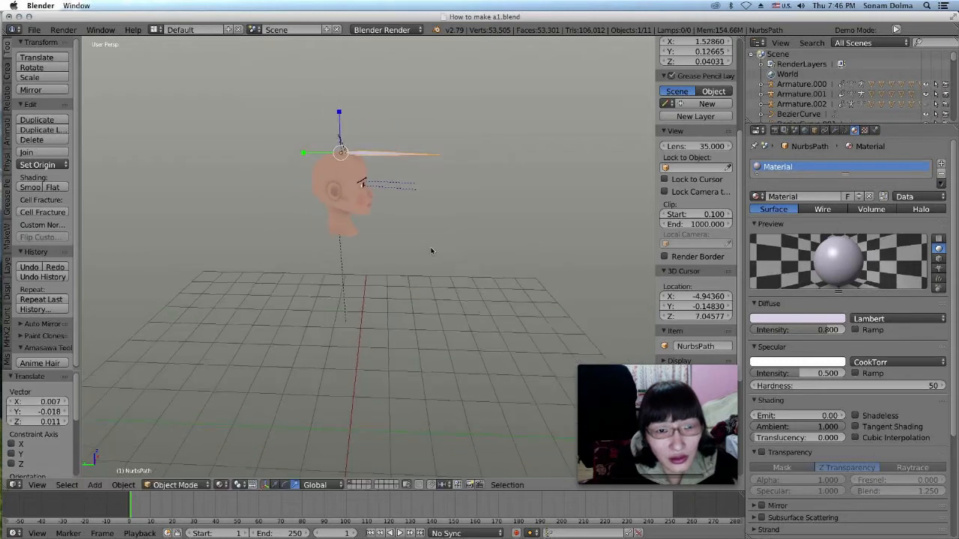
{"action": "right_click", "coordinate": [239, 327]}
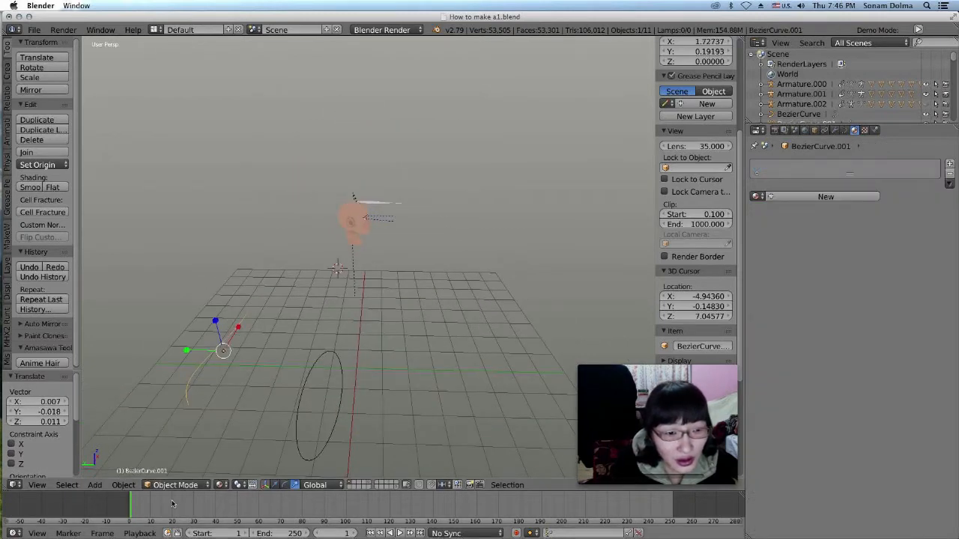
{"action": "left_click", "coordinate": [175, 484]}
{"action": "left_click", "coordinate": [176, 462]}
Rotate the taper curve's end point farthest from the head about -26°.
{"action": "middle_click_drag", "start_coordinate": [247, 397], "coordinate": [121, 330]}
{"action": "right_click", "coordinate": [161, 301]}
{"action": "key", "text": "g"}
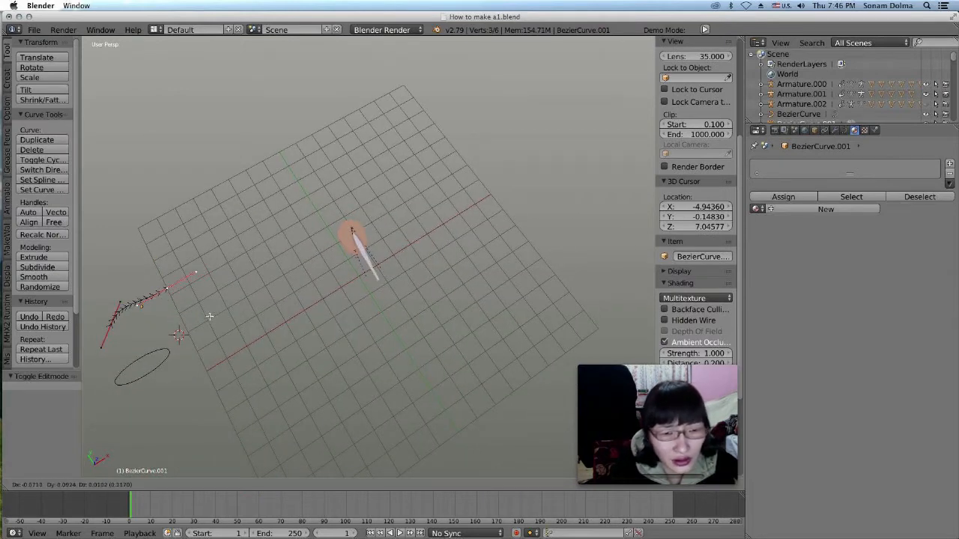
{"action": "right_click", "coordinate": [242, 310]}
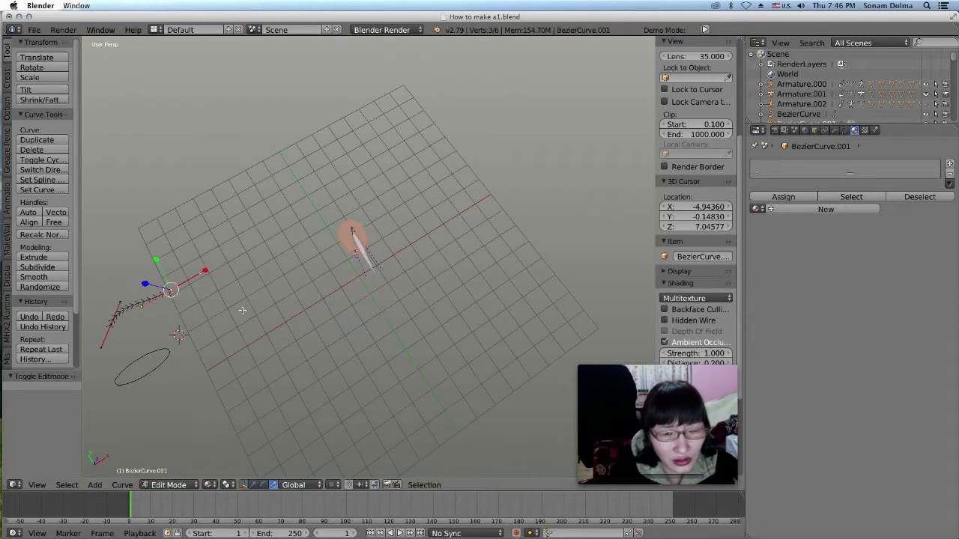
{"action": "right_click", "coordinate": [113, 327]}
{"action": "key", "text": "r"}
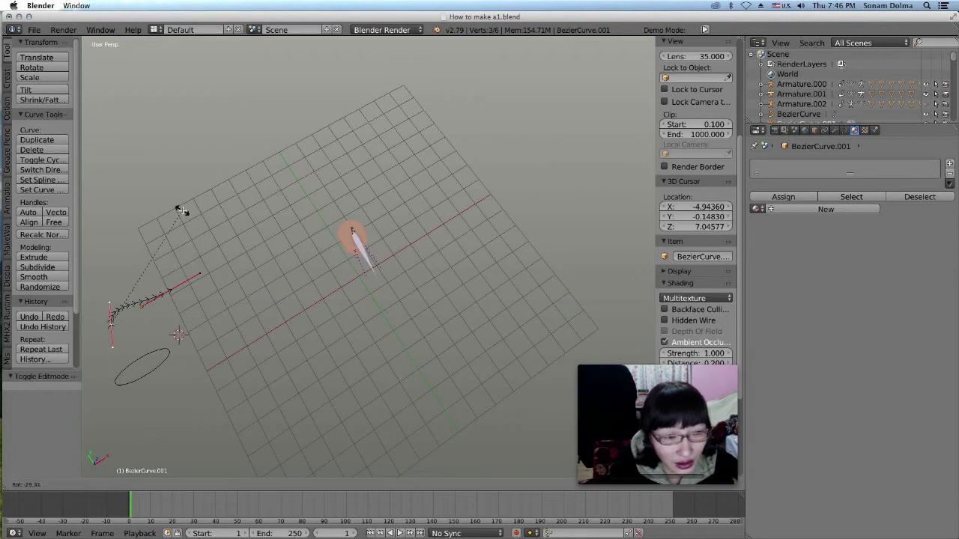
{"action": "left_click", "coordinate": [184, 220]}
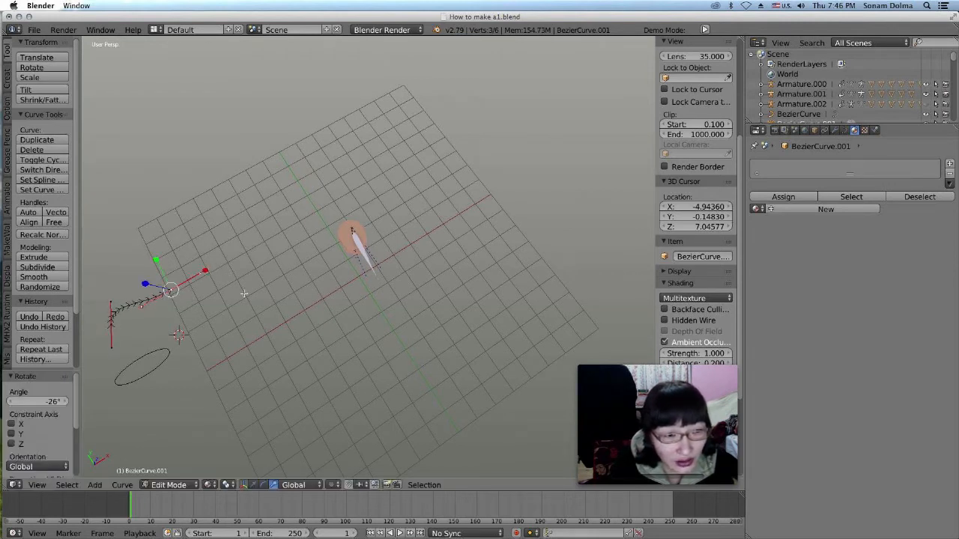
Rotate the taper curve's end point nearest the head about 7.04° and then a further 23° to widen the strand.
{"action": "key", "text": "r"}
{"action": "left_click", "coordinate": [234, 296]}
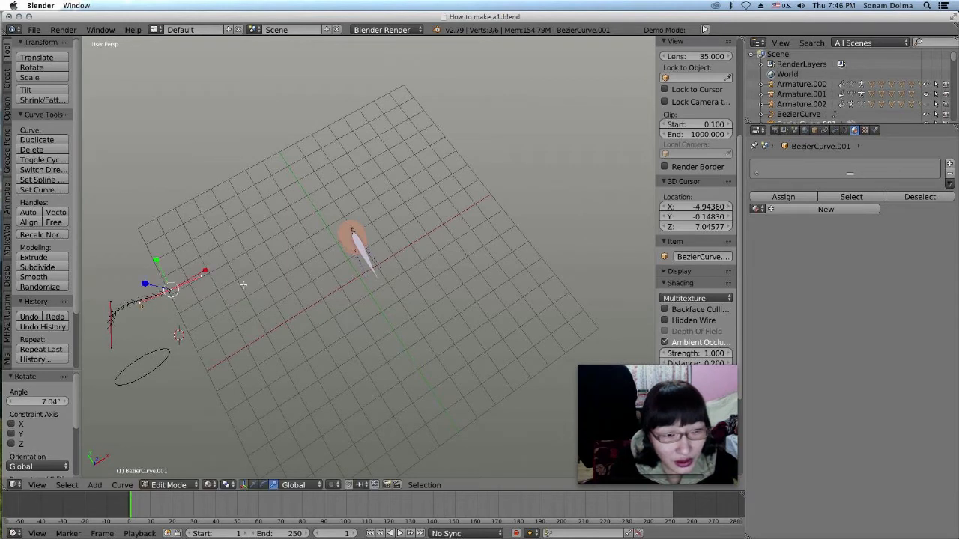
{"action": "key", "text": "r"}
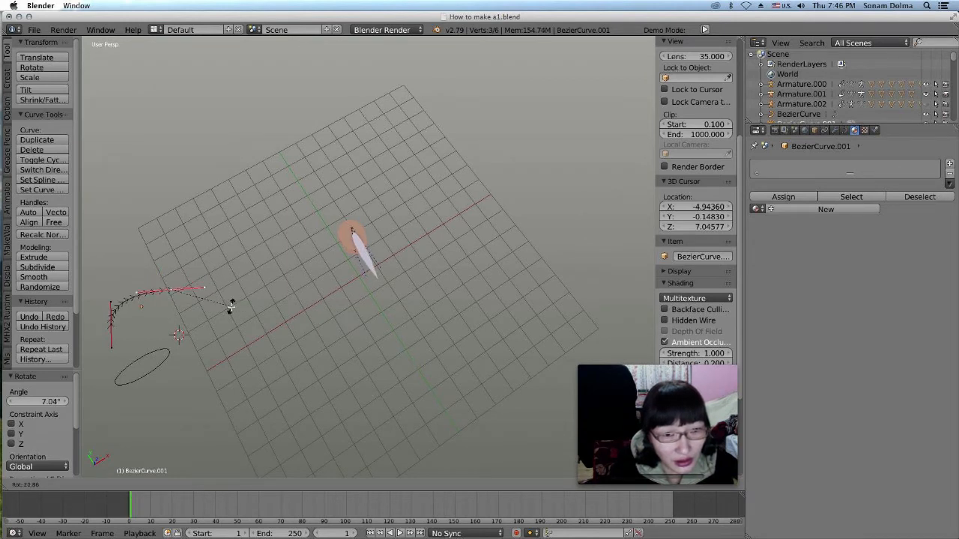
{"action": "left_click", "coordinate": [229, 307]}
Move the taper curve's end point farthest from the head by -0.034, 0.021 and 0.
{"action": "right_click", "coordinate": [115, 314]}
{"action": "key", "text": "g"}
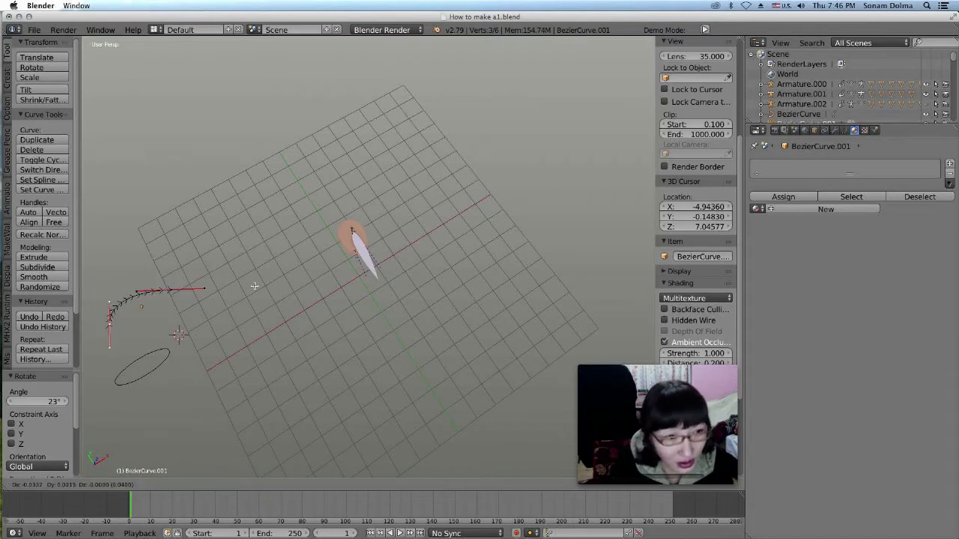
{"action": "left_click", "coordinate": [235, 308]}
{"action": "scroll", "coordinate": [218, 316], "scroll_direction": "down", "scroll_amount": 1}
{"action": "scroll", "coordinate": [292, 362], "scroll_direction": "up", "scroll_amount": 7}
{"action": "middle_click_drag", "start_coordinate": [366, 331], "coordinate": [447, 260]}
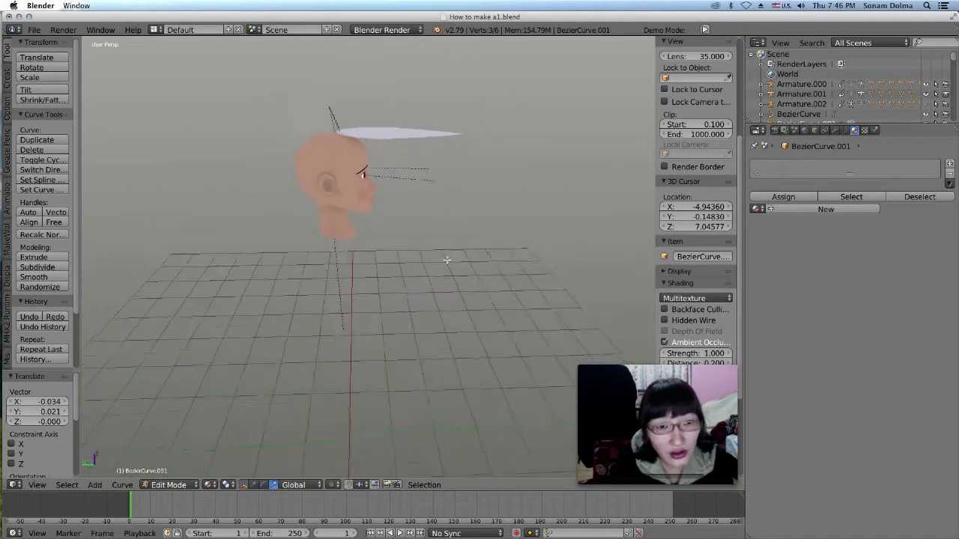
{"action": "scroll", "coordinate": [380, 186], "scroll_direction": "up", "scroll_amount": 1}
{"action": "scroll", "coordinate": [382, 191], "scroll_direction": "down", "scroll_amount": 3}
{"action": "middle_click_drag", "start_coordinate": [384, 194], "coordinate": [390, 180]}
Return to Object Mode, select the NurbsPath strand on the head and switch it to Edit Mode.
{"action": "left_click", "coordinate": [167, 485]}
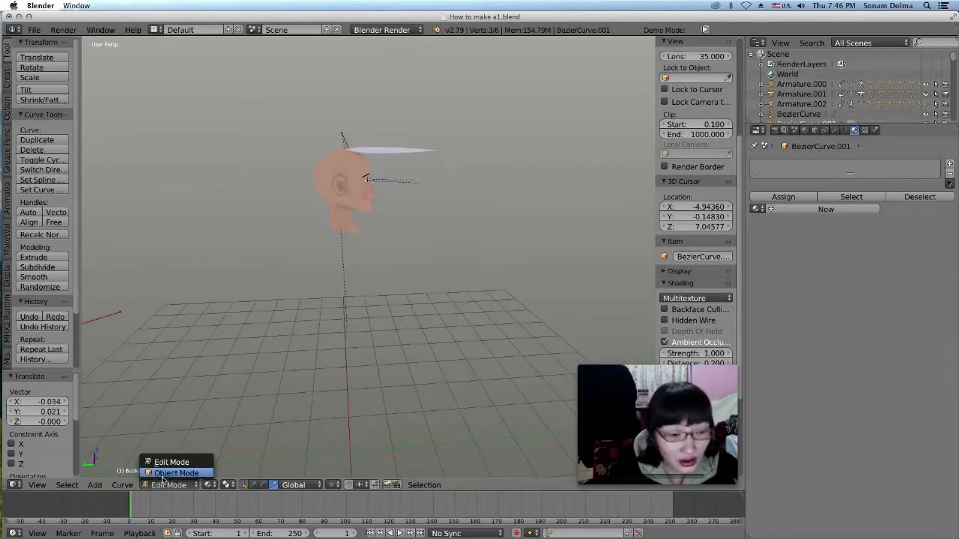
{"action": "left_click", "coordinate": [167, 463]}
{"action": "left_click", "coordinate": [178, 485]}
{"action": "left_click", "coordinate": [176, 469]}
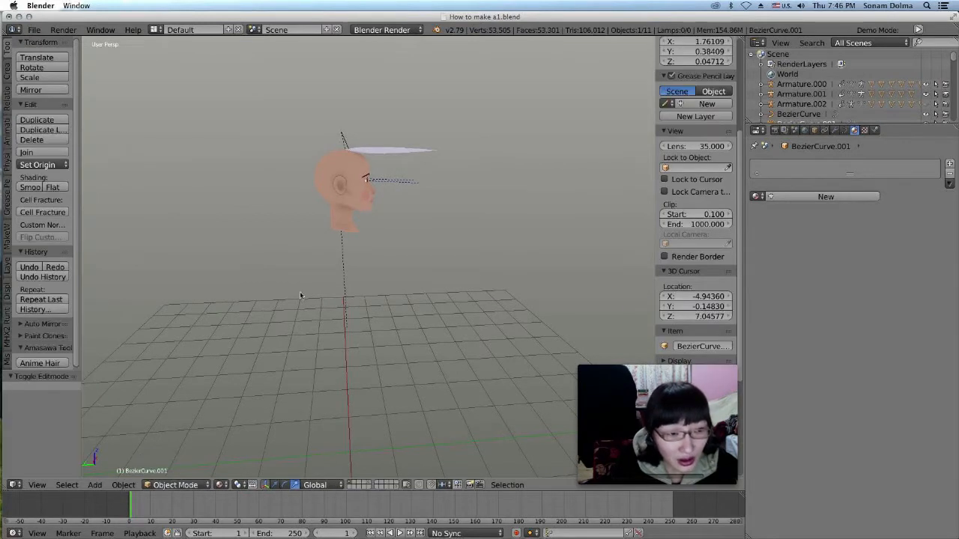
{"action": "right_click", "coordinate": [409, 145]}
{"action": "left_click", "coordinate": [175, 484]}
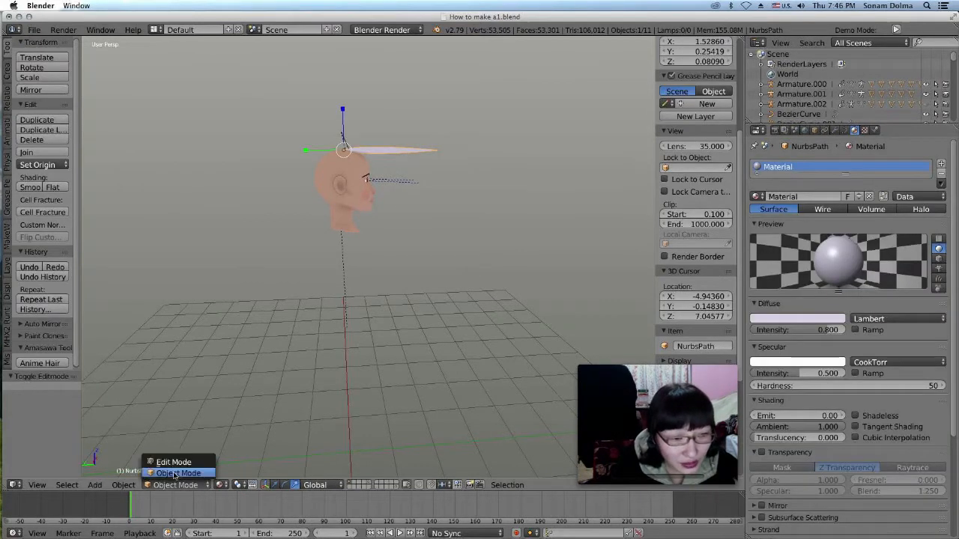
{"action": "left_click", "coordinate": [176, 457]}
{"action": "scroll", "coordinate": [373, 210], "scroll_direction": "up", "scroll_amount": 1}
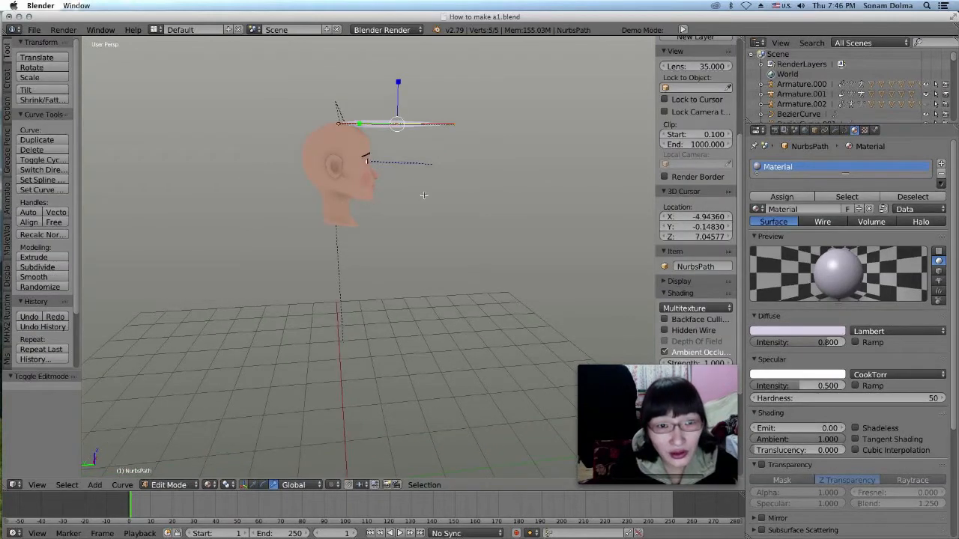
Move the strand's tip and the two control points behind it down and back so the strand bends over the forehead.
{"action": "right_click", "coordinate": [451, 122]}
{"action": "key", "text": "g"}
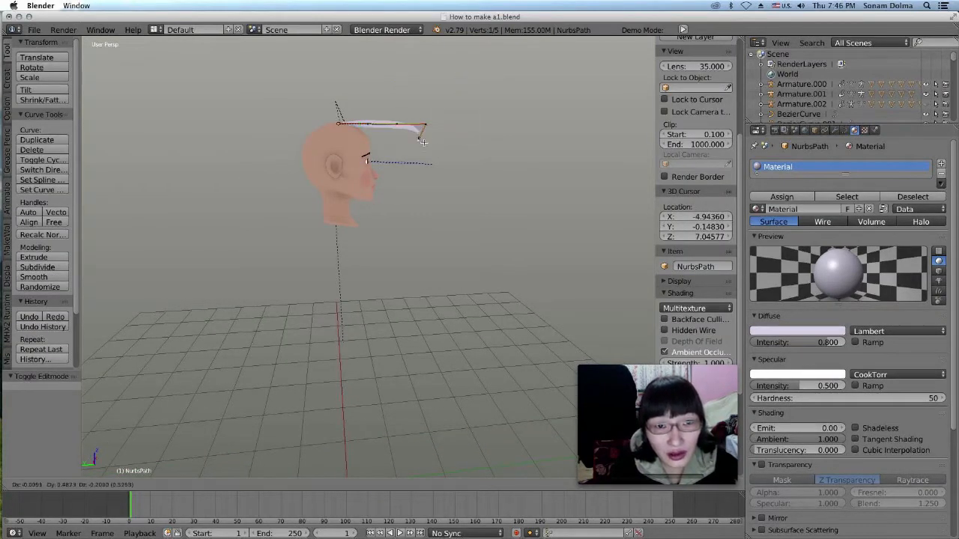
{"action": "left_click", "coordinate": [376, 153]}
{"action": "right_click", "coordinate": [426, 124]}
{"action": "key", "text": "g"}
{"action": "left_click", "coordinate": [380, 138]}
{"action": "right_click", "coordinate": [399, 122]}
{"action": "key", "text": "g"}
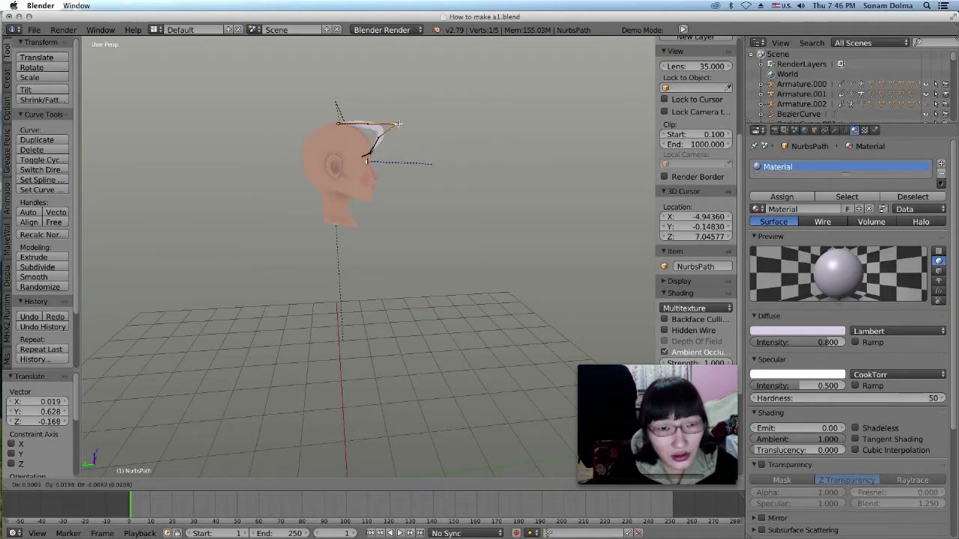
{"action": "left_click", "coordinate": [374, 134]}
Fine-tune the strand's control points from the side so its bend follows the top of the head and the forehead.
{"action": "right_click", "coordinate": [365, 119]}
{"action": "key", "text": "g"}
{"action": "left_click", "coordinate": [367, 122]}
{"action": "key", "text": "g"}
{"action": "left_click", "coordinate": [382, 144]}
{"action": "right_click", "coordinate": [364, 122]}
{"action": "key", "text": "g"}
{"action": "left_click", "coordinate": [361, 121]}
{"action": "key", "text": "g"}
{"action": "left_click", "coordinate": [377, 137]}
{"action": "key", "text": "g"}
{"action": "left_click", "coordinate": [378, 142]}
Adjust the strand's control points from the front, shifting the upper forehead one by -0.024, 0.002, 0 and then 0.023, -0.019, -0.010.
{"action": "middle_click_drag", "start_coordinate": [379, 142], "coordinate": [367, 251]}
{"action": "scroll", "coordinate": [367, 251], "scroll_direction": "up", "scroll_amount": 3}
{"action": "scroll", "coordinate": [367, 174], "scroll_direction": "down", "scroll_amount": 3}
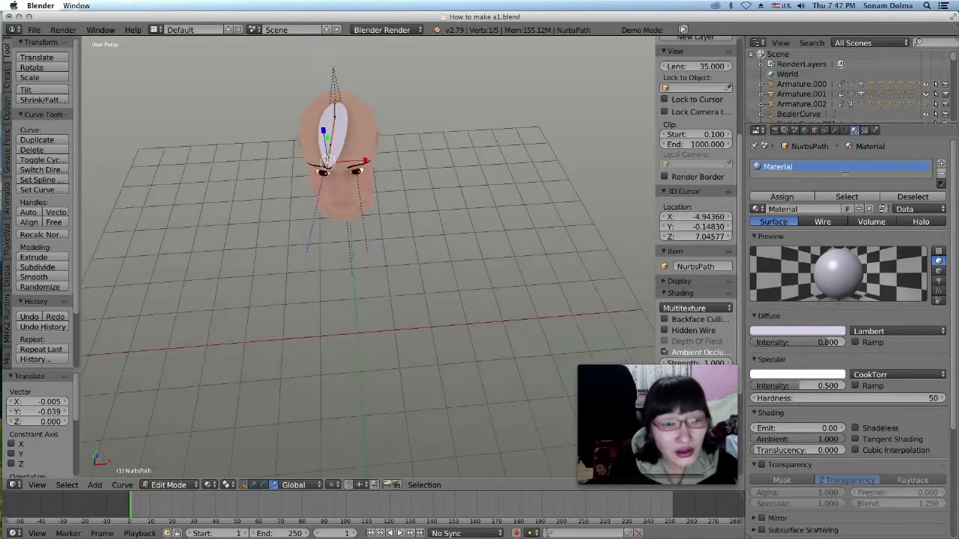
{"action": "key", "text": "g"}
{"action": "left_click", "coordinate": [335, 151]}
{"action": "right_click", "coordinate": [337, 126]}
{"action": "key", "text": "g"}
{"action": "left_click", "coordinate": [336, 126]}
{"action": "key", "text": "g"}
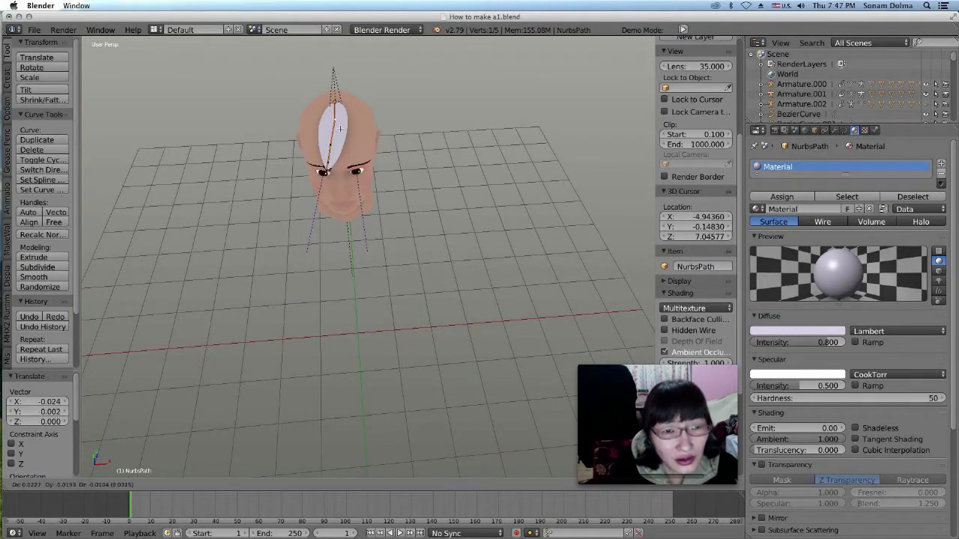
{"action": "left_click", "coordinate": [342, 132]}
Return to Object Mode, select the bevel circle NurbsCircle.001 and scale it uniformly by 0.860.
{"action": "middle_click_drag", "start_coordinate": [343, 135], "coordinate": [349, 181]}
{"action": "scroll", "coordinate": [359, 210], "scroll_direction": "down", "scroll_amount": 2}
{"action": "scroll", "coordinate": [287, 310], "scroll_direction": "down", "scroll_amount": 5}
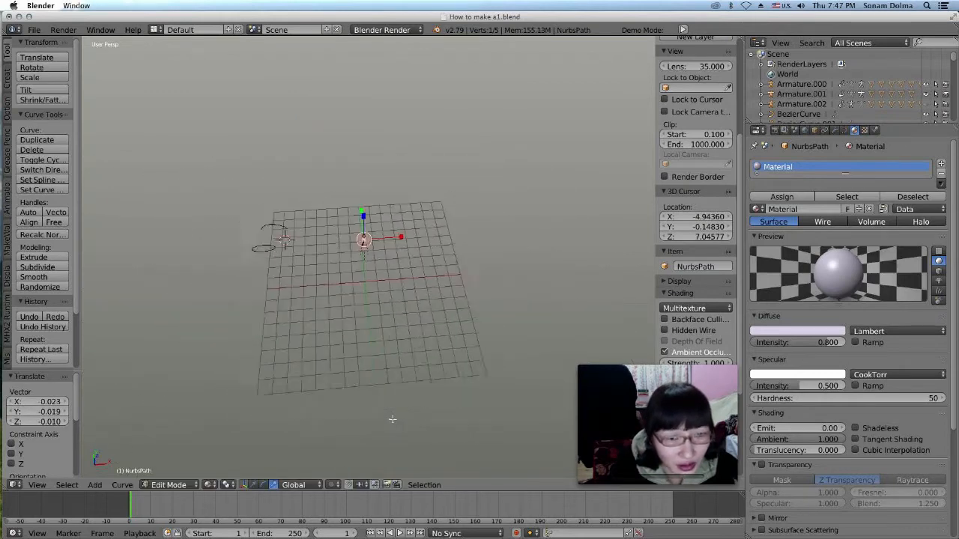
{"action": "left_click", "coordinate": [171, 485]}
{"action": "left_click", "coordinate": [171, 475]}
{"action": "right_click", "coordinate": [288, 255]}
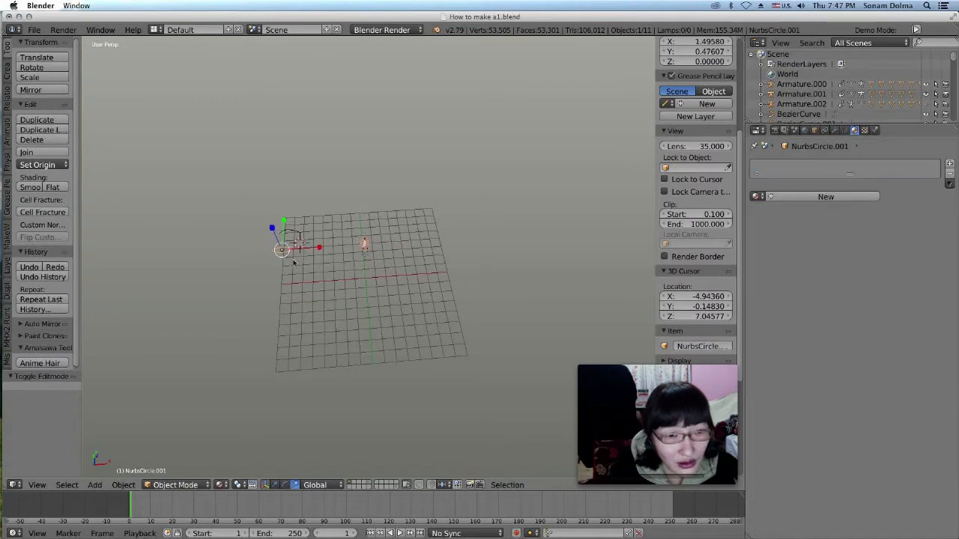
{"action": "key", "text": "s"}
{"action": "left_click", "coordinate": [369, 279]}
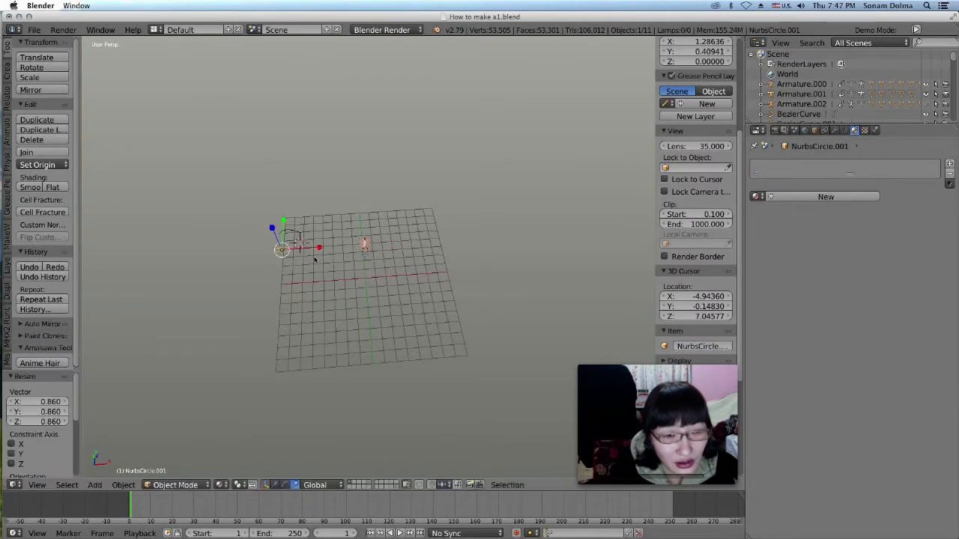
Narrow the bevel circle along the X axis by 0.924 and then by a further 0.980.
{"action": "key", "text": "s"}
{"action": "key", "text": "x"}
{"action": "left_click", "coordinate": [313, 248]}
{"action": "scroll", "coordinate": [359, 277], "scroll_direction": "up", "scroll_amount": 5}
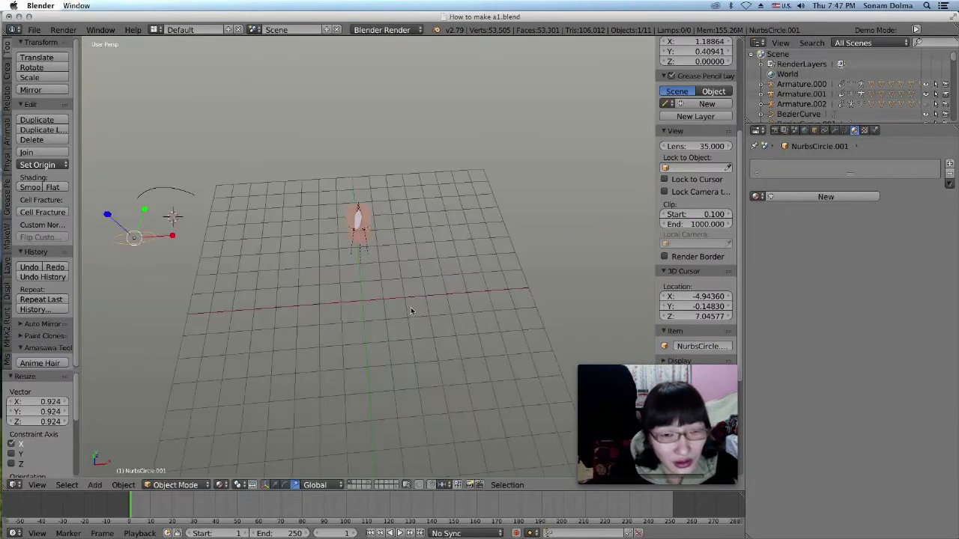
{"action": "scroll", "coordinate": [129, 242], "scroll_direction": "down", "scroll_amount": 4}
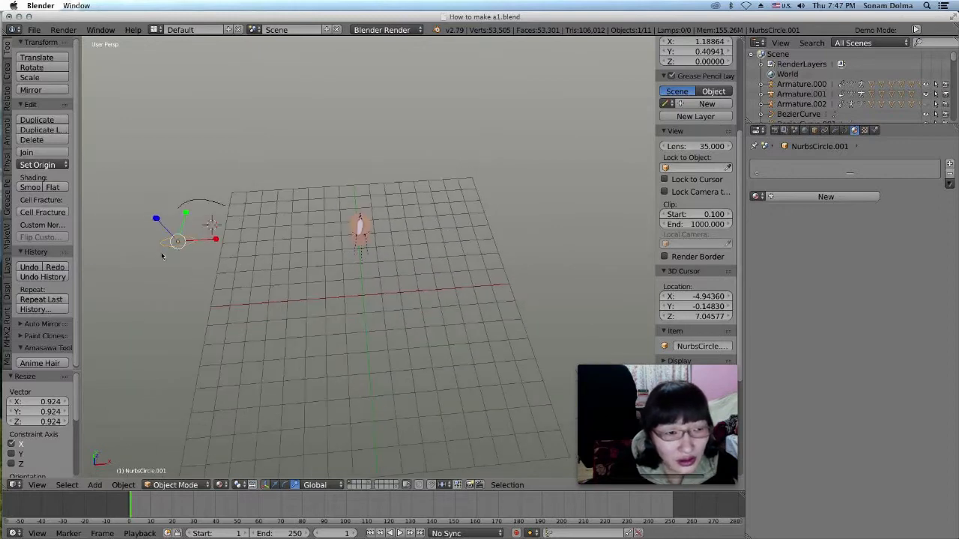
{"action": "key", "text": "s"}
{"action": "key", "text": "x"}
{"action": "left_click", "coordinate": [209, 238]}
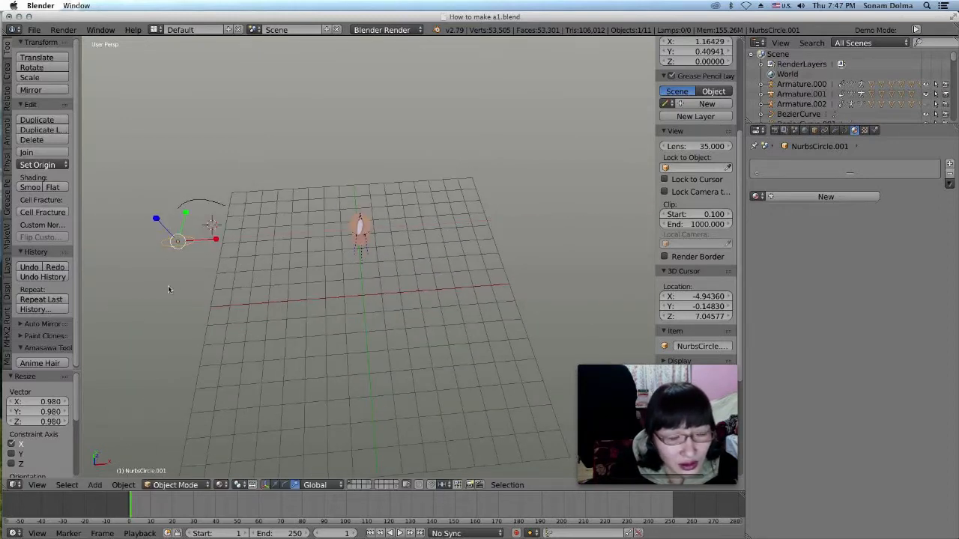
Scale the bevel circle along the Y axis by 0.793 in top view to flatten the strand, and inspect the strand on the head.
{"action": "left_click", "coordinate": [29, 485]}
{"action": "left_click", "coordinate": [45, 441]}
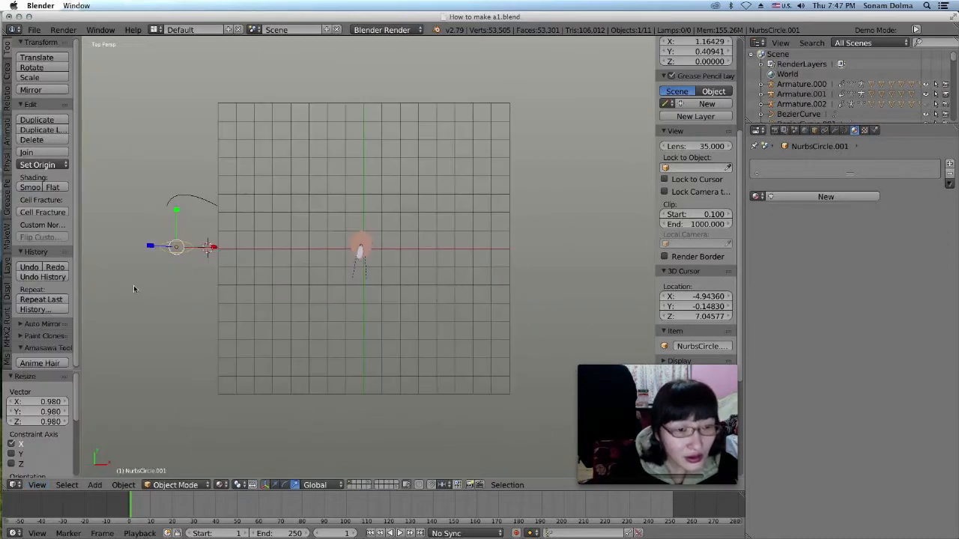
{"action": "key", "text": "s"}
{"action": "key", "text": "y"}
{"action": "left_click", "coordinate": [184, 215]}
{"action": "scroll", "coordinate": [329, 337], "scroll_direction": "up", "scroll_amount": 6}
{"action": "middle_click_drag", "start_coordinate": [332, 362], "coordinate": [406, 352]}
{"action": "scroll", "coordinate": [366, 288], "scroll_direction": "up", "scroll_amount": 4}
{"action": "scroll", "coordinate": [379, 303], "scroll_direction": "down", "scroll_amount": 3}
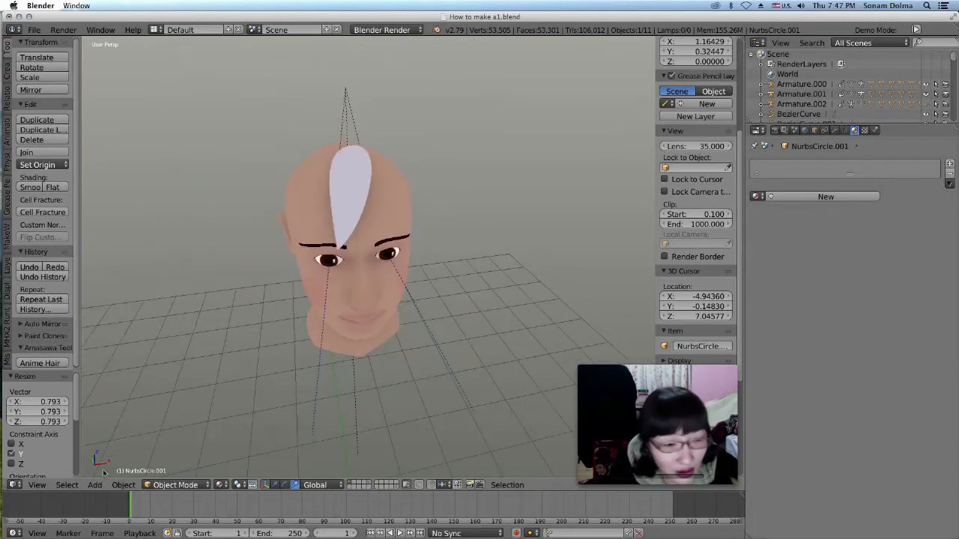
Duplicate the hair strand in place from the front view.
{"action": "left_click", "coordinate": [36, 485]}
{"action": "left_click", "coordinate": [74, 414]}
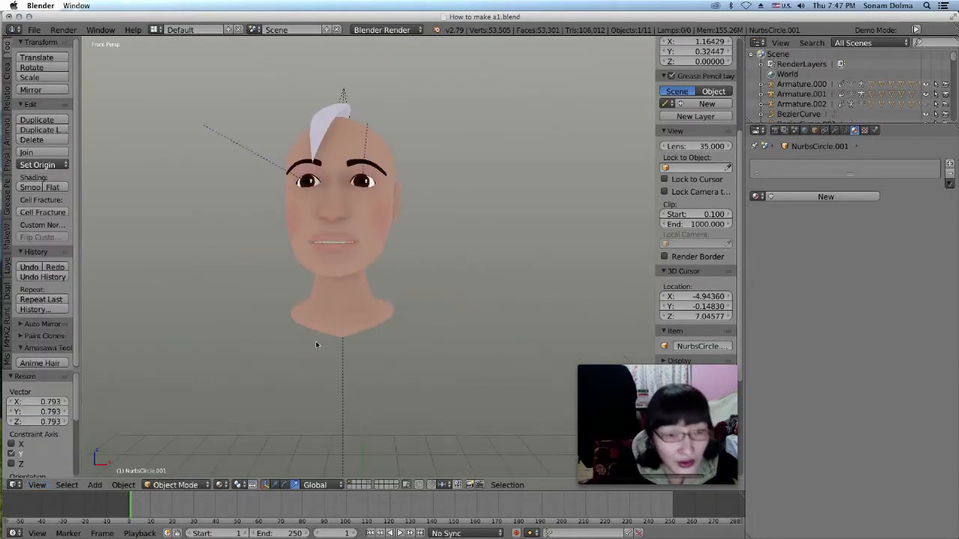
{"action": "middle_click_drag", "start_coordinate": [360, 285], "coordinate": [390, 333], "text": "shift"}
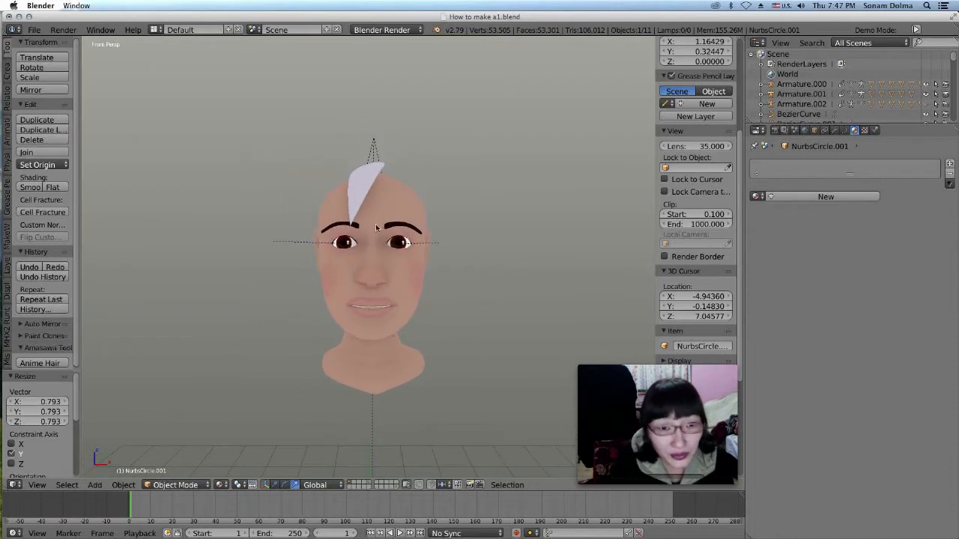
{"action": "right_click", "coordinate": [358, 191]}
{"action": "key", "text": "shift+d"}
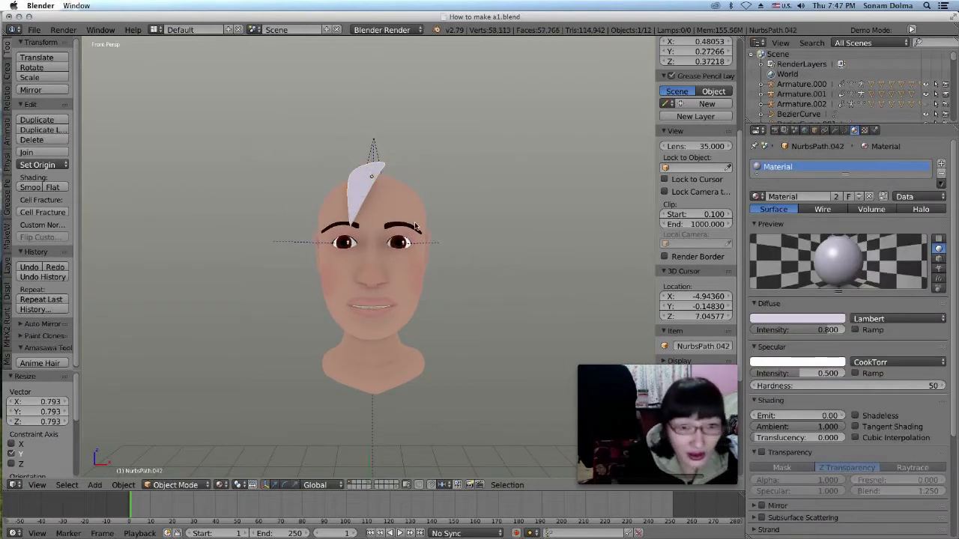
{"action": "right_click", "coordinate": [416, 226]}
{"action": "left_click", "coordinate": [416, 226]}
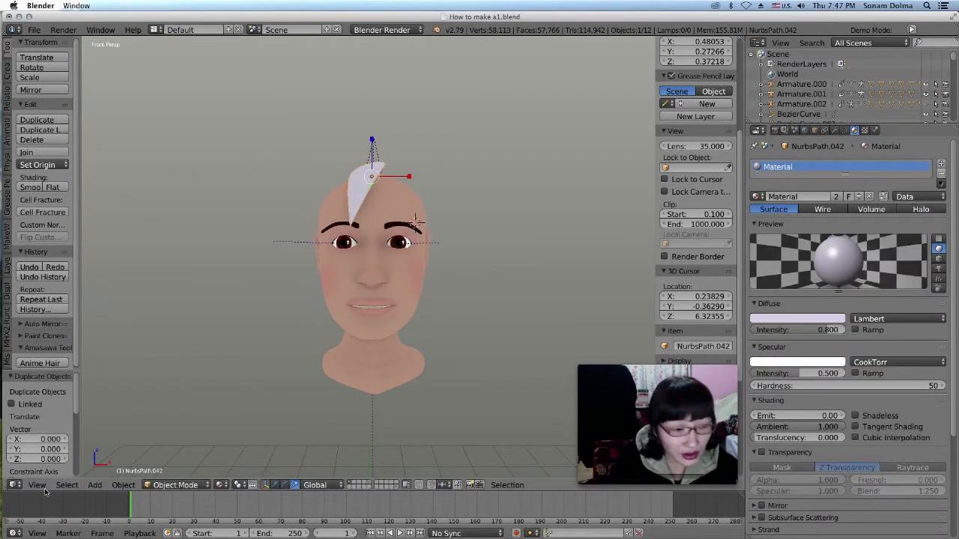
Rotate the duplicated strand 30.5° in top view and scale it by 0.927.
{"action": "left_click", "coordinate": [37, 485]}
{"action": "left_click", "coordinate": [67, 441]}
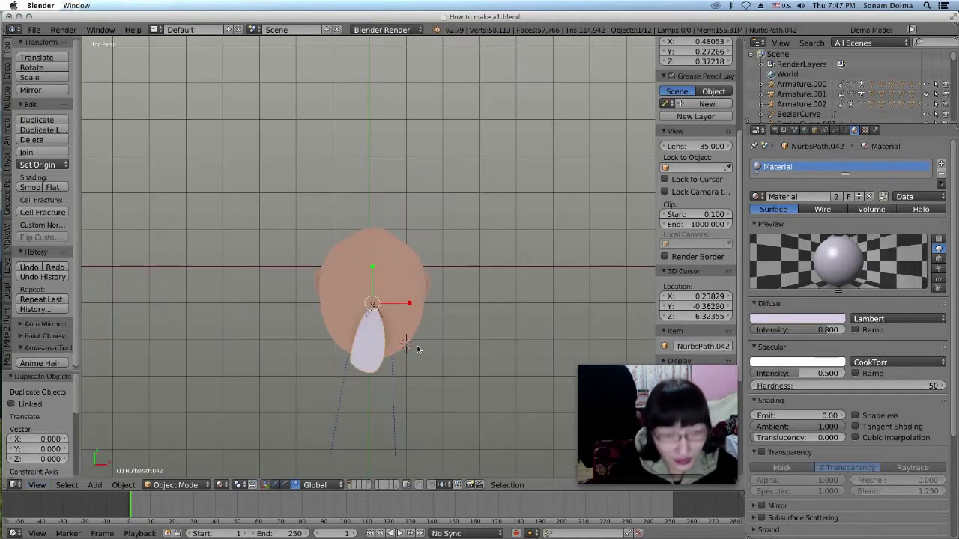
{"action": "key", "text": "r"}
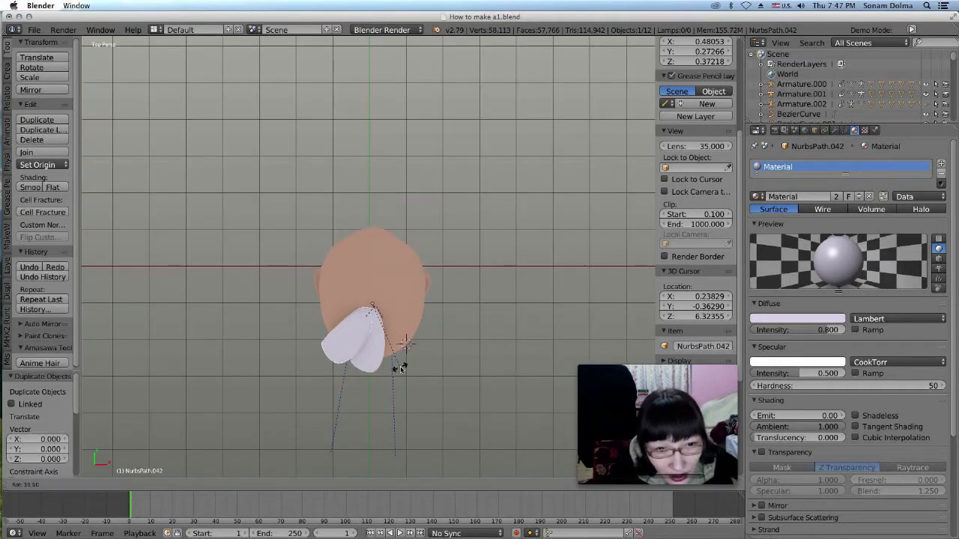
{"action": "left_click", "coordinate": [403, 369]}
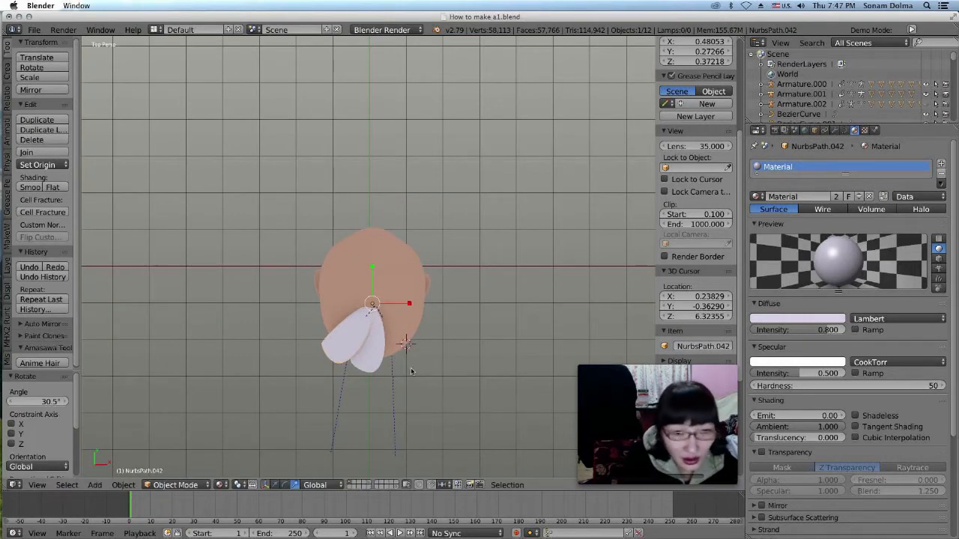
{"action": "key", "text": "s"}
{"action": "left_click", "coordinate": [430, 385]}
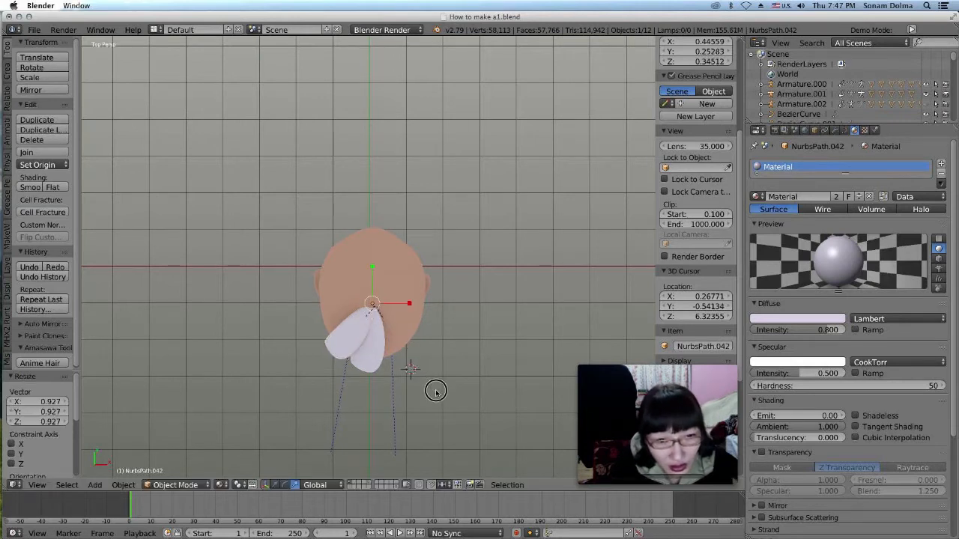
Duplicate the second strand, rotate the copy about 16° in top view and move it by -0.089, 0.024 and 0.
{"action": "key", "text": "shift+d"}
{"action": "right_click", "coordinate": [429, 385]}
{"action": "left_click", "coordinate": [429, 383]}
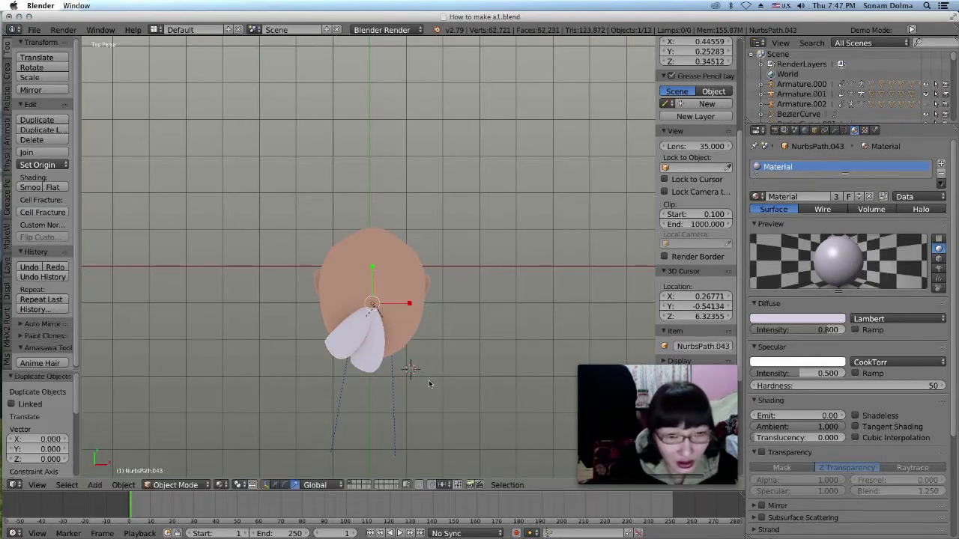
{"action": "key", "text": "r"}
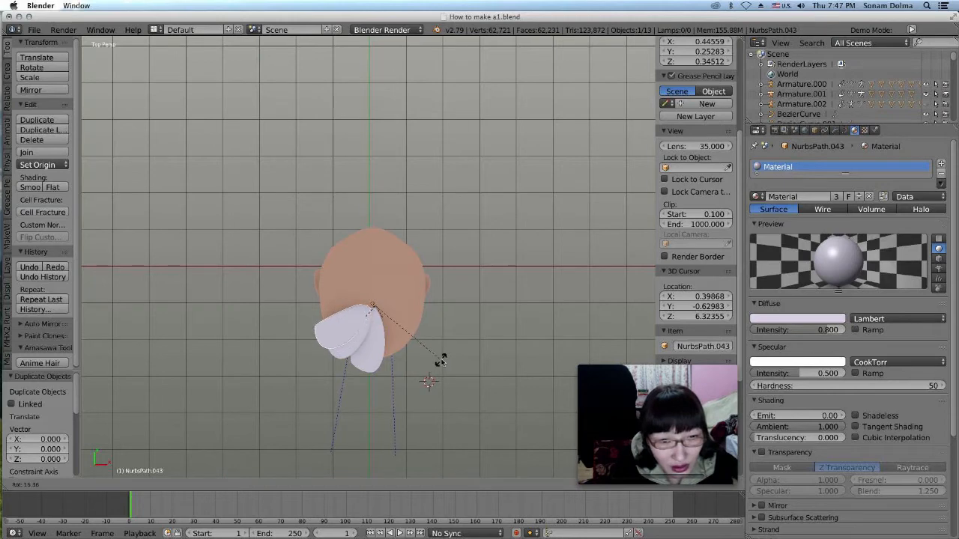
{"action": "left_click", "coordinate": [439, 358]}
{"action": "key", "text": "g"}
{"action": "left_click", "coordinate": [399, 348]}
Move the third strand by -0.014, -0.025 and -0.081, rotate it slightly, and move it by 0.009, -0.004 and -0.025.
{"action": "middle_click_drag", "start_coordinate": [441, 358], "coordinate": [497, 281]}
{"action": "key", "text": "g"}
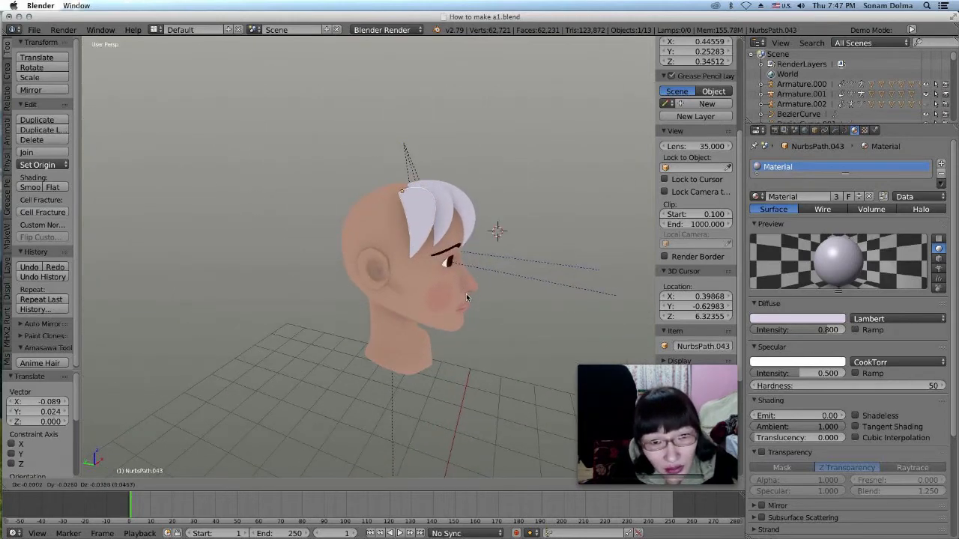
{"action": "left_click", "coordinate": [466, 303]}
{"action": "scroll", "coordinate": [474, 306], "scroll_direction": "up", "scroll_amount": 2}
{"action": "middle_click_drag", "start_coordinate": [474, 305], "coordinate": [440, 283]}
{"action": "key", "text": "r"}
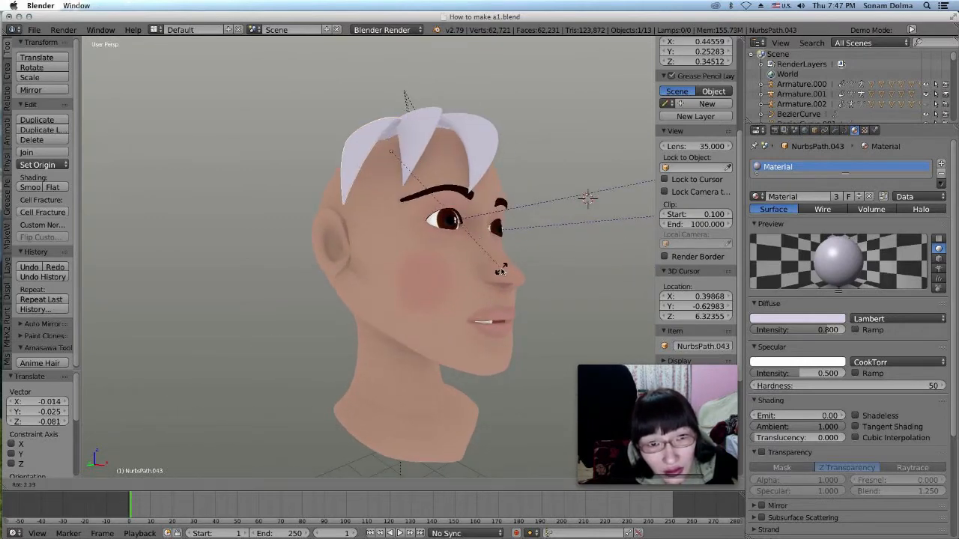
{"action": "left_click", "coordinate": [496, 271]}
{"action": "key", "text": "g"}
{"action": "left_click", "coordinate": [481, 270]}
Move the third strand by -0.002, -0.041, -0.046 in a side view and by -0.030, 0.011, 0.048 from the front.
{"action": "middle_click_drag", "start_coordinate": [481, 270], "coordinate": [546, 298]}
{"action": "key", "text": "g"}
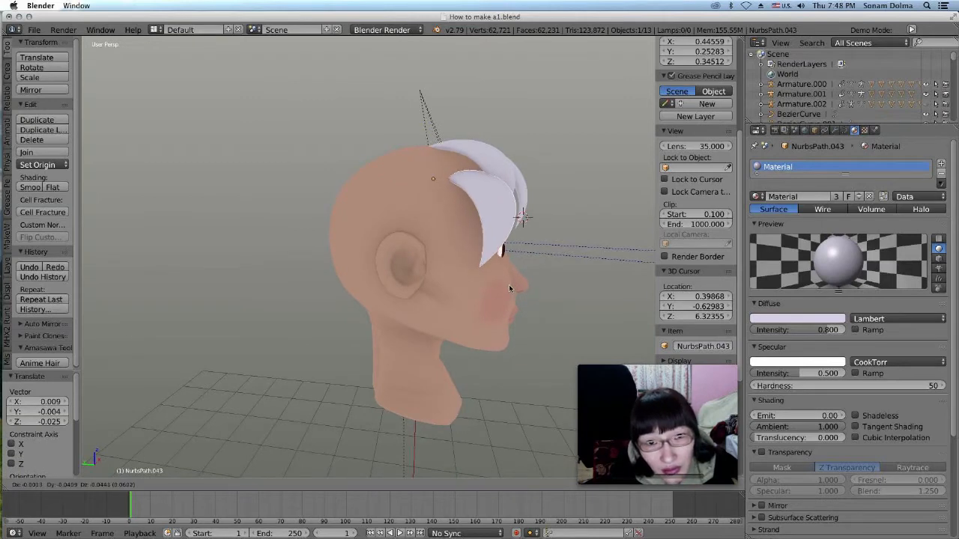
{"action": "left_click", "coordinate": [509, 285]}
{"action": "middle_click_drag", "start_coordinate": [539, 294], "coordinate": [440, 298]}
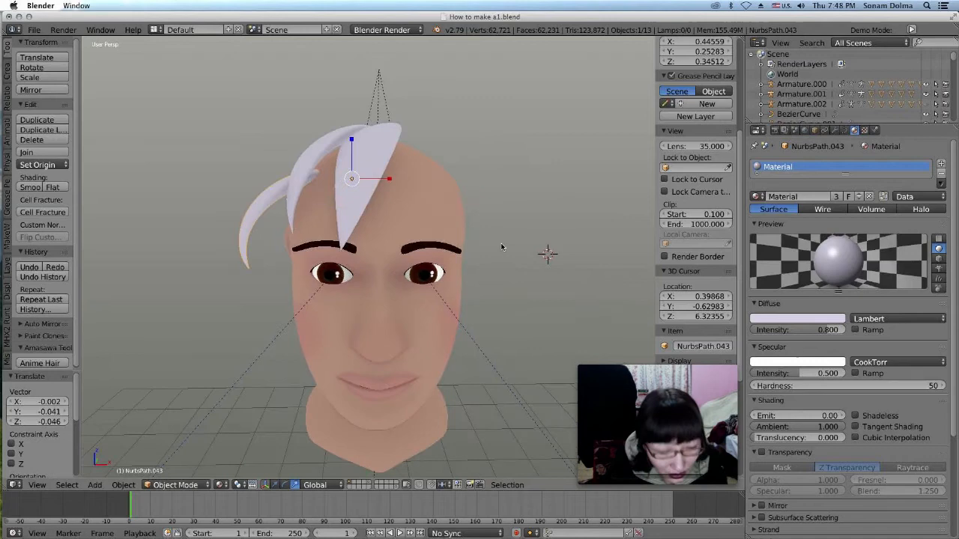
{"action": "key", "text": "g"}
{"action": "left_click", "coordinate": [446, 200]}
Rotate the third strand slightly from the side and move it by -0.021, 0.020 and -0.045 to sit against the temple.
{"action": "middle_click_drag", "start_coordinate": [446, 201], "coordinate": [569, 226]}
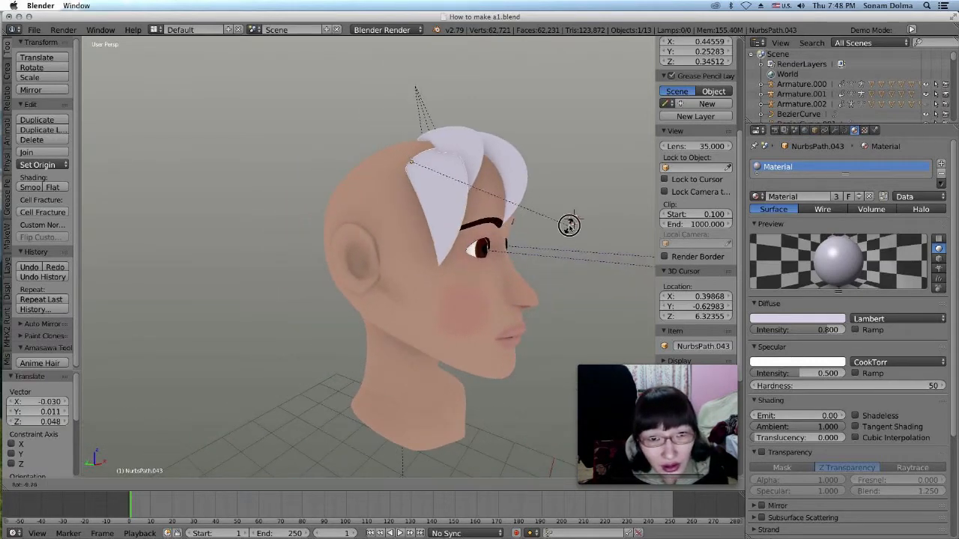
{"action": "key", "text": "g"}
{"action": "left_click", "coordinate": [541, 249]}
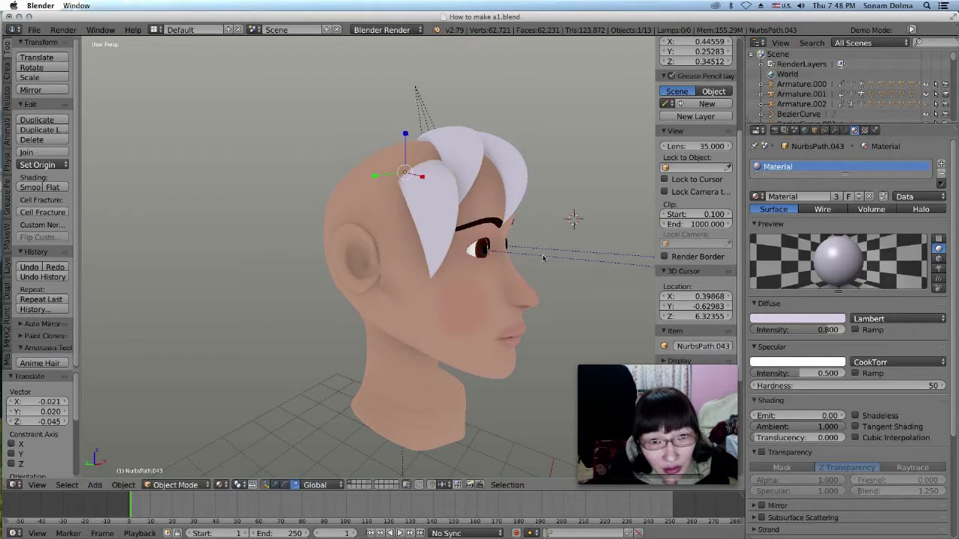
Duplicate the third strand, move the copy by -0.078, 0.072, -0.184, rotate it slightly and move it by -0.046, 0.003, -0.005.
{"action": "key", "text": "shift+d"}
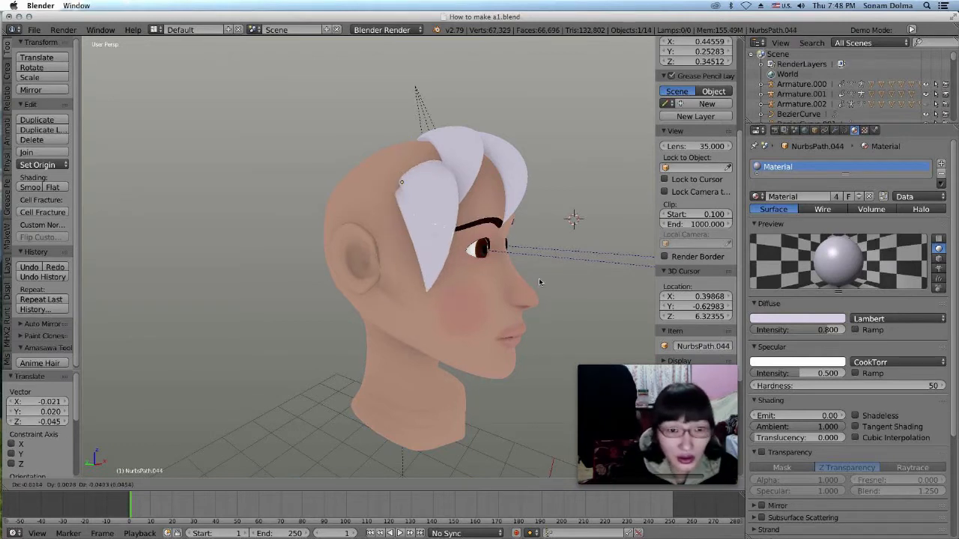
{"action": "left_click", "coordinate": [523, 301]}
{"action": "middle_click_drag", "start_coordinate": [523, 302], "coordinate": [470, 305]}
{"action": "key", "text": "r"}
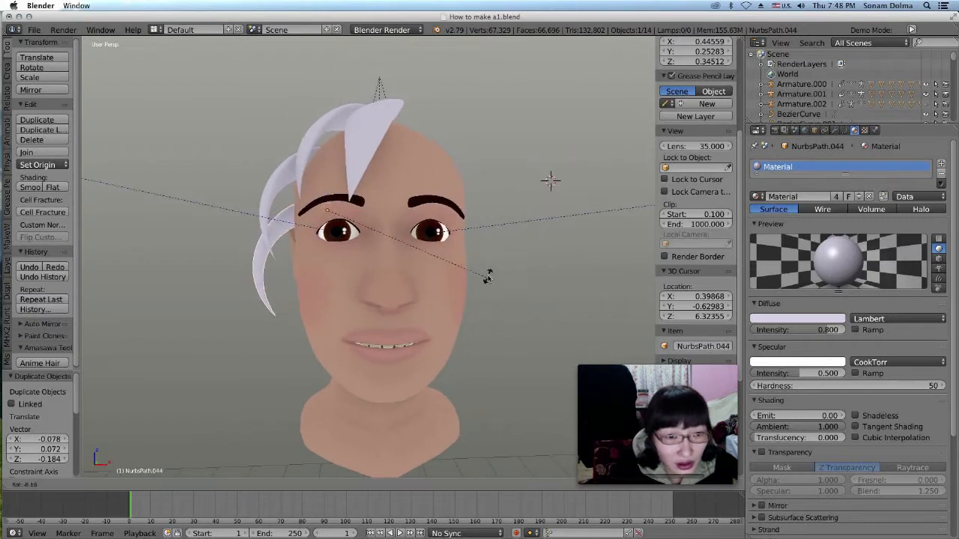
{"action": "left_click", "coordinate": [496, 254]}
{"action": "key", "text": "g"}
{"action": "left_click", "coordinate": [474, 256]}
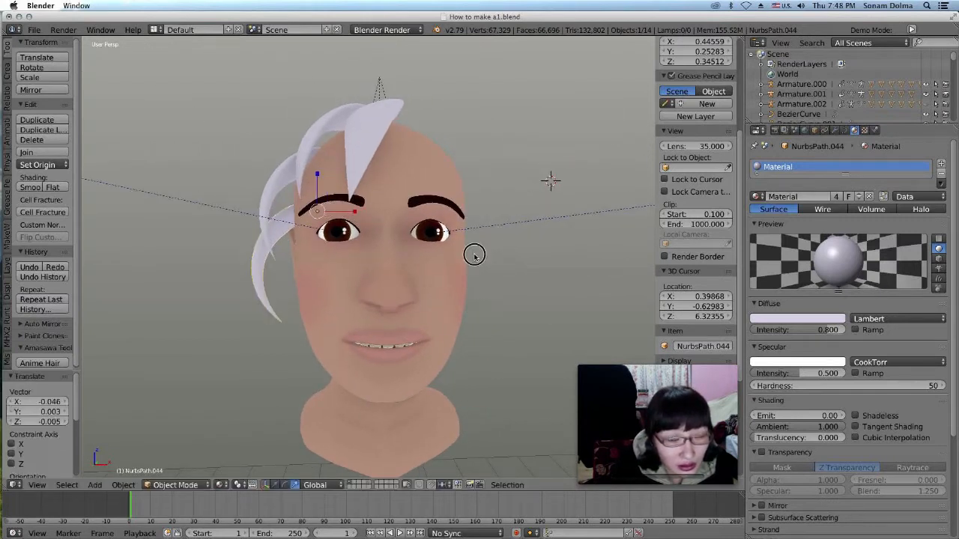
Scale the fourth strand down, rotate it from the front and side, and move it by 0.006, -0.019, 0.009 in front of the ear.
{"action": "key", "text": "s"}
{"action": "left_click", "coordinate": [480, 300]}
{"action": "key", "text": "r"}
{"action": "left_click", "coordinate": [490, 275]}
{"action": "middle_click_drag", "start_coordinate": [491, 277], "coordinate": [561, 295]}
{"action": "key", "text": "r"}
{"action": "left_click", "coordinate": [555, 292]}
{"action": "key", "text": "g"}
{"action": "left_click", "coordinate": [552, 293]}
Move the third strand at the temple down by 0.030.
{"action": "right_click", "coordinate": [498, 219]}
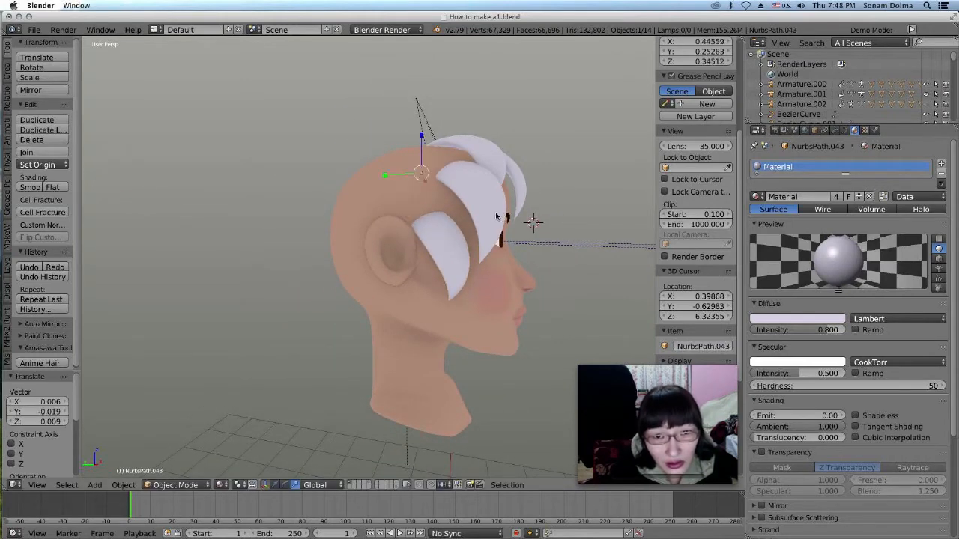
{"action": "key", "text": "g"}
{"action": "left_click", "coordinate": [497, 224]}
Duplicate the third strand, move the copy by -0.076, 0.092, -0.037 toward the ear and rotate it by -6.06°.
{"action": "middle_click_drag", "start_coordinate": [496, 224], "coordinate": [498, 257]}
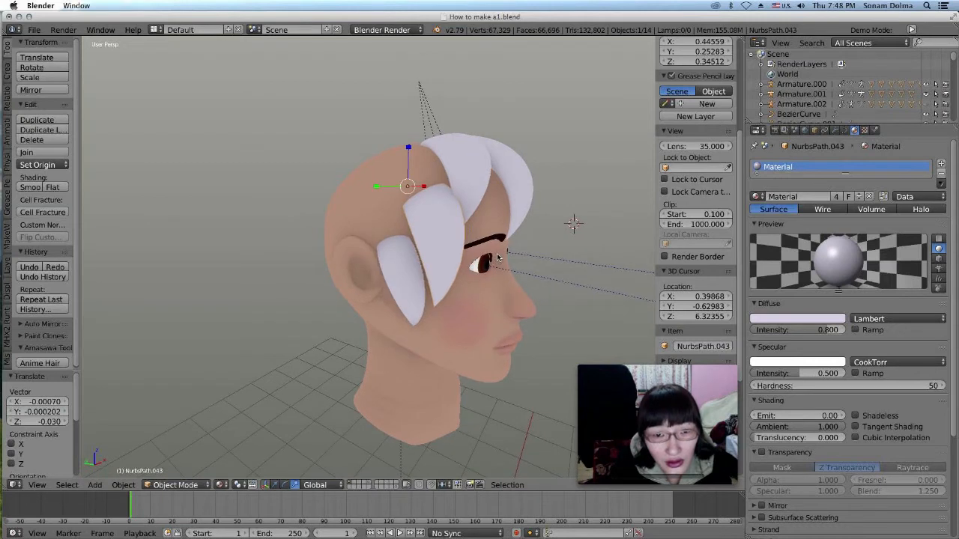
{"action": "key", "text": "shift+d"}
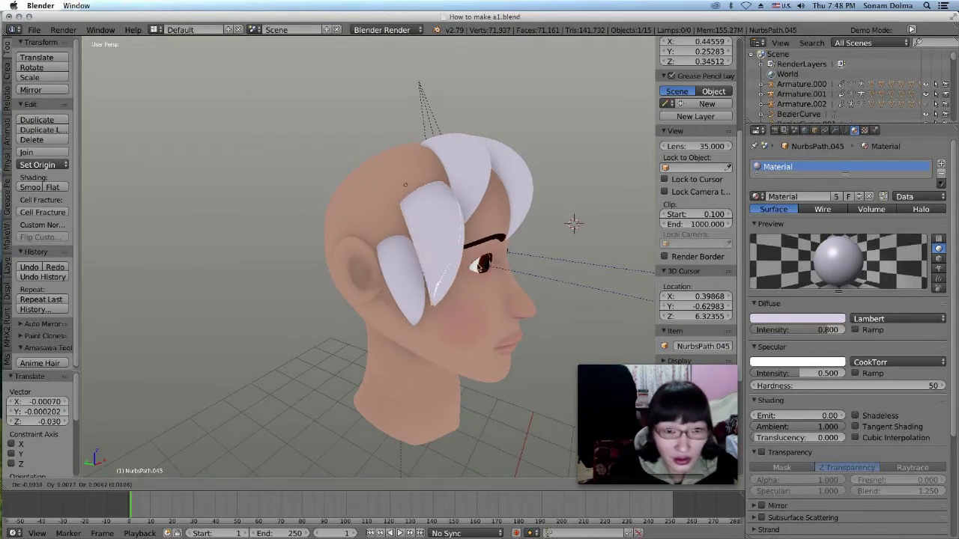
{"action": "left_click", "coordinate": [474, 275]}
{"action": "key", "text": "r"}
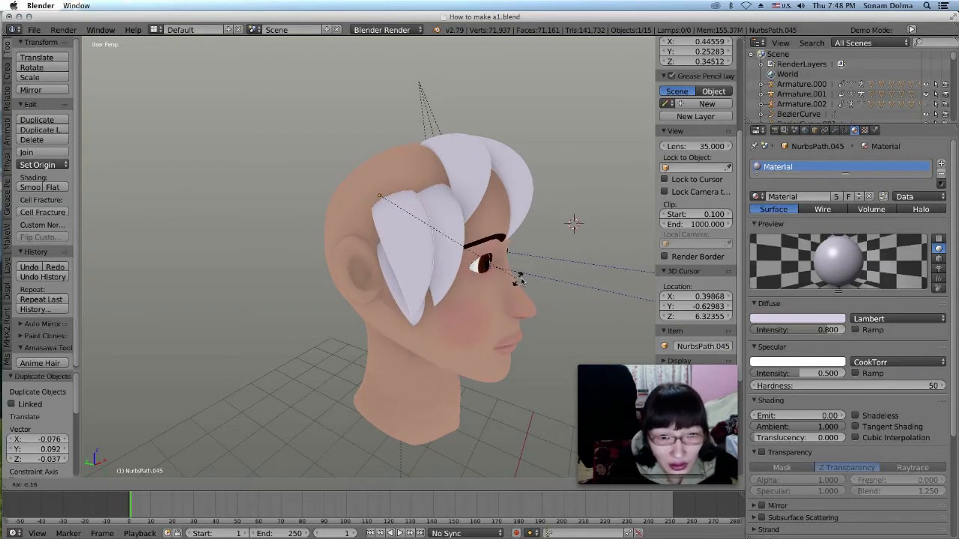
{"action": "left_click", "coordinate": [520, 279]}
Duplicate the newest strand, place the copy higher between the temple strands, and rotate it in stages, including -4.25° and -3.76°.
{"action": "key", "text": "shift+d"}
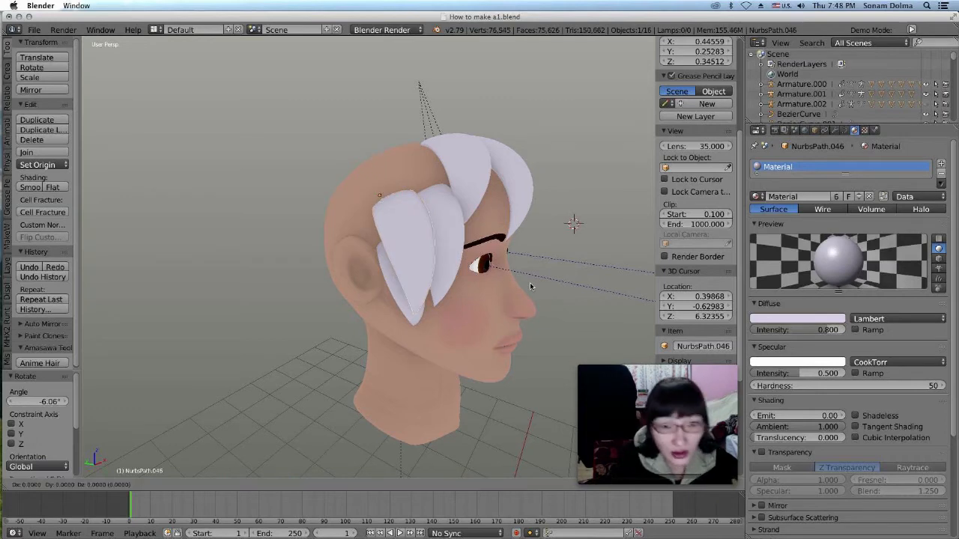
{"action": "left_click", "coordinate": [560, 256]}
{"action": "middle_click_drag", "start_coordinate": [605, 274], "coordinate": [514, 313]}
{"action": "key", "text": "r"}
{"action": "left_click", "coordinate": [546, 313]}
{"action": "key", "text": "r"}
{"action": "left_click", "coordinate": [554, 290]}
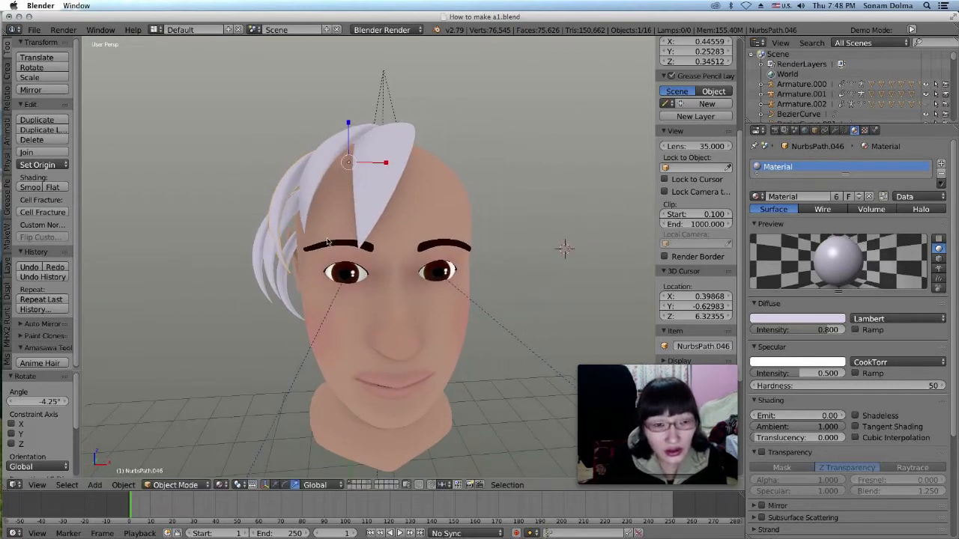
{"action": "key", "text": "r"}
{"action": "left_click", "coordinate": [480, 283]}
Open the small strand in front of the ear in Edit Mode and reposition its upper control points against the head.
{"action": "middle_click_drag", "start_coordinate": [479, 283], "coordinate": [463, 298]}
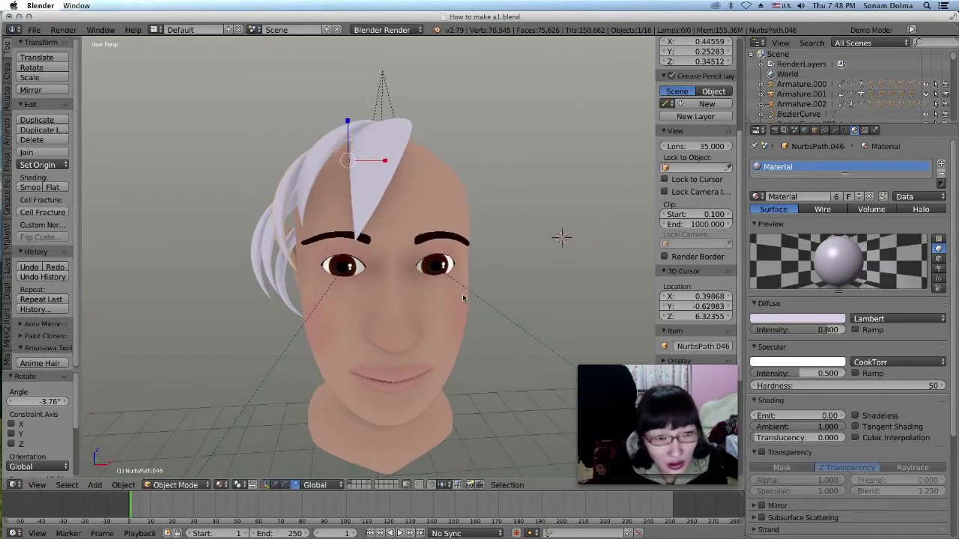
{"action": "right_click", "coordinate": [285, 298]}
{"action": "left_click", "coordinate": [175, 485]}
{"action": "left_click", "coordinate": [180, 459]}
{"action": "right_click", "coordinate": [286, 258]}
{"action": "key", "text": "g"}
{"action": "left_click", "coordinate": [319, 260]}
{"action": "key", "text": "g"}
{"action": "left_click", "coordinate": [293, 238]}
Move the small strand's lower control point and its tip point inward toward the cheek.
{"action": "right_click", "coordinate": [279, 298]}
{"action": "key", "text": "g"}
{"action": "left_click", "coordinate": [290, 288]}
{"action": "right_click", "coordinate": [309, 319]}
{"action": "key", "text": "g"}
{"action": "left_click", "coordinate": [299, 322]}
Move the small strand's middle control point by -0.013, 0.000791, -0.002 and return to Object Mode.
{"action": "right_click", "coordinate": [289, 275]}
{"action": "key", "text": "g"}
{"action": "left_click", "coordinate": [276, 269]}
{"action": "left_click", "coordinate": [169, 484]}
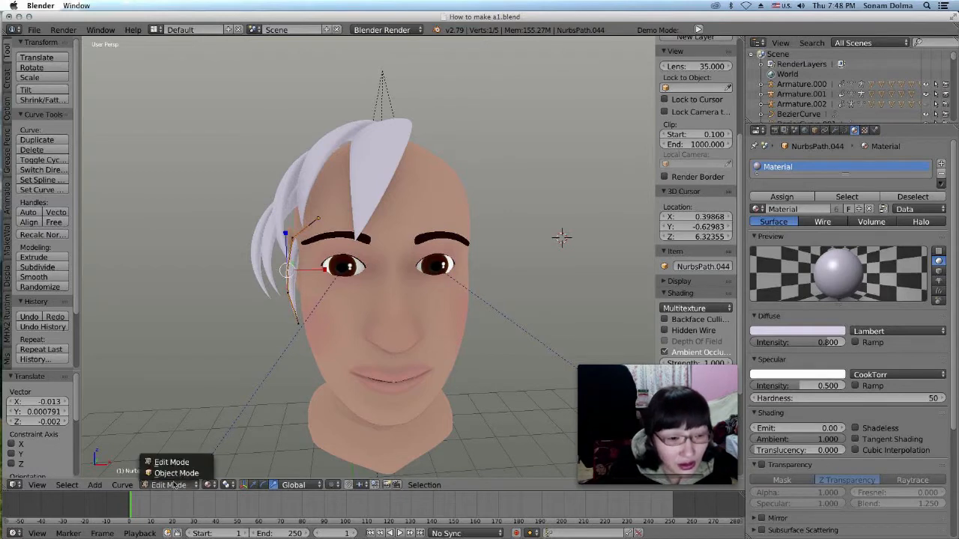
{"action": "left_click", "coordinate": [168, 470]}
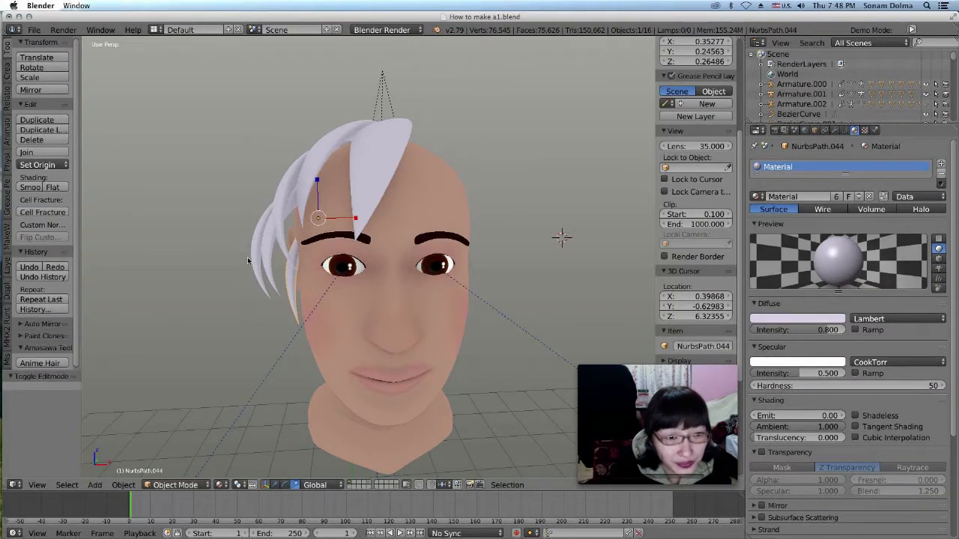
Open the outermost strand above the ear in Edit Mode and move its middle and lower control points inward toward the face.
{"action": "right_click", "coordinate": [248, 259]}
{"action": "left_click", "coordinate": [160, 486]}
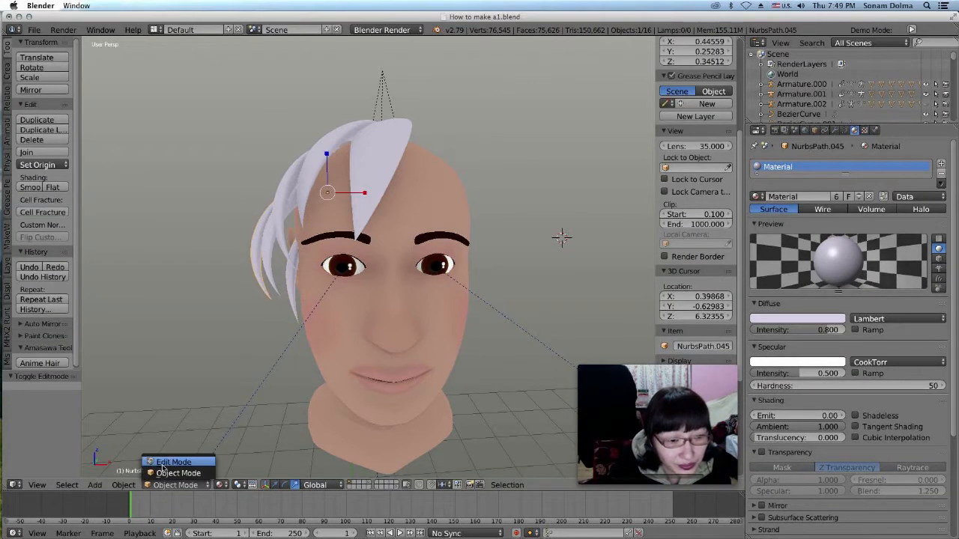
{"action": "left_click", "coordinate": [161, 460]}
{"action": "key", "text": "g"}
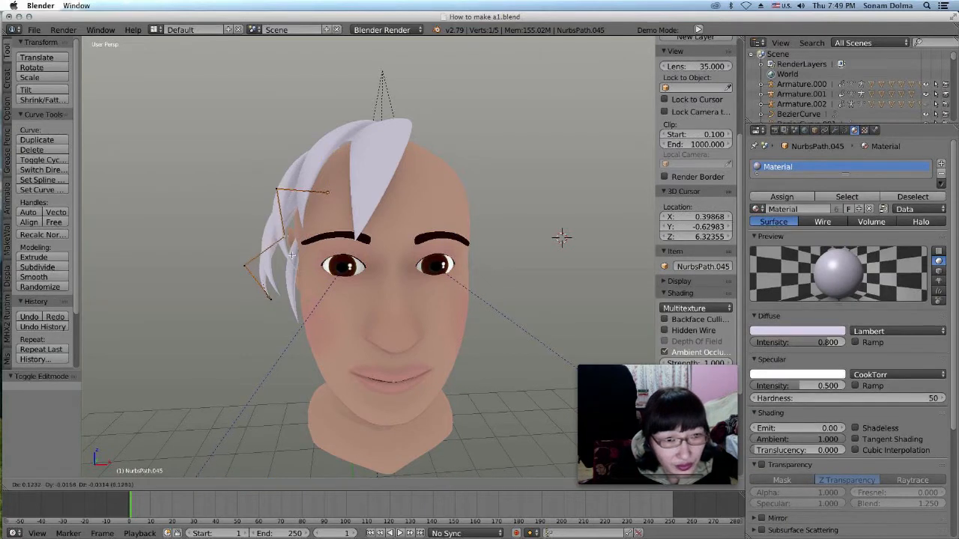
{"action": "left_click", "coordinate": [299, 256]}
{"action": "key", "text": "g"}
{"action": "left_click", "coordinate": [283, 272]}
Move the outermost strand's tip control point by 0.042, -0.016, -0.070.
{"action": "right_click", "coordinate": [270, 300]}
{"action": "key", "text": "g"}
{"action": "left_click", "coordinate": [279, 314]}
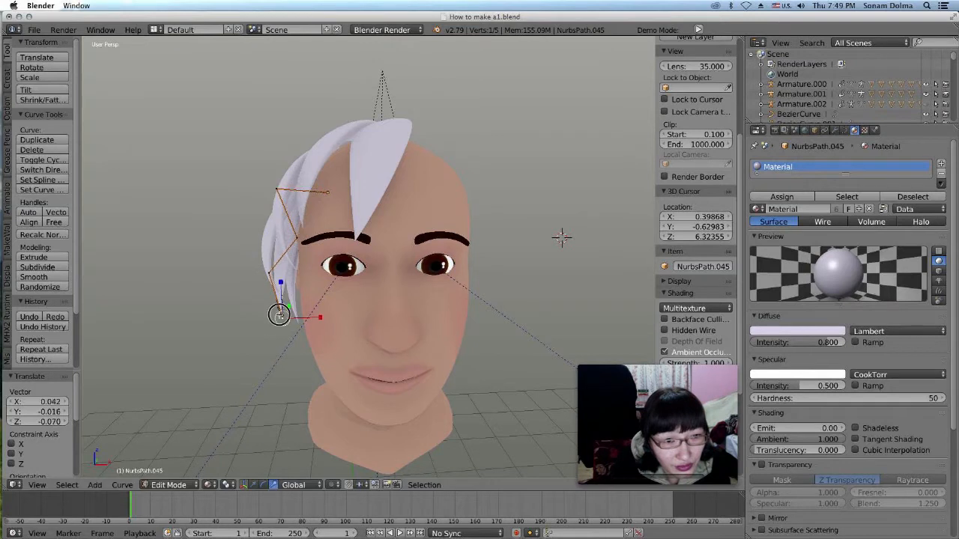
Reposition the tip, lower, middle and upper control points of the side hair strand so it follows the temple.
{"action": "key", "text": "g"}
{"action": "key", "text": "Return"}
{"action": "key", "text": "g"}
{"action": "left_click", "coordinate": [308, 219]}
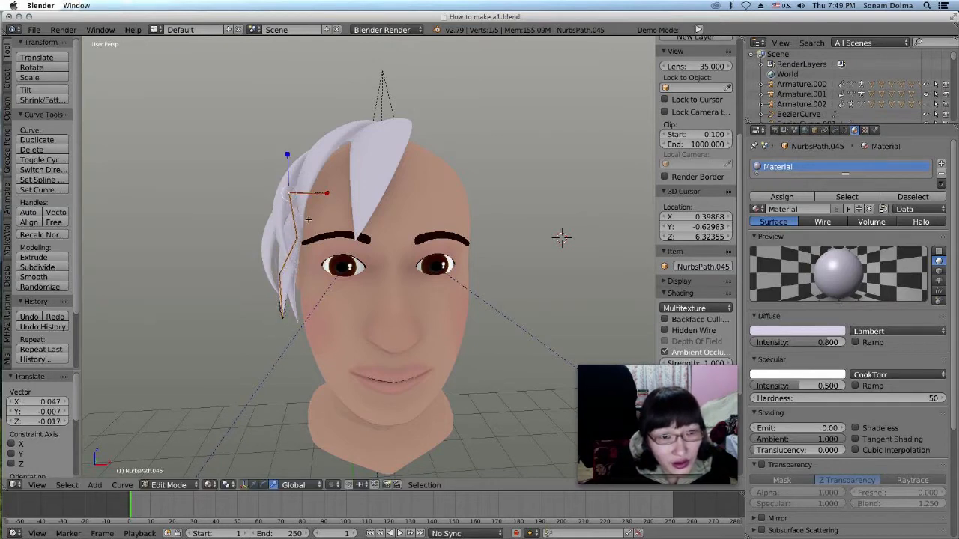
{"action": "right_click", "coordinate": [292, 244]}
{"action": "key", "text": "g"}
{"action": "left_click", "coordinate": [285, 244]}
Move the strand's tip control point slightly forward and down over the cheek in side view, and return to Object Mode.
{"action": "middle_click_drag", "start_coordinate": [285, 244], "coordinate": [446, 292]}
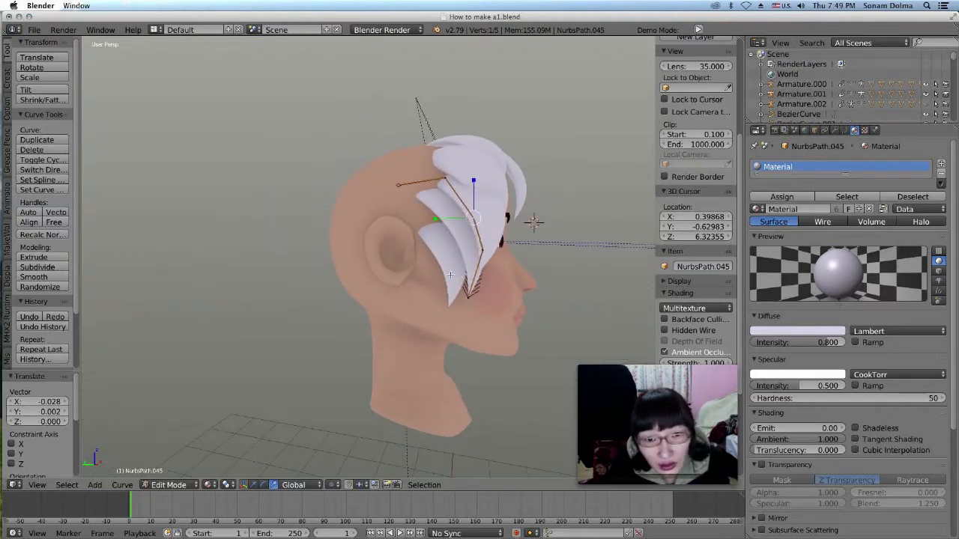
{"action": "left_click", "coordinate": [167, 484]}
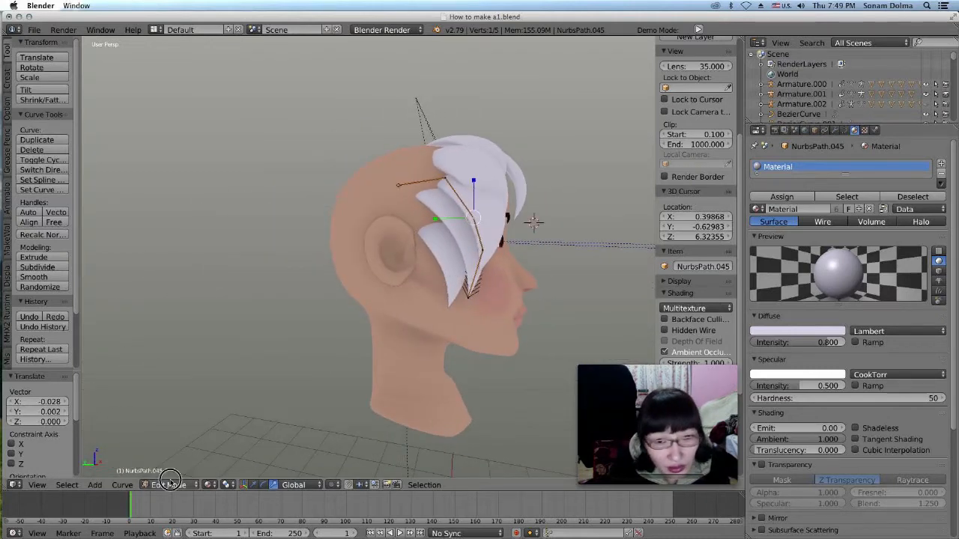
{"action": "key", "text": "g"}
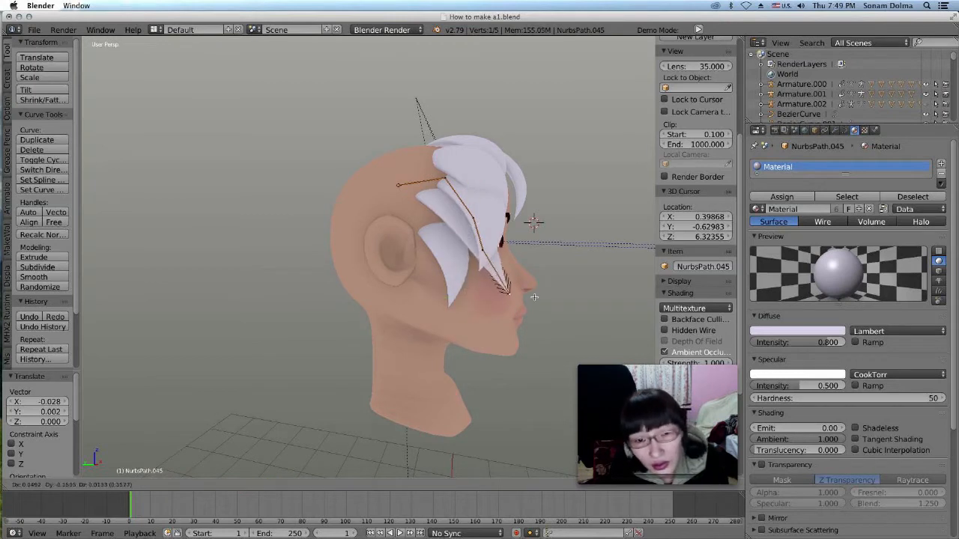
{"action": "left_click", "coordinate": [499, 310]}
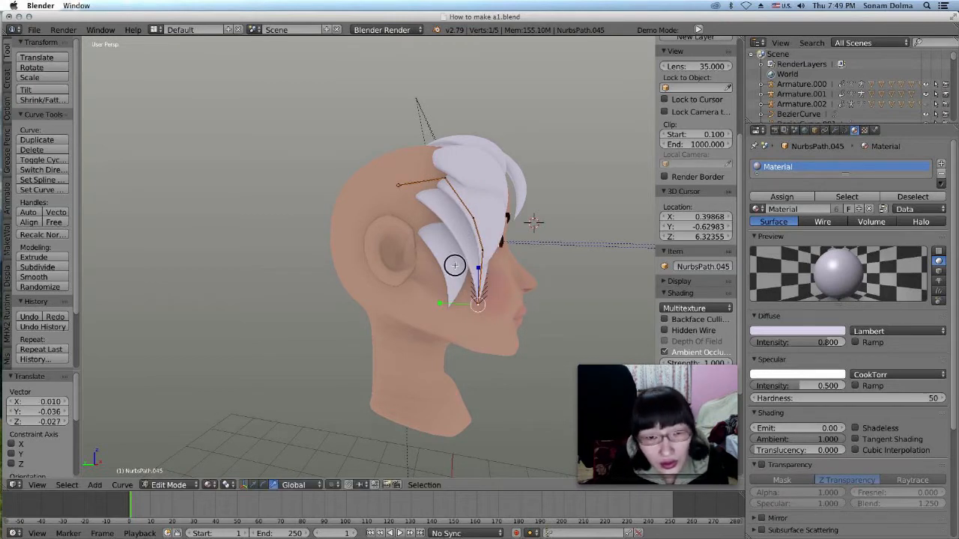
{"action": "left_click", "coordinate": [169, 484]}
{"action": "left_click", "coordinate": [172, 414]}
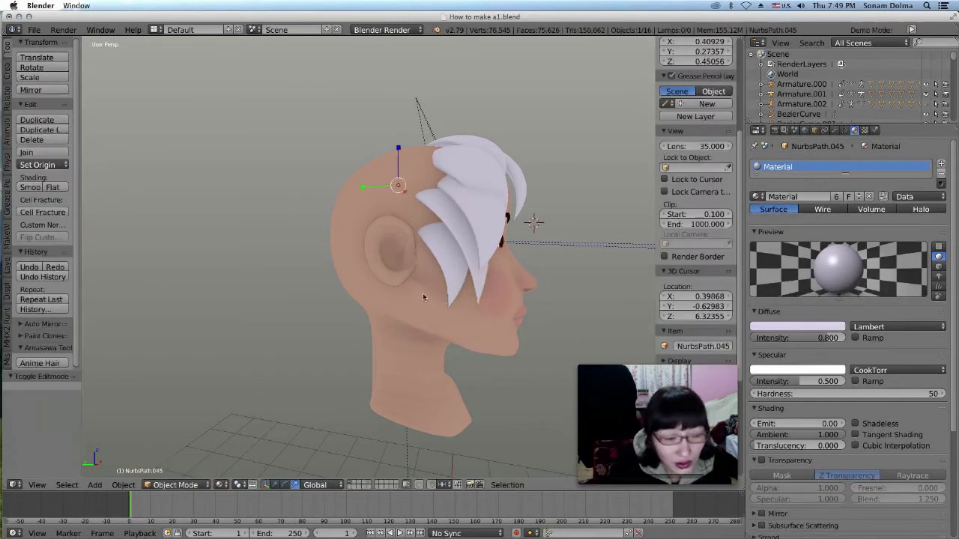
Duplicate the strand in front of the ear and offset the copy about 0.04 along Y toward the ear.
{"action": "right_click", "coordinate": [448, 262]}
{"action": "key", "text": "shift+d"}
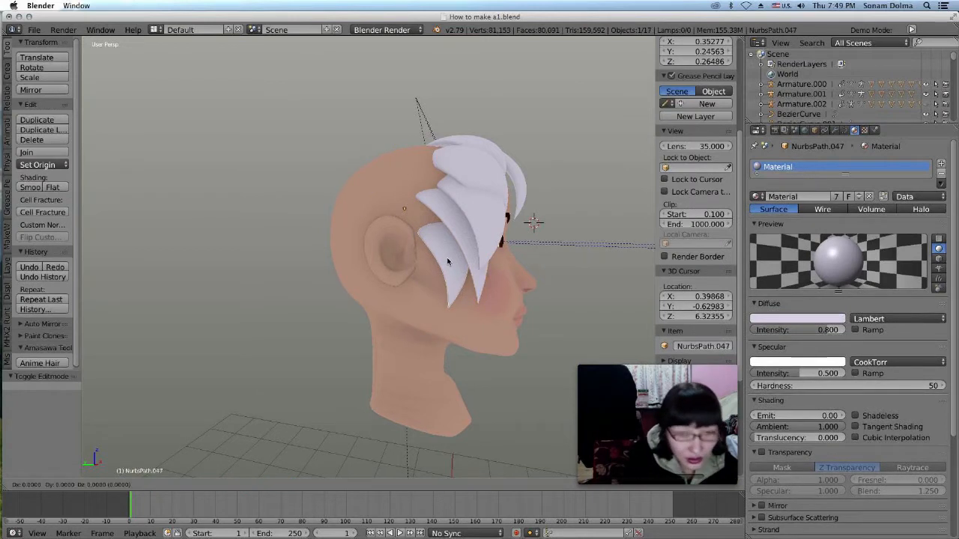
{"action": "left_click", "coordinate": [452, 247]}
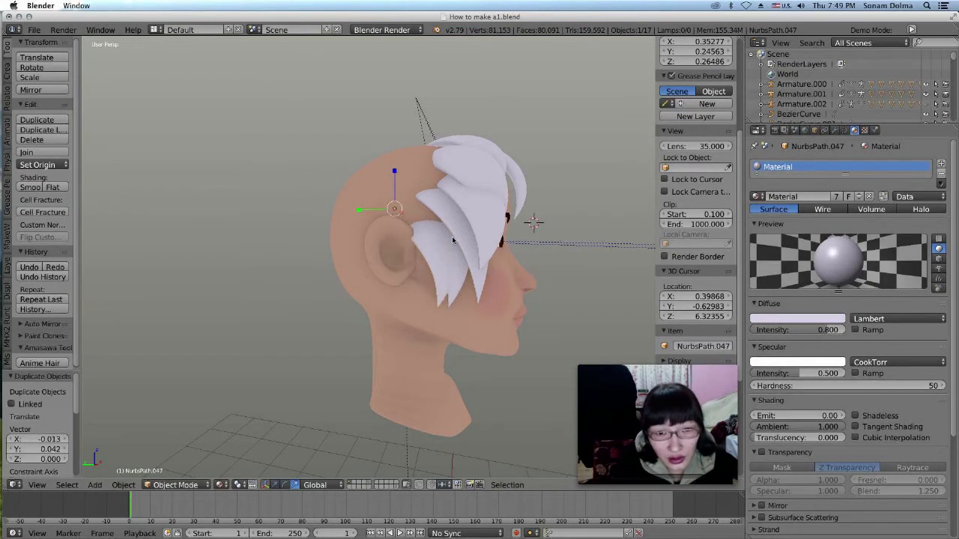
{"action": "right_click", "coordinate": [356, 210]}
{"action": "key", "text": "g"}
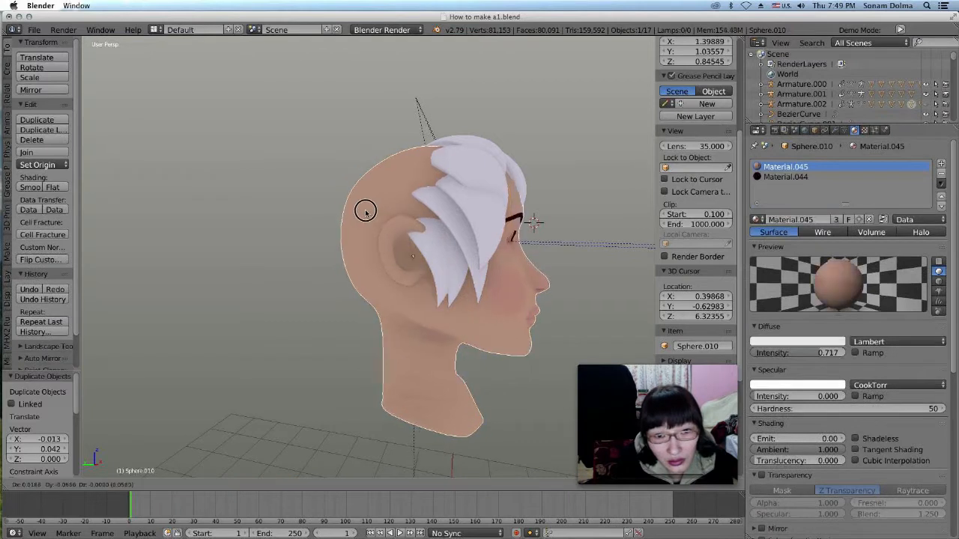
{"action": "right_click", "coordinate": [365, 209]}
{"action": "right_click", "coordinate": [389, 239]}
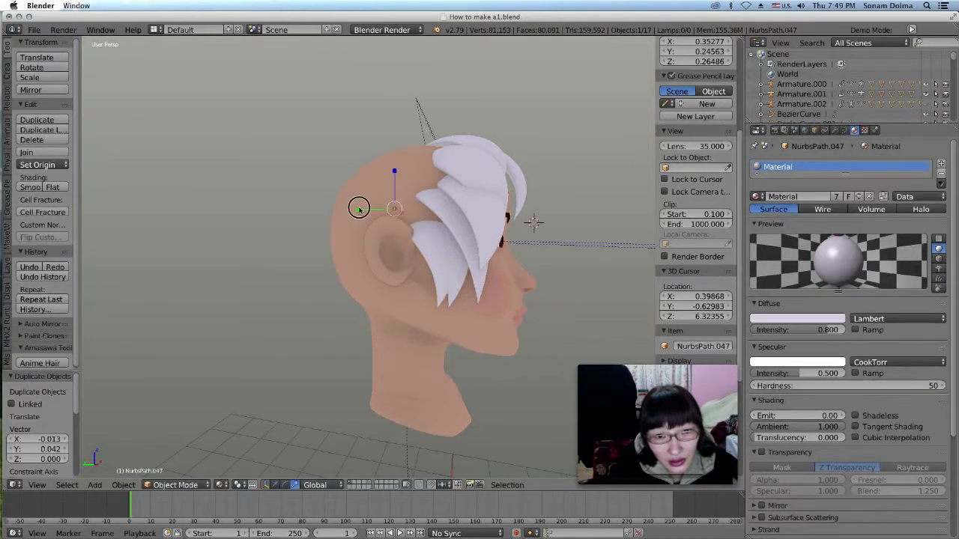
Scale the duplicated strand along the Y axis, and move and rotate it into place in front of the ear.
{"action": "key", "text": "s"}
{"action": "key", "text": "y"}
{"action": "left_click", "coordinate": [368, 209]}
{"action": "key", "text": "g"}
{"action": "left_click", "coordinate": [479, 269]}
{"action": "key", "text": "r"}
{"action": "left_click", "coordinate": [496, 292]}
Enter Edit Mode on the duplicated strand and reposition its tip, middle and upper control points.
{"action": "left_click", "coordinate": [175, 484]}
{"action": "left_click", "coordinate": [178, 460]}
{"action": "key", "text": "g"}
{"action": "left_click", "coordinate": [447, 288]}
{"action": "key", "text": "g"}
{"action": "left_click", "coordinate": [440, 256]}
{"action": "right_click", "coordinate": [431, 233]}
{"action": "key", "text": "g"}
{"action": "left_click", "coordinate": [434, 228]}
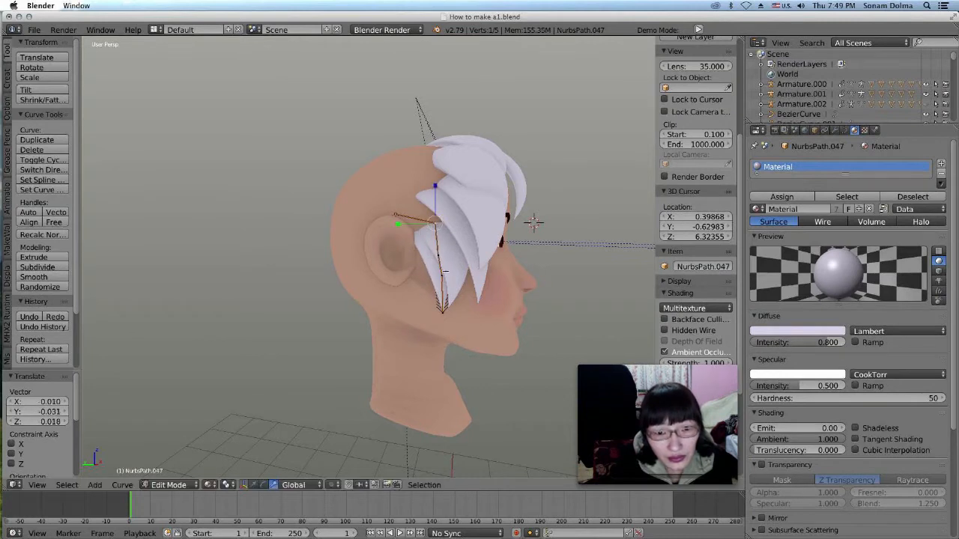
Shift the strand's tip, lower, middle and upper control points toward the ear so it separates from the neighbouring strand.
{"action": "key", "text": "g"}
{"action": "left_click", "coordinate": [427, 311]}
{"action": "right_click", "coordinate": [442, 276]}
{"action": "key", "text": "g"}
{"action": "left_click", "coordinate": [436, 277]}
{"action": "right_click", "coordinate": [442, 254]}
{"action": "key", "text": "g"}
{"action": "left_click", "coordinate": [441, 254]}
{"action": "key", "text": "g"}
{"action": "left_click", "coordinate": [426, 228]}
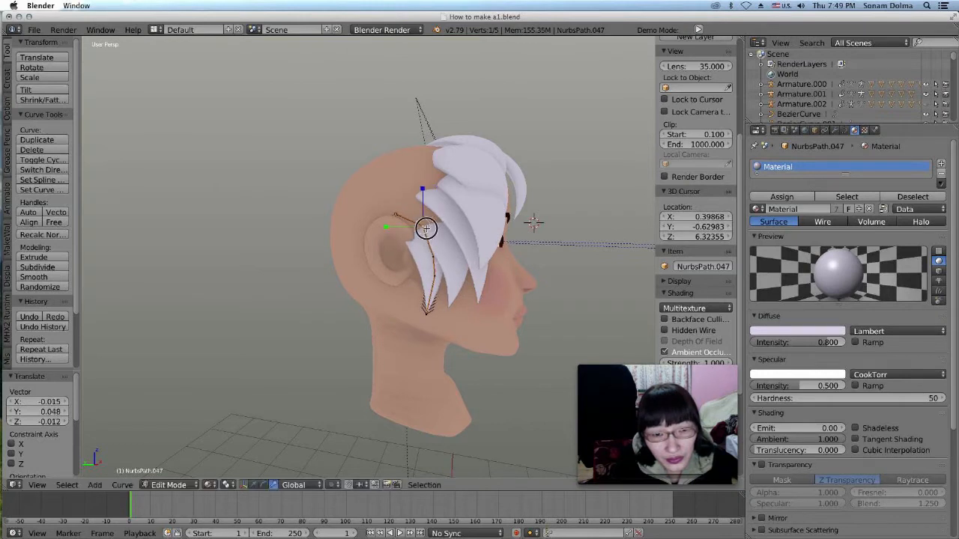
Move the middle and lower control points forward and extend the tip downward to curve the strand in front of the ear.
{"action": "key", "text": "g"}
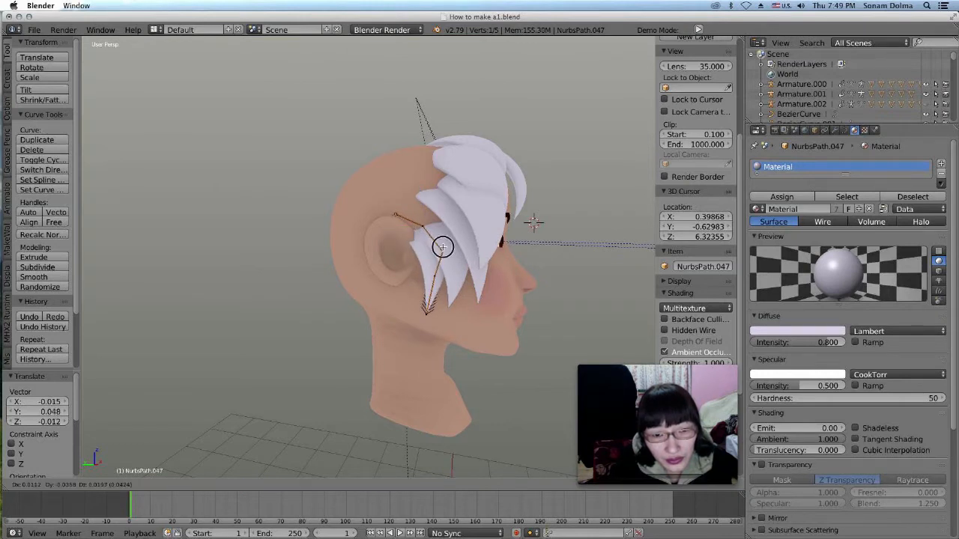
{"action": "left_click", "coordinate": [442, 247]}
{"action": "key", "text": "g"}
{"action": "left_click", "coordinate": [445, 281]}
{"action": "key", "text": "g"}
{"action": "left_click", "coordinate": [435, 322]}
Shift the strand's tip about 0.04 outward along X in a front-facing view, and return to Object Mode.
{"action": "middle_click_drag", "start_coordinate": [435, 322], "coordinate": [409, 325]}
{"action": "key", "text": "g"}
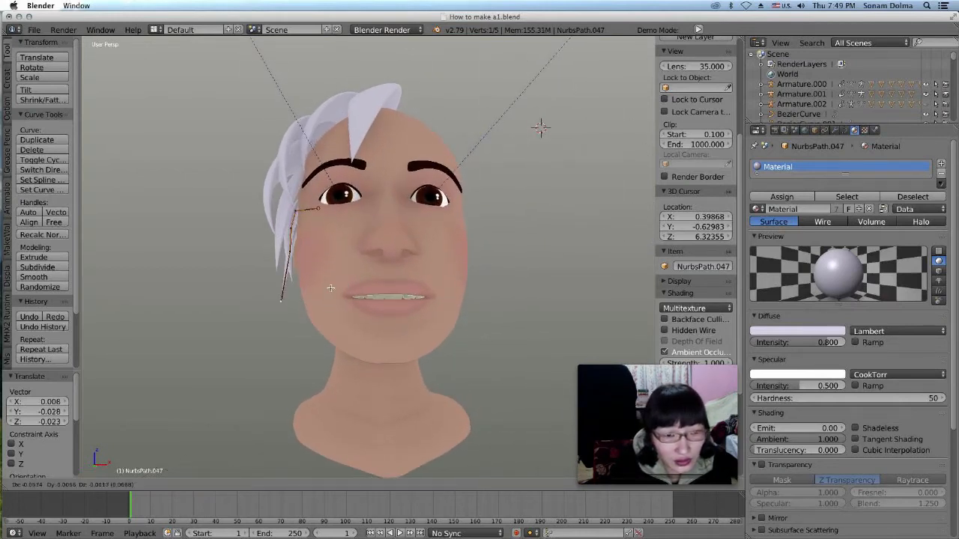
{"action": "left_click", "coordinate": [337, 287]}
{"action": "middle_click_drag", "start_coordinate": [374, 237], "coordinate": [361, 176]}
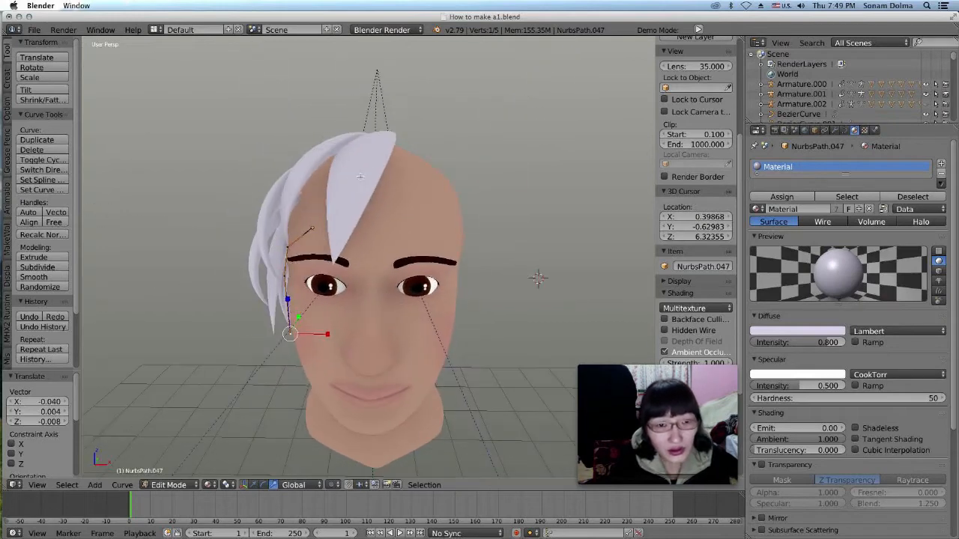
{"action": "scroll", "coordinate": [387, 208], "scroll_direction": "down", "scroll_amount": 4}
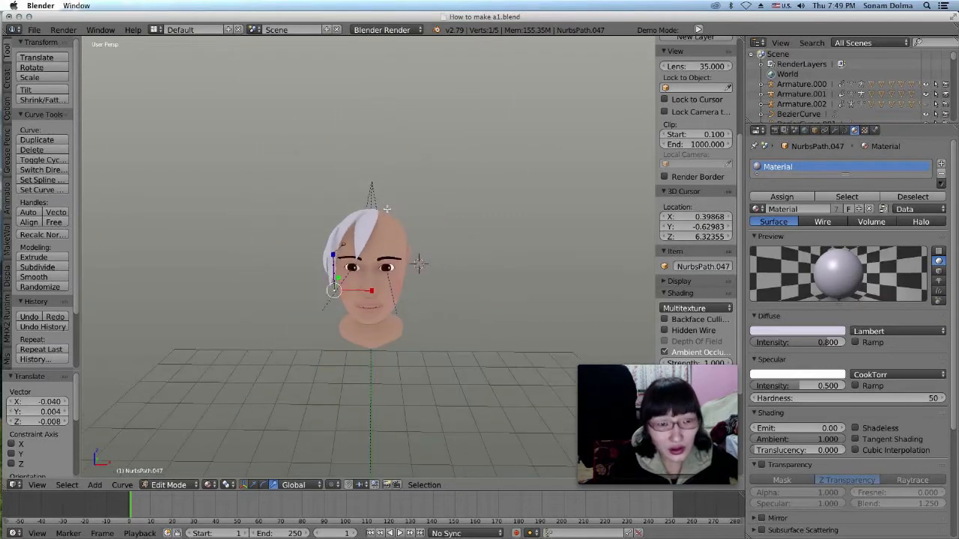
{"action": "left_click", "coordinate": [183, 486]}
{"action": "left_click", "coordinate": [163, 476]}
Duplicate the central fringe strand in place, and rotate and nudge the copy toward the bare side of the forehead.
{"action": "right_click", "coordinate": [367, 228]}
{"action": "key", "text": "shift+d"}
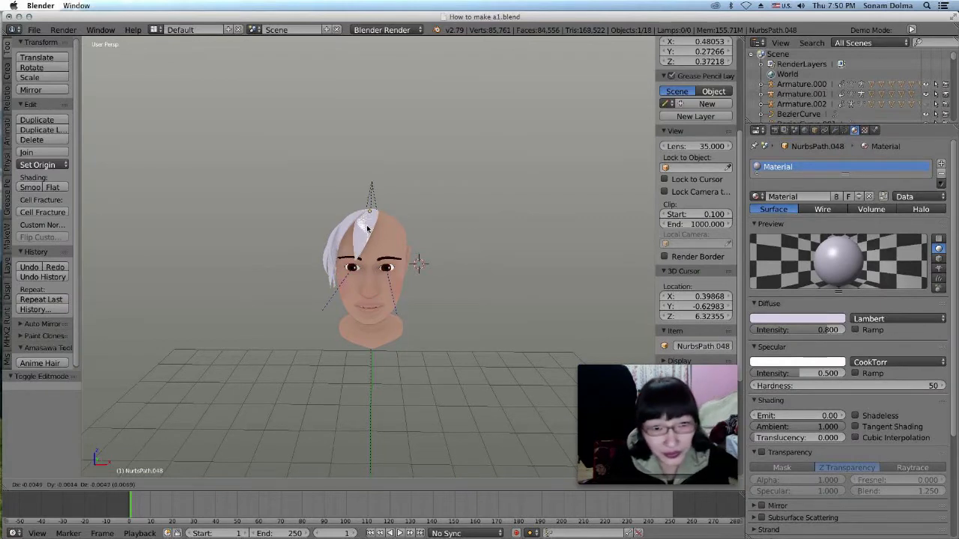
{"action": "right_click", "coordinate": [369, 230]}
{"action": "middle_click_drag", "start_coordinate": [394, 236], "coordinate": [405, 263]}
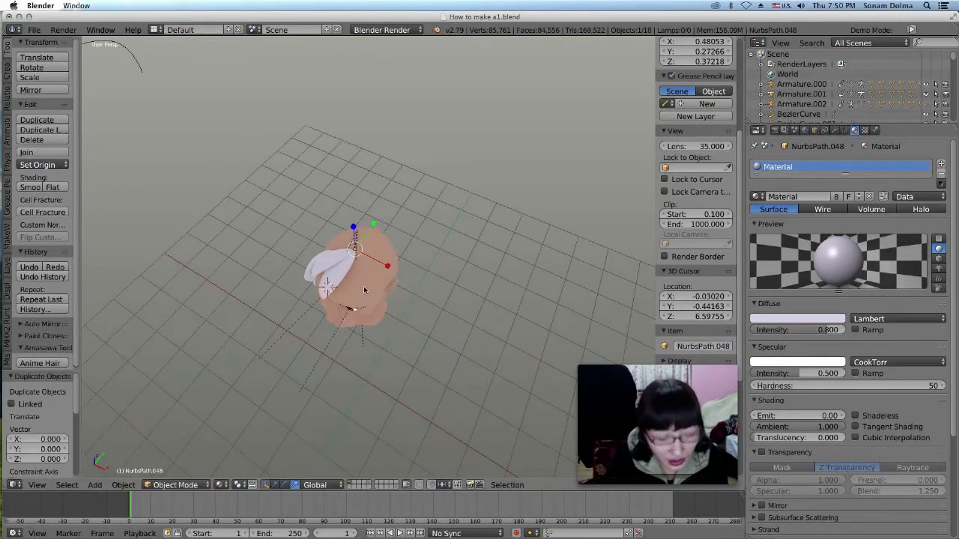
{"action": "key", "text": "r"}
{"action": "left_click", "coordinate": [408, 269]}
{"action": "key", "text": "g"}
{"action": "left_click", "coordinate": [374, 287]}
Rotate the copied fringe strand from several angles and move it so it sweeps across the opposite temple.
{"action": "middle_click_drag", "start_coordinate": [381, 295], "coordinate": [383, 231]}
{"action": "key", "text": "r"}
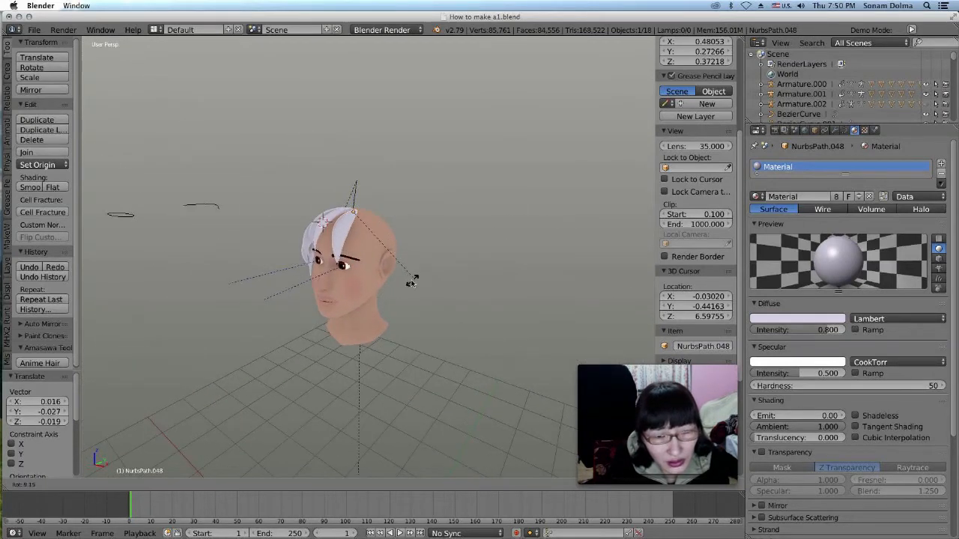
{"action": "left_click", "coordinate": [411, 280]}
{"action": "middle_click_drag", "start_coordinate": [410, 281], "coordinate": [365, 281]}
{"action": "key", "text": "r"}
{"action": "left_click", "coordinate": [426, 194]}
{"action": "middle_click_drag", "start_coordinate": [427, 194], "coordinate": [465, 270]}
{"action": "key", "text": "r"}
{"action": "left_click", "coordinate": [447, 187]}
{"action": "key", "text": "g"}
{"action": "left_click", "coordinate": [429, 197]}
Enter Edit Mode on the swept strand and move its tip control point outward beside the eye.
{"action": "middle_click_drag", "start_coordinate": [416, 298], "coordinate": [470, 257]}
{"action": "middle_click_drag", "start_coordinate": [524, 196], "coordinate": [408, 260]}
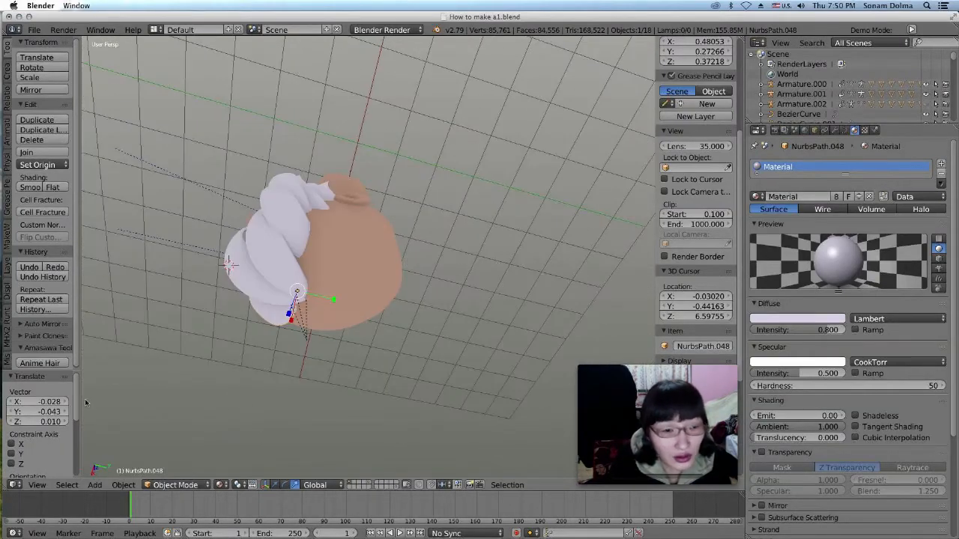
{"action": "left_click", "coordinate": [39, 485]}
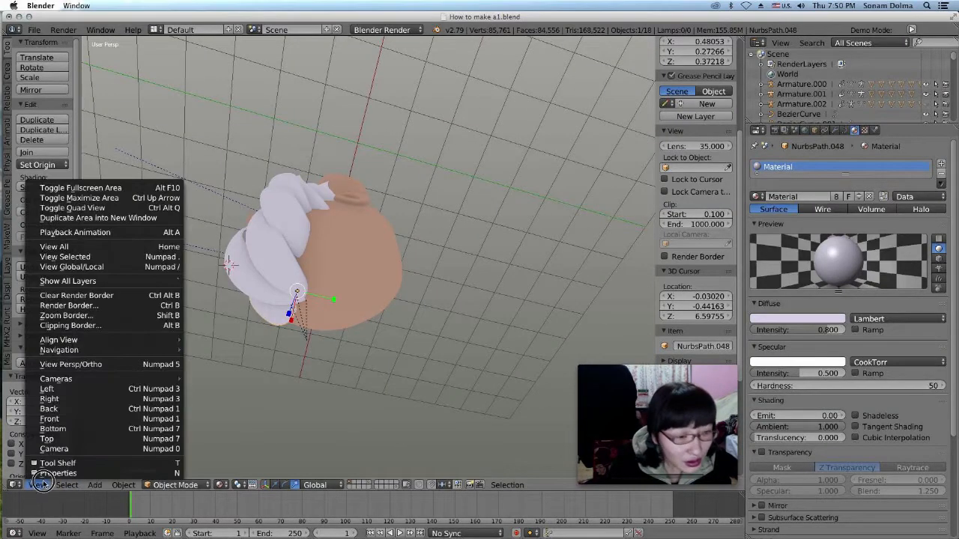
{"action": "left_click", "coordinate": [60, 420]}
{"action": "middle_click_drag", "start_coordinate": [397, 300], "coordinate": [463, 263]}
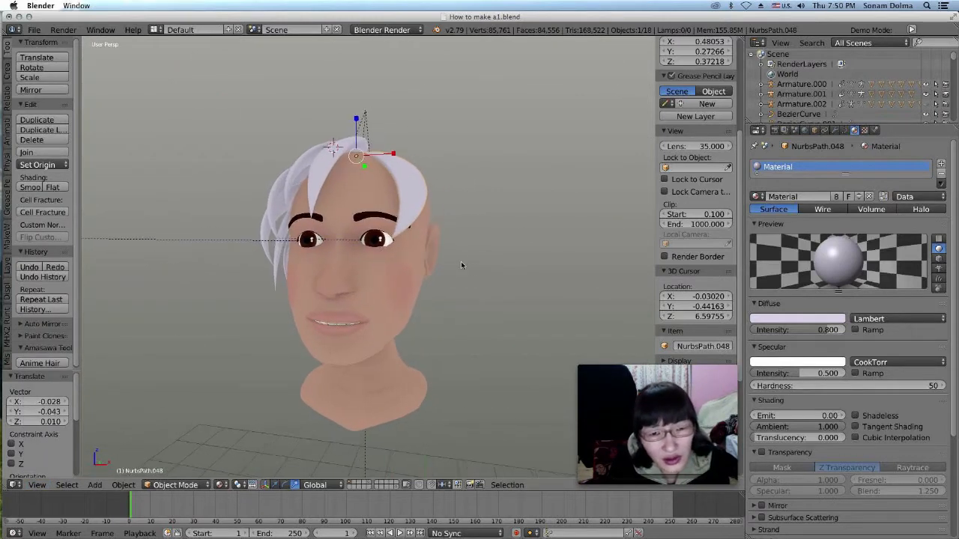
{"action": "left_click", "coordinate": [173, 480]}
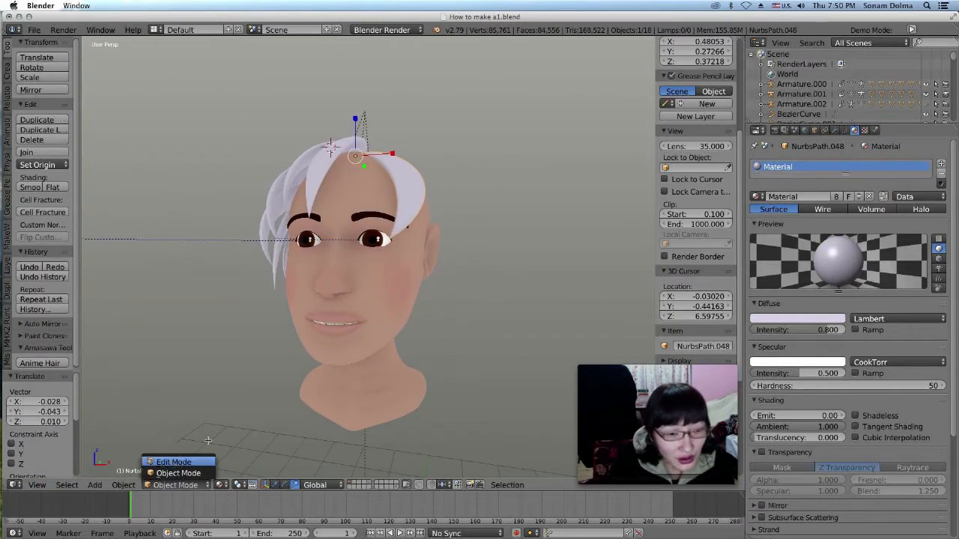
{"action": "left_click", "coordinate": [172, 462]}
{"action": "key", "text": "g"}
{"action": "left_click", "coordinate": [433, 255]}
Scale and move the swept strand's lower control point, and lift its middle and upper control points away from the head.
{"action": "right_click", "coordinate": [418, 201]}
{"action": "key", "text": "s"}
{"action": "left_click", "coordinate": [417, 200]}
{"action": "key", "text": "g"}
{"action": "left_click", "coordinate": [433, 205]}
{"action": "right_click", "coordinate": [419, 178]}
{"action": "key", "text": "g"}
{"action": "left_click", "coordinate": [415, 172]}
{"action": "right_click", "coordinate": [404, 152]}
{"action": "key", "text": "g"}
{"action": "left_click", "coordinate": [396, 146]}
Adjust the swept strand's tip, middle and upper control points in front view so it wraps around the temple.
{"action": "middle_click_drag", "start_coordinate": [397, 147], "coordinate": [446, 220]}
{"action": "right_click", "coordinate": [461, 250]}
{"action": "key", "text": "g"}
{"action": "left_click", "coordinate": [451, 249]}
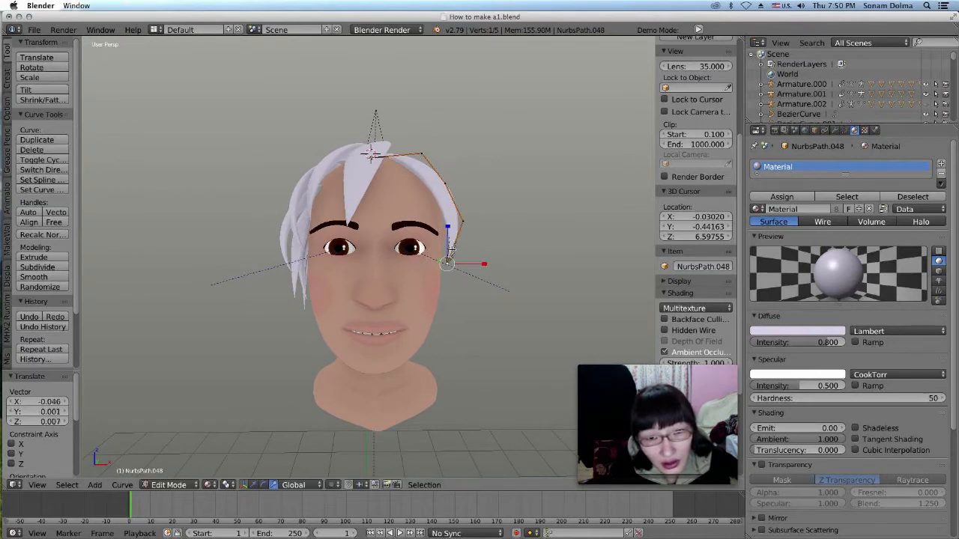
{"action": "right_click", "coordinate": [450, 186]}
{"action": "key", "text": "g"}
{"action": "left_click", "coordinate": [453, 185]}
{"action": "right_click", "coordinate": [422, 152]}
{"action": "key", "text": "g"}
{"action": "left_click", "coordinate": [419, 149]}
Return to Object Mode and duplicate the swept strand twice, placing each copy farther back toward the ear.
{"action": "middle_click_drag", "start_coordinate": [420, 148], "coordinate": [411, 319]}
{"action": "left_click", "coordinate": [168, 485]}
{"action": "left_click", "coordinate": [171, 473]}
{"action": "key", "text": "shift+d"}
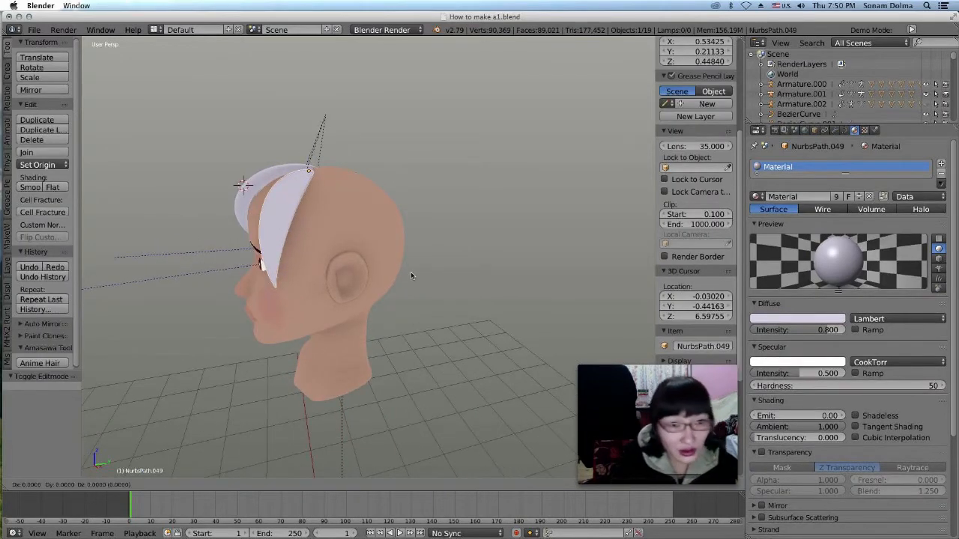
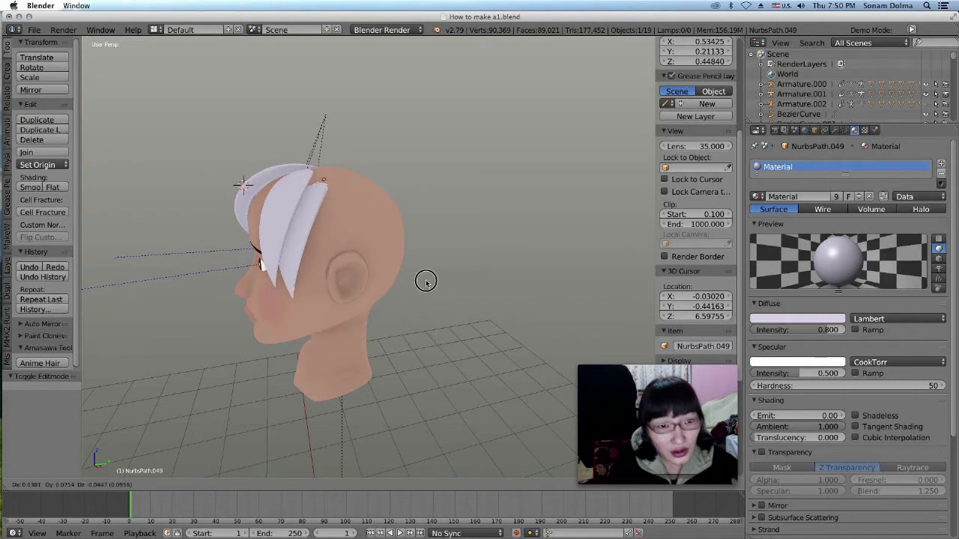
{"action": "left_click", "coordinate": [425, 280]}
{"action": "key", "text": "shift+d"}
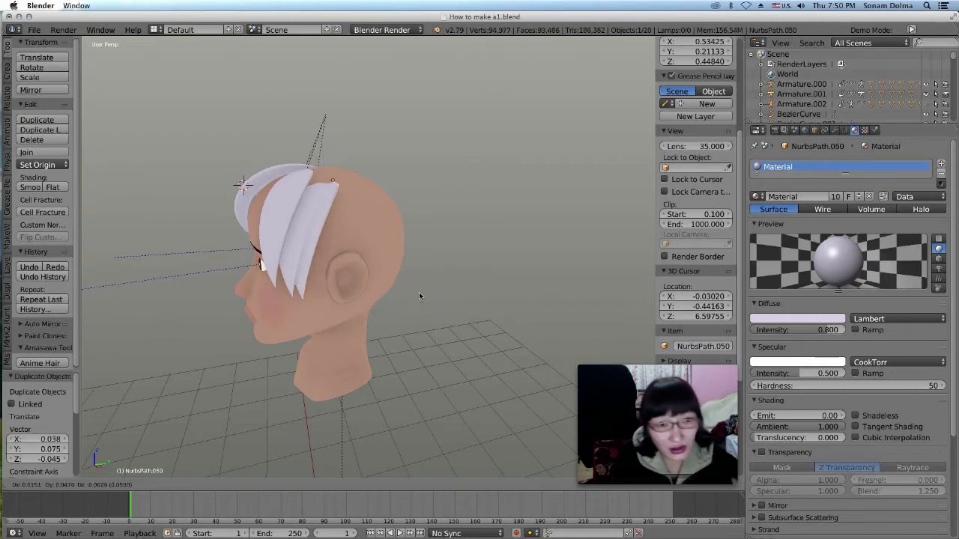
{"action": "left_click", "coordinate": [414, 338]}
Rotate the rearmost strand copy from several angles and move it closer to the head near the ear.
{"action": "middle_click_drag", "start_coordinate": [413, 345], "coordinate": [449, 298]}
{"action": "left_click", "coordinate": [495, 309]}
{"action": "middle_click_drag", "start_coordinate": [458, 285], "coordinate": [404, 337]}
{"action": "key", "text": "r"}
{"action": "left_click", "coordinate": [487, 309]}
{"action": "key", "text": "r"}
{"action": "left_click", "coordinate": [450, 296]}
{"action": "key", "text": "g"}
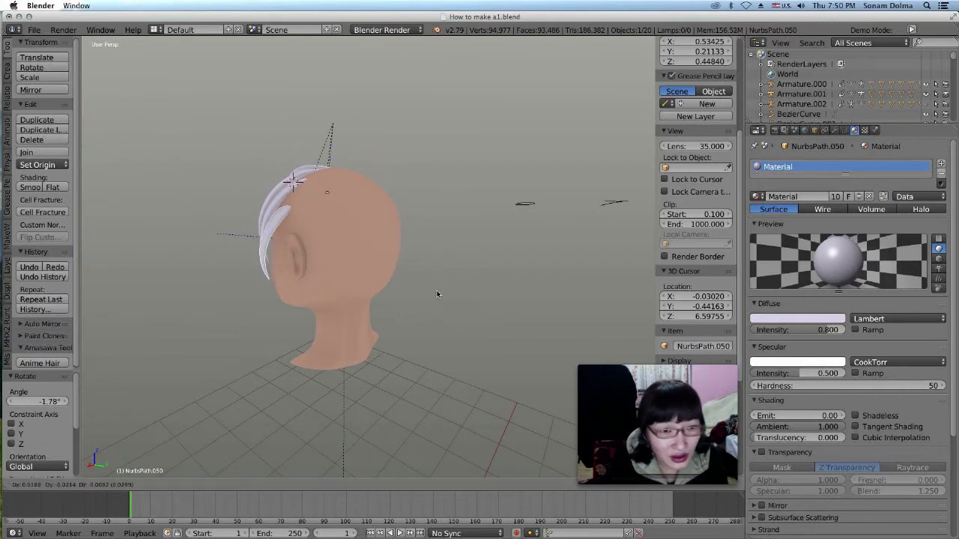
{"action": "left_click", "coordinate": [434, 294]}
Rotate the rearmost strand about 8.42° in front view and nudge it outward and down beside the cheek.
{"action": "middle_click_drag", "start_coordinate": [438, 295], "coordinate": [599, 304]}
{"action": "left_click", "coordinate": [583, 311]}
{"action": "key", "text": "g"}
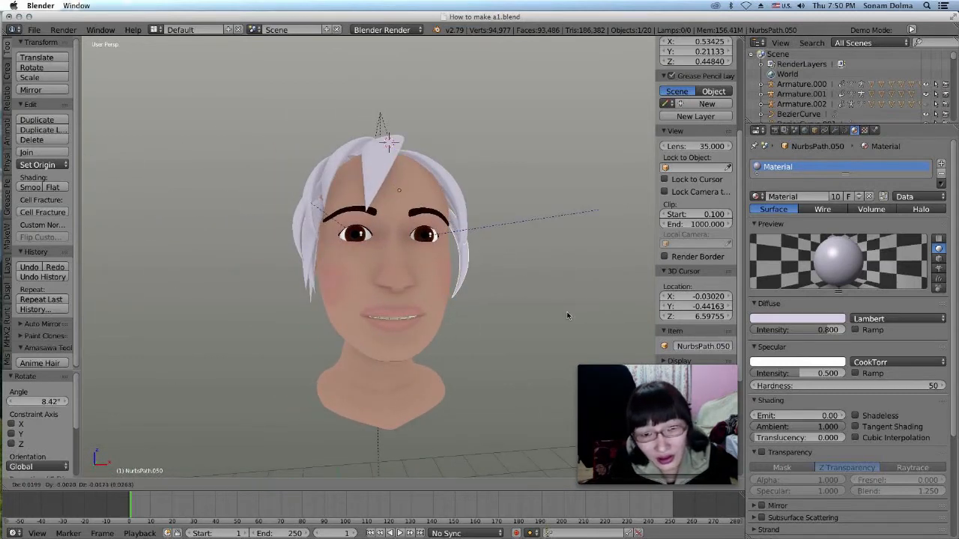
{"action": "left_click", "coordinate": [567, 316]}
{"action": "middle_click_drag", "start_coordinate": [567, 316], "coordinate": [439, 330]}
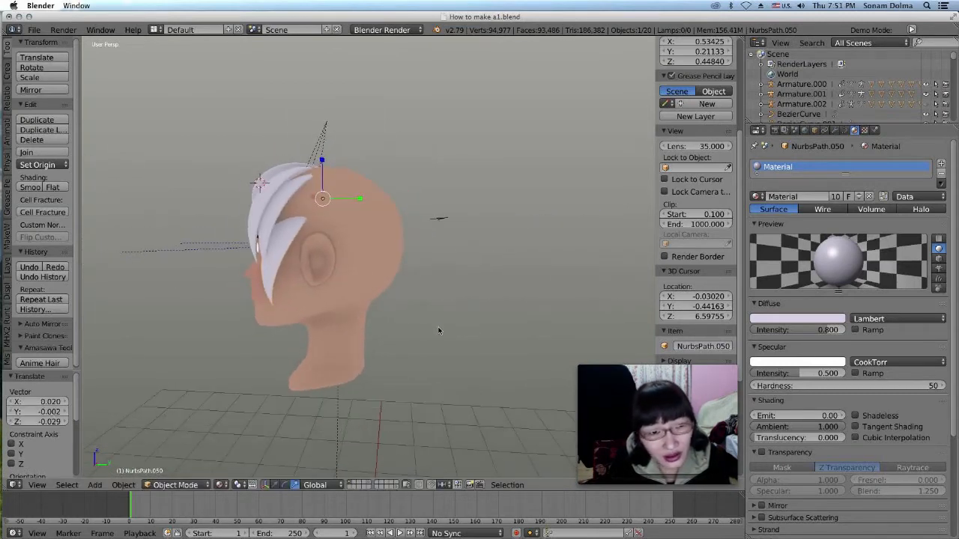
{"action": "key", "text": "g"}
{"action": "left_click", "coordinate": [437, 329]}
Rotate the rearmost strand in top view to follow the side of the head, and nudge its position.
{"action": "left_click", "coordinate": [40, 485]}
{"action": "left_click", "coordinate": [52, 438]}
{"action": "key", "text": "r"}
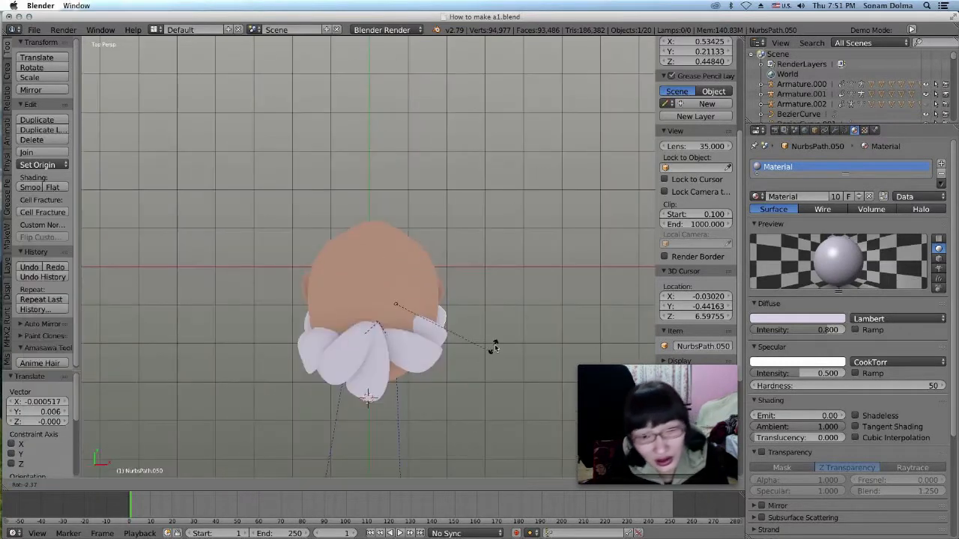
{"action": "left_click", "coordinate": [508, 326]}
{"action": "key", "text": "g"}
{"action": "left_click", "coordinate": [510, 333]}
Scale the rearmost strand down to about 0.40 × 0.16 × 0.33 and move it outward and down in front of the ear.
{"action": "middle_click_drag", "start_coordinate": [510, 335], "coordinate": [414, 231]}
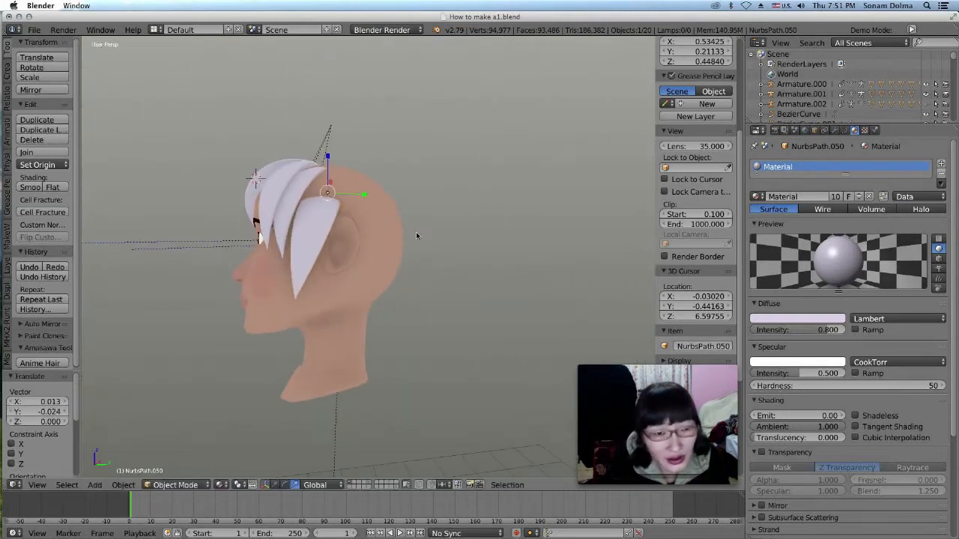
{"action": "key", "text": "s"}
{"action": "left_click", "coordinate": [436, 293]}
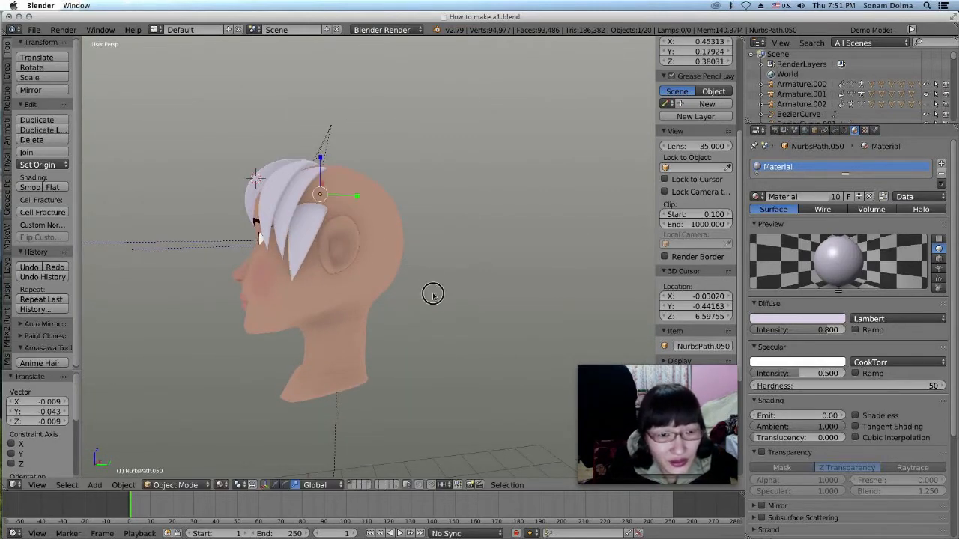
{"action": "key", "text": "g"}
{"action": "left_click", "coordinate": [450, 321]}
{"action": "middle_click_drag", "start_coordinate": [449, 321], "coordinate": [536, 336]}
{"action": "key", "text": "g"}
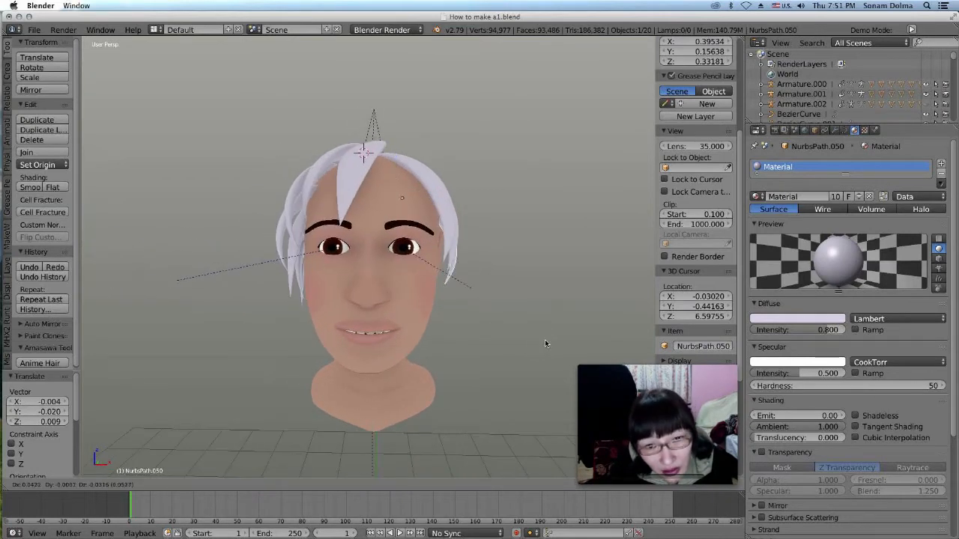
{"action": "left_click", "coordinate": [544, 345]}
{"action": "mouse_move", "coordinate": [544, 345]}
{"action": "middle_mouse_down"}
{"action": "mouse_move", "coordinate": [443, 343]}
{"action": "mouse_move", "coordinate": [544, 357]}
{"action": "middle_mouse_up"}
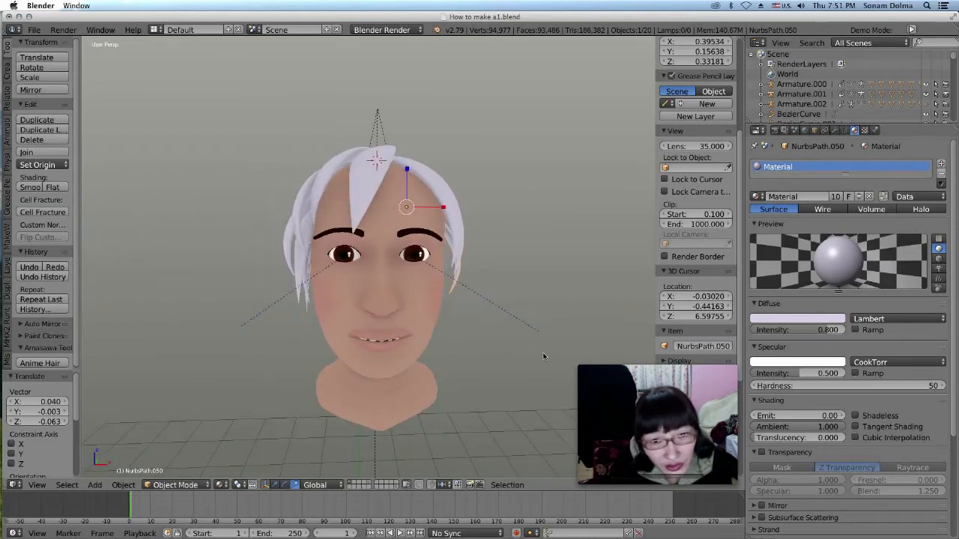
Rotate the strand in front of the ear by small angles from front and side views, and nudge it against the cheek.
{"action": "key", "text": "r"}
{"action": "left_click", "coordinate": [555, 358]}
{"action": "key", "text": "g"}
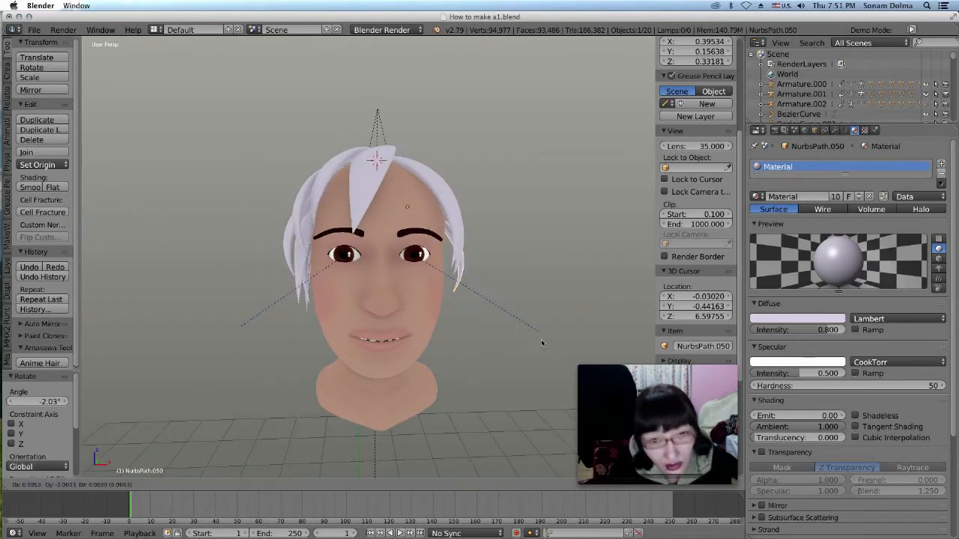
{"action": "left_click", "coordinate": [544, 341]}
{"action": "key", "text": "g"}
{"action": "left_click", "coordinate": [539, 328]}
{"action": "middle_click_drag", "start_coordinate": [539, 328], "coordinate": [364, 325]}
{"action": "key", "text": "r"}
{"action": "left_click", "coordinate": [457, 310]}
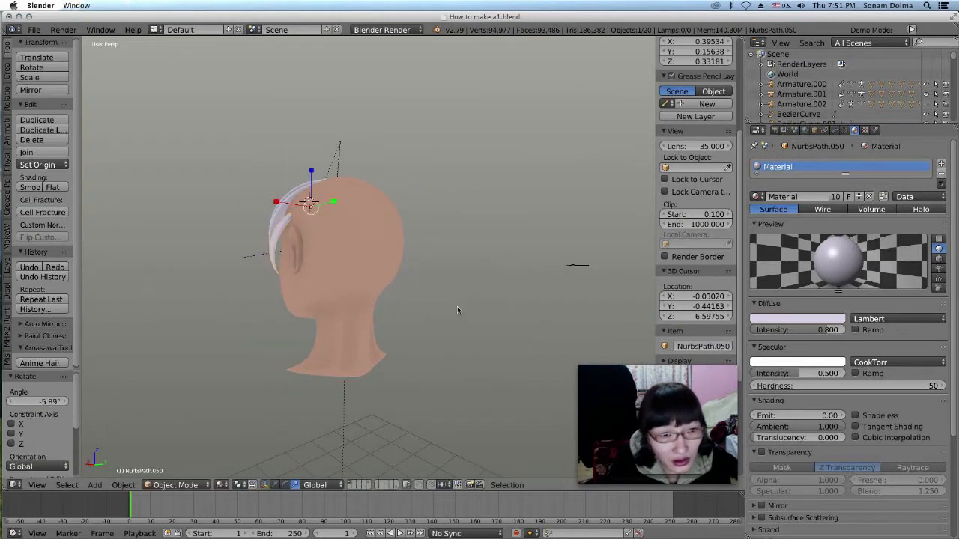
Duplicate the strand in front of the ear, place the copy slightly lower, and rotate it from several angles.
{"action": "key", "text": "shift+d"}
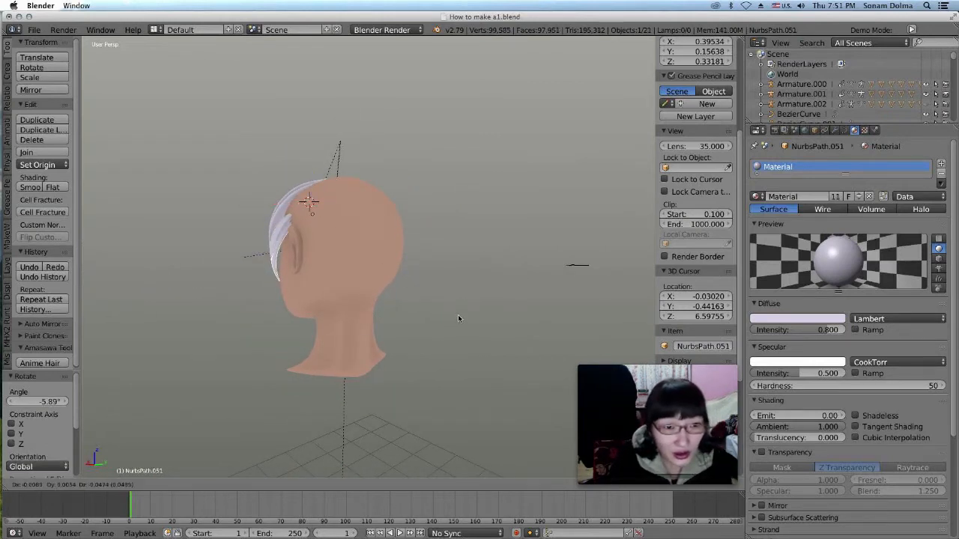
{"action": "left_click", "coordinate": [461, 324]}
{"action": "middle_click_drag", "start_coordinate": [477, 354], "coordinate": [555, 357]}
{"action": "key", "text": "r"}
{"action": "left_click", "coordinate": [495, 365]}
{"action": "middle_click_drag", "start_coordinate": [409, 345], "coordinate": [397, 400]}
{"action": "key", "text": "r"}
{"action": "left_click", "coordinate": [512, 338]}
Edit the new ear strand's curve, moving its tip and middle control points so it hangs straighter along the face.
{"action": "left_click", "coordinate": [177, 486]}
{"action": "left_click", "coordinate": [179, 459]}
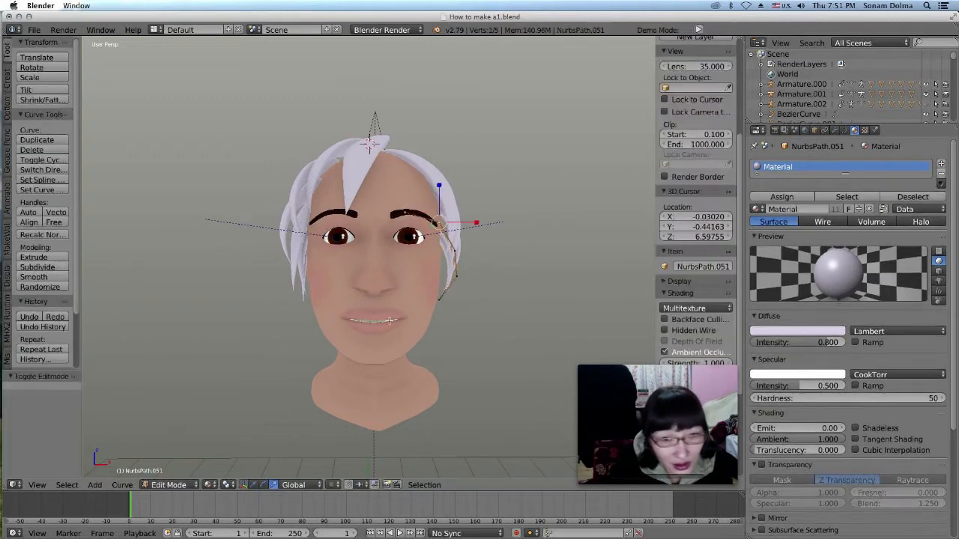
{"action": "key", "text": "g"}
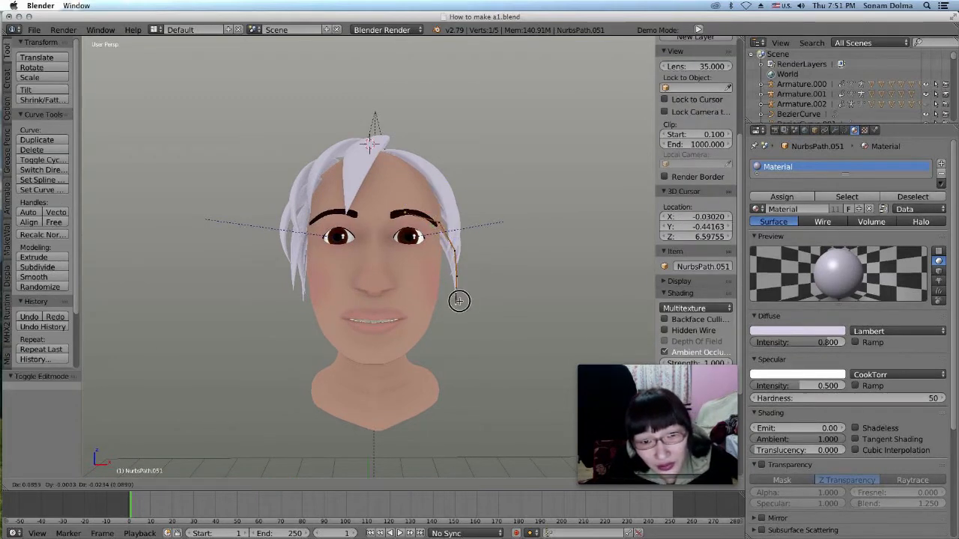
{"action": "left_click", "coordinate": [458, 300]}
{"action": "key", "text": "g"}
{"action": "left_click", "coordinate": [453, 256]}
{"action": "key", "text": "g"}
{"action": "left_click", "coordinate": [456, 288]}
{"action": "key", "text": "g"}
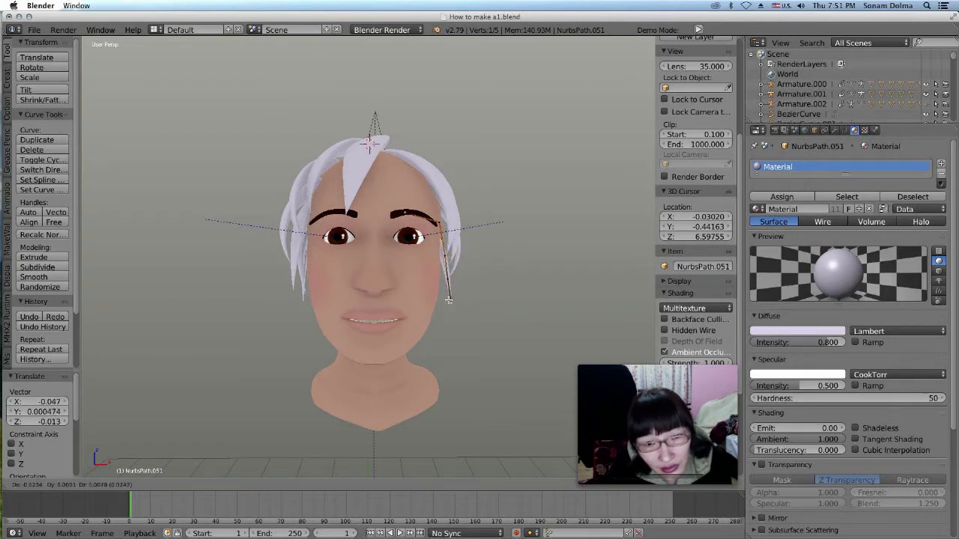
{"action": "left_click", "coordinate": [438, 300]}
{"action": "key", "text": "g"}
{"action": "left_click", "coordinate": [451, 252]}
Straighten the ear strand's upper curve as seen from the side by moving a control point, and return to Object Mode.
{"action": "middle_click_drag", "start_coordinate": [464, 263], "coordinate": [372, 302]}
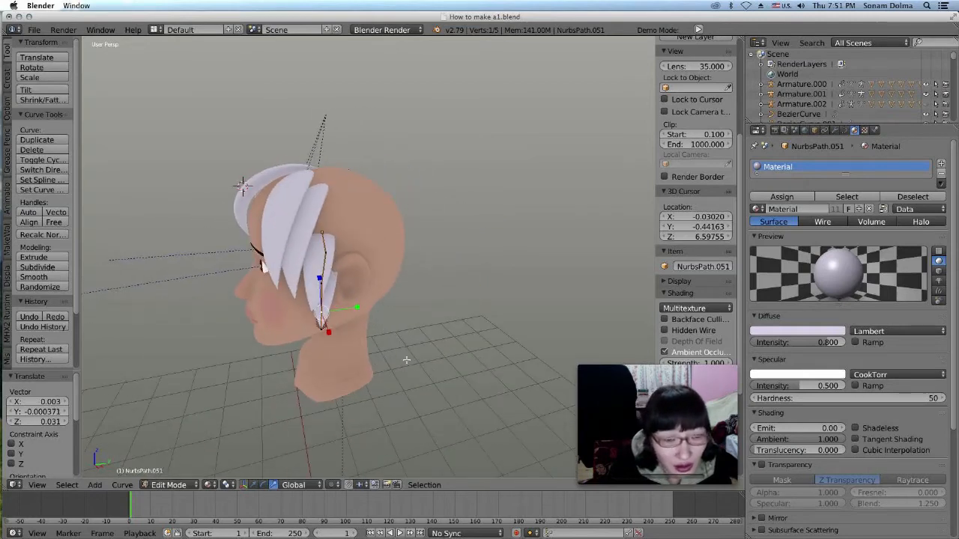
{"action": "key", "text": "g"}
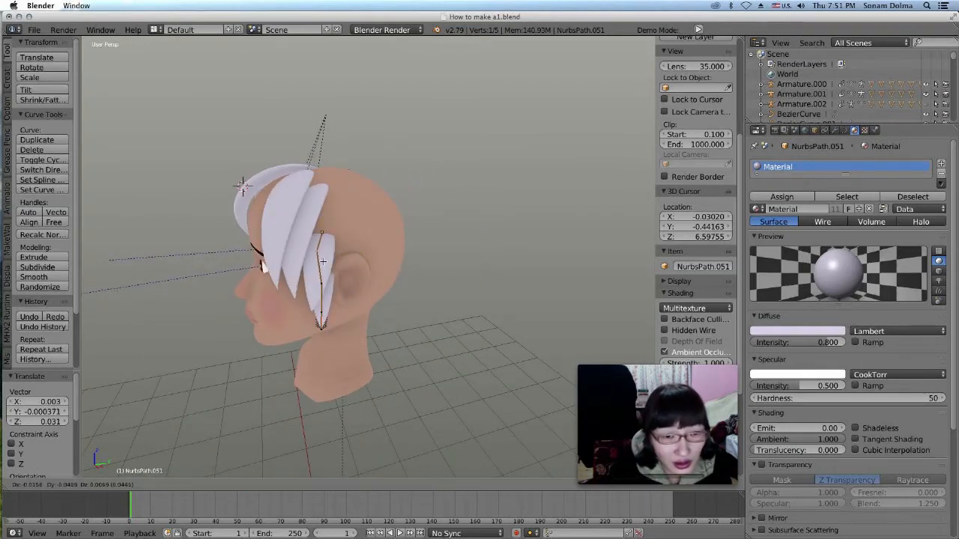
{"action": "left_click", "coordinate": [323, 262]}
{"action": "left_click", "coordinate": [170, 485]}
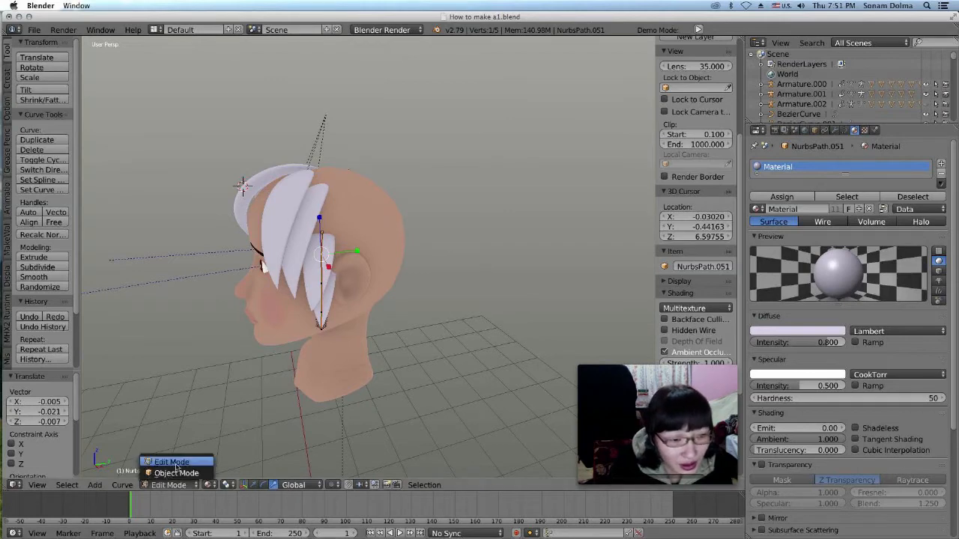
{"action": "left_click", "coordinate": [175, 471]}
{"action": "middle_click_drag", "start_coordinate": [393, 318], "coordinate": [491, 332]}
Duplicate the large side strand beside the central bang and rotate the copy about 31.3° from above over the forehead.
{"action": "key", "text": "shift+d"}
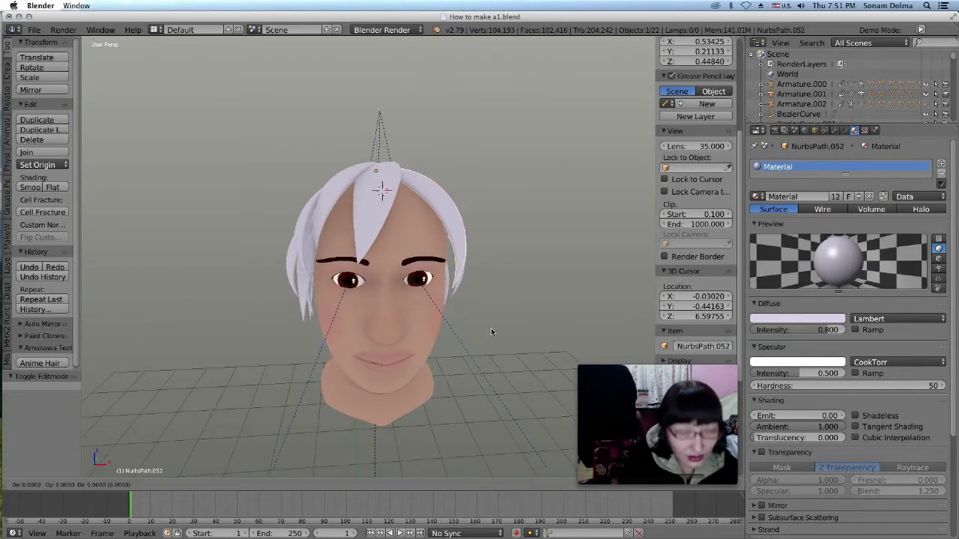
{"action": "left_click", "coordinate": [486, 339]}
{"action": "middle_click_drag", "start_coordinate": [523, 335], "coordinate": [455, 381]}
{"action": "key", "text": "r"}
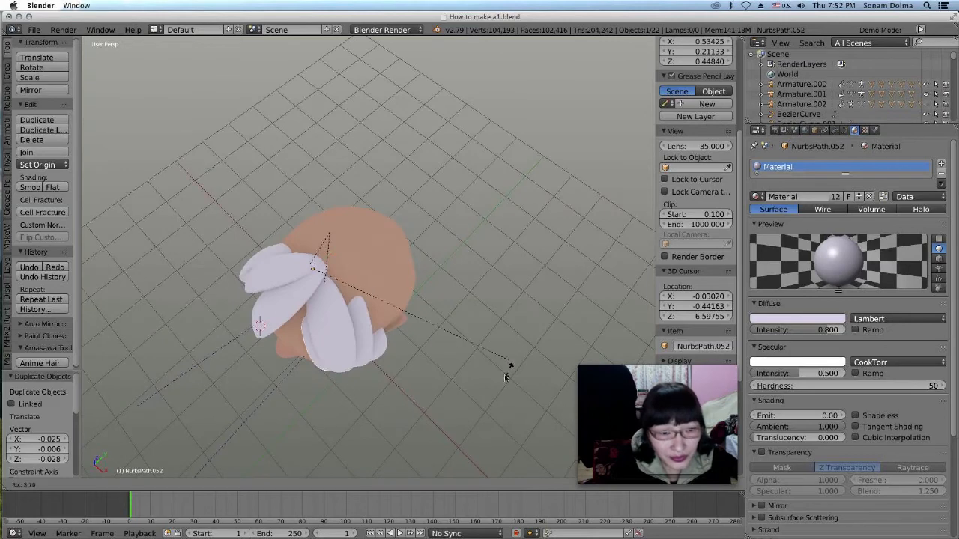
{"action": "left_click", "coordinate": [414, 401]}
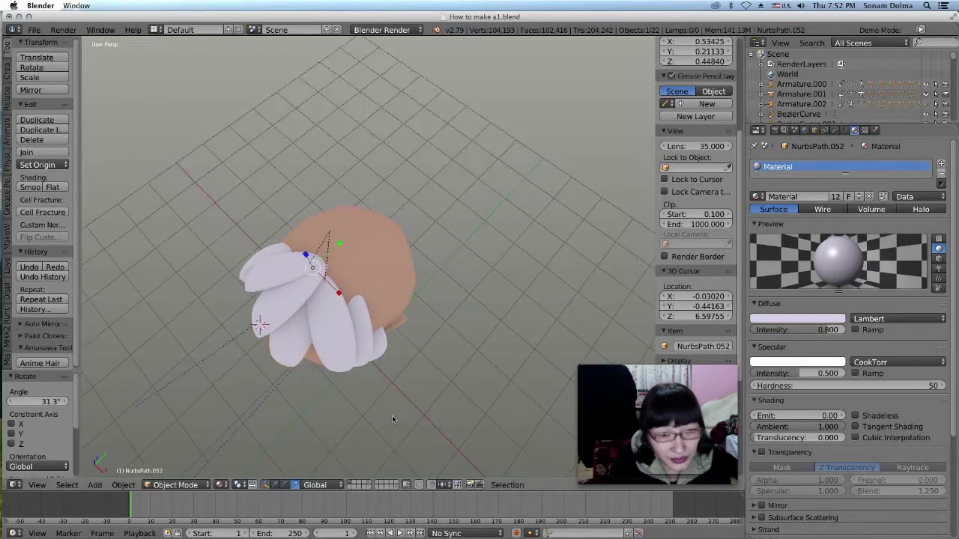
Scale the new forehead strand down to about 0.44 × 0.17 × 0.37 and nudge it into place.
{"action": "middle_click_drag", "start_coordinate": [392, 415], "coordinate": [456, 321]}
{"action": "key", "text": "s"}
{"action": "left_click", "coordinate": [456, 298]}
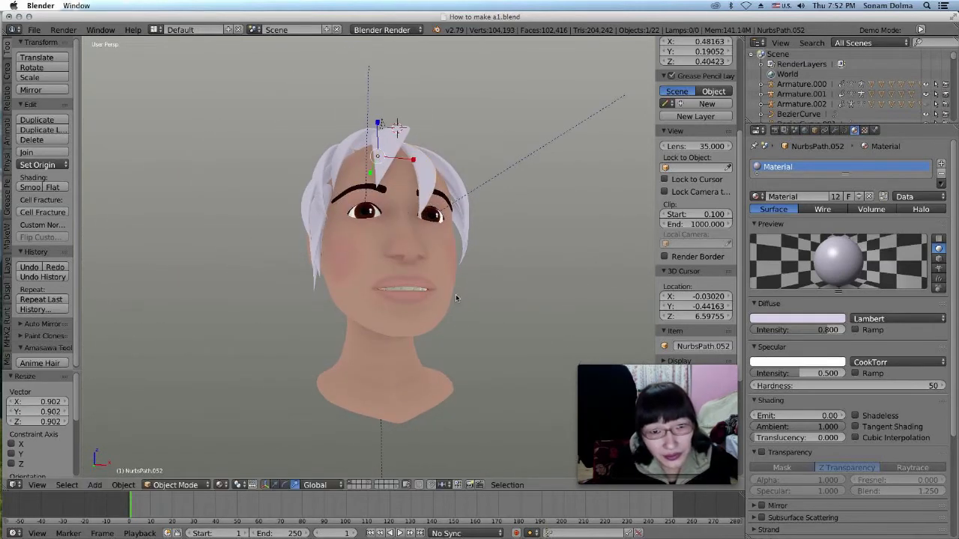
{"action": "key", "text": "g"}
{"action": "left_click", "coordinate": [461, 292]}
{"action": "mouse_move", "coordinate": [524, 322]}
{"action": "middle_mouse_down"}
{"action": "mouse_move", "coordinate": [443, 347]}
{"action": "mouse_move", "coordinate": [517, 318]}
{"action": "middle_mouse_up"}
{"action": "key", "text": "s"}
{"action": "left_click", "coordinate": [420, 342]}
{"action": "key", "text": "s"}
{"action": "left_click", "coordinate": [501, 323]}
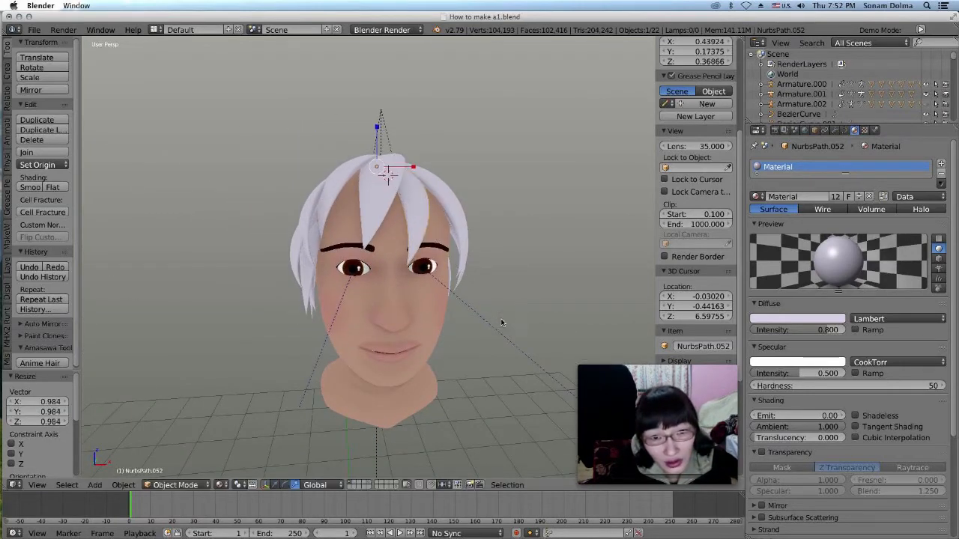
Move the forehead strand slightly upward and rotate it about -1.38° to fit between its neighbours.
{"action": "key", "text": "g"}
{"action": "left_click", "coordinate": [499, 317]}
{"action": "middle_click_drag", "start_coordinate": [498, 317], "coordinate": [322, 329]}
{"action": "key", "text": "r"}
{"action": "left_click", "coordinate": [525, 320]}
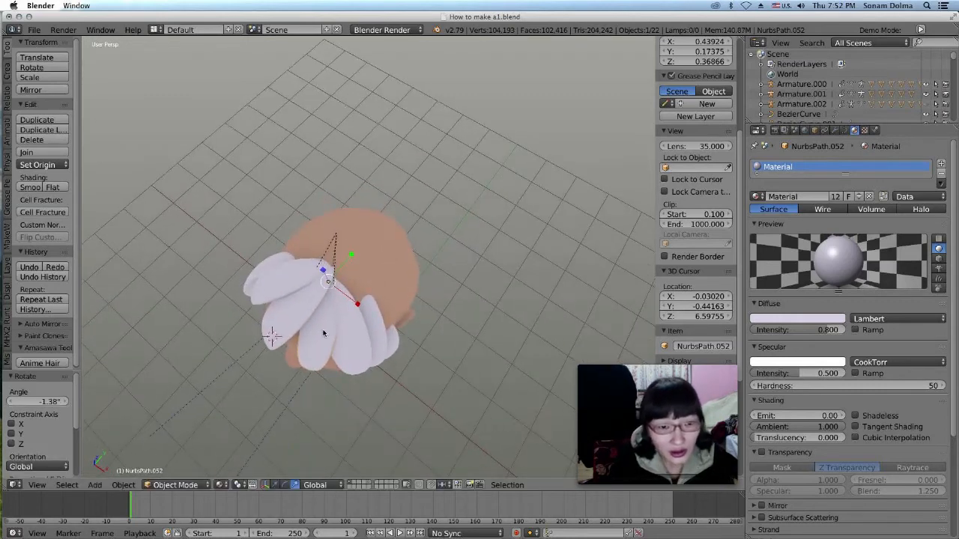
Duplicate the central bang in place, rotate the copy about 194° from above, and move it toward the back of the head.
{"action": "right_click", "coordinate": [306, 300]}
{"action": "key", "text": "shift+d"}
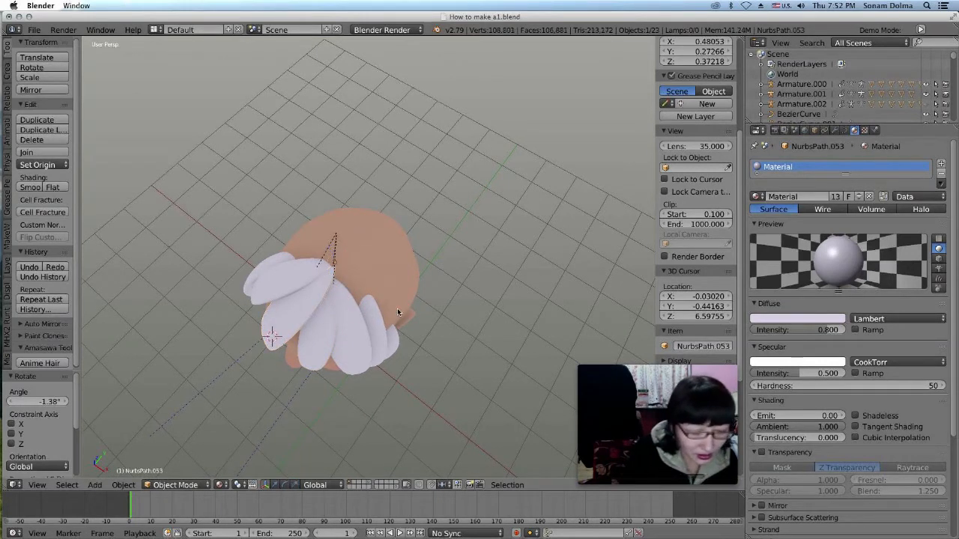
{"action": "right_click", "coordinate": [398, 307]}
{"action": "key", "text": "r"}
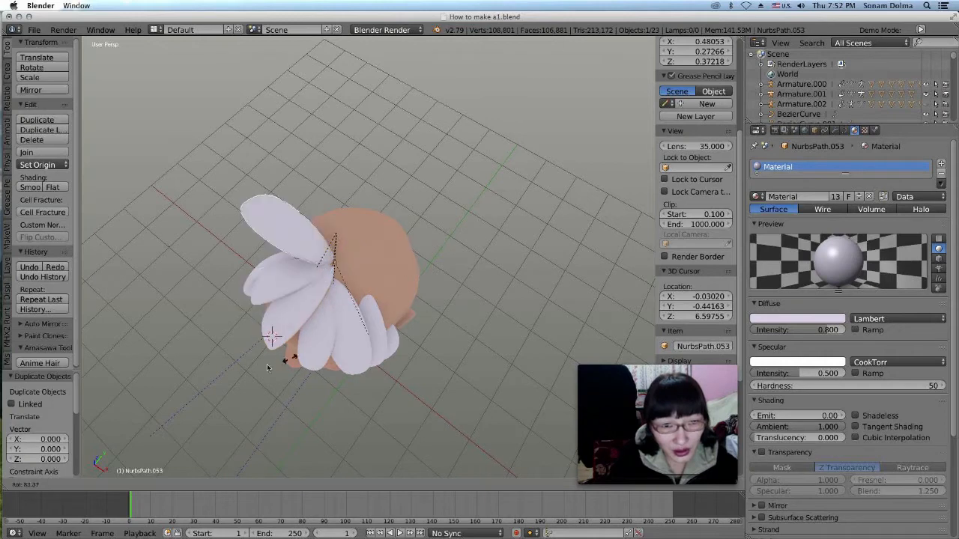
{"action": "left_click", "coordinate": [305, 290]}
{"action": "key", "text": "g"}
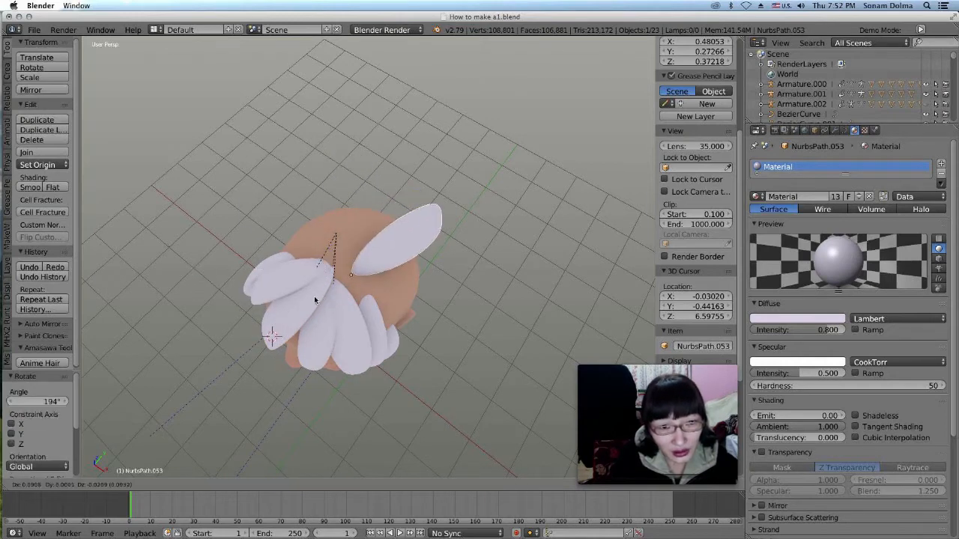
{"action": "left_click", "coordinate": [294, 309]}
Edit the back strand's curve and pull its tip down the back of the head.
{"action": "middle_click_drag", "start_coordinate": [383, 277], "coordinate": [437, 238]}
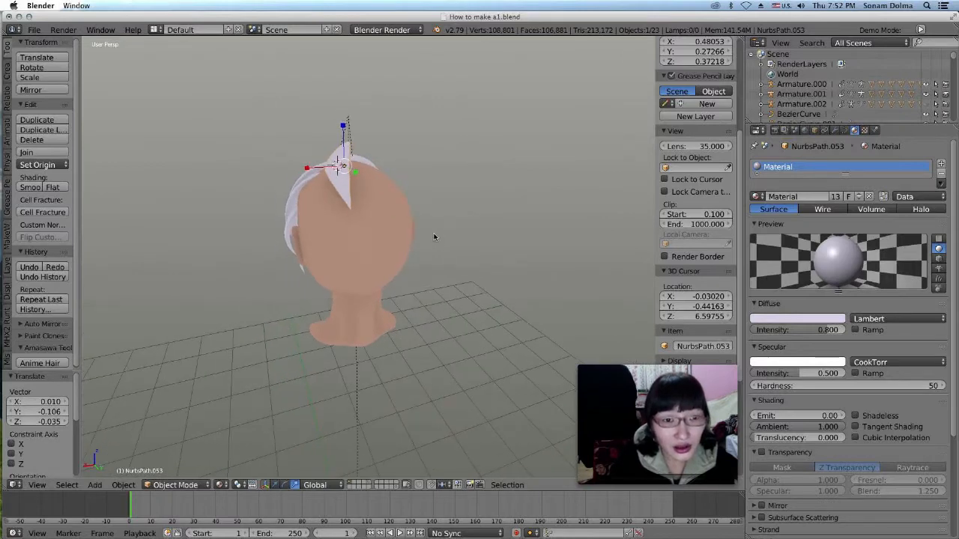
{"action": "left_click", "coordinate": [177, 485]}
{"action": "left_click", "coordinate": [174, 462]}
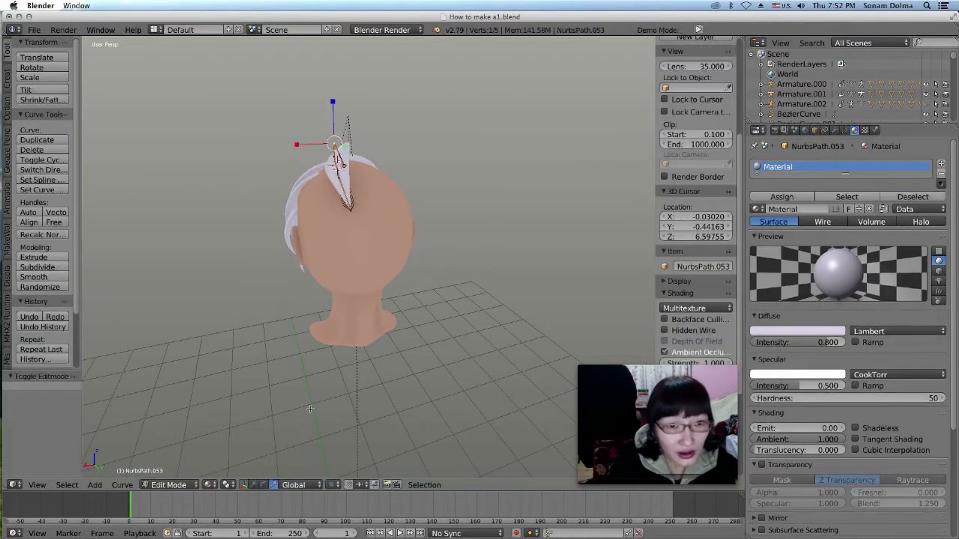
{"action": "right_click", "coordinate": [351, 205]}
{"action": "key", "text": "g"}
{"action": "left_click", "coordinate": [338, 222]}
{"action": "key", "text": "g"}
{"action": "left_click", "coordinate": [337, 225]}
Move the back strand's upper control points to straighten its start at the crown.
{"action": "key", "text": "g"}
{"action": "left_click", "coordinate": [342, 159]}
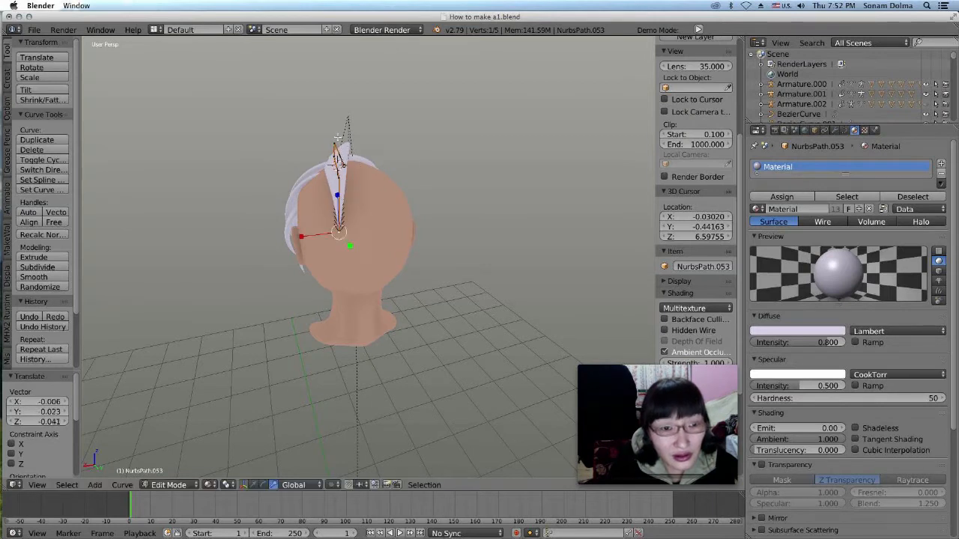
{"action": "key", "text": "g"}
{"action": "left_click", "coordinate": [341, 163]}
{"action": "key", "text": "g"}
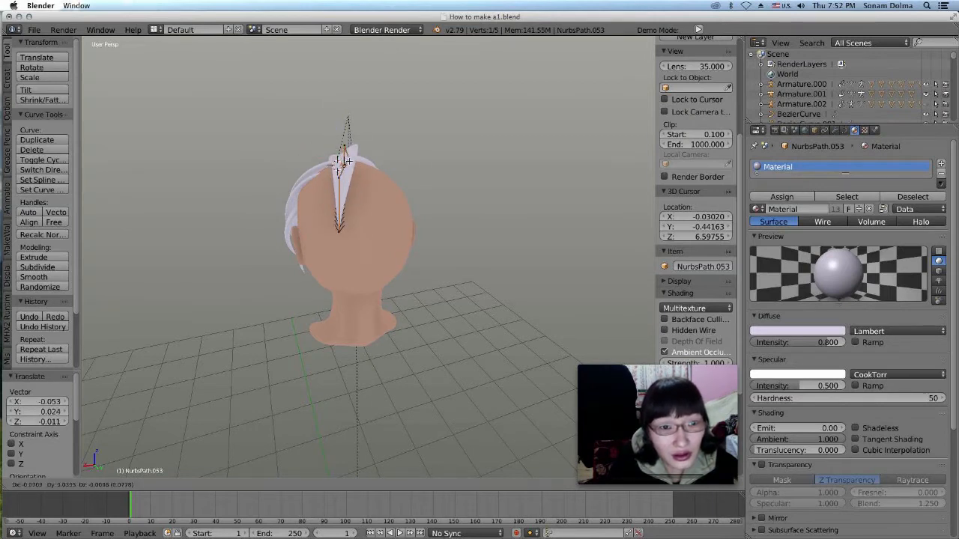
{"action": "left_click", "coordinate": [342, 160]}
{"action": "key", "text": "g"}
{"action": "left_click", "coordinate": [350, 177]}
{"action": "middle_click_drag", "start_coordinate": [350, 178], "coordinate": [559, 256]}
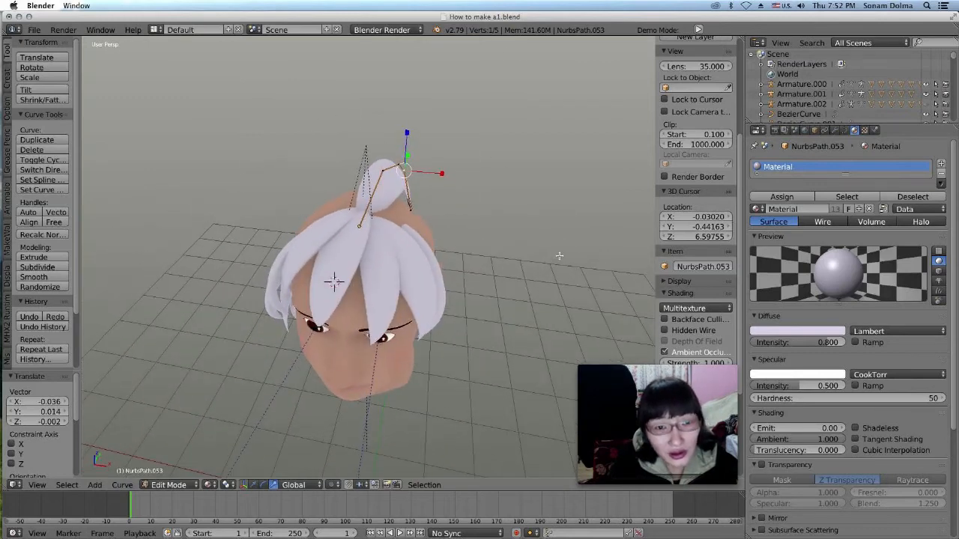
Return to Object Mode and rotate the back strand twice from the front to turn it around the crown.
{"action": "left_click", "coordinate": [168, 486]}
{"action": "left_click", "coordinate": [173, 473]}
{"action": "key", "text": "r"}
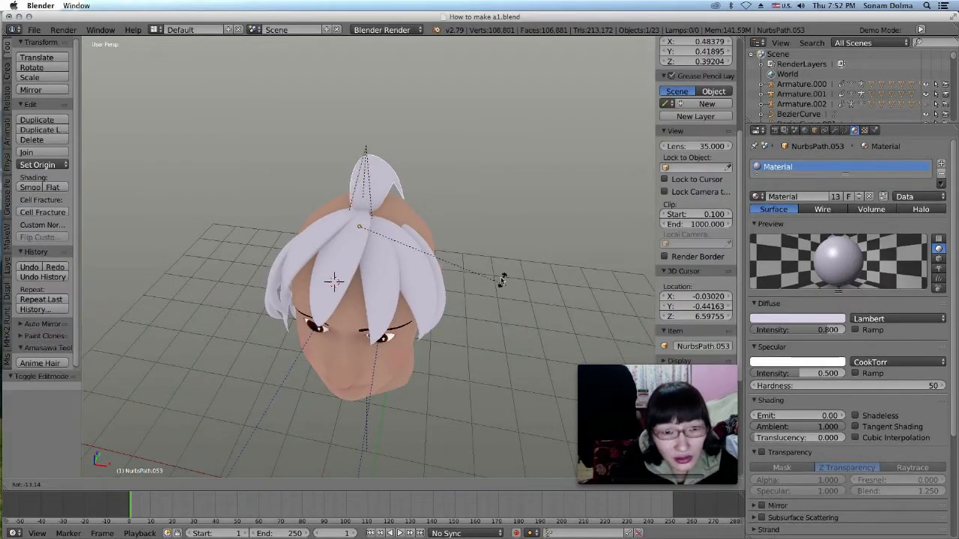
{"action": "left_click", "coordinate": [498, 276]}
{"action": "key", "text": "r"}
{"action": "left_click", "coordinate": [478, 261]}
Rotate the back strand about 18.2° in a second view and shift it to meet the front strands at the crown.
{"action": "middle_click_drag", "start_coordinate": [478, 262], "coordinate": [290, 242]}
{"action": "key", "text": "r"}
{"action": "left_click", "coordinate": [434, 231]}
{"action": "key", "text": "r"}
{"action": "left_click", "coordinate": [433, 255]}
{"action": "middle_click_drag", "start_coordinate": [429, 254], "coordinate": [552, 265]}
{"action": "key", "text": "g"}
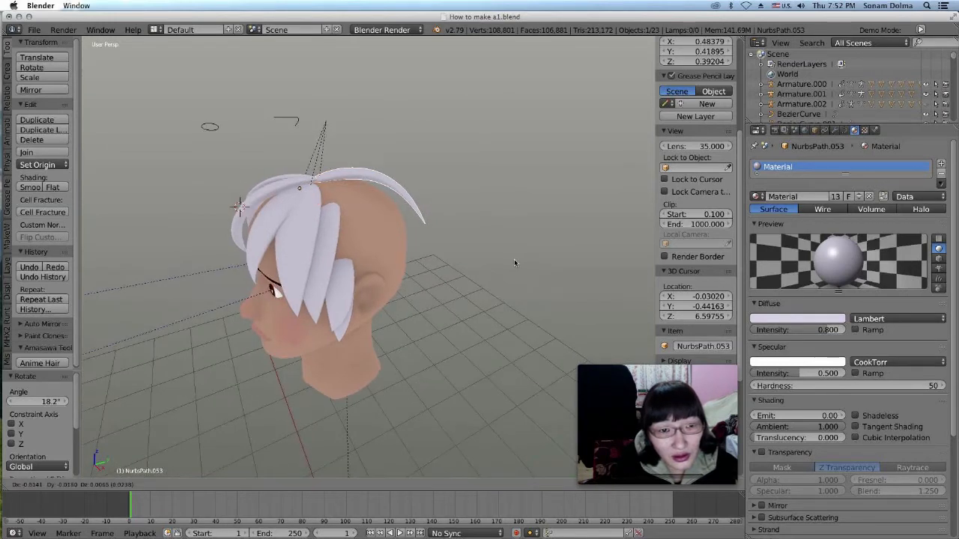
{"action": "left_click", "coordinate": [439, 225]}
Edit the back strand's curve, moving its tip and middle control points so it runs down the back of the head.
{"action": "left_click", "coordinate": [187, 484]}
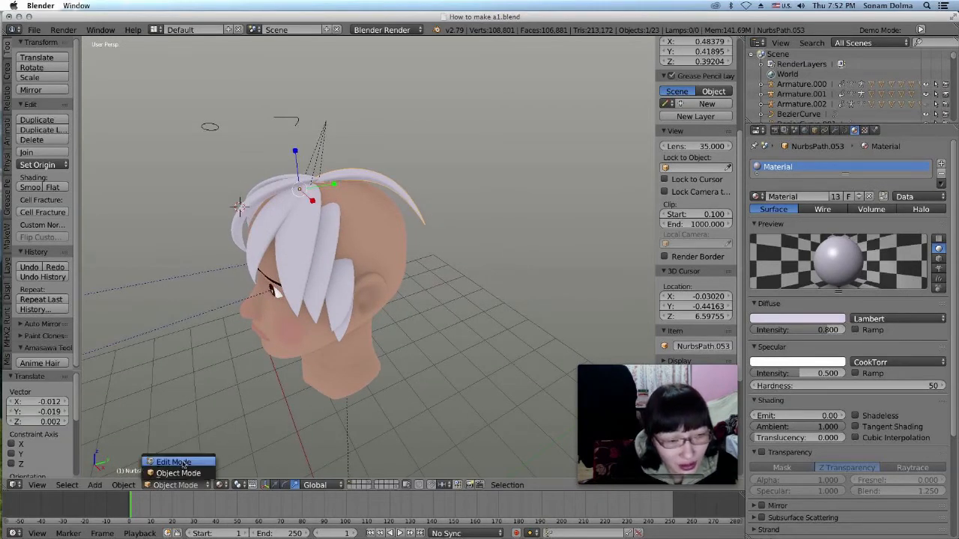
{"action": "left_click", "coordinate": [180, 461]}
{"action": "middle_click_drag", "start_coordinate": [403, 264], "coordinate": [307, 269]}
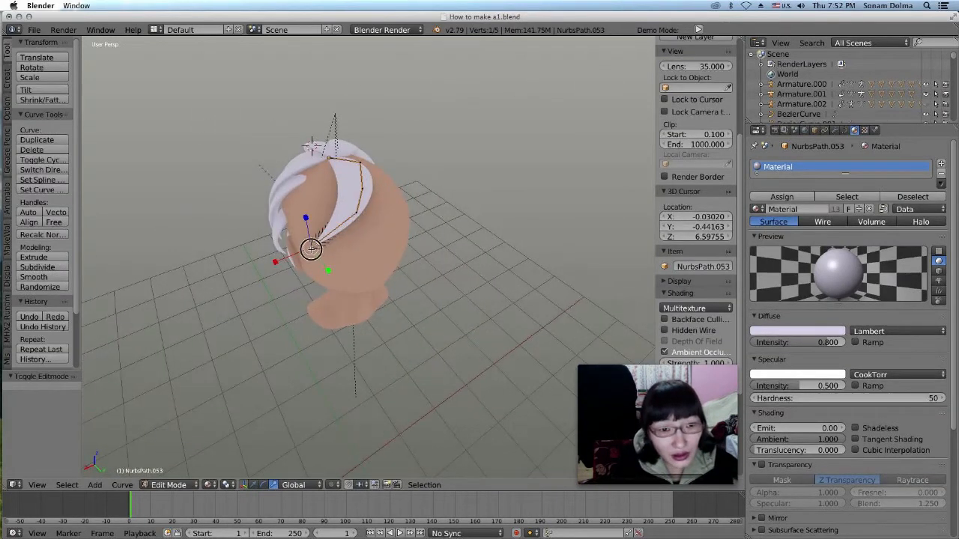
{"action": "key", "text": "g"}
{"action": "left_click", "coordinate": [375, 273]}
{"action": "right_click", "coordinate": [374, 214]}
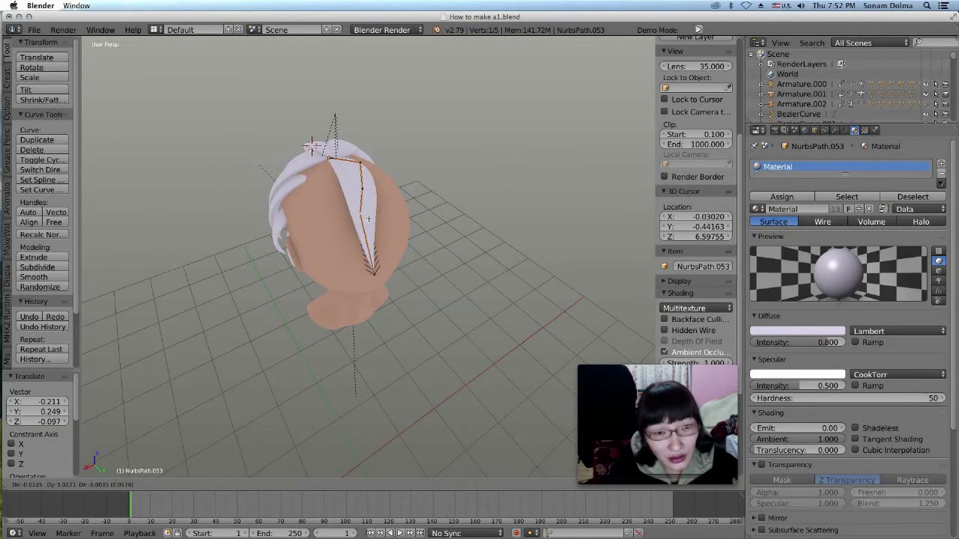
{"action": "key", "text": "g"}
{"action": "left_click", "coordinate": [374, 193]}
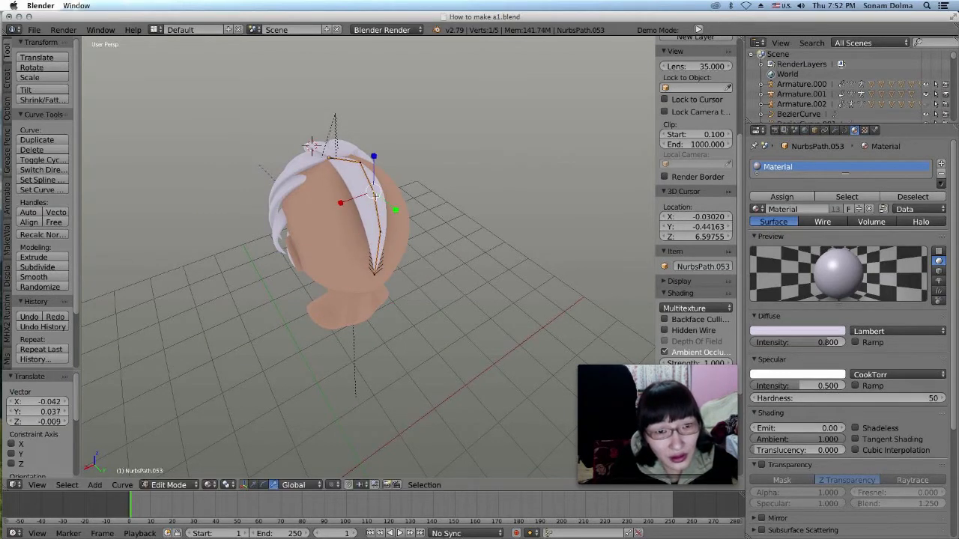
{"action": "key", "text": "g"}
{"action": "left_click", "coordinate": [339, 158]}
Move the back strand's tip and adjacent control point toward the centre of the head as seen from behind.
{"action": "middle_click_drag", "start_coordinate": [339, 158], "coordinate": [342, 206]}
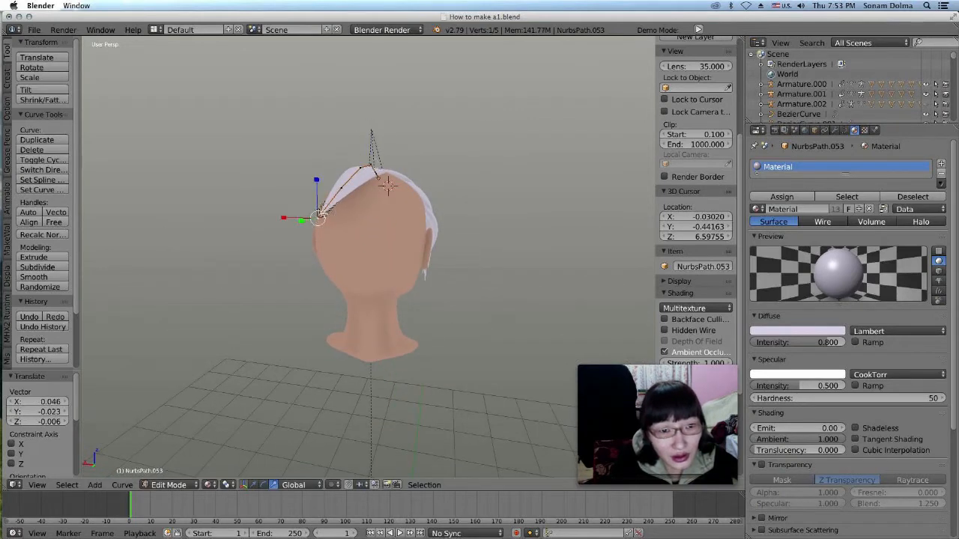
{"action": "key", "text": "g"}
{"action": "left_click", "coordinate": [355, 243]}
{"action": "right_click", "coordinate": [343, 189]}
{"action": "key", "text": "g"}
{"action": "left_click", "coordinate": [357, 194]}
Pull the back strand's lower control points in against the skull as seen from the side.
{"action": "middle_click_drag", "start_coordinate": [520, 291], "coordinate": [396, 270]}
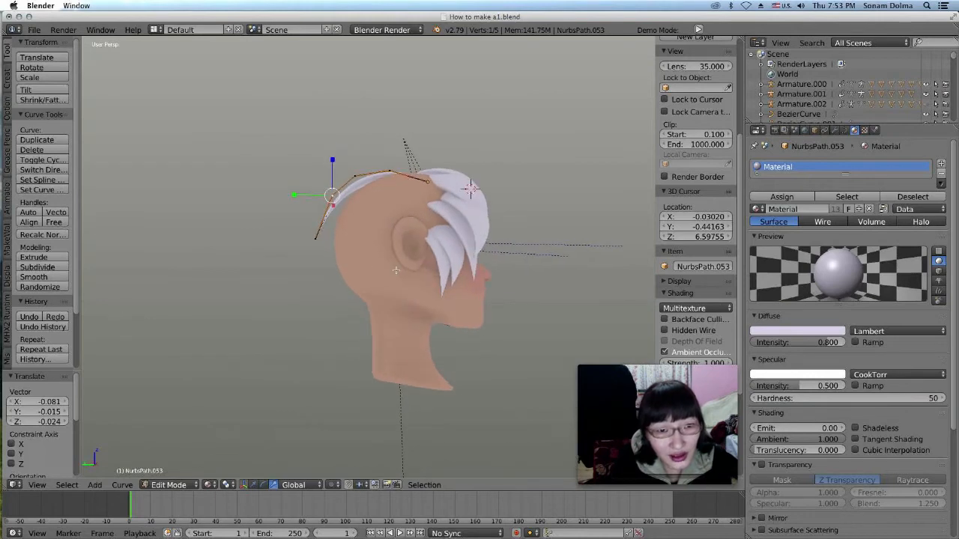
{"action": "key", "text": "g"}
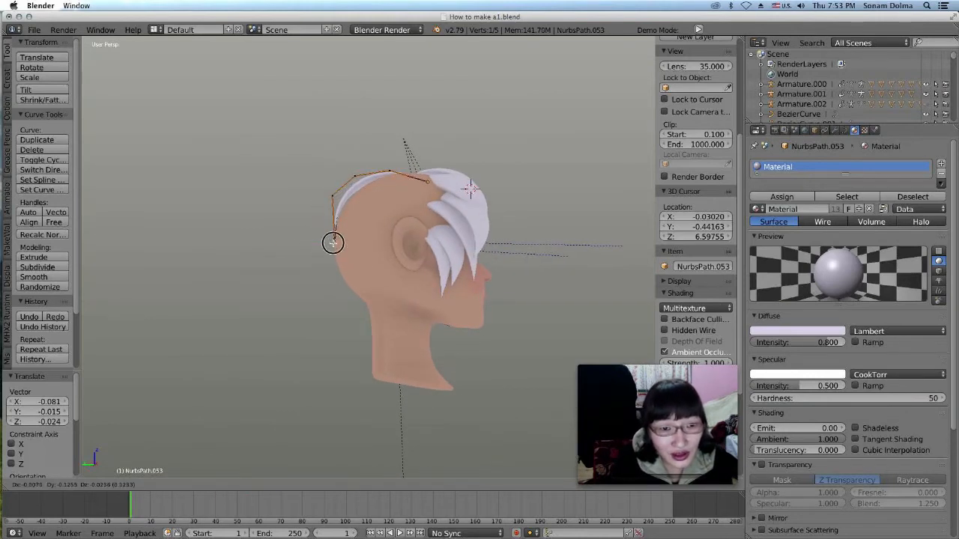
{"action": "left_click", "coordinate": [332, 243]}
{"action": "right_click", "coordinate": [328, 194]}
{"action": "key", "text": "g"}
{"action": "left_click", "coordinate": [334, 198]}
Align the back strand's middle control points along a smooth line down the back of the head.
{"action": "middle_click_drag", "start_coordinate": [373, 216], "coordinate": [436, 251]}
{"action": "key", "text": "g"}
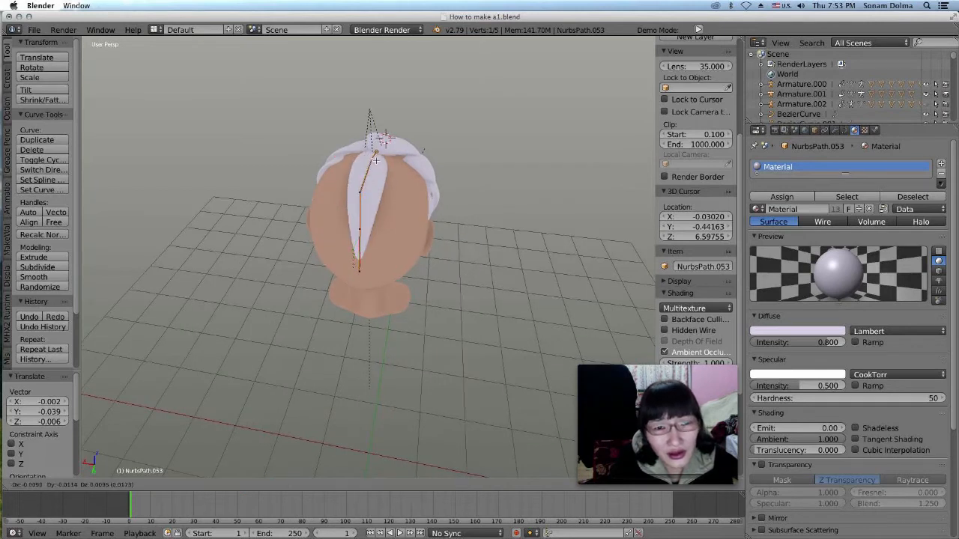
{"action": "left_click", "coordinate": [368, 196]}
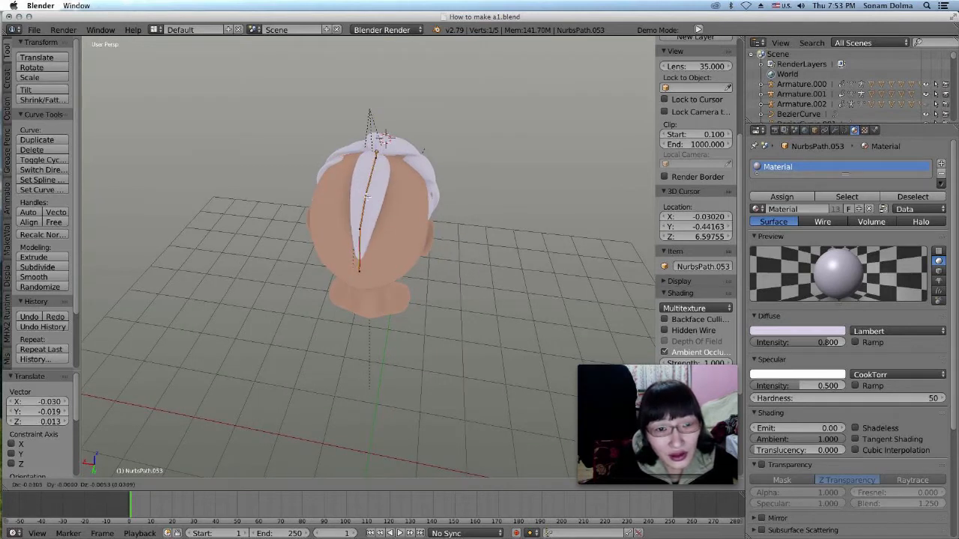
{"action": "right_click", "coordinate": [360, 229]}
{"action": "key", "text": "g"}
{"action": "left_click", "coordinate": [368, 231]}
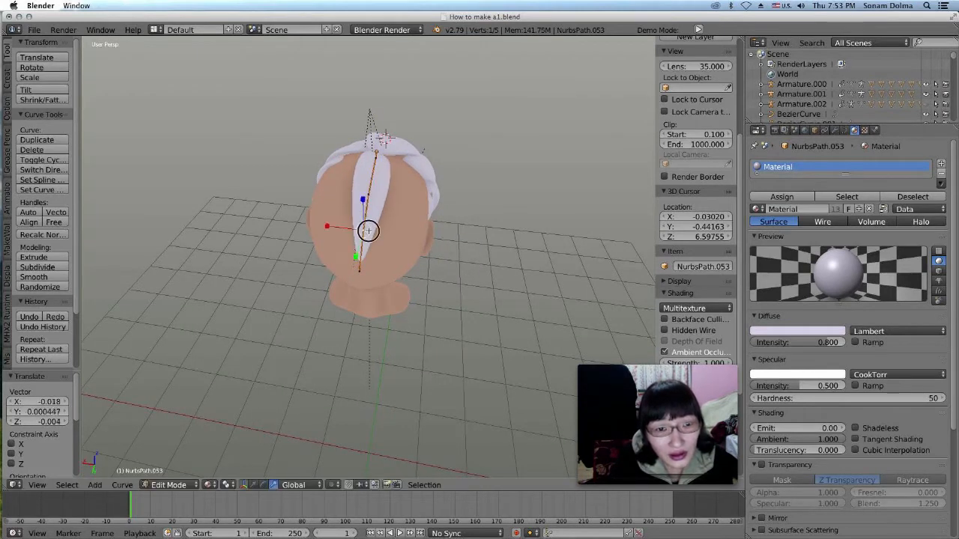
Duplicate the back strand, place the copy beside it toward the character's right side and rotate it about 2°.
{"action": "scroll", "coordinate": [426, 256], "scroll_direction": "up", "scroll_amount": 1}
{"action": "left_click", "coordinate": [168, 484]}
{"action": "left_click", "coordinate": [176, 473]}
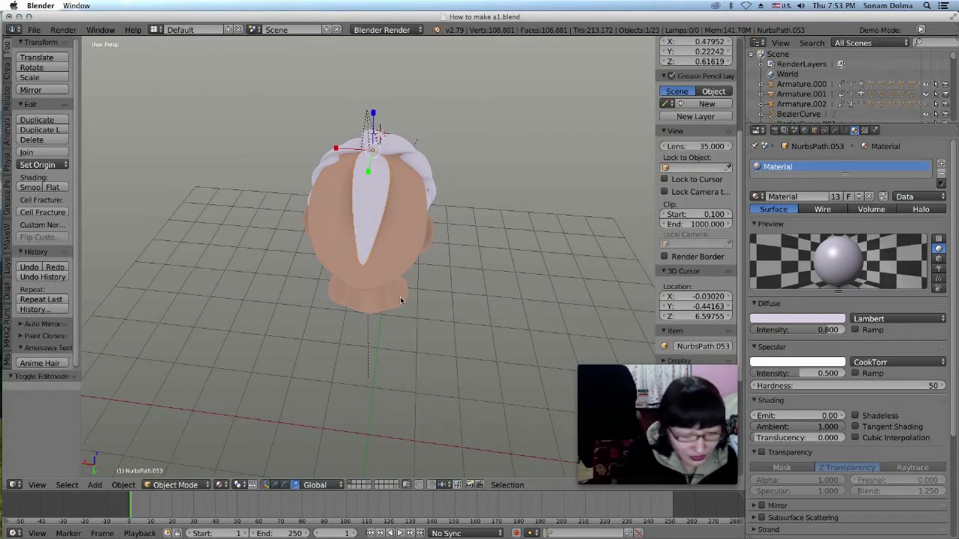
{"action": "key", "text": "shift+d"}
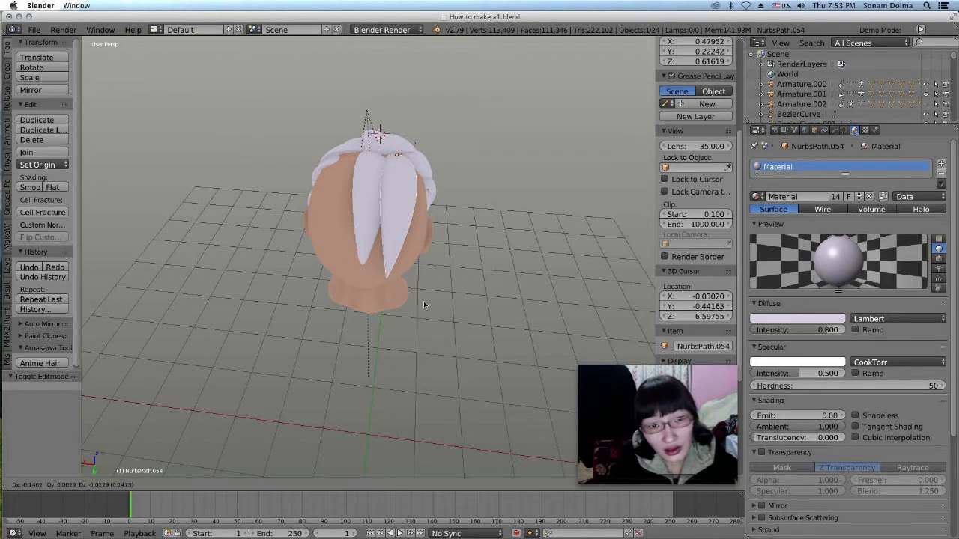
{"action": "left_click", "coordinate": [424, 303]}
{"action": "key", "text": "r"}
{"action": "left_click", "coordinate": [443, 295]}
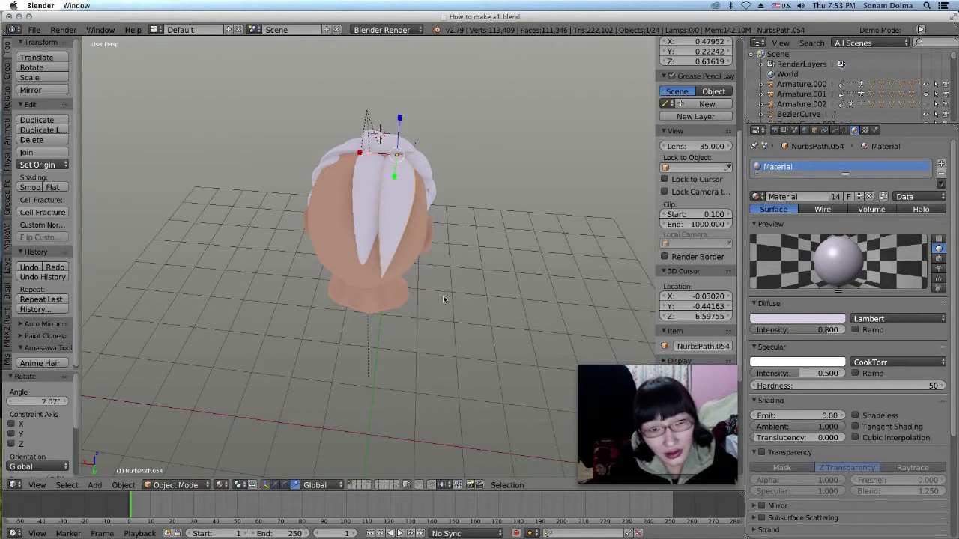
Fit the second back strand against the skull, rotating it about 3.5° in side view and 2.4° from behind.
{"action": "middle_click_drag", "start_coordinate": [474, 303], "coordinate": [339, 248]}
{"action": "key", "text": "g"}
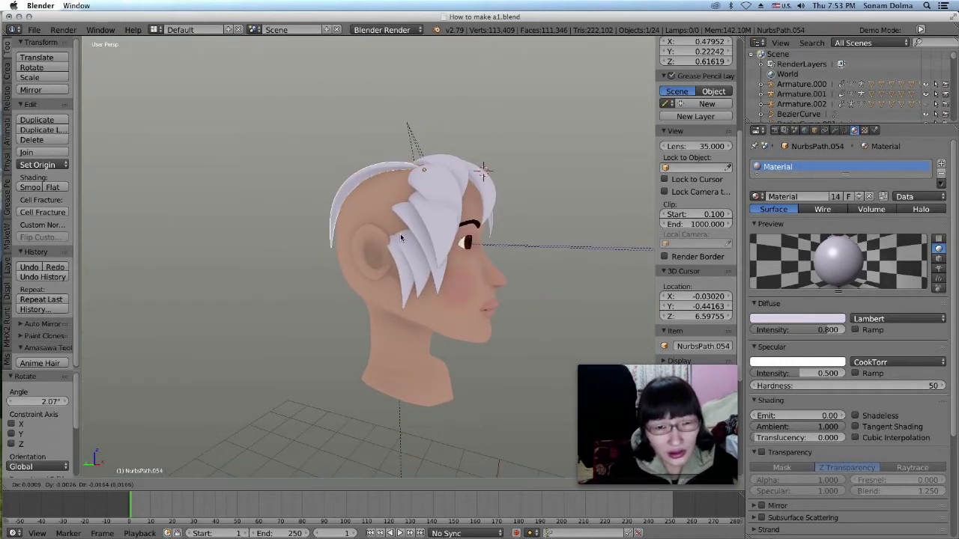
{"action": "left_click", "coordinate": [464, 245]}
{"action": "key", "text": "r"}
{"action": "left_click", "coordinate": [474, 250]}
{"action": "key", "text": "g"}
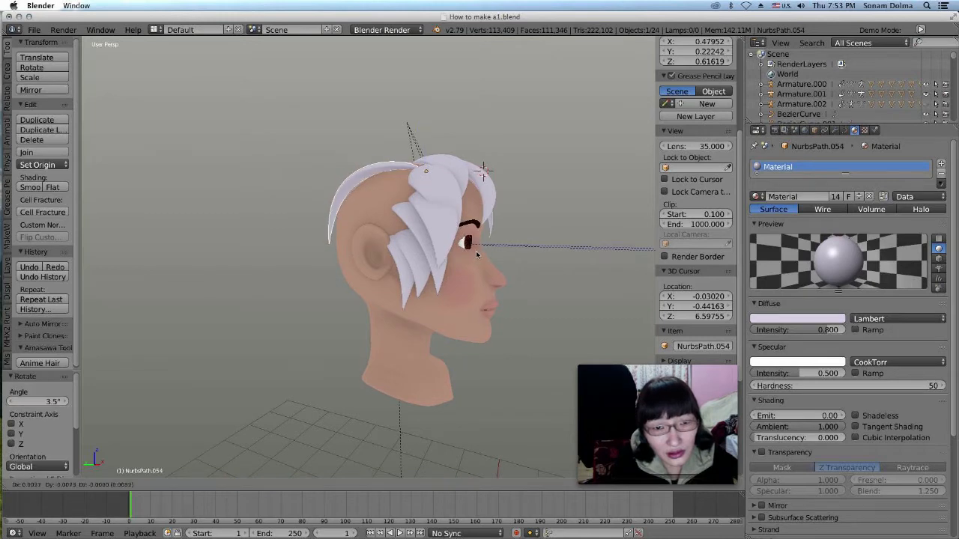
{"action": "left_click", "coordinate": [479, 252]}
{"action": "middle_click_drag", "start_coordinate": [478, 253], "coordinate": [569, 269]}
{"action": "key", "text": "r"}
{"action": "left_click", "coordinate": [553, 299]}
{"action": "middle_click_drag", "start_coordinate": [478, 301], "coordinate": [461, 359]}
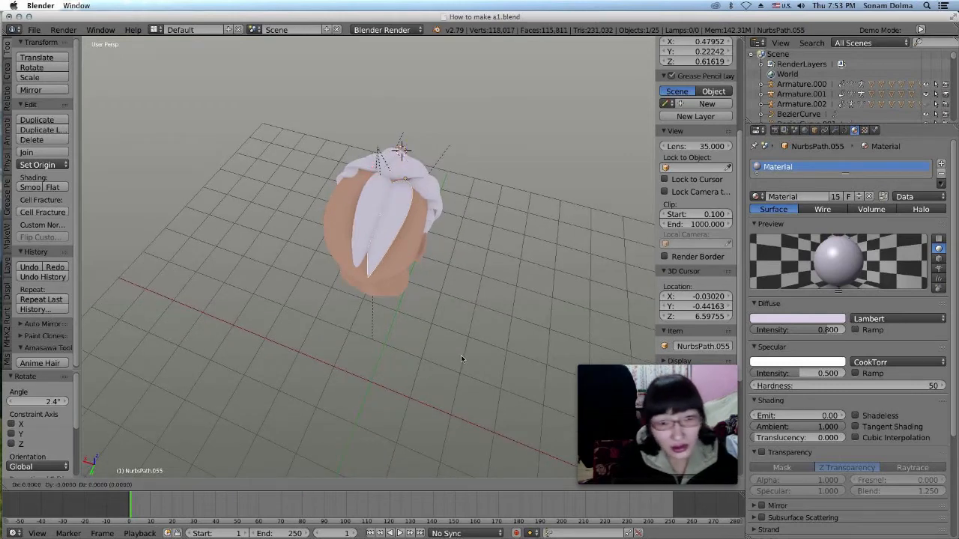
Duplicate the second back strand, place the copy farther toward the character's right side and rotate it about -39.9° from the front.
{"action": "key", "text": "shift+d"}
{"action": "left_click", "coordinate": [473, 367]}
{"action": "middle_click_drag", "start_coordinate": [429, 356], "coordinate": [235, 278]}
{"action": "key", "text": "r"}
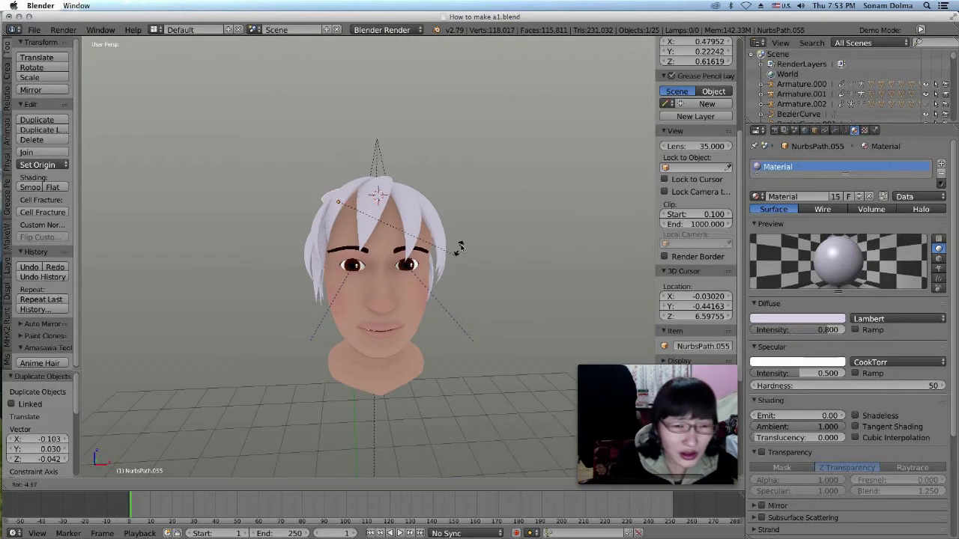
{"action": "left_click", "coordinate": [433, 183]}
{"action": "key", "text": "g"}
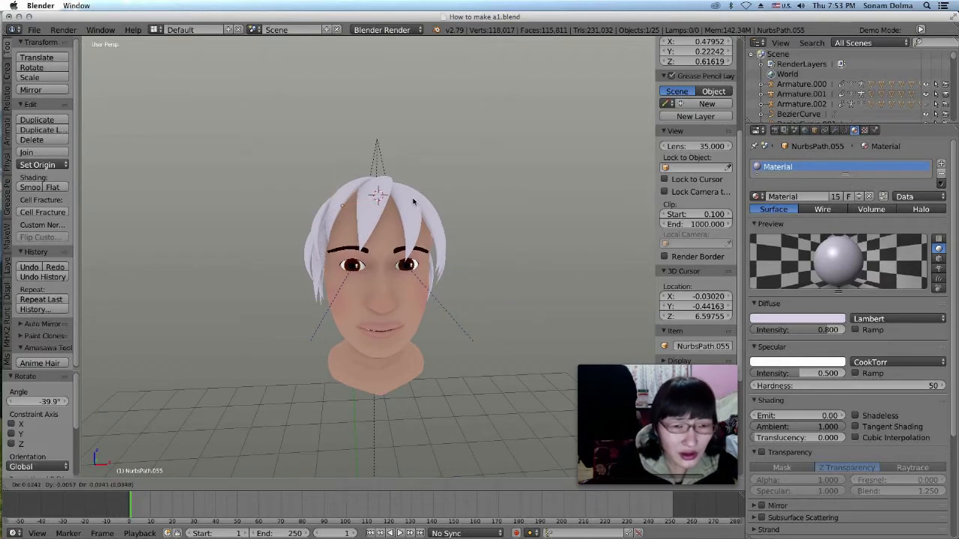
{"action": "left_click", "coordinate": [414, 199]}
{"action": "right_click", "coordinate": [414, 199]}
Reposition the third back strand against the head and tilt it about -3° to follow the skull.
{"action": "middle_click_drag", "start_coordinate": [414, 199], "coordinate": [497, 282]}
{"action": "key", "text": "g"}
{"action": "left_click", "coordinate": [487, 277]}
{"action": "key", "text": "g"}
{"action": "left_click", "coordinate": [473, 285]}
{"action": "key", "text": "r"}
{"action": "left_click", "coordinate": [516, 279]}
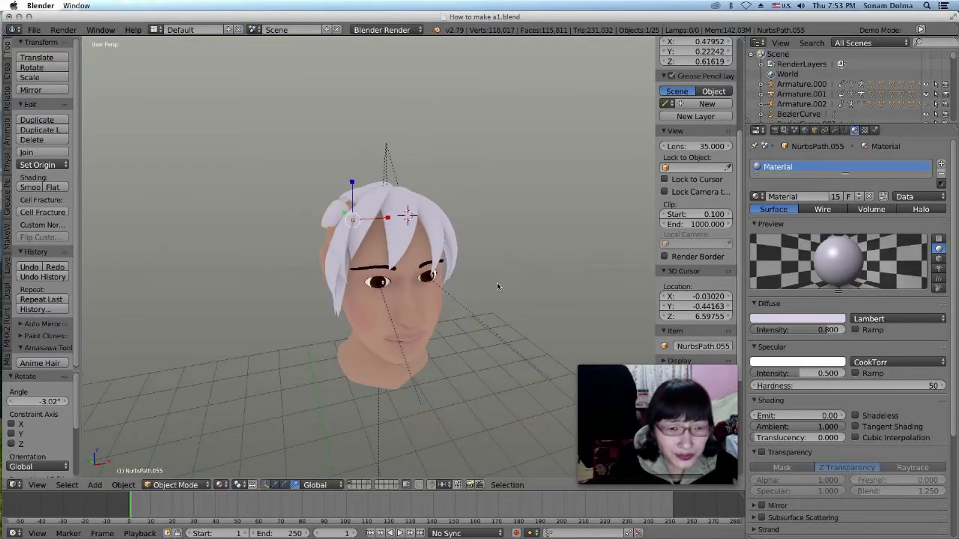
Duplicate the third back strand, place the copy lower toward the character's right ear and rotate it.
{"action": "key", "text": "shift+d"}
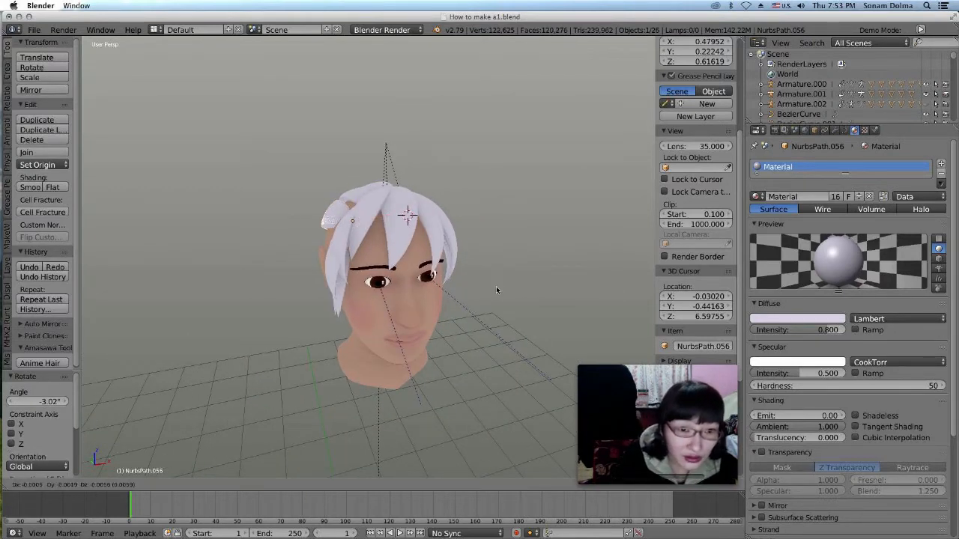
{"action": "left_click", "coordinate": [488, 305]}
{"action": "middle_click_drag", "start_coordinate": [491, 310], "coordinate": [472, 305]}
{"action": "key", "text": "r"}
{"action": "left_click", "coordinate": [472, 271]}
Adjust the fourth back strand's position and rotation to fit the side of the skull, finishing with a turn of about -4.2°.
{"action": "middle_click_drag", "start_coordinate": [472, 271], "coordinate": [580, 315]}
{"action": "key", "text": "r"}
{"action": "left_click", "coordinate": [522, 328]}
{"action": "key", "text": "g"}
{"action": "left_click", "coordinate": [518, 331]}
{"action": "middle_click_drag", "start_coordinate": [519, 331], "coordinate": [354, 361]}
{"action": "key", "text": "r"}
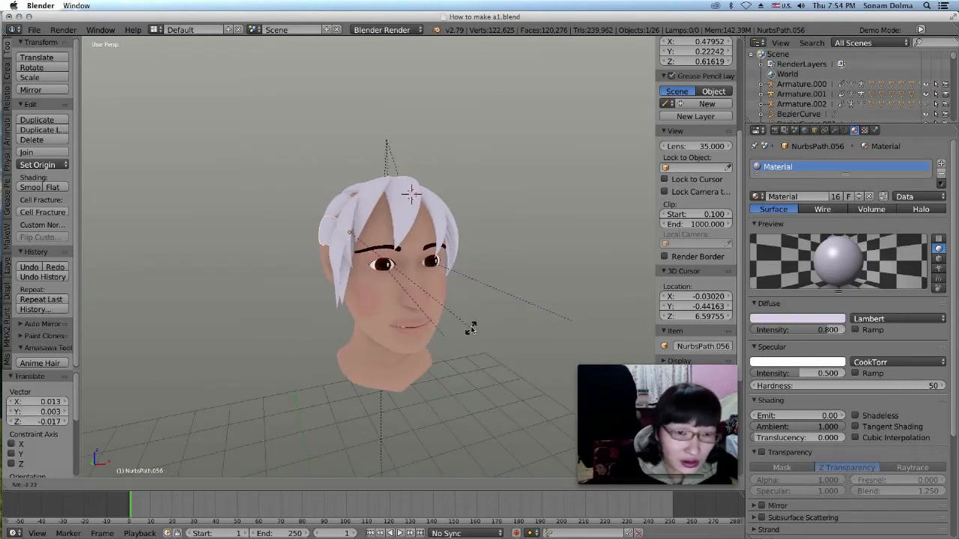
{"action": "left_click", "coordinate": [471, 320]}
Select the four back strands together and duplicate them in place.
{"action": "middle_click_drag", "start_coordinate": [470, 321], "coordinate": [435, 411]}
{"action": "right_click", "coordinate": [369, 272]}
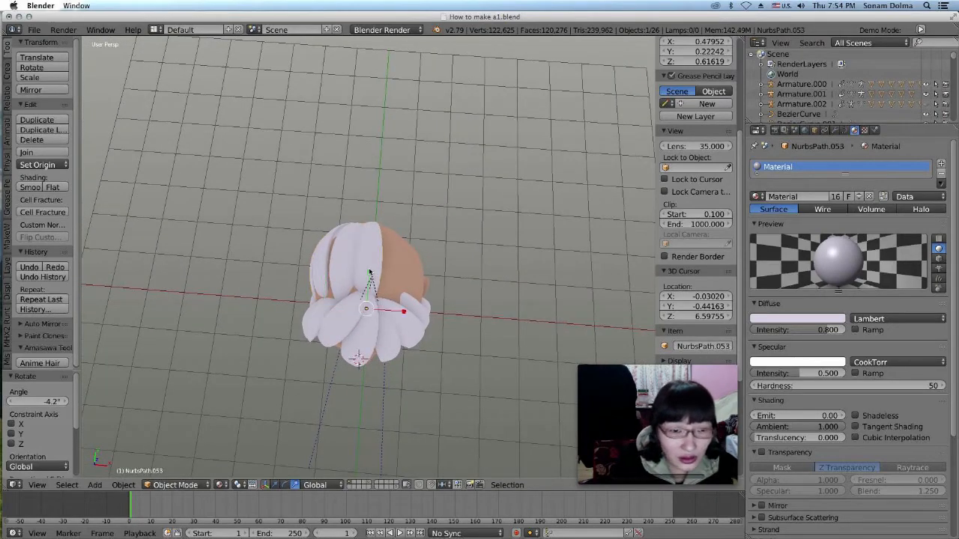
{"action": "middle_click_drag", "start_coordinate": [370, 267], "coordinate": [384, 265]}
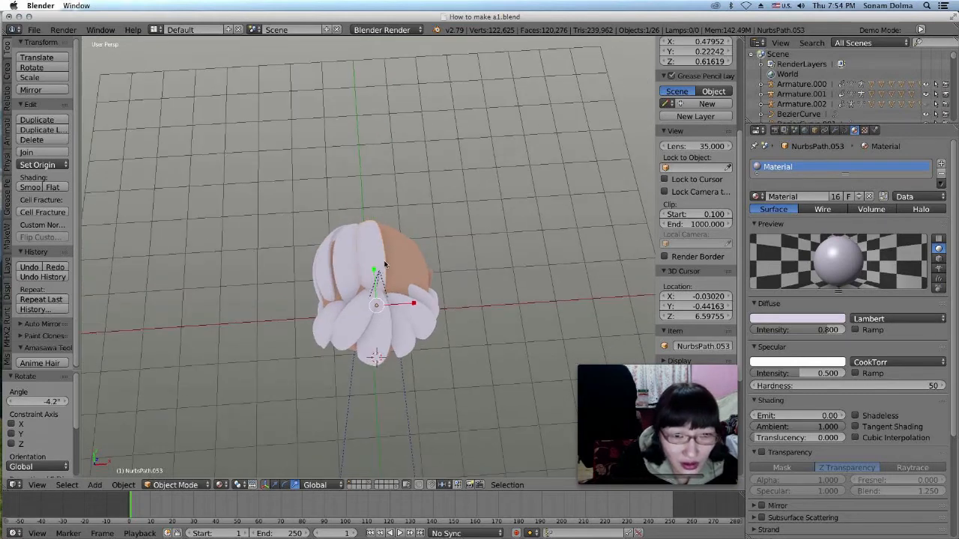
{"action": "right_click", "coordinate": [346, 265], "text": "shift"}
{"action": "right_click", "coordinate": [320, 271], "text": "shift"}
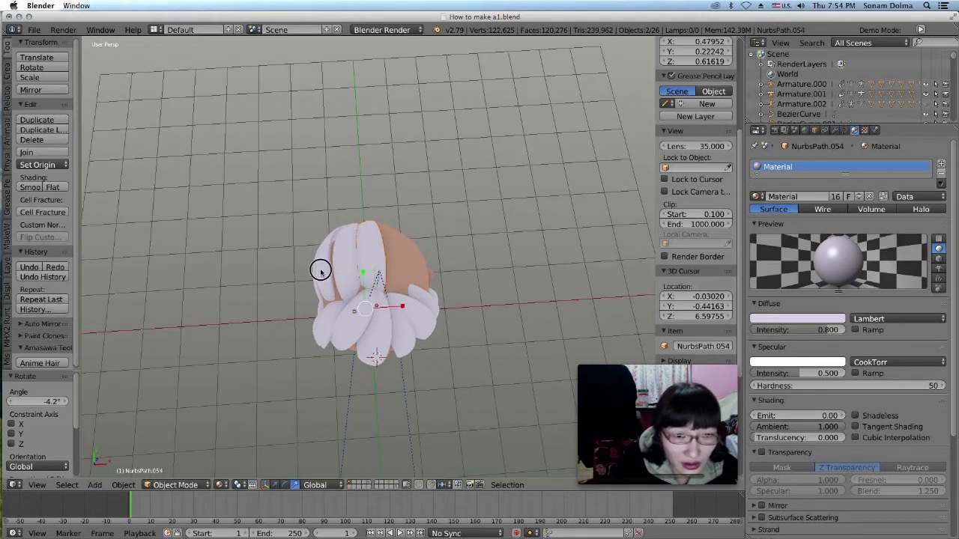
{"action": "right_click", "coordinate": [313, 286], "text": "shift"}
{"action": "middle_click_drag", "start_coordinate": [315, 287], "coordinate": [393, 213]}
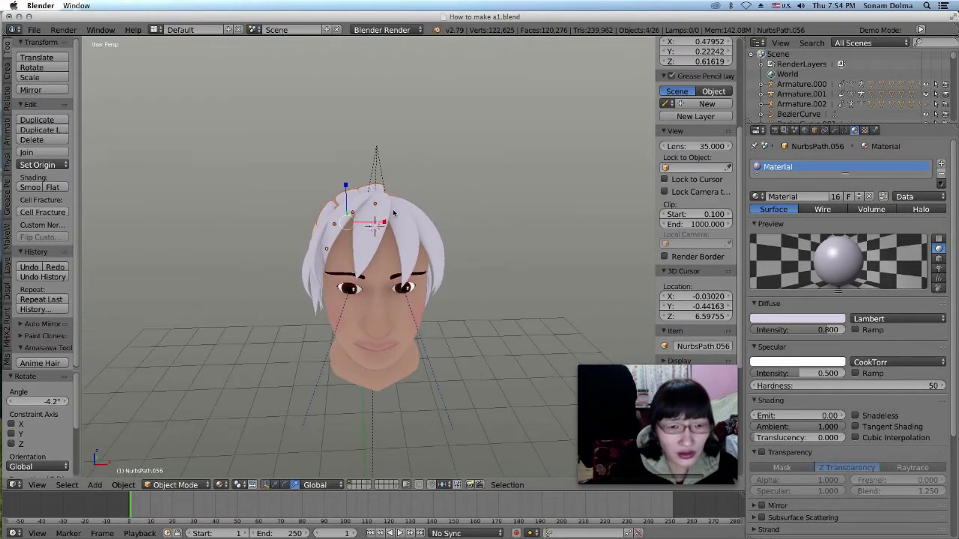
{"action": "key", "text": "shift+d"}
{"action": "right_click", "coordinate": [416, 178]}
{"action": "left_click", "coordinate": [415, 177]}
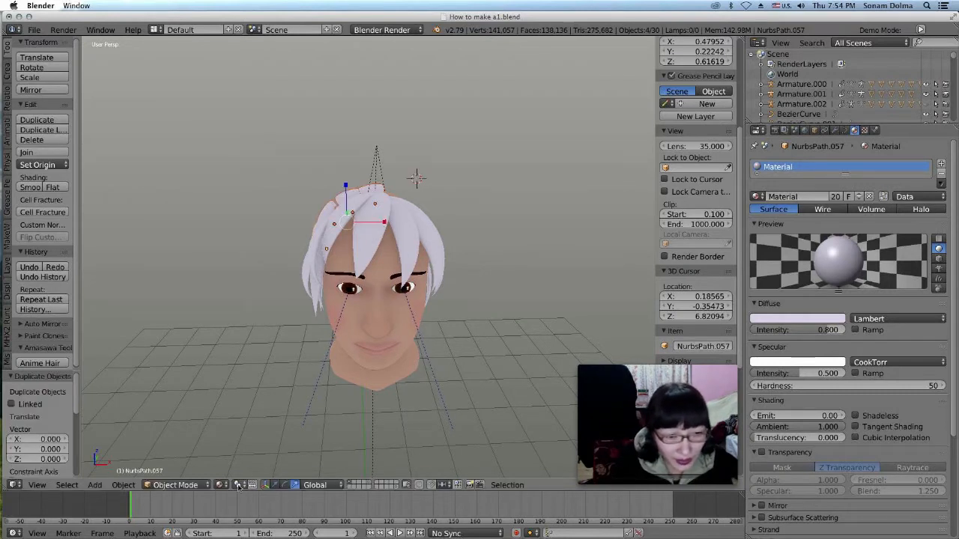
Snap the 3D cursor to the scene centre and set the pivot point to 3D Cursor.
{"action": "key", "text": "shift+s"}
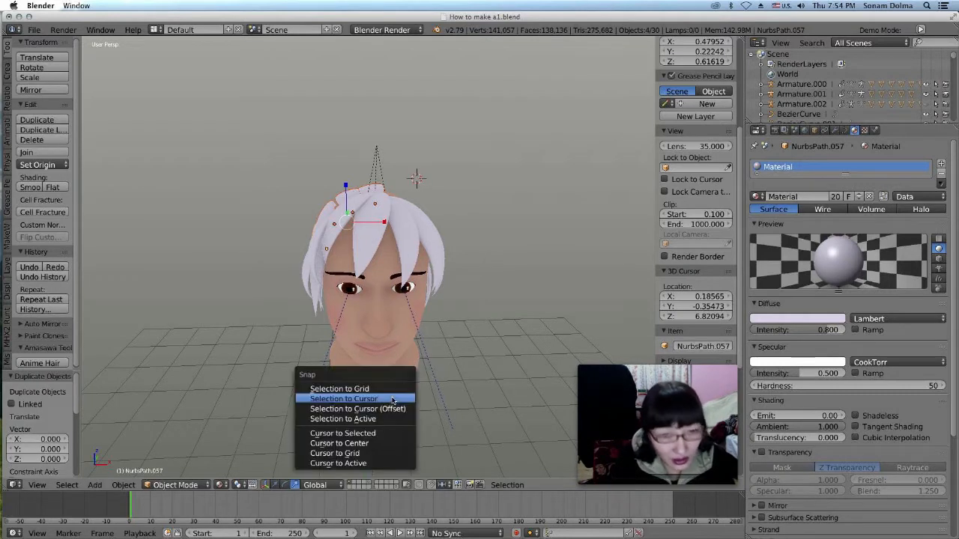
{"action": "left_click", "coordinate": [352, 443]}
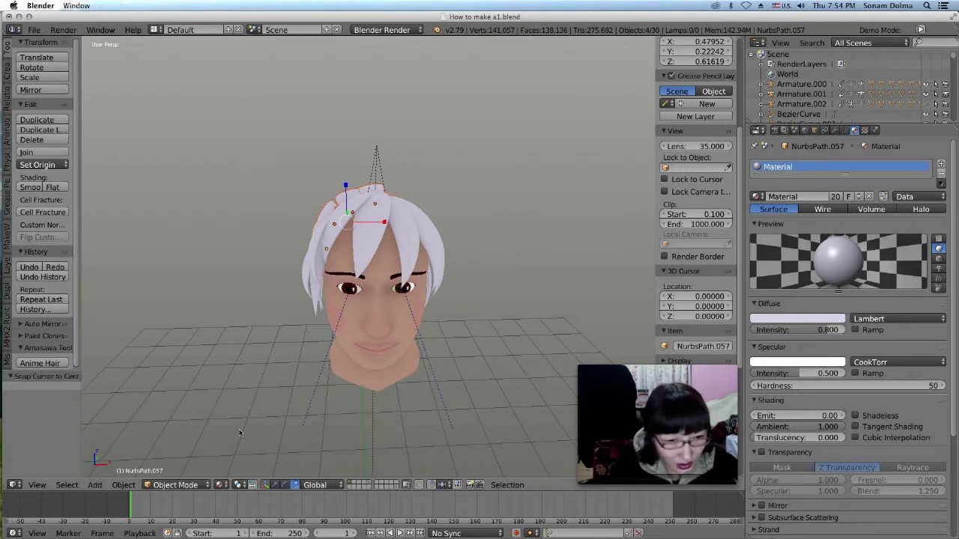
{"action": "left_click", "coordinate": [240, 485]}
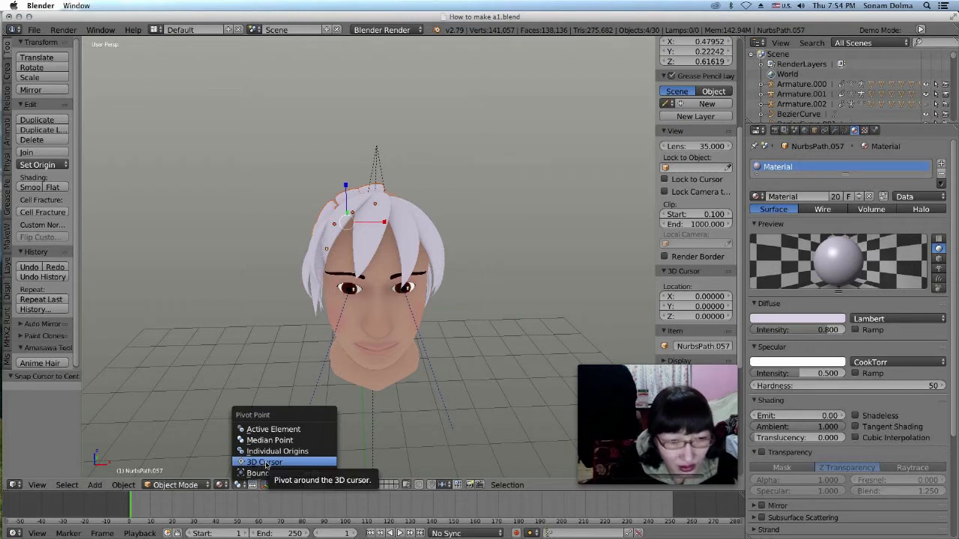
{"action": "left_click", "coordinate": [266, 463]}
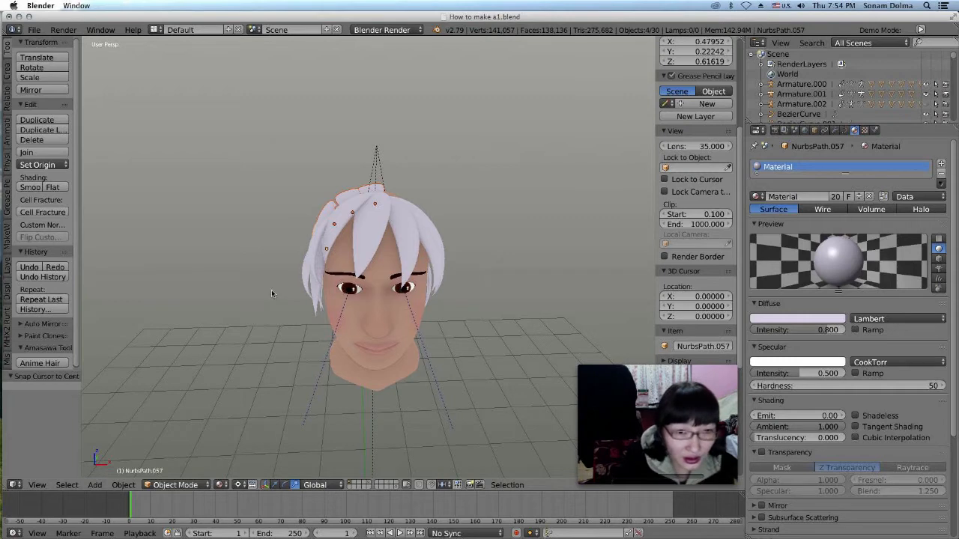
Try mirroring the duplicated strands along global X around a cursor placed beside the head, and undo the mirror.
{"action": "key", "text": "g"}
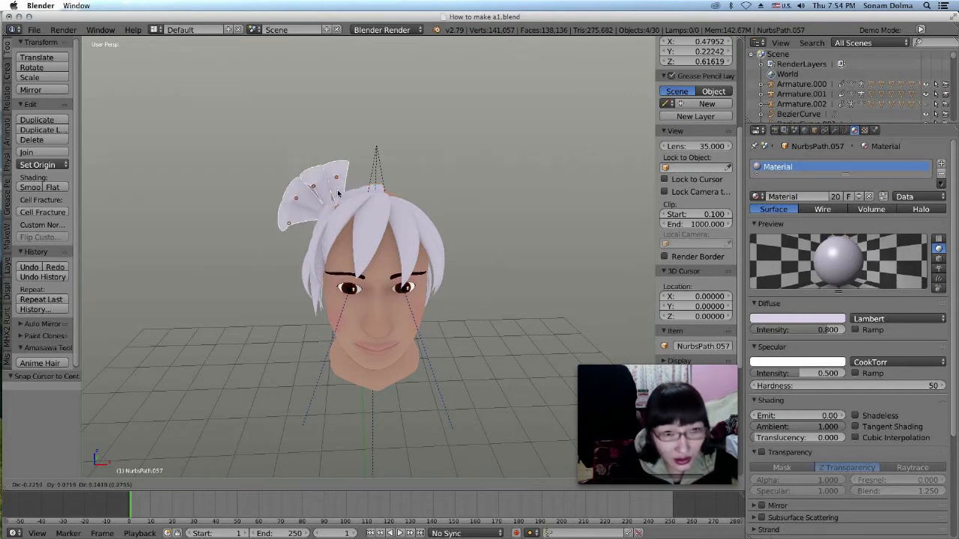
{"action": "right_click", "coordinate": [336, 189]}
{"action": "left_click", "coordinate": [336, 189]}
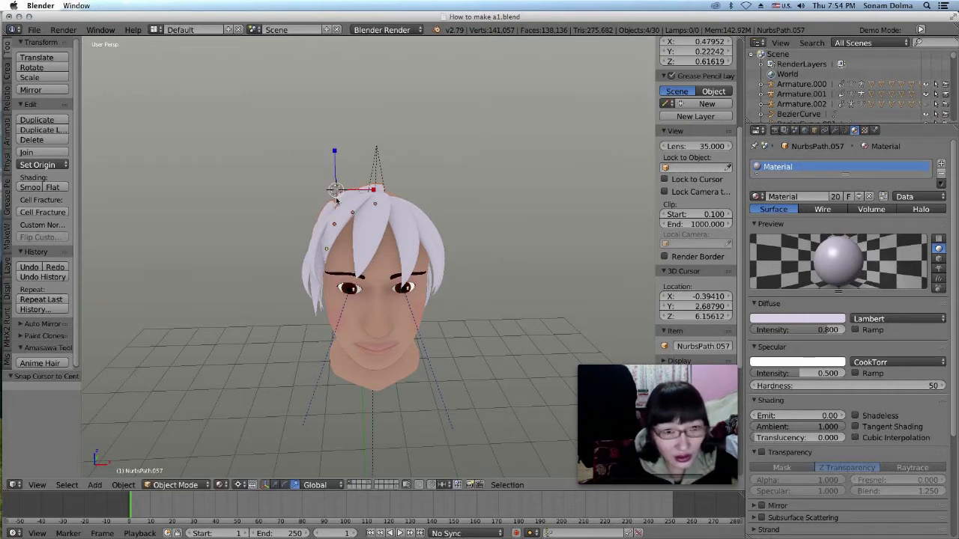
{"action": "left_click", "coordinate": [123, 484]}
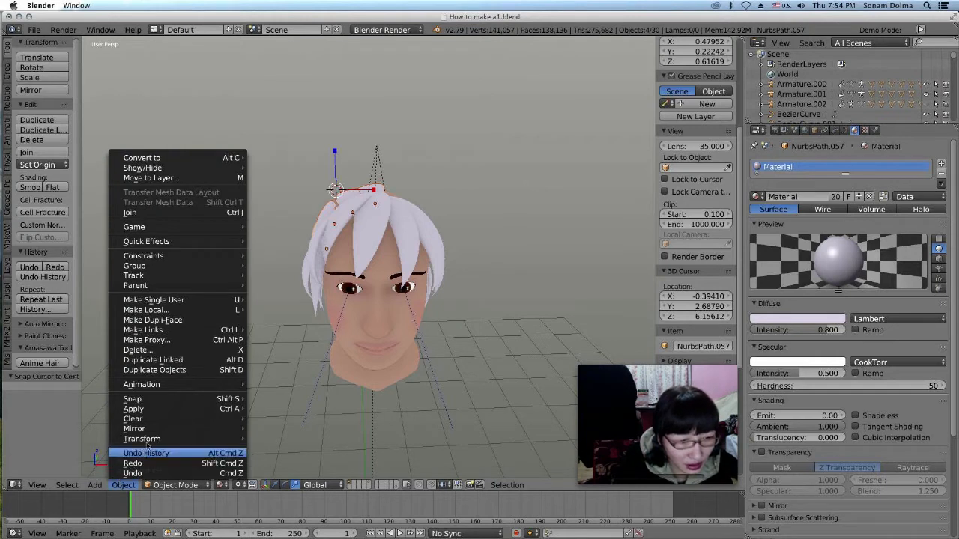
{"action": "mouse_move", "coordinate": [198, 430]}
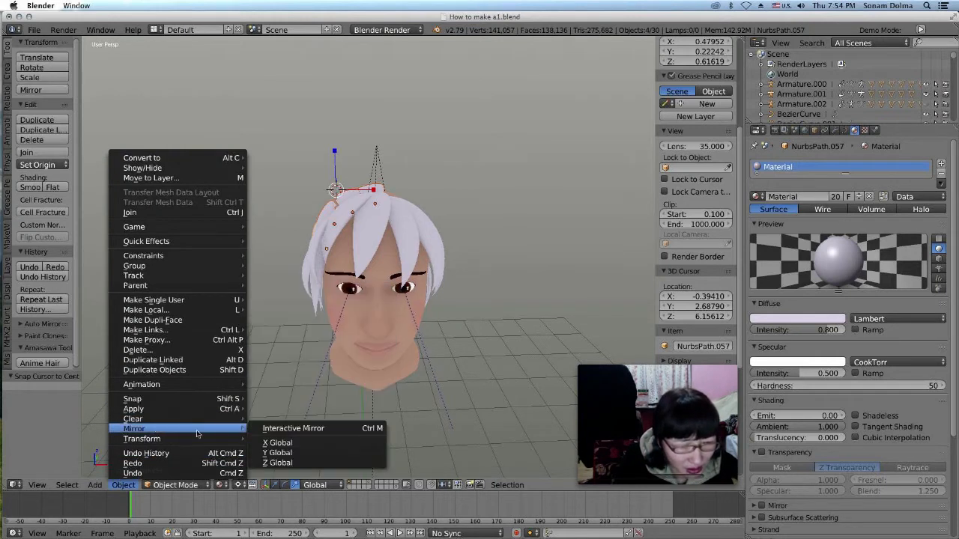
{"action": "left_click", "coordinate": [275, 444]}
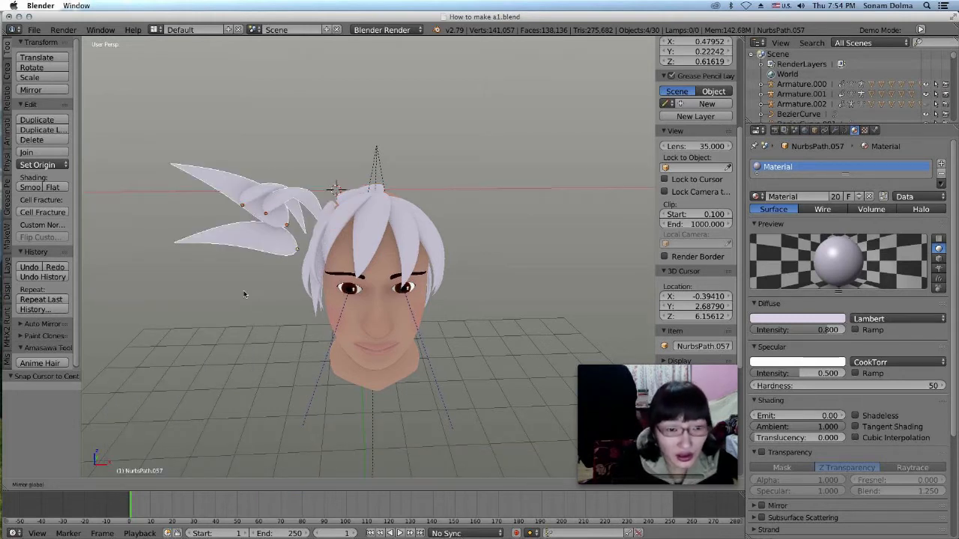
{"action": "scroll", "coordinate": [289, 416], "scroll_direction": "down", "scroll_amount": 3}
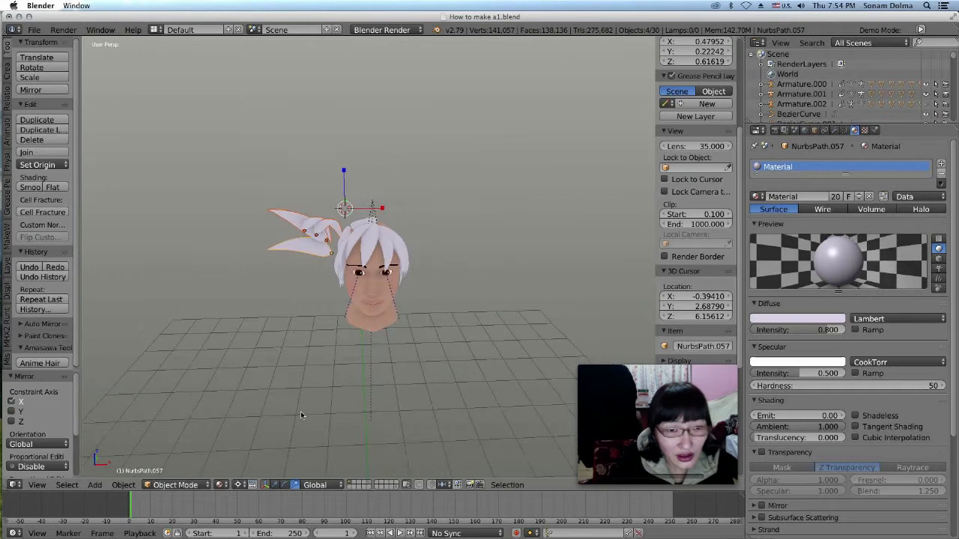
{"action": "mouse_move", "coordinate": [352, 378]}
{"action": "middle_mouse_down"}
{"action": "mouse_move", "coordinate": [335, 370]}
{"action": "mouse_move", "coordinate": [364, 375]}
{"action": "middle_mouse_up"}
{"action": "scroll", "coordinate": [363, 378], "scroll_direction": "up", "scroll_amount": 3}
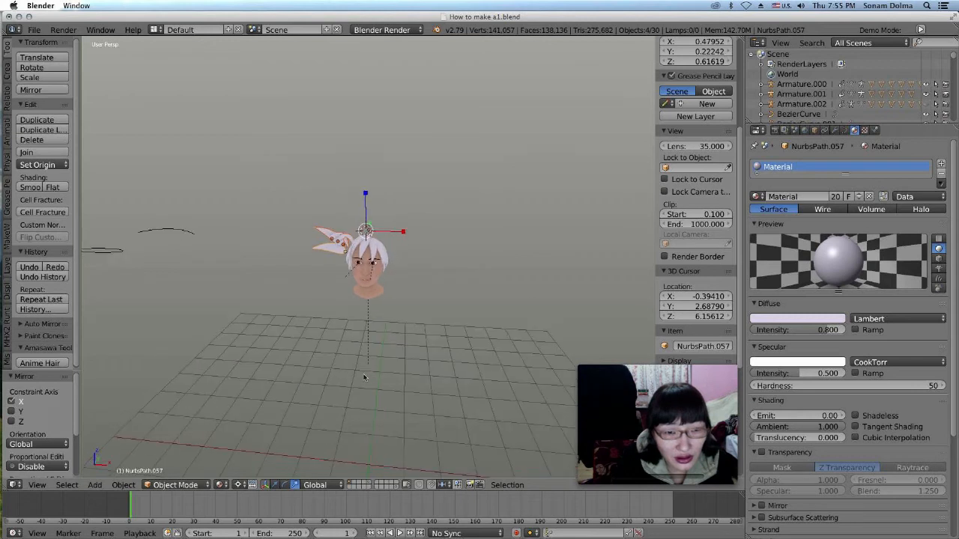
{"action": "scroll", "coordinate": [338, 318], "scroll_direction": "up", "scroll_amount": 2}
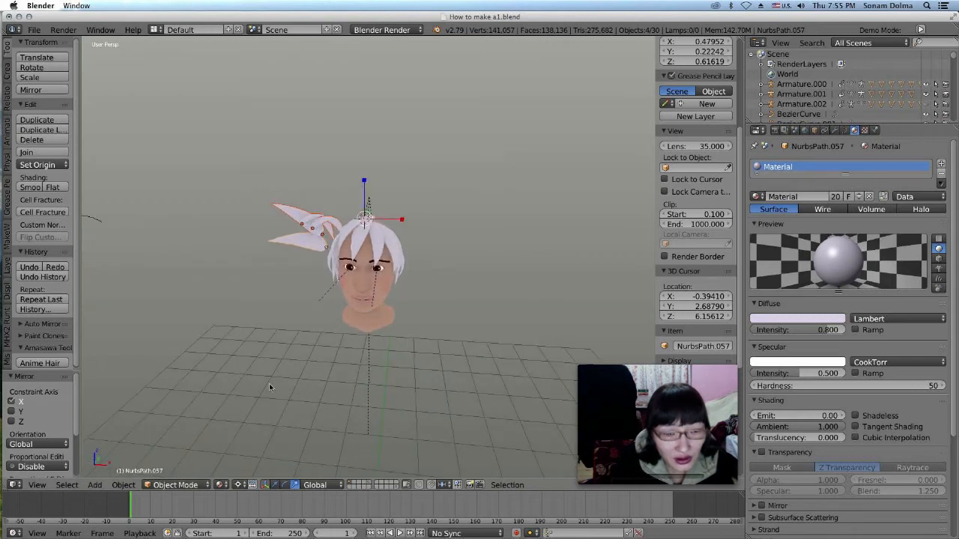
{"action": "left_click", "coordinate": [29, 268]}
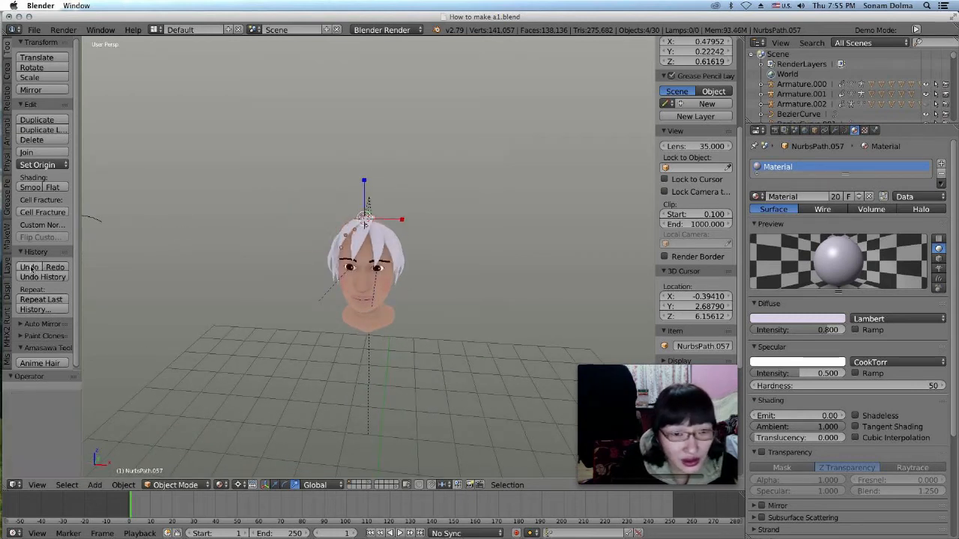
Return the 3D cursor to the scene centre.
{"action": "key", "text": "shift+s"}
{"action": "left_click", "coordinate": [405, 299]}
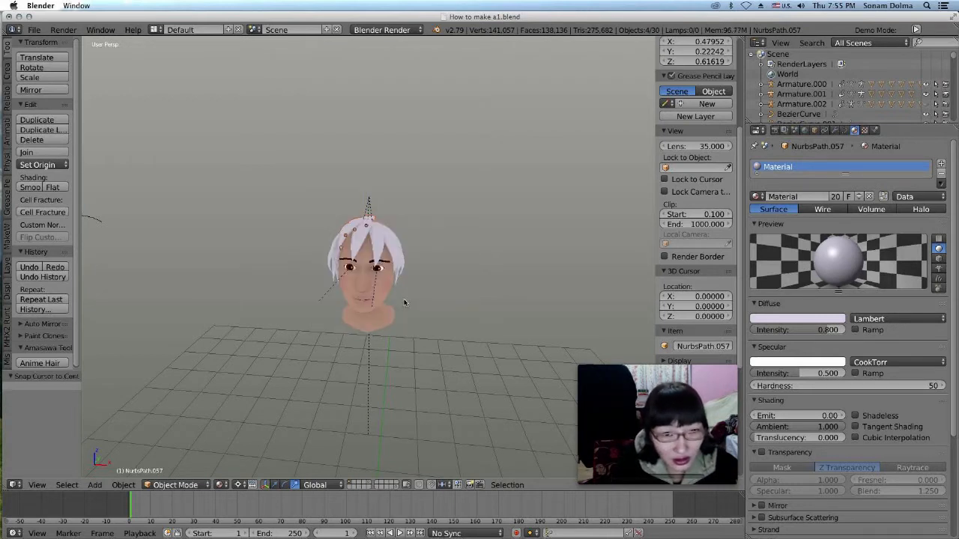
{"action": "key", "text": "shift+s"}
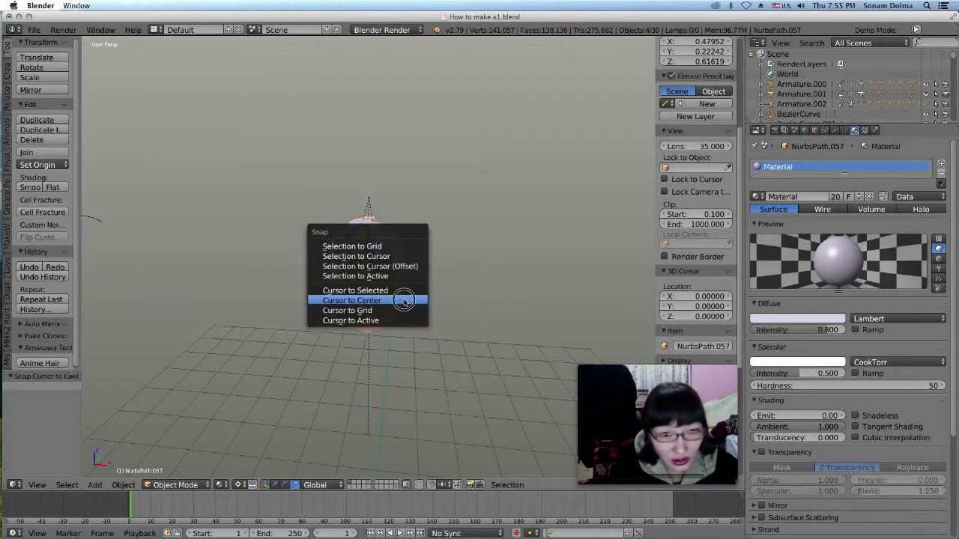
{"action": "left_click", "coordinate": [405, 300]}
Mirror the four duplicated back strands along global X around the 3D cursor.
{"action": "scroll", "coordinate": [385, 329], "scroll_direction": "down", "scroll_amount": 3}
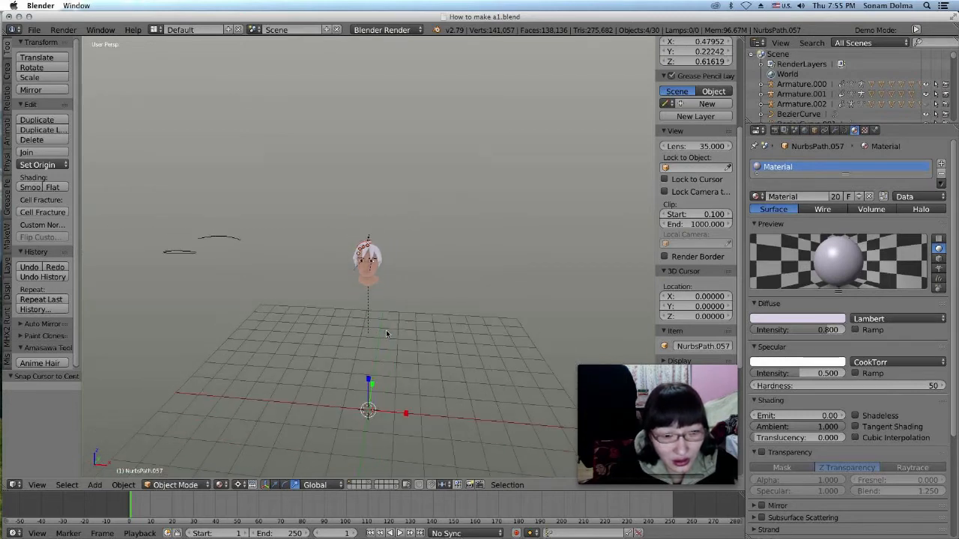
{"action": "scroll", "coordinate": [370, 274], "scroll_direction": "up", "scroll_amount": 2}
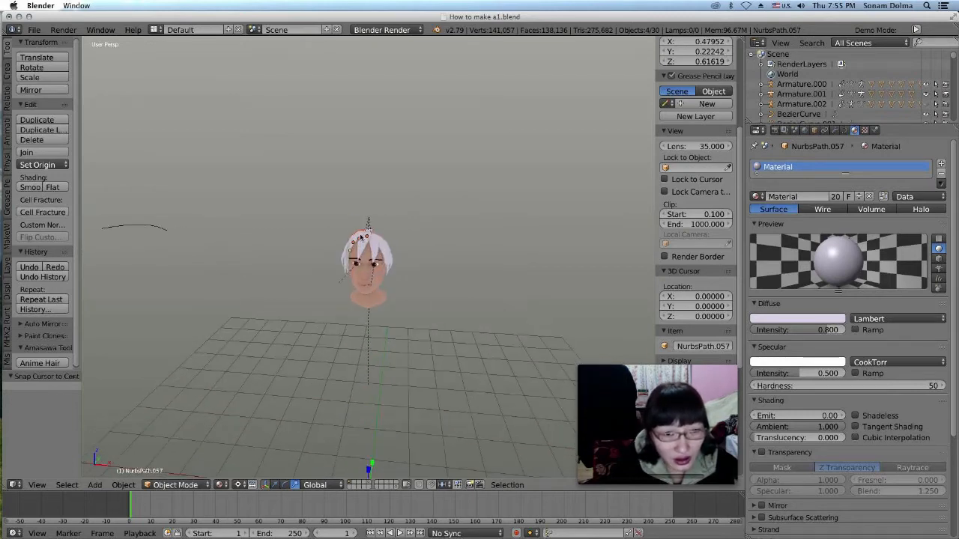
{"action": "left_click", "coordinate": [124, 484]}
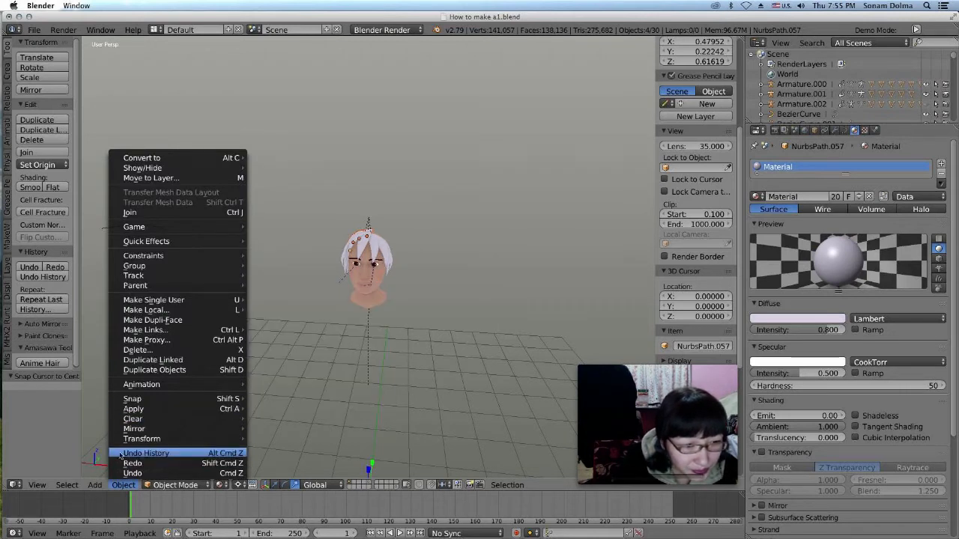
{"action": "mouse_move", "coordinate": [144, 429]}
{"action": "left_click", "coordinate": [291, 445]}
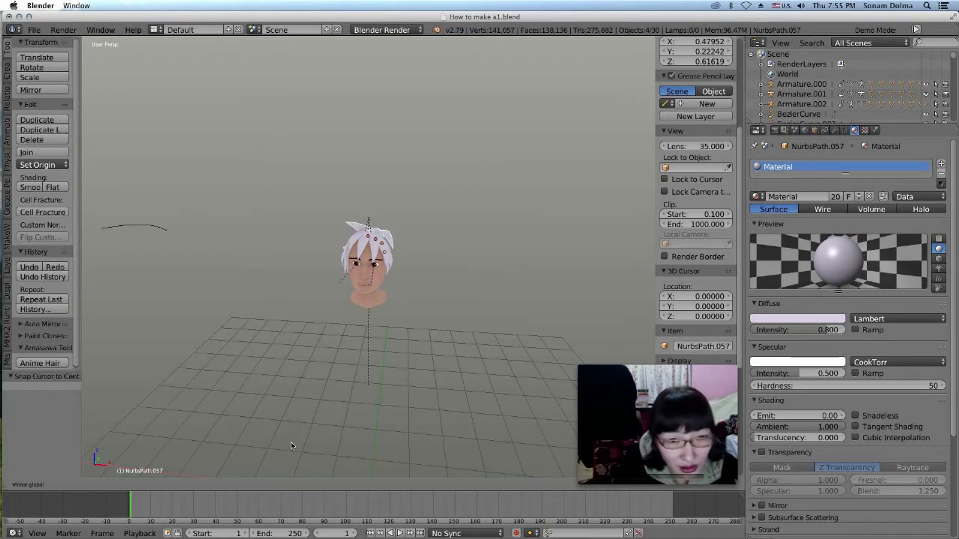
Undo the mirroring and the duplication of the four back strands.
{"action": "left_click", "coordinate": [343, 362]}
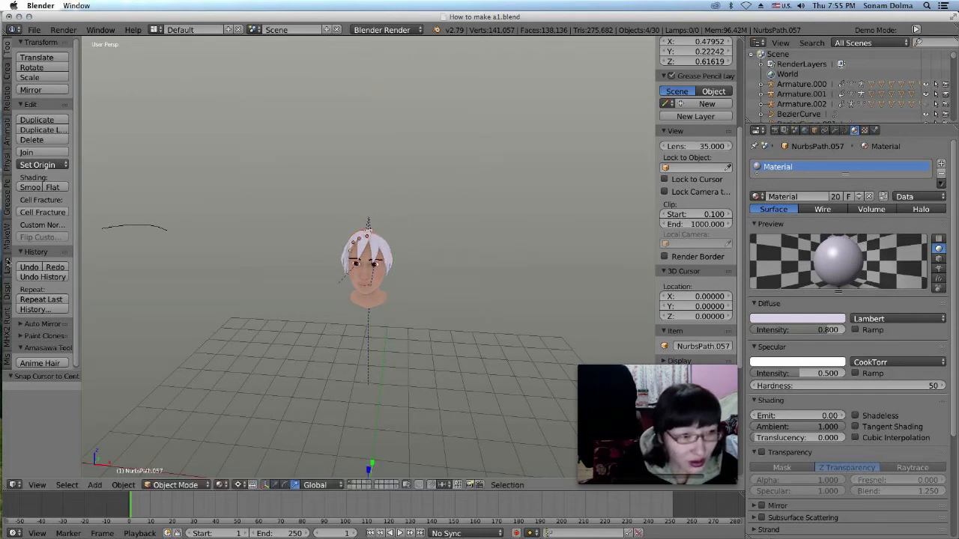
{"action": "left_click", "coordinate": [34, 268]}
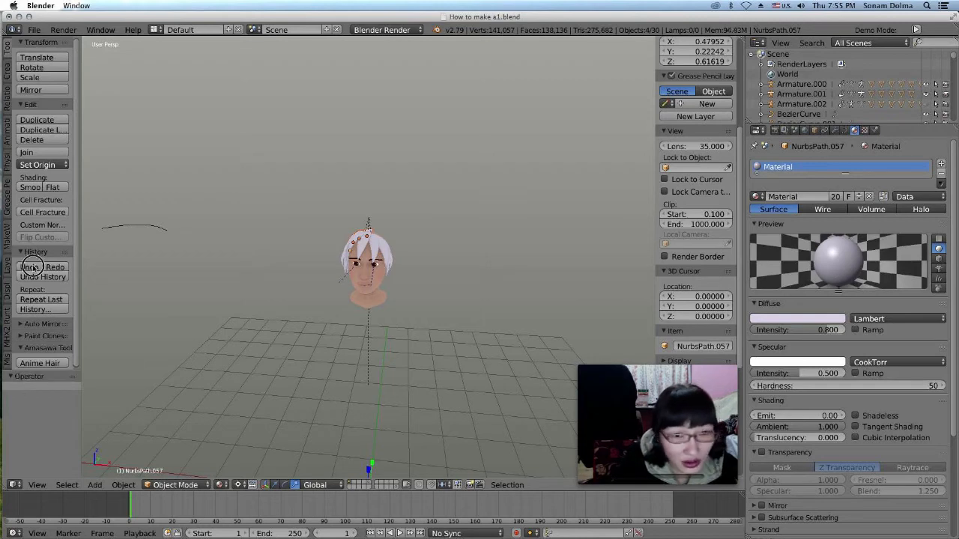
{"action": "scroll", "coordinate": [342, 321], "scroll_direction": "up", "scroll_amount": 4}
{"action": "scroll", "coordinate": [345, 318], "scroll_direction": "down", "scroll_amount": 1}
{"action": "middle_click_drag", "start_coordinate": [345, 318], "coordinate": [395, 304]}
{"action": "left_click", "coordinate": [30, 269]}
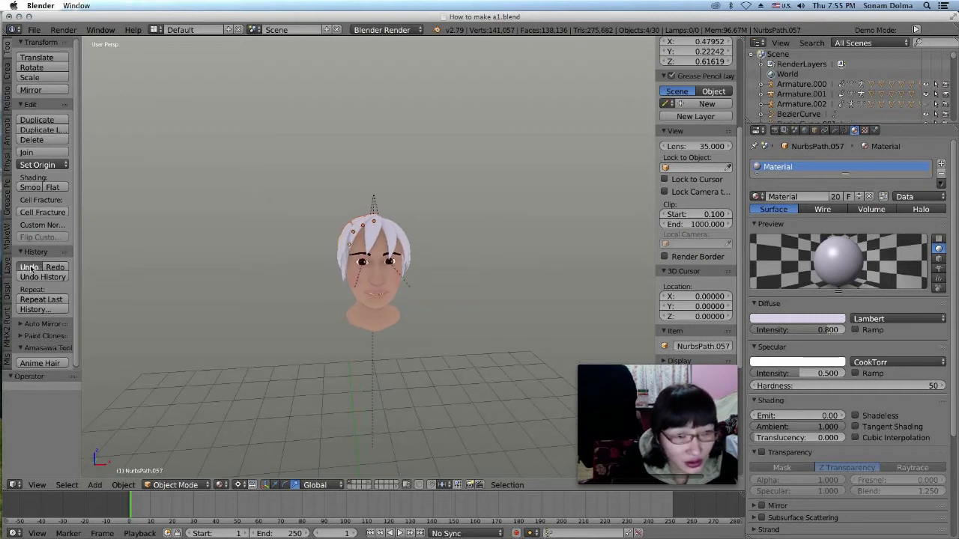
{"action": "left_click", "coordinate": [31, 268]}
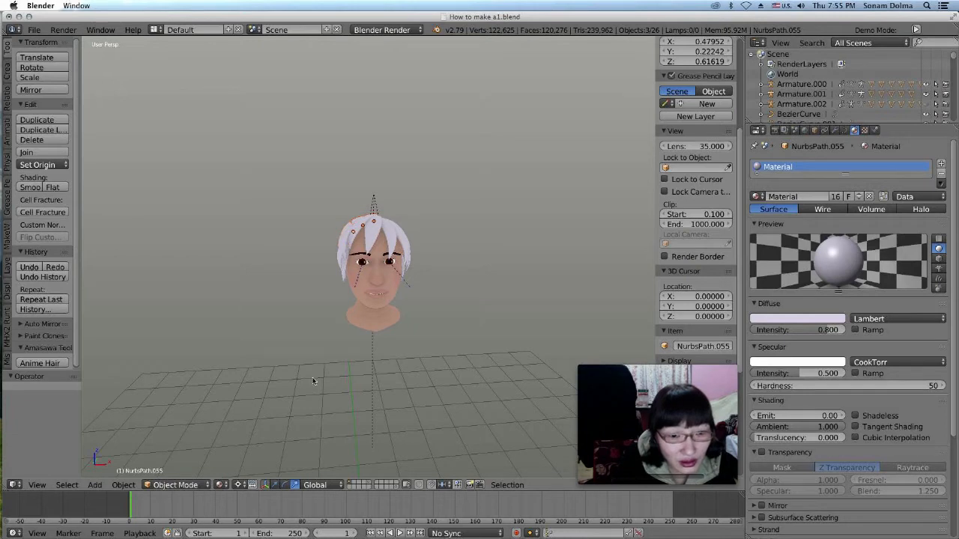
Try the Median Point pivot for the selected strands and switch back to 3D Cursor.
{"action": "scroll", "coordinate": [313, 382], "scroll_direction": "down", "scroll_amount": 3}
{"action": "left_click", "coordinate": [238, 485]}
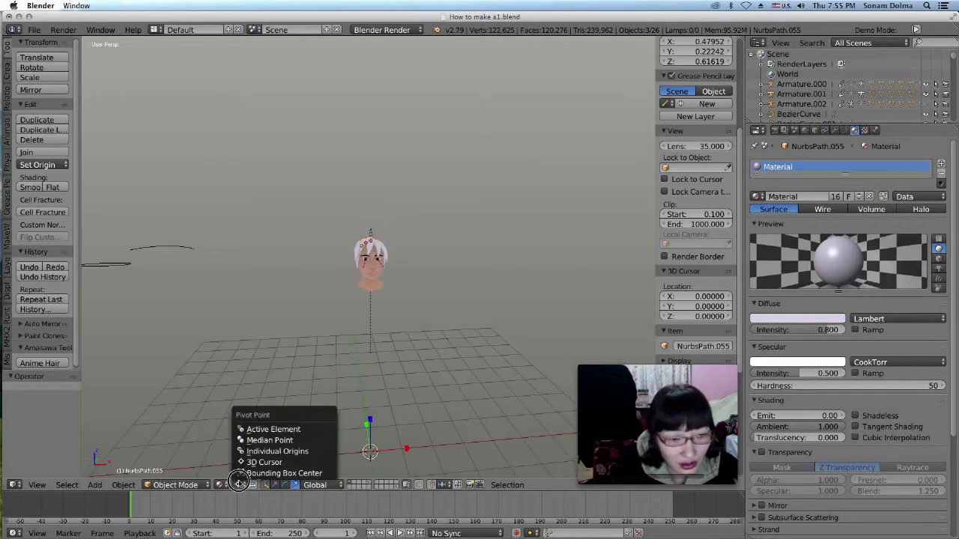
{"action": "left_click", "coordinate": [266, 440]}
{"action": "middle_click_drag", "start_coordinate": [461, 299], "coordinate": [424, 340]}
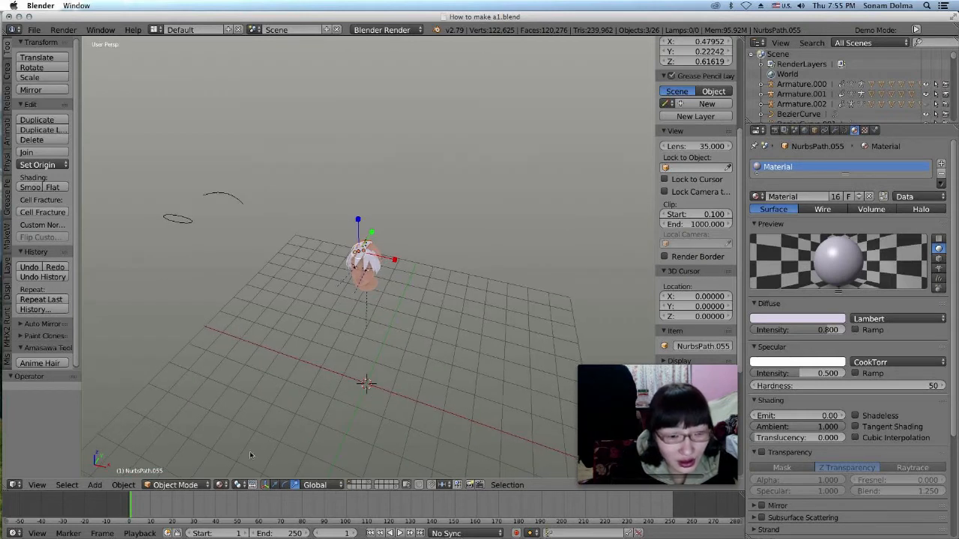
{"action": "left_click", "coordinate": [240, 484]}
{"action": "left_click", "coordinate": [252, 467]}
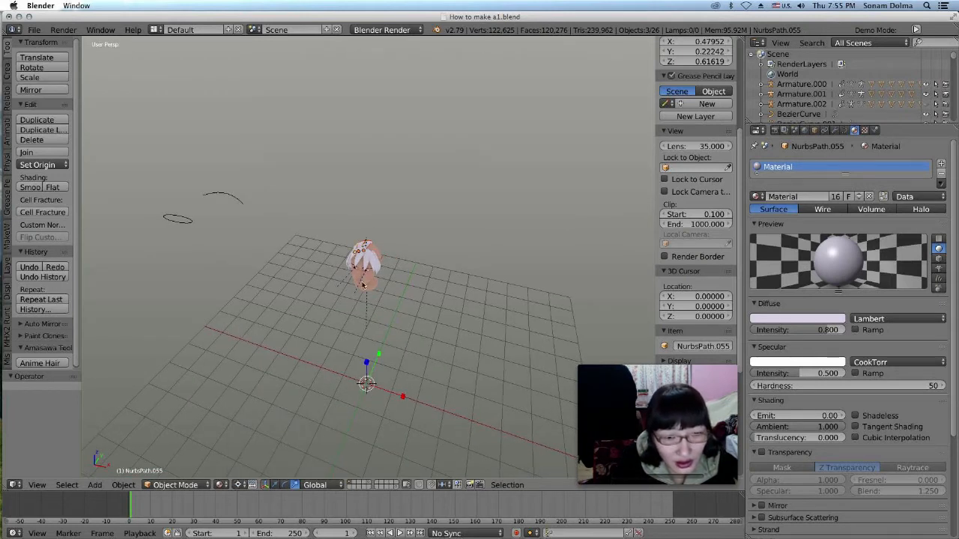
Select a single hair strand and set the pivot point to Active Element.
{"action": "left_click", "coordinate": [396, 247]}
{"action": "right_click", "coordinate": [373, 253]}
{"action": "left_click", "coordinate": [369, 250]}
{"action": "left_click", "coordinate": [389, 334]}
{"action": "left_click", "coordinate": [367, 347]}
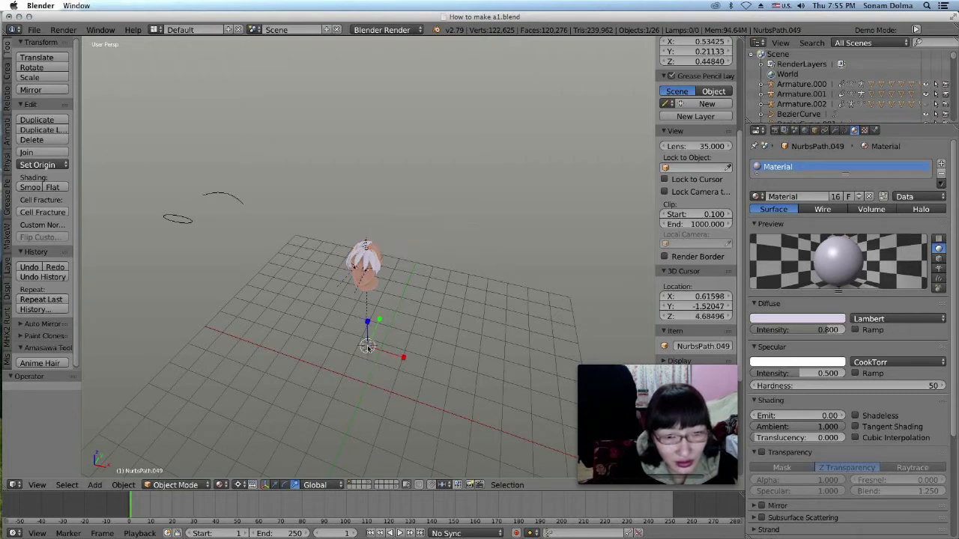
{"action": "left_click", "coordinate": [238, 484]}
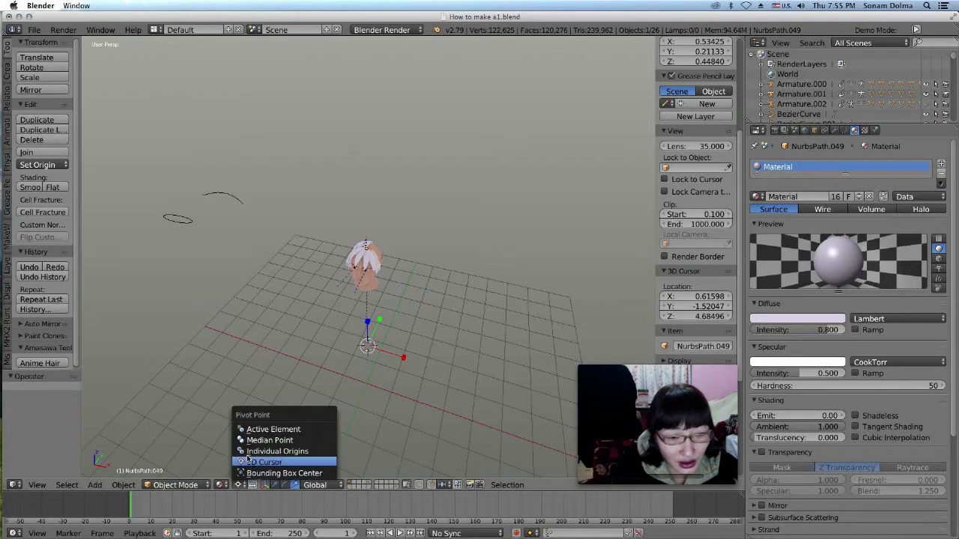
{"action": "left_click", "coordinate": [256, 429]}
Duplicate the four back strands on one side and offset the copies by about X 0.348, Y 0.012, Z 0.167 toward the bare side.
{"action": "middle_click_drag", "start_coordinate": [397, 261], "coordinate": [293, 287]}
{"action": "scroll", "coordinate": [411, 278], "scroll_direction": "up", "scroll_amount": 5}
{"action": "middle_click_drag", "start_coordinate": [366, 333], "coordinate": [447, 292]}
{"action": "scroll", "coordinate": [447, 292], "scroll_direction": "up", "scroll_amount": 3}
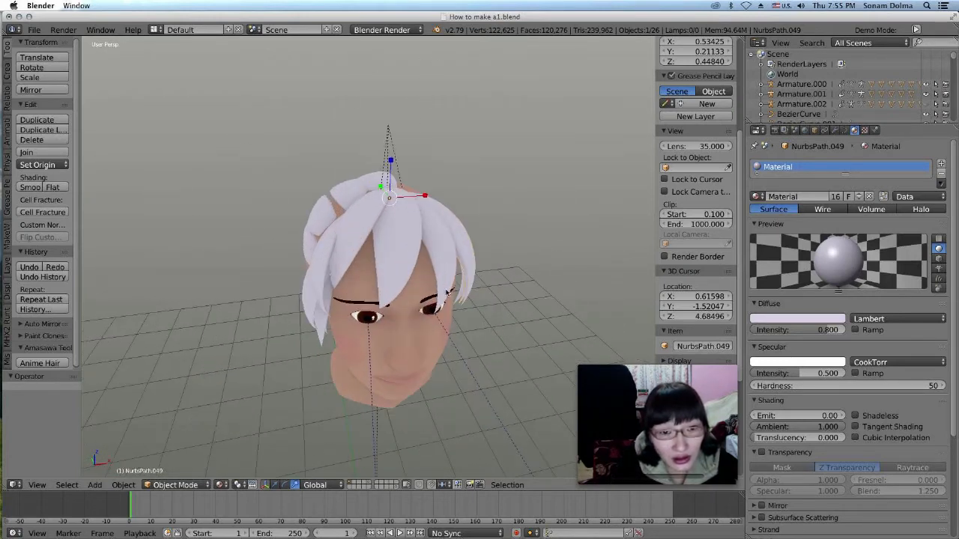
{"action": "right_click", "coordinate": [378, 185]}
{"action": "right_click", "coordinate": [336, 202], "text": "shift"}
{"action": "right_click", "coordinate": [316, 213], "text": "shift"}
{"action": "right_click", "coordinate": [310, 241], "text": "shift"}
{"action": "middle_click_drag", "start_coordinate": [452, 361], "coordinate": [458, 336]}
{"action": "key", "text": "shift+d"}
{"action": "left_click", "coordinate": [534, 294]}
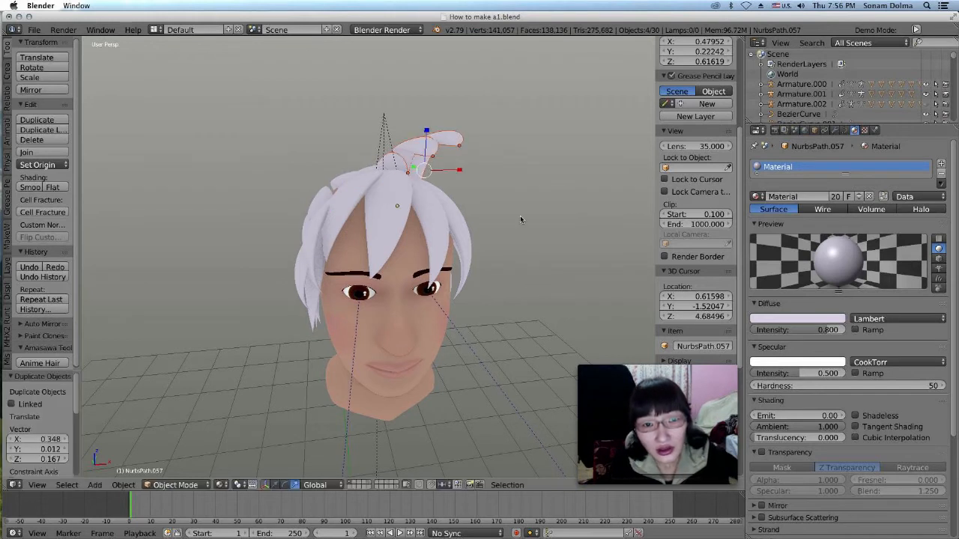
Rotate the four copied strands by about 76.9° in the front view and lower them onto the bare side of the head.
{"action": "key", "text": "r"}
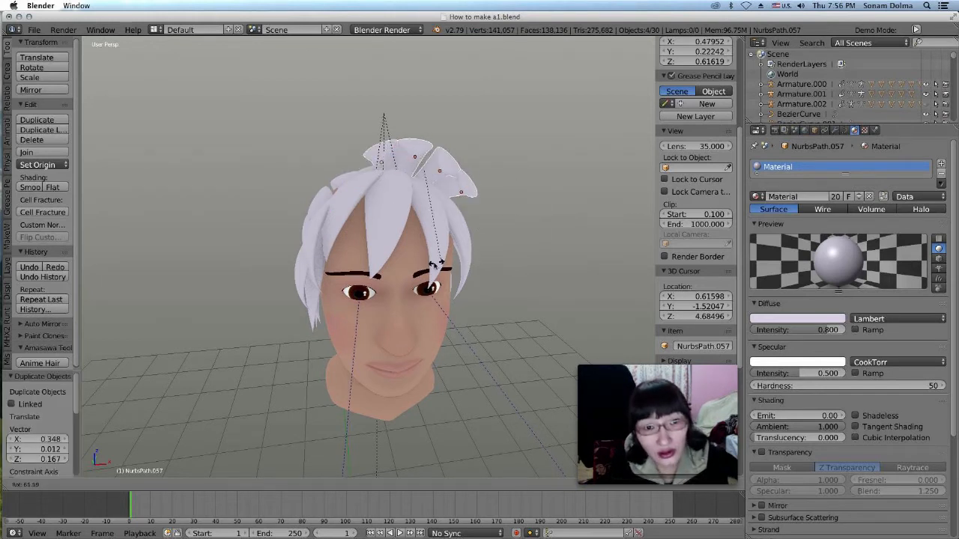
{"action": "left_click", "coordinate": [440, 247]}
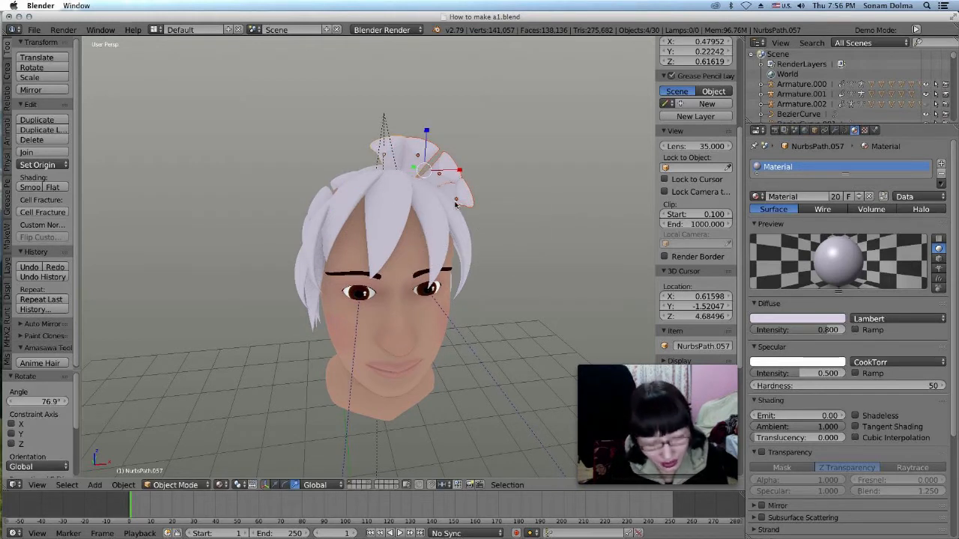
{"action": "key", "text": "g"}
{"action": "left_click", "coordinate": [473, 238]}
From behind the head, rotate the copied strands by about -25.3° and shift them down against the scalp.
{"action": "middle_click_drag", "start_coordinate": [473, 238], "coordinate": [260, 231]}
{"action": "key", "text": "r"}
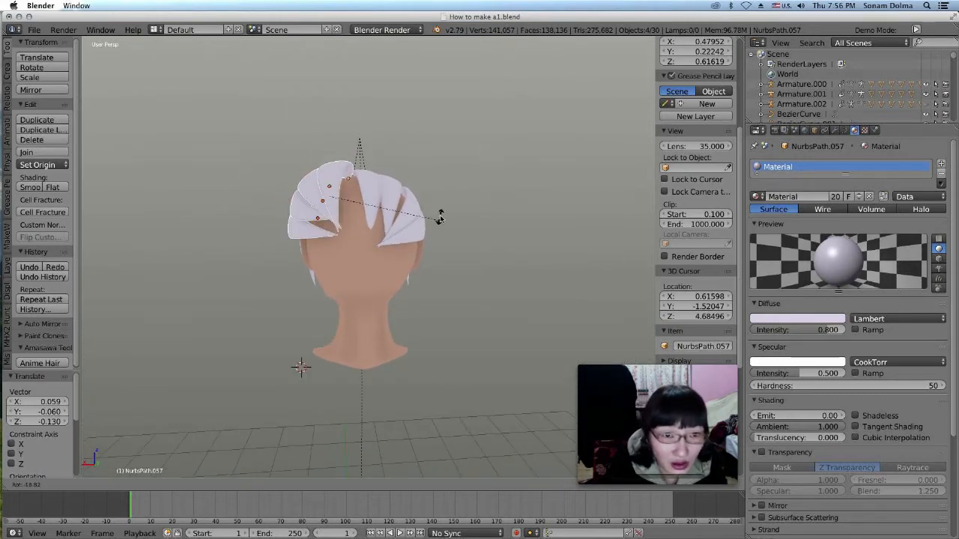
{"action": "left_click", "coordinate": [439, 212]}
{"action": "key", "text": "g"}
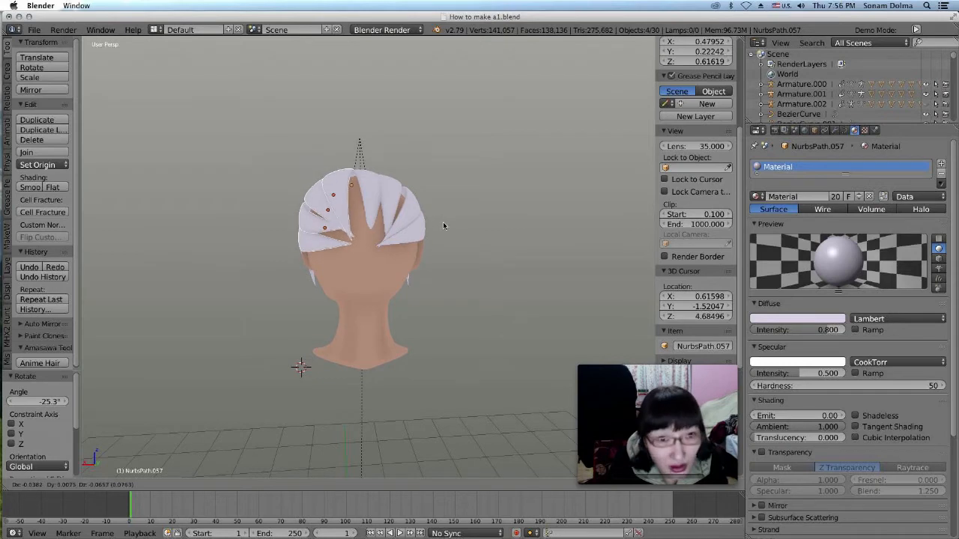
{"action": "left_click", "coordinate": [445, 224]}
From above, rotate the copied strands to follow the skull and shift them by about X 0.026, Y -0.011, Z -0.009.
{"action": "middle_click_drag", "start_coordinate": [426, 254], "coordinate": [530, 361]}
{"action": "key", "text": "r"}
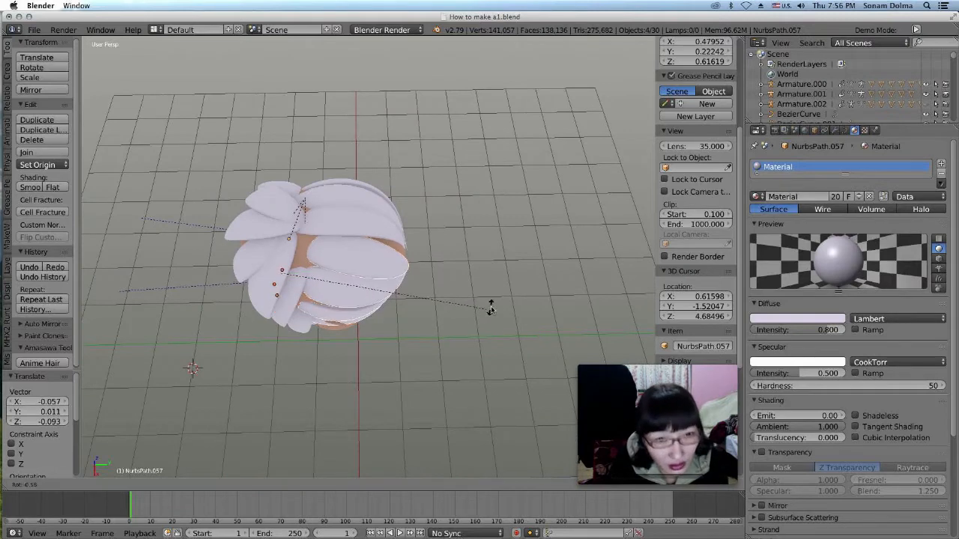
{"action": "left_click", "coordinate": [492, 278]}
{"action": "key", "text": "g"}
{"action": "left_click", "coordinate": [475, 291]}
Rotate the copied strands slightly from a raised rear view and shift them by about X 0.025, Y 0.012, Z 0.012.
{"action": "middle_click_drag", "start_coordinate": [474, 291], "coordinate": [400, 269]}
{"action": "key", "text": "r"}
{"action": "key", "text": "Escape"}
{"action": "left_click", "coordinate": [459, 261]}
{"action": "key", "text": "r"}
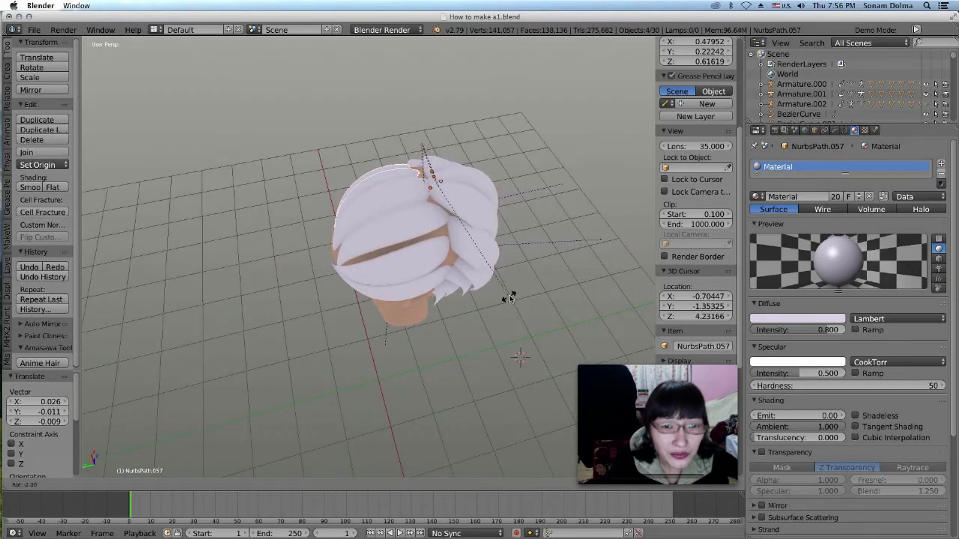
{"action": "left_click", "coordinate": [509, 296]}
{"action": "key", "text": "g"}
{"action": "left_click", "coordinate": [504, 290]}
Raise one copied side strand above the ear by about X 0.007, Y 0.088, Z 0.181 to cover the gap.
{"action": "middle_click_drag", "start_coordinate": [401, 316], "coordinate": [352, 286]}
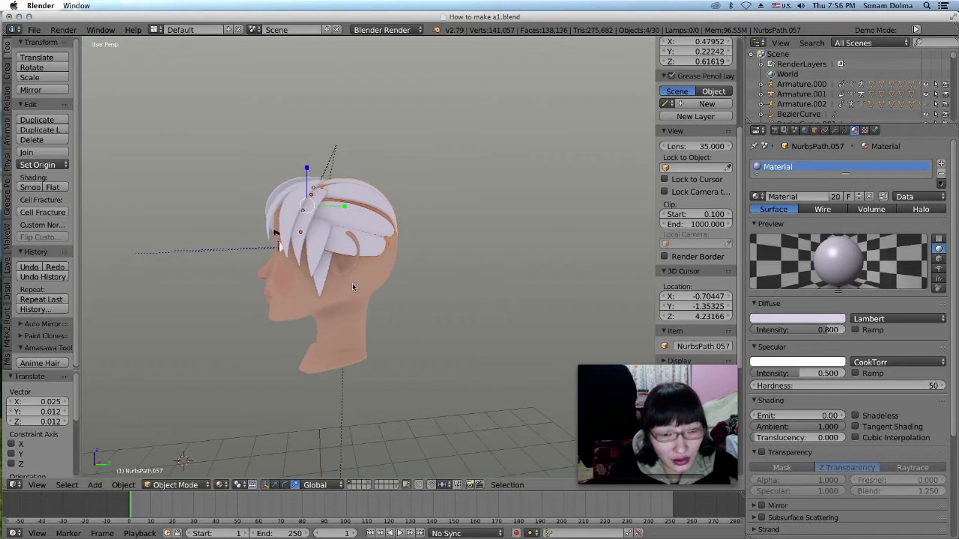
{"action": "scroll", "coordinate": [353, 284], "scroll_direction": "up", "scroll_amount": 2}
{"action": "right_click", "coordinate": [366, 233]}
{"action": "key", "text": "g"}
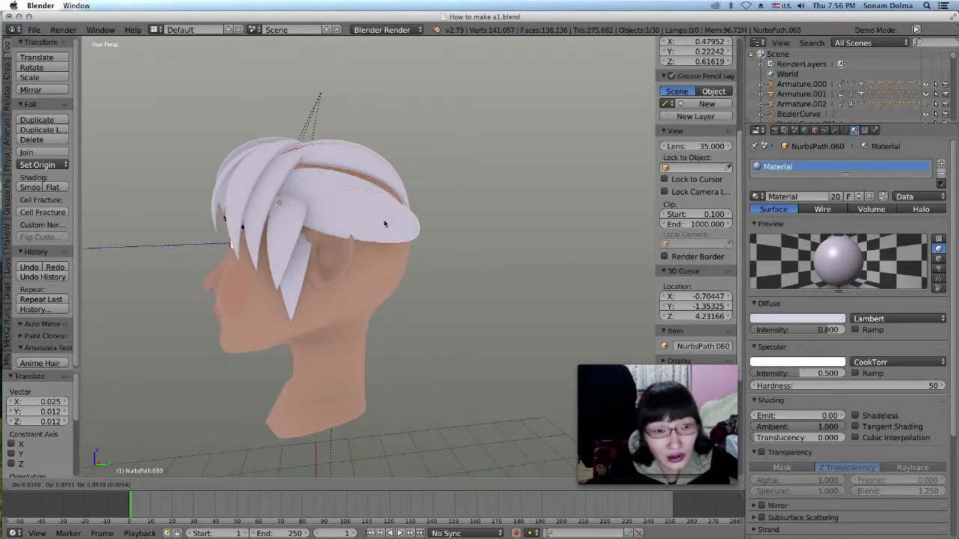
{"action": "left_click", "coordinate": [385, 189]}
{"action": "middle_click_drag", "start_coordinate": [422, 234], "coordinate": [387, 243]}
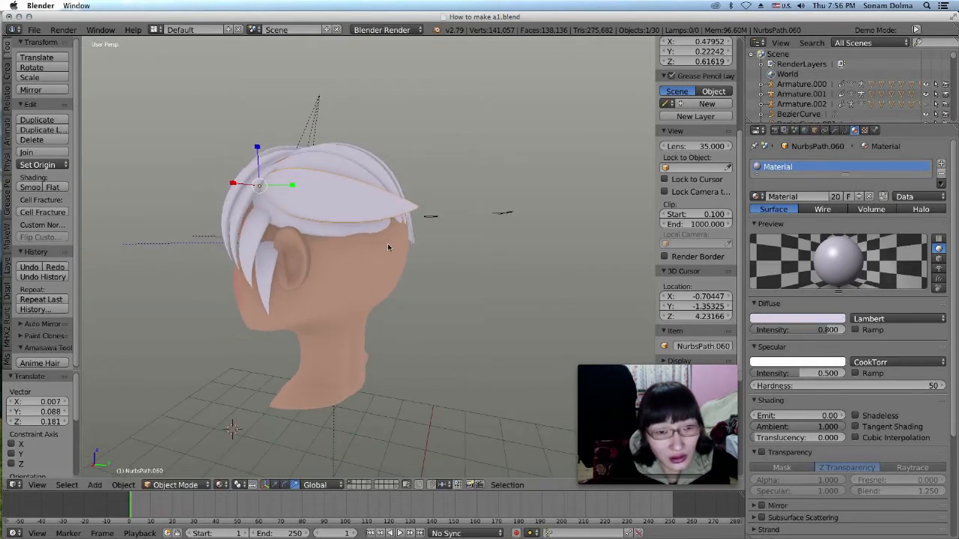
Rotate the lower side strand by about 4.85° and nudge the raised strand above it into place.
{"action": "right_click", "coordinate": [368, 232]}
{"action": "key", "text": "r"}
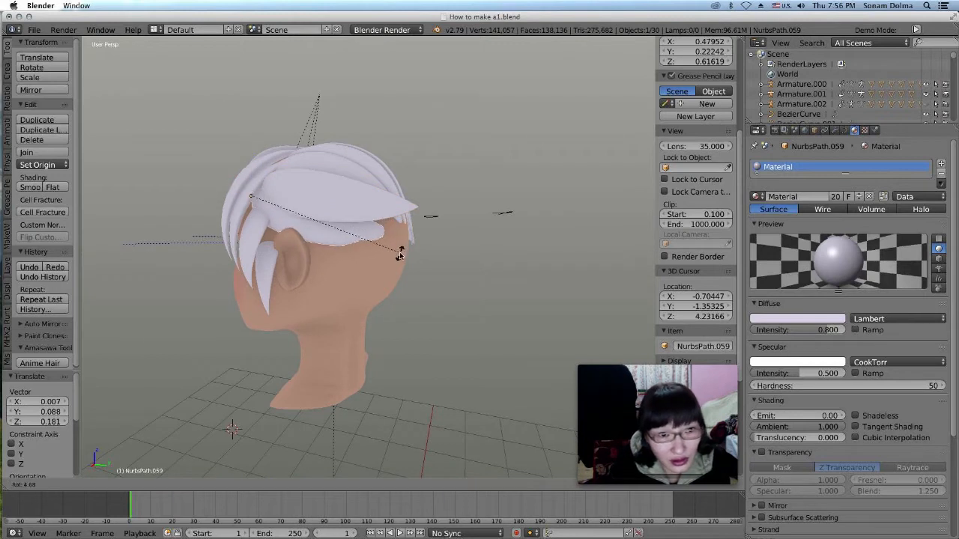
{"action": "left_click", "coordinate": [373, 224]}
{"action": "right_click", "coordinate": [374, 215]}
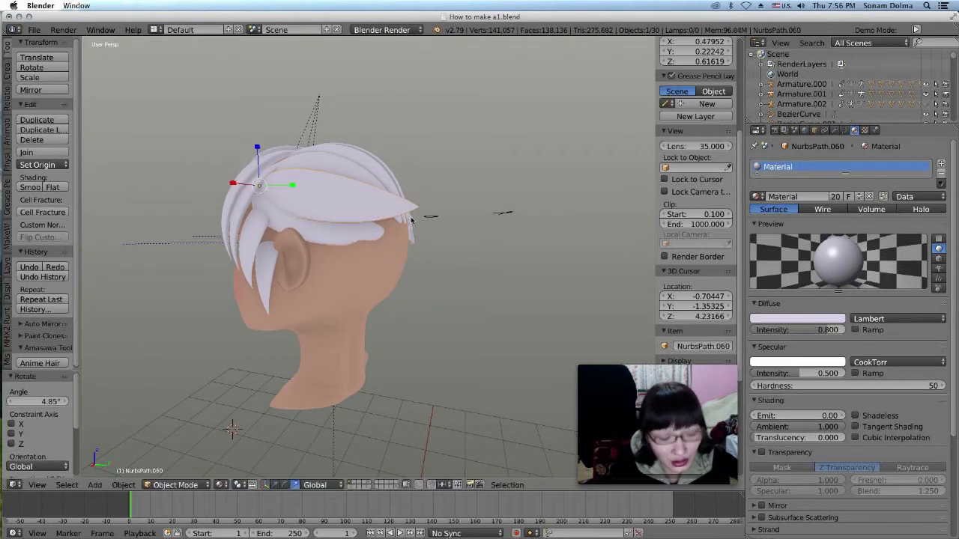
{"action": "key", "text": "g"}
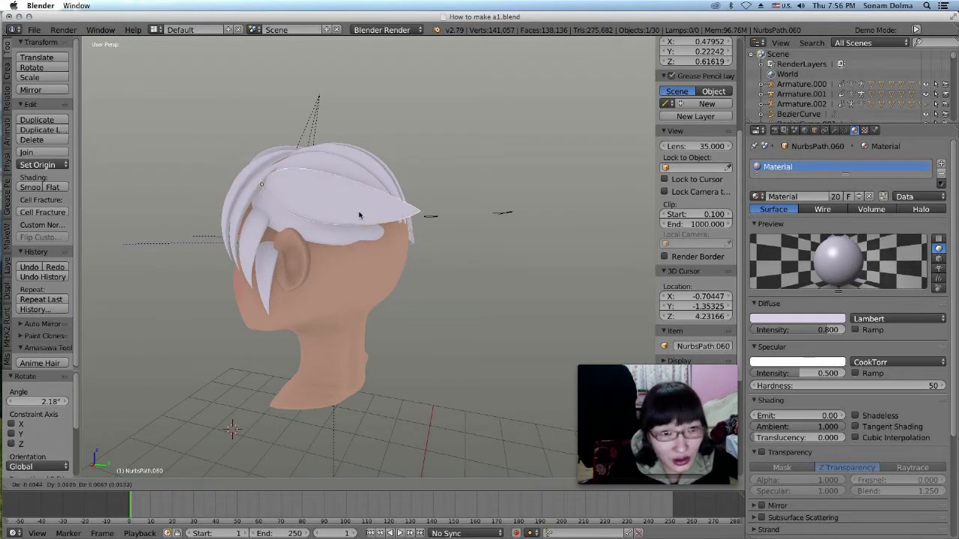
{"action": "left_click", "coordinate": [361, 217]}
Edit the raised side strand's curve and pull its rear control points down around the back of the head.
{"action": "left_click", "coordinate": [176, 484]}
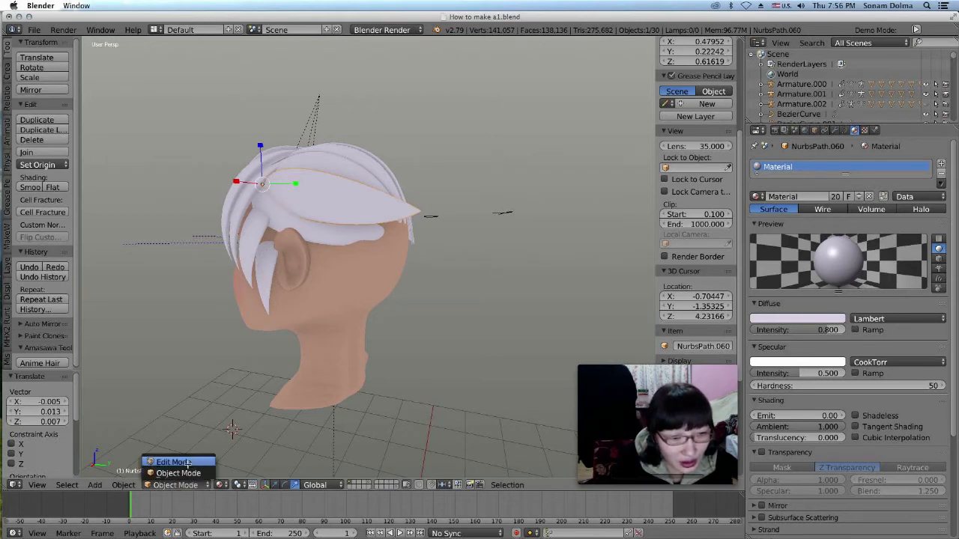
{"action": "left_click", "coordinate": [161, 458]}
{"action": "key", "text": "g"}
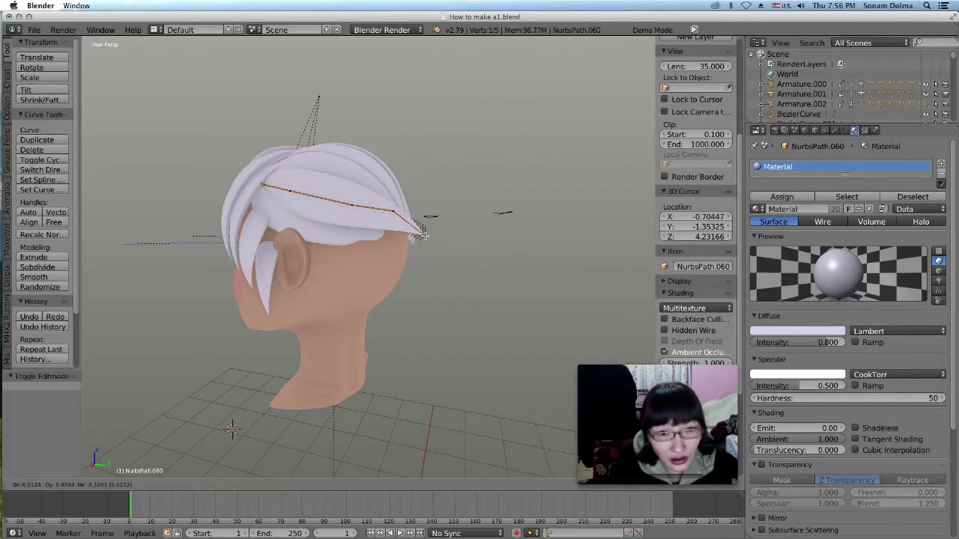
{"action": "left_click", "coordinate": [419, 251]}
{"action": "key", "text": "g"}
{"action": "left_click", "coordinate": [379, 225]}
Reposition the middle control points of the raised side strand to smooth its arc over the head.
{"action": "right_click", "coordinate": [354, 205]}
{"action": "key", "text": "g"}
{"action": "left_click", "coordinate": [357, 199]}
{"action": "key", "text": "g"}
{"action": "left_click", "coordinate": [323, 199]}
From behind and above, fit the side strand's remaining control points and tip to the skull, and return to Object Mode.
{"action": "middle_click_drag", "start_coordinate": [323, 199], "coordinate": [308, 269]}
{"action": "right_click", "coordinate": [284, 268]}
{"action": "key", "text": "g"}
{"action": "left_click", "coordinate": [297, 260]}
{"action": "right_click", "coordinate": [312, 292]}
{"action": "key", "text": "g"}
{"action": "left_click", "coordinate": [320, 281]}
{"action": "right_click", "coordinate": [367, 295]}
{"action": "key", "text": "g"}
{"action": "left_click", "coordinate": [371, 283]}
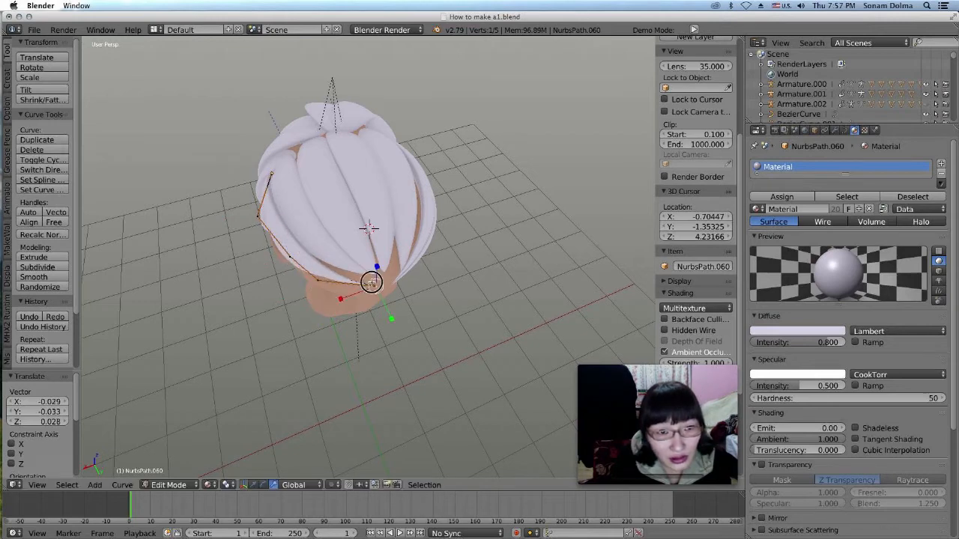
{"action": "left_click", "coordinate": [164, 485]}
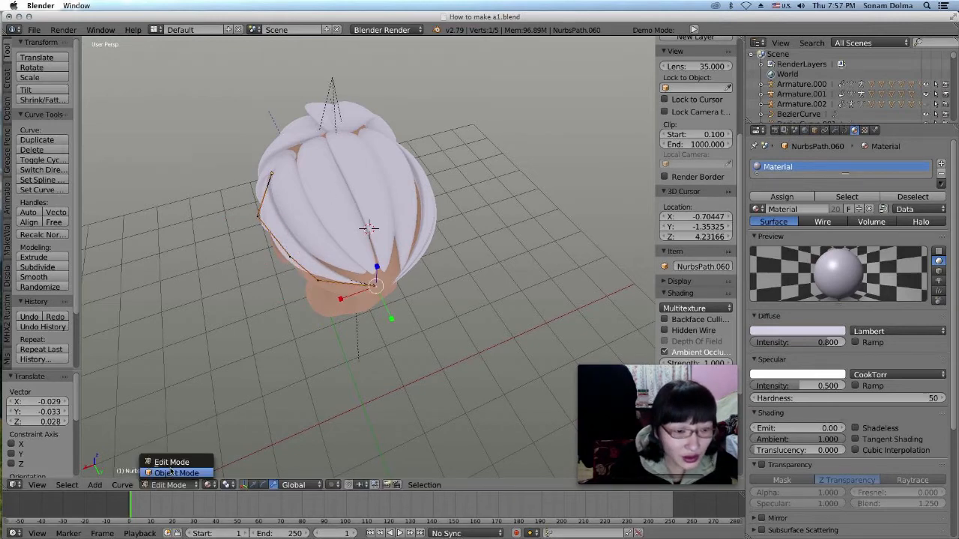
{"action": "left_click", "coordinate": [172, 473]}
Duplicate the upper back strand and place the copy beside it, offset by about X 0.092, Y 0.004, Z -0.026.
{"action": "right_click", "coordinate": [333, 200]}
{"action": "middle_click_drag", "start_coordinate": [332, 201], "coordinate": [428, 224]}
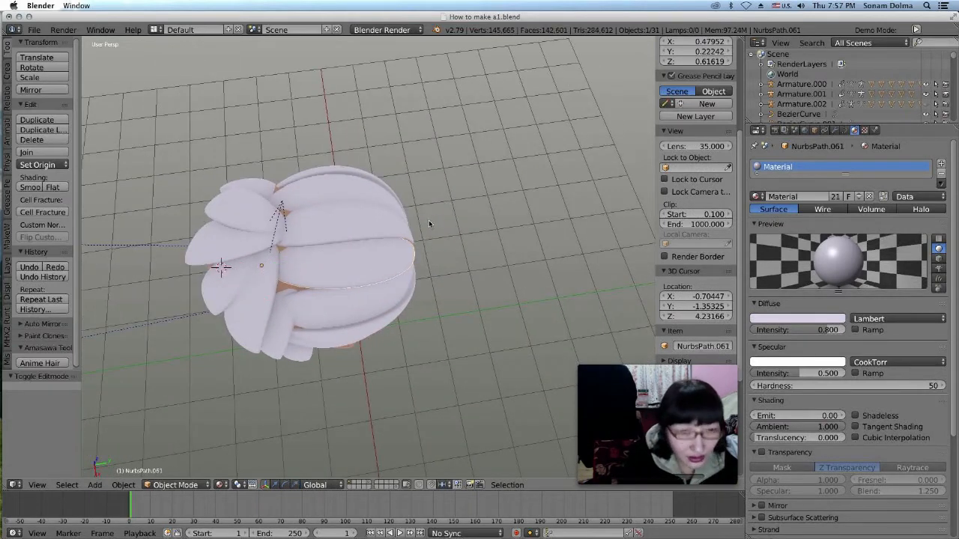
{"action": "key", "text": "shift+d"}
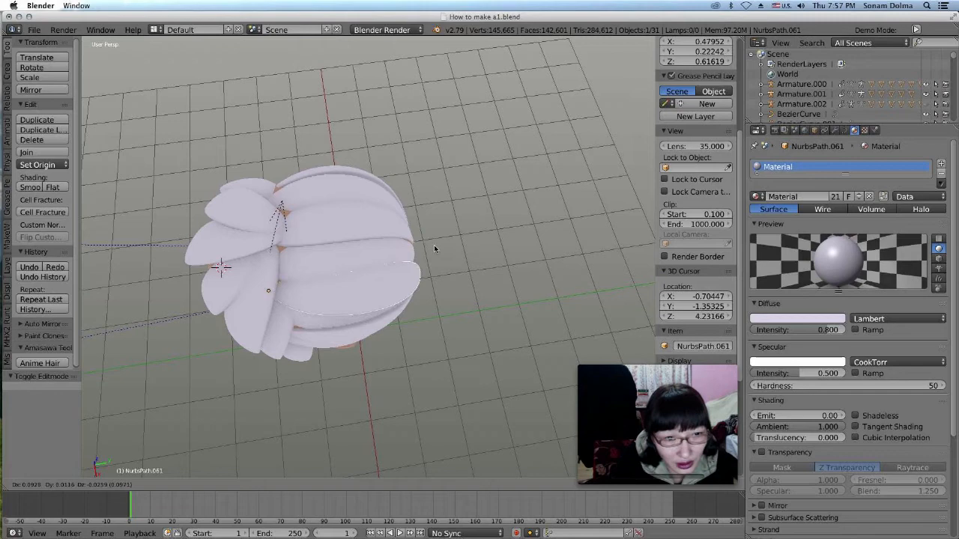
{"action": "left_click", "coordinate": [434, 247]}
Rotate the new upper back strand by about -16.4° and move it flush against the neighbouring strands.
{"action": "middle_click_drag", "start_coordinate": [434, 247], "coordinate": [335, 185]}
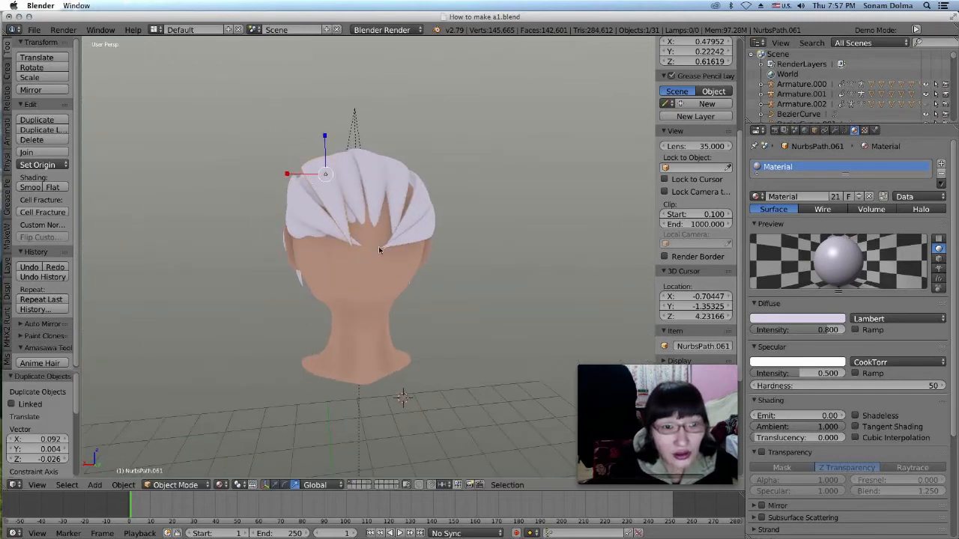
{"action": "key", "text": "r"}
{"action": "left_click", "coordinate": [458, 242]}
{"action": "key", "text": "g"}
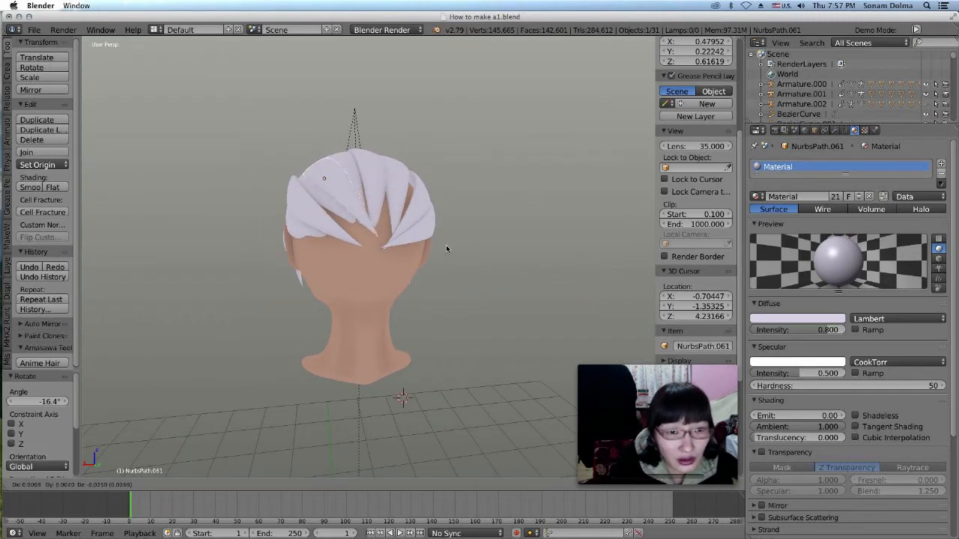
{"action": "left_click", "coordinate": [444, 245]}
{"action": "middle_click_drag", "start_coordinate": [444, 245], "coordinate": [499, 305]}
{"action": "key", "text": "g"}
{"action": "left_click", "coordinate": [447, 282]}
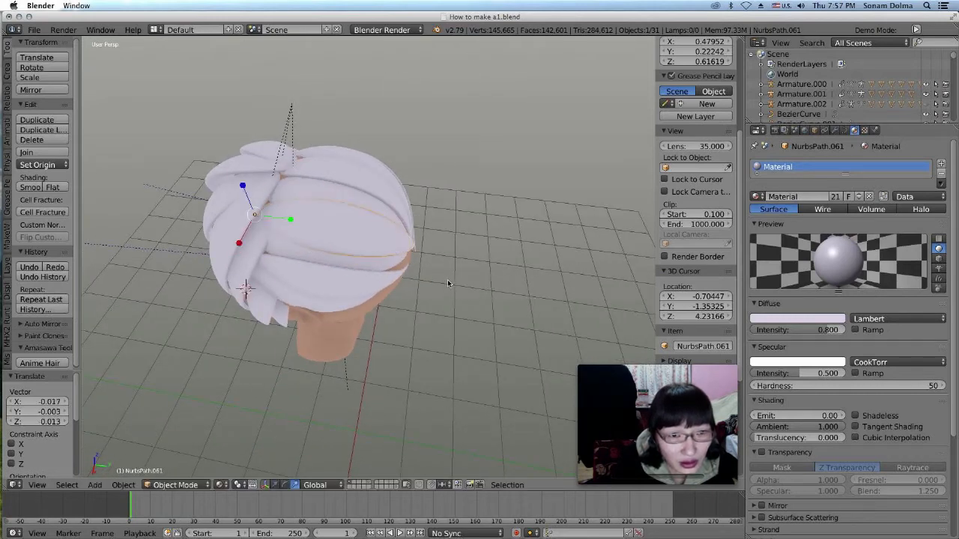
{"action": "middle_click_drag", "start_coordinate": [447, 282], "coordinate": [447, 303]}
Edit the new upper back strand's curve and move a control point near its rear end outward.
{"action": "left_click", "coordinate": [176, 485]}
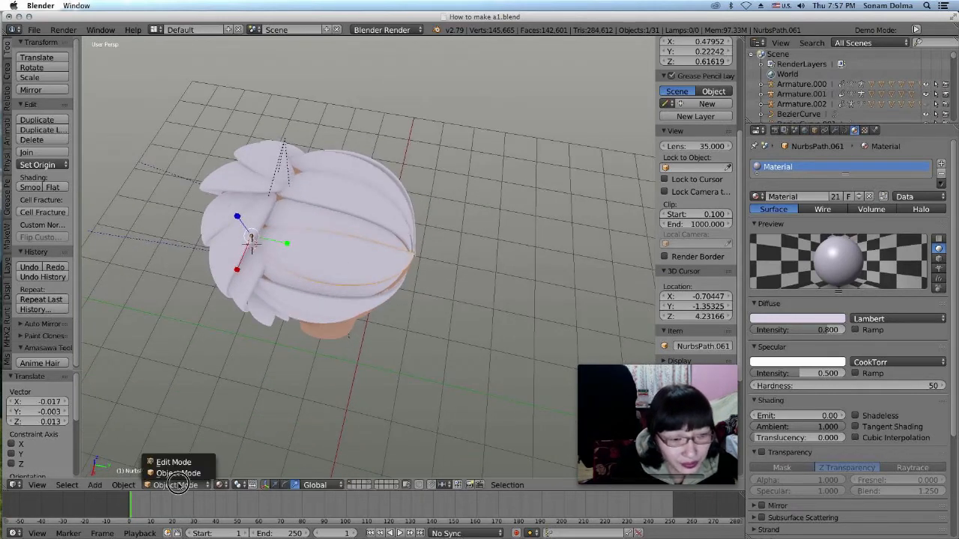
{"action": "left_click", "coordinate": [180, 460]}
{"action": "left_click", "coordinate": [416, 253]}
{"action": "right_click", "coordinate": [426, 253]}
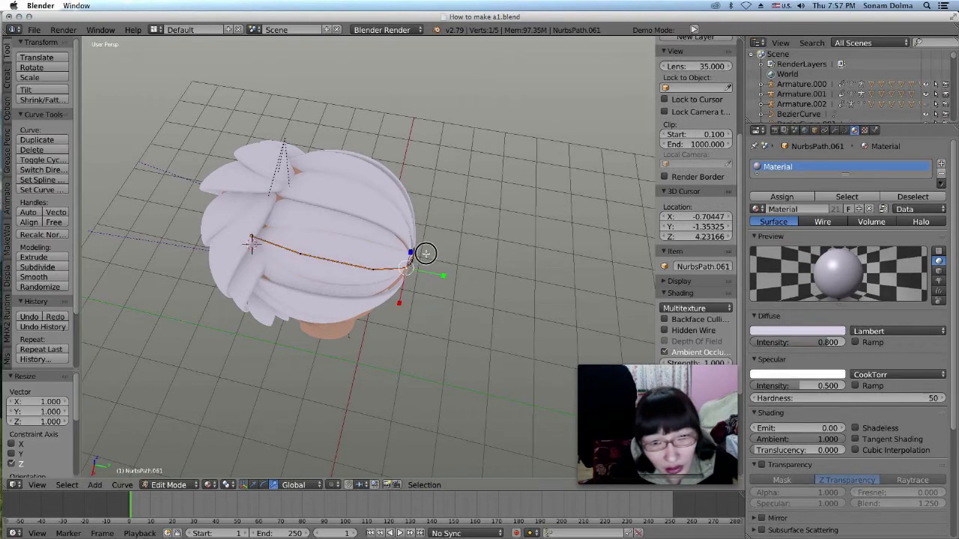
{"action": "key", "text": "g"}
{"action": "left_click", "coordinate": [432, 268]}
Shift the two middle control points of the new upper back strand to fit it between its neighbours.
{"action": "right_click", "coordinate": [376, 268]}
{"action": "key", "text": "g"}
{"action": "left_click", "coordinate": [374, 264]}
{"action": "right_click", "coordinate": [304, 254]}
{"action": "key", "text": "g"}
{"action": "left_click", "coordinate": [308, 247]}
Move the tip of the new upper back strand by about X -0.035, Y -0.009 at the back of the head.
{"action": "middle_click_drag", "start_coordinate": [472, 280], "coordinate": [350, 222]}
{"action": "right_click", "coordinate": [424, 271]}
{"action": "left_click", "coordinate": [377, 239]}
{"action": "middle_click_drag", "start_coordinate": [377, 239], "coordinate": [308, 265]}
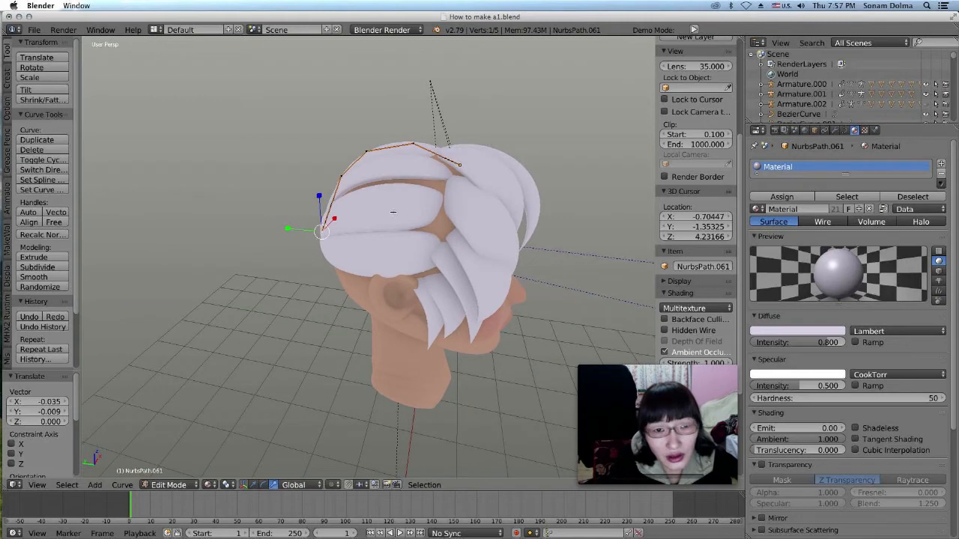
Leave curve editing and duplicate the upper back strand, placing the copy about X 0.046, Y -0.012, Z 0.046 away over the gap below.
{"action": "middle_click_drag", "start_coordinate": [398, 212], "coordinate": [414, 240]}
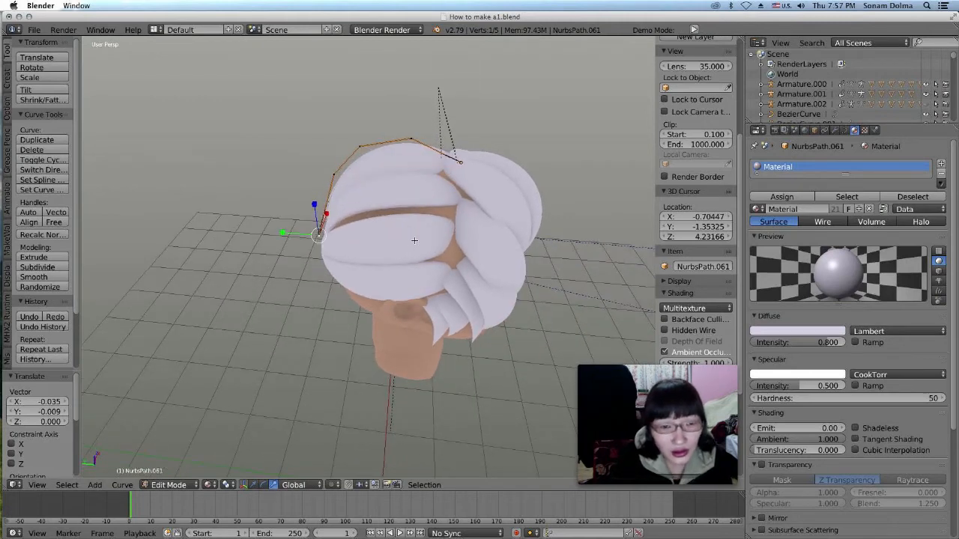
{"action": "left_click", "coordinate": [146, 484]}
{"action": "left_click", "coordinate": [169, 473]}
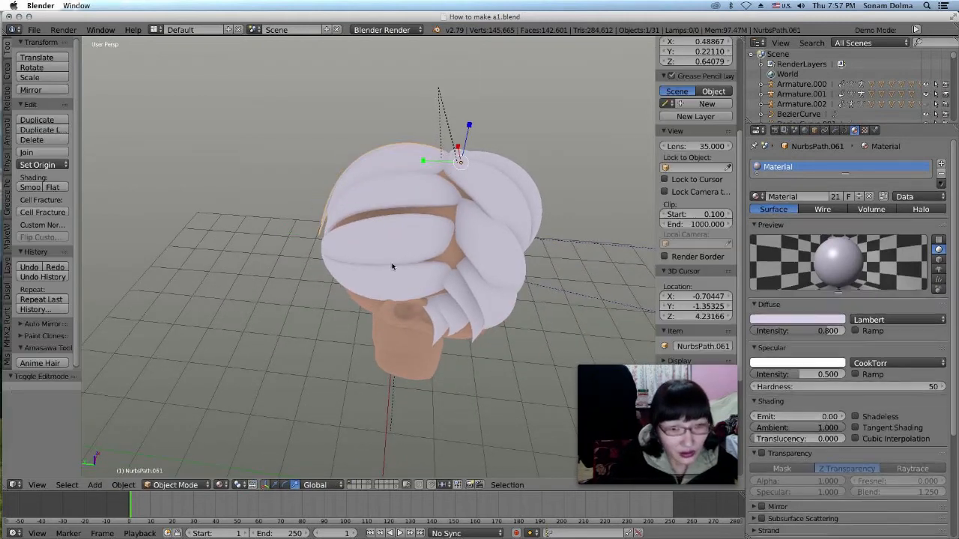
{"action": "key", "text": "shift+d"}
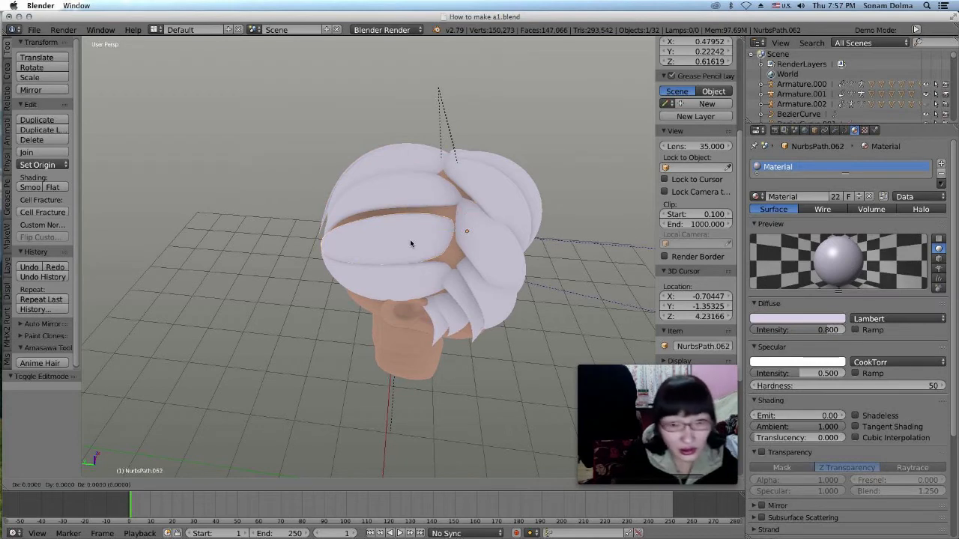
{"action": "left_click", "coordinate": [415, 223]}
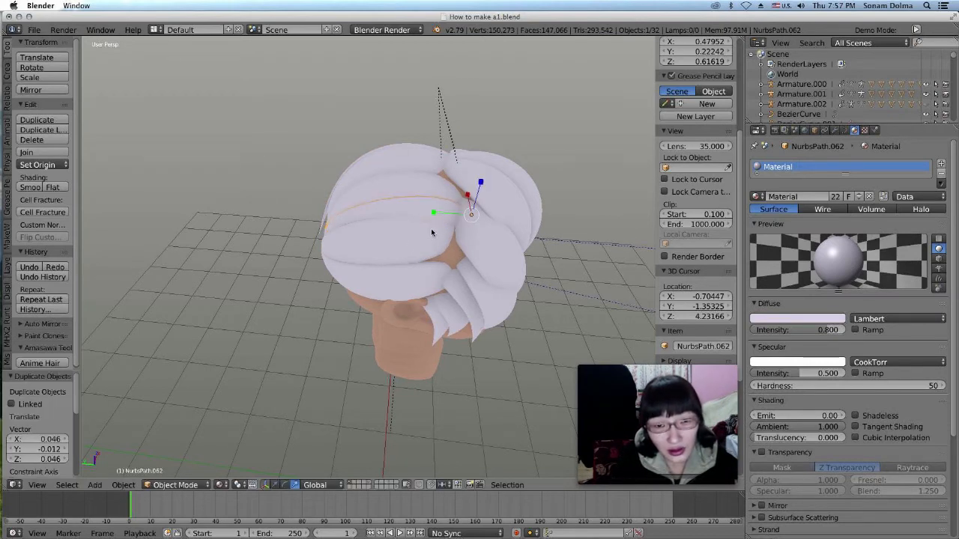
Rotate the duplicated strand from several angles to follow the back of the head and shift it about X -0.011, Y -0.002, Z -0.004.
{"action": "middle_click_drag", "start_coordinate": [440, 258], "coordinate": [483, 276]}
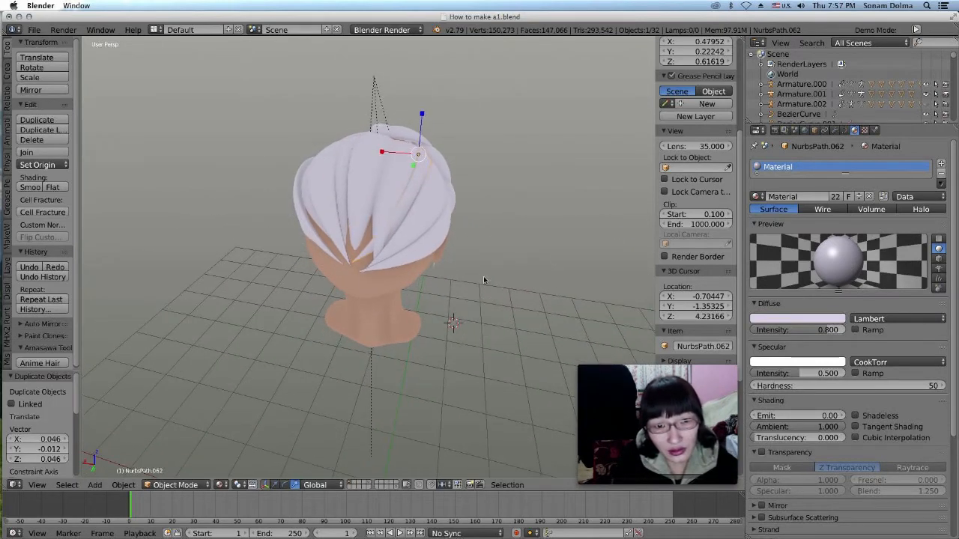
{"action": "key", "text": "r"}
{"action": "left_click", "coordinate": [496, 272]}
{"action": "middle_click_drag", "start_coordinate": [489, 282], "coordinate": [352, 267]}
{"action": "key", "text": "r"}
{"action": "left_click", "coordinate": [496, 258]}
{"action": "middle_click_drag", "start_coordinate": [496, 259], "coordinate": [441, 278]}
{"action": "key", "text": "r"}
{"action": "left_click", "coordinate": [473, 275]}
{"action": "key", "text": "g"}
{"action": "left_click", "coordinate": [462, 280]}
{"action": "middle_click_drag", "start_coordinate": [461, 280], "coordinate": [544, 270]}
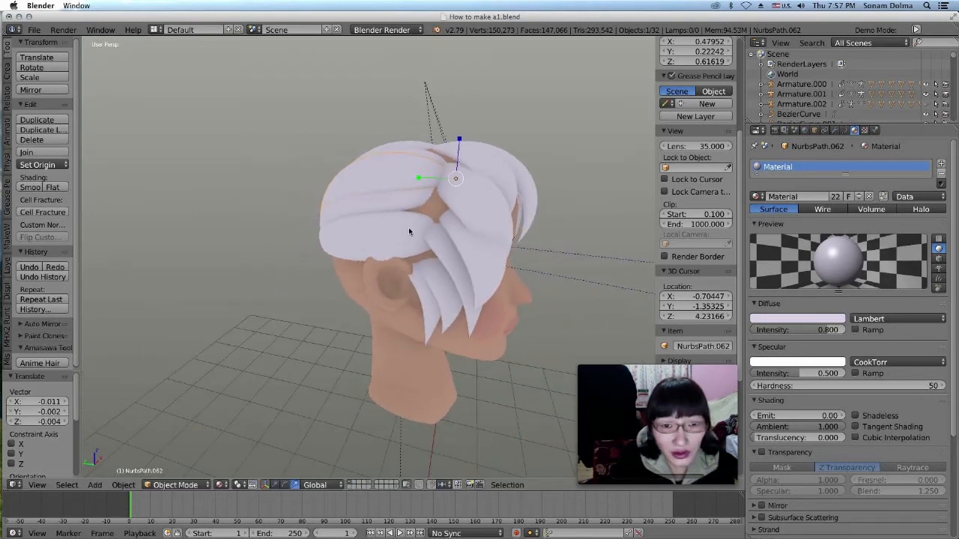
Reposition and rotate the side strand above the ear, and scale it by about 1.056.
{"action": "middle_click_drag", "start_coordinate": [408, 206], "coordinate": [557, 239]}
{"action": "key", "text": "g"}
{"action": "left_click", "coordinate": [480, 238]}
{"action": "key", "text": "r"}
{"action": "left_click", "coordinate": [421, 253]}
{"action": "key", "text": "r"}
{"action": "left_click", "coordinate": [469, 254]}
{"action": "key", "text": "s"}
{"action": "left_click", "coordinate": [507, 263]}
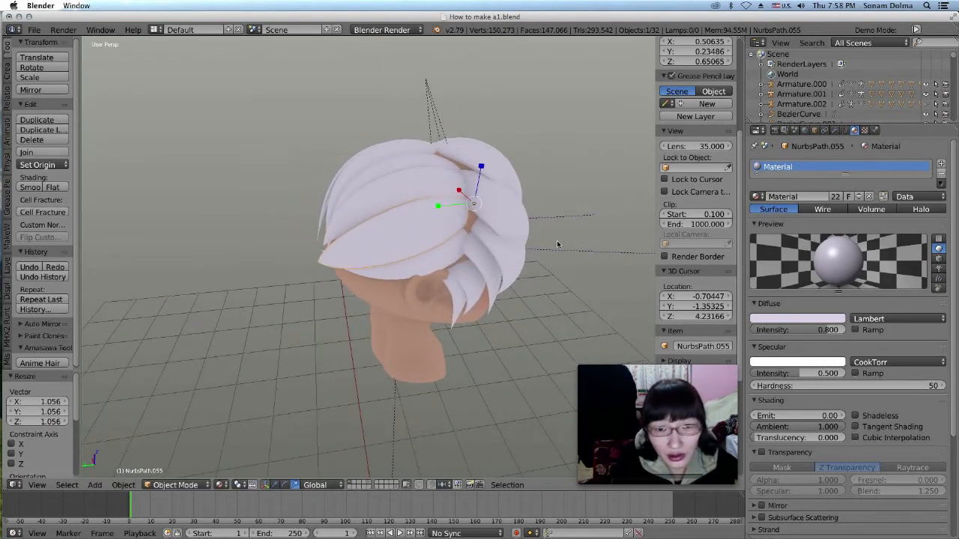
Refine the side strand's angle with two opposite rotations of about 30°, moving it about X -0.039, Z -0.061 and nudging it between its neighbours.
{"action": "key", "text": "r"}
{"action": "left_click", "coordinate": [490, 241]}
{"action": "key", "text": "g"}
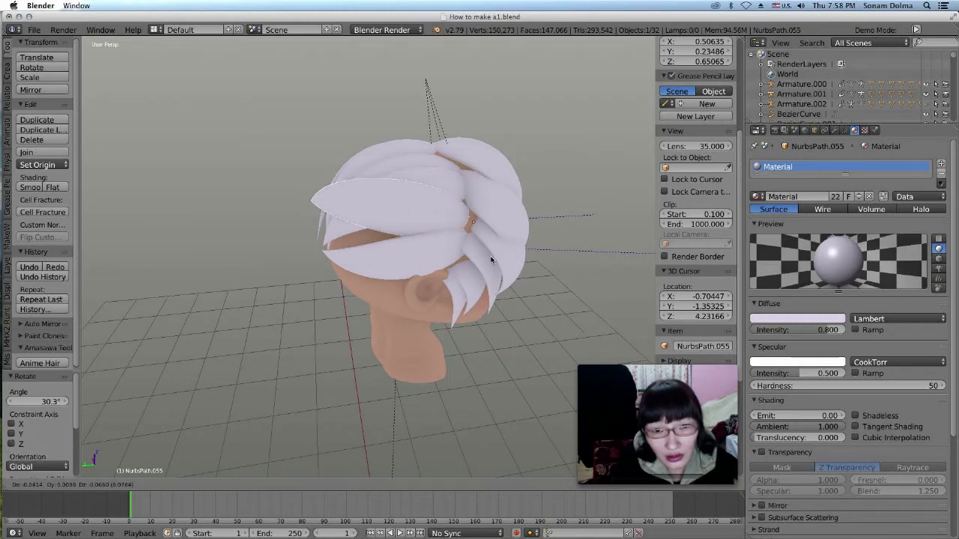
{"action": "left_click", "coordinate": [493, 259]}
{"action": "key", "text": "r"}
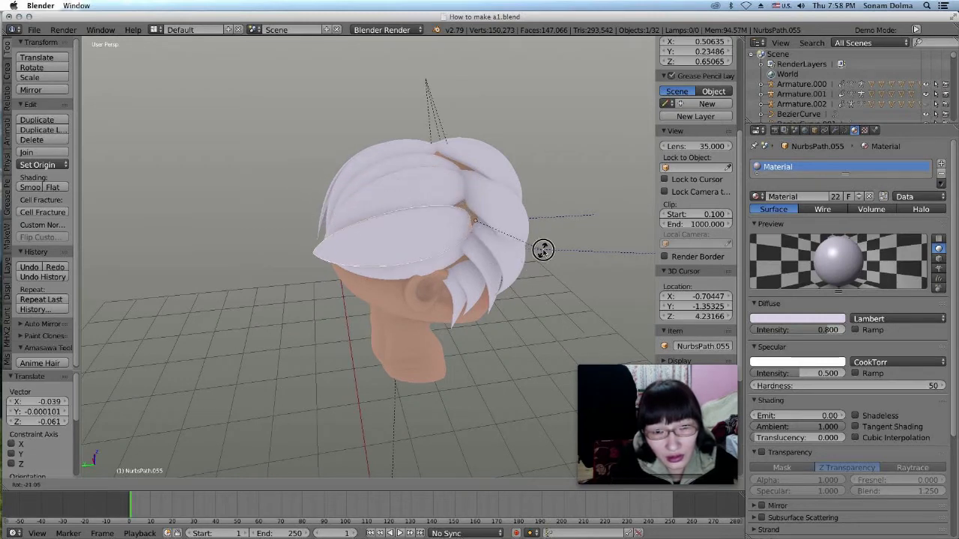
{"action": "left_click", "coordinate": [541, 251]}
{"action": "key", "text": "g"}
{"action": "left_click", "coordinate": [545, 252]}
Edit the side strand's curve, moving its tip about X 0.045, Y -0.056, Z -0.007 and pulling the adjacent control point toward the head.
{"action": "middle_click_drag", "start_coordinate": [544, 252], "coordinate": [588, 265]}
{"action": "middle_click_drag", "start_coordinate": [454, 304], "coordinate": [494, 303]}
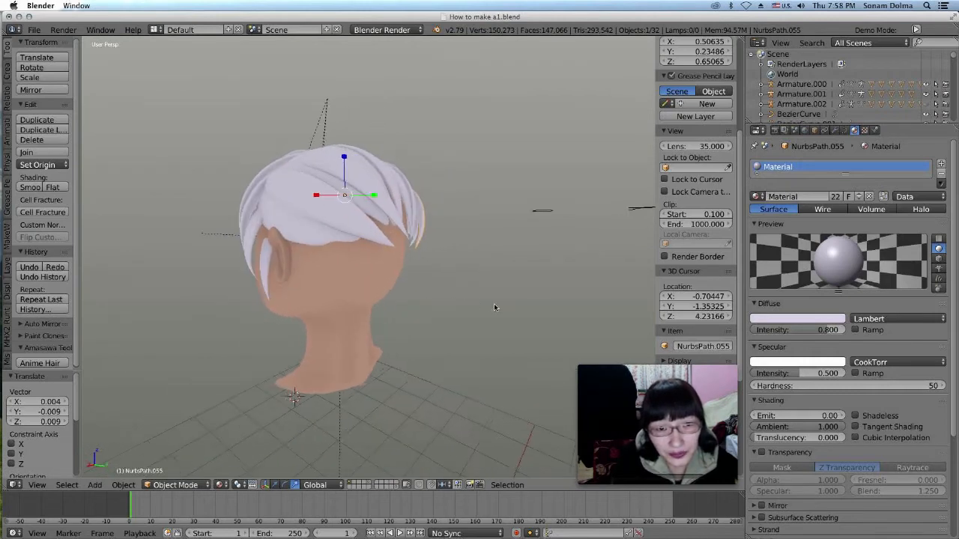
{"action": "left_click", "coordinate": [168, 484]}
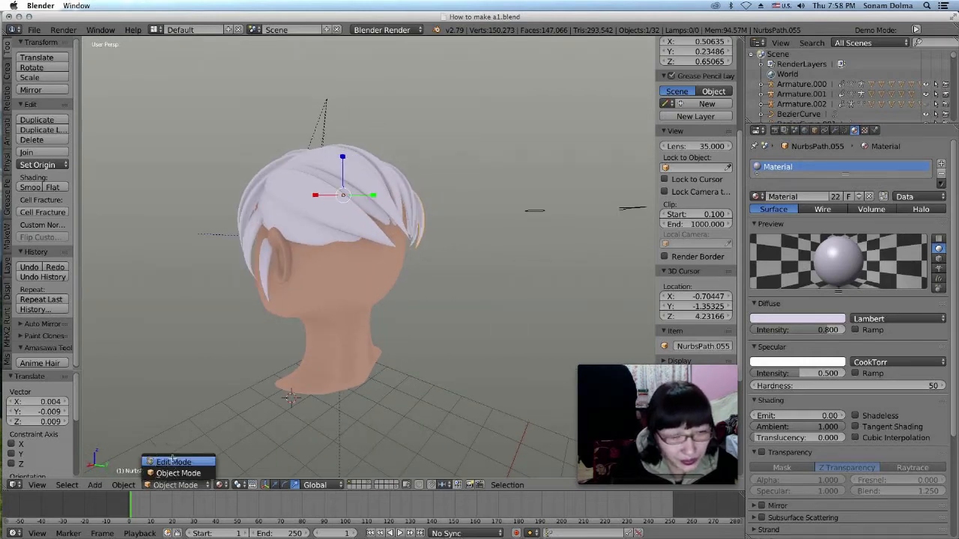
{"action": "left_click", "coordinate": [180, 458]}
{"action": "key", "text": "g"}
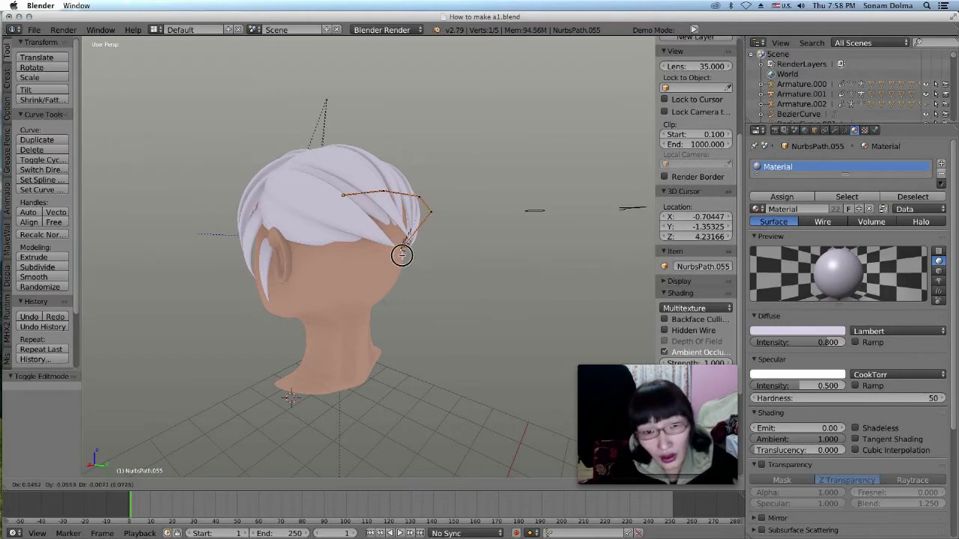
{"action": "left_click", "coordinate": [400, 252]}
{"action": "key", "text": "g"}
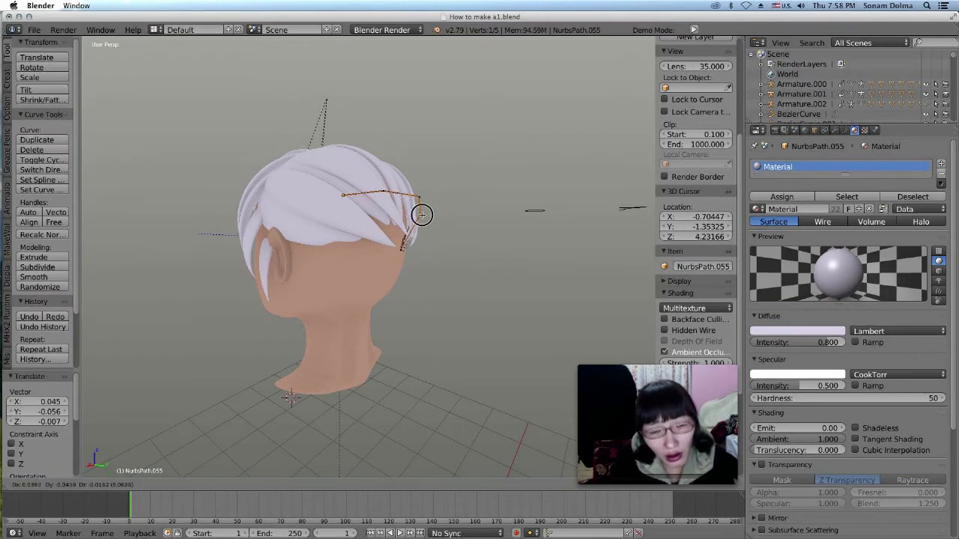
{"action": "left_click", "coordinate": [421, 215]}
{"action": "middle_click_drag", "start_coordinate": [449, 390], "coordinate": [465, 418]}
{"action": "left_click_drag", "start_coordinate": [447, 195], "coordinate": [449, 196]}
Change the hair material's diffuse color to a golden blonde and check the hairstyle from the front.
{"action": "middle_click_drag", "start_coordinate": [376, 269], "coordinate": [605, 283]}
{"action": "scroll", "coordinate": [426, 282], "scroll_direction": "down", "scroll_amount": 4}
{"action": "middle_click_drag", "start_coordinate": [426, 283], "coordinate": [451, 272]}
{"action": "scroll", "coordinate": [430, 254], "scroll_direction": "up", "scroll_amount": 4}
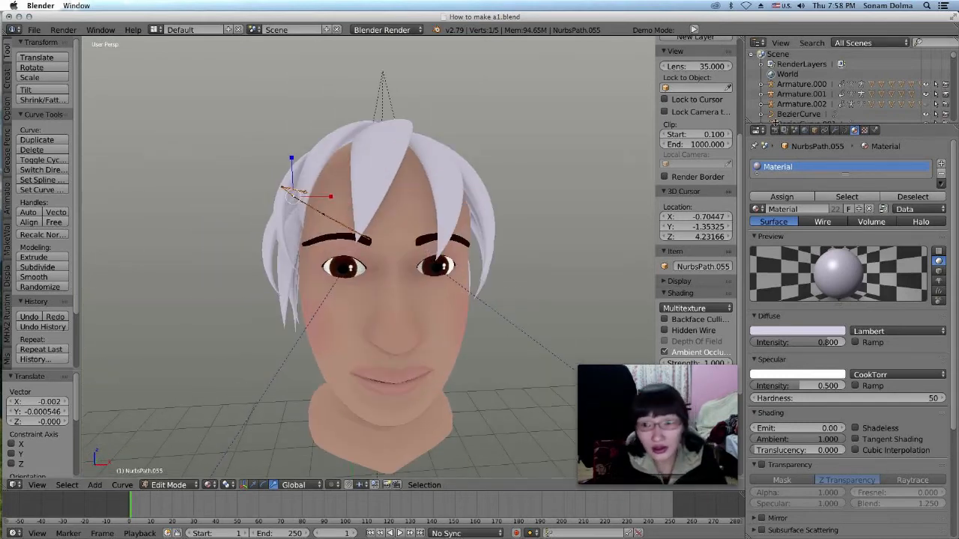
{"action": "left_click", "coordinate": [788, 333]}
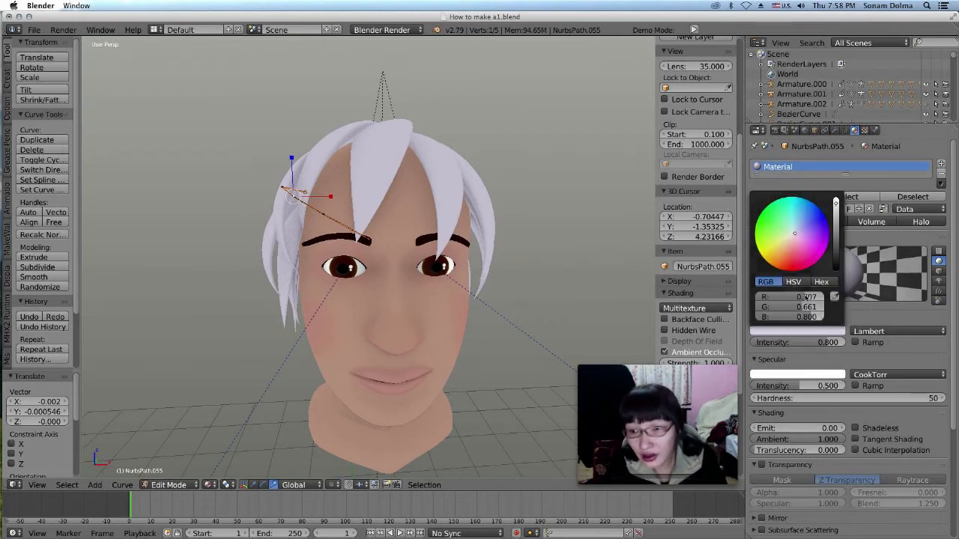
{"action": "left_click_drag", "start_coordinate": [788, 248], "coordinate": [782, 251]}
{"action": "scroll", "coordinate": [372, 251], "scroll_direction": "down", "scroll_amount": 5}
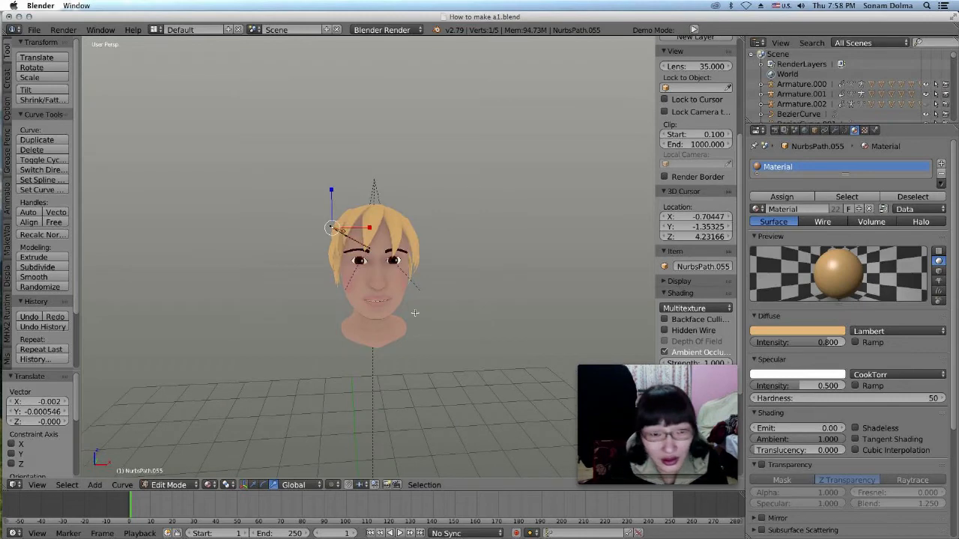
{"action": "scroll", "coordinate": [420, 318], "scroll_direction": "up", "scroll_amount": 5}
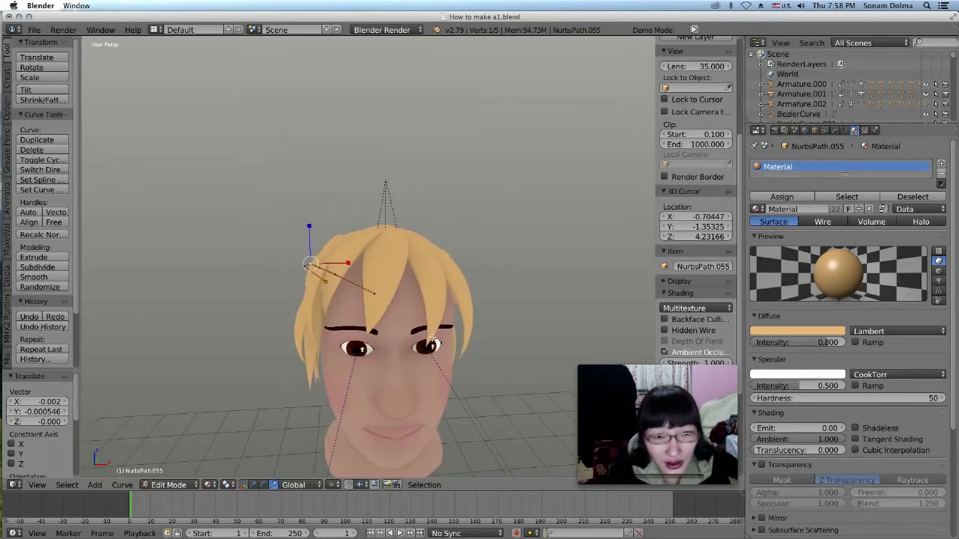
{"action": "scroll", "coordinate": [402, 352], "scroll_direction": "down", "scroll_amount": 6}
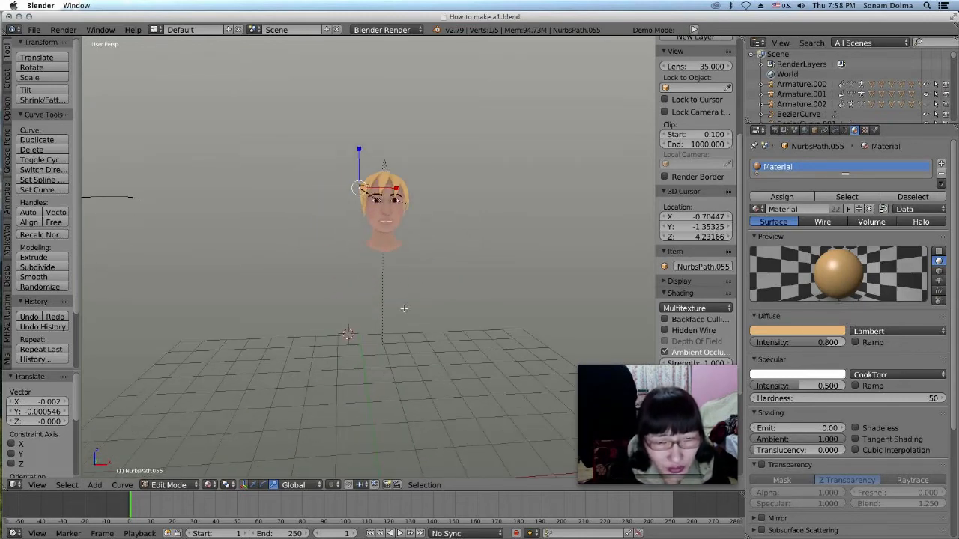
In top view and Object Mode, move the NURBS circle profile about X 4.889, Y -0.030 to bring it near the head.
{"action": "left_click", "coordinate": [47, 486]}
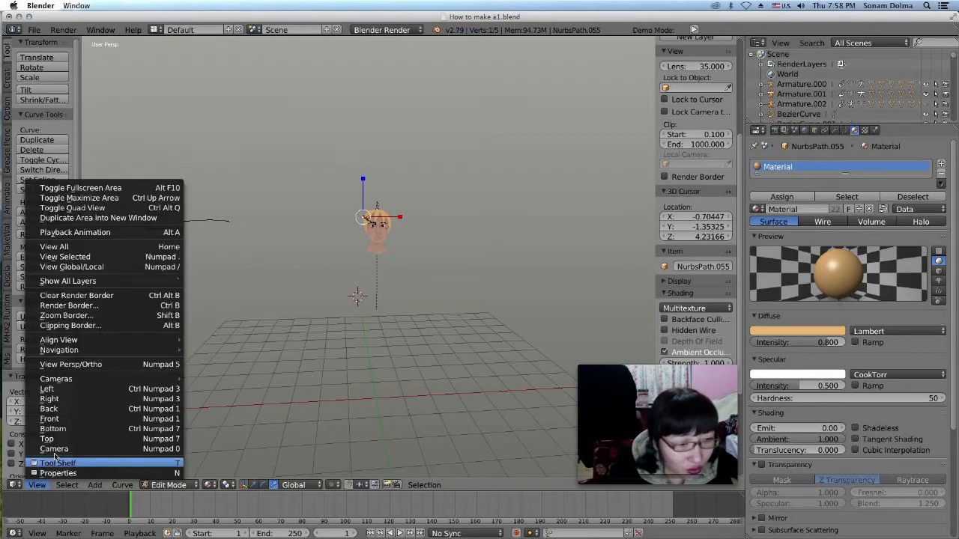
{"action": "left_click", "coordinate": [60, 432]}
{"action": "scroll", "coordinate": [555, 247], "scroll_direction": "down", "scroll_amount": 2}
{"action": "middle_click_drag", "start_coordinate": [479, 308], "coordinate": [502, 330], "text": "shift"}
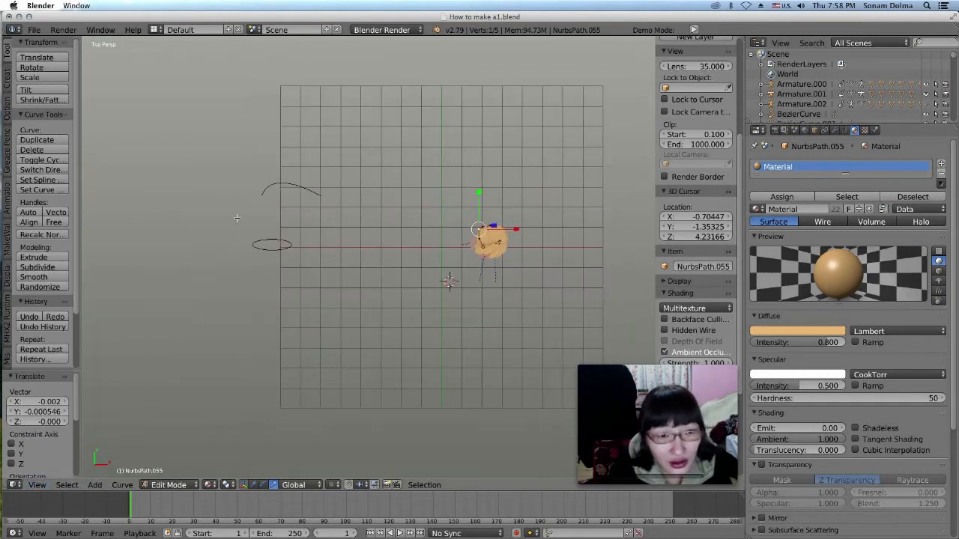
{"action": "left_click", "coordinate": [166, 486]}
{"action": "left_click", "coordinate": [179, 412]}
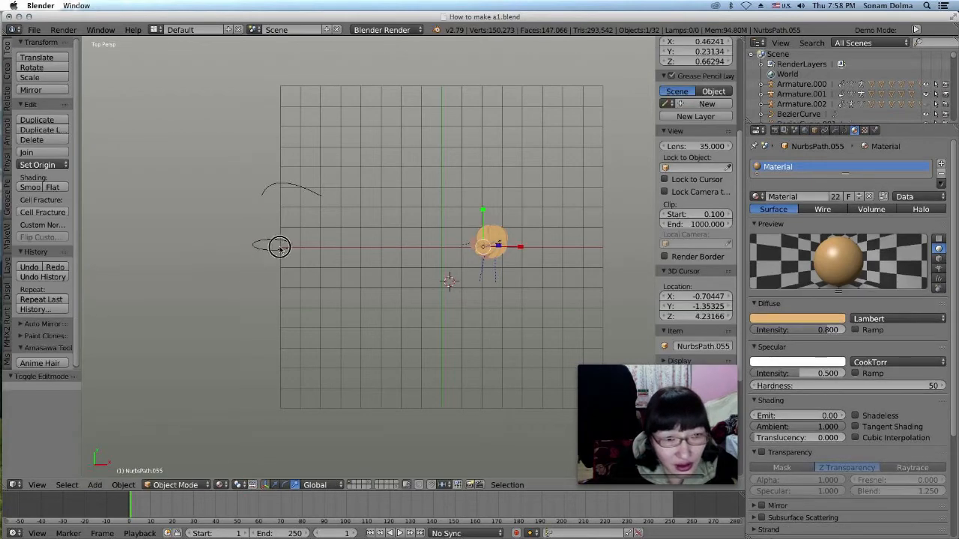
{"action": "right_click", "coordinate": [279, 247]}
{"action": "scroll", "coordinate": [289, 286], "scroll_direction": "up", "scroll_amount": 1}
{"action": "scroll", "coordinate": [200, 240], "scroll_direction": "up", "scroll_amount": 1}
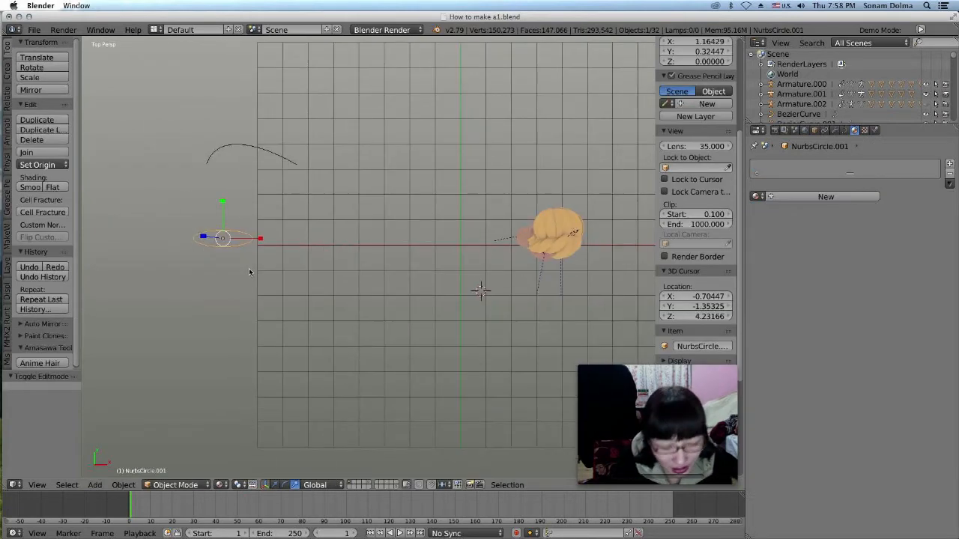
{"action": "key", "text": "g"}
{"action": "left_click", "coordinate": [496, 272]}
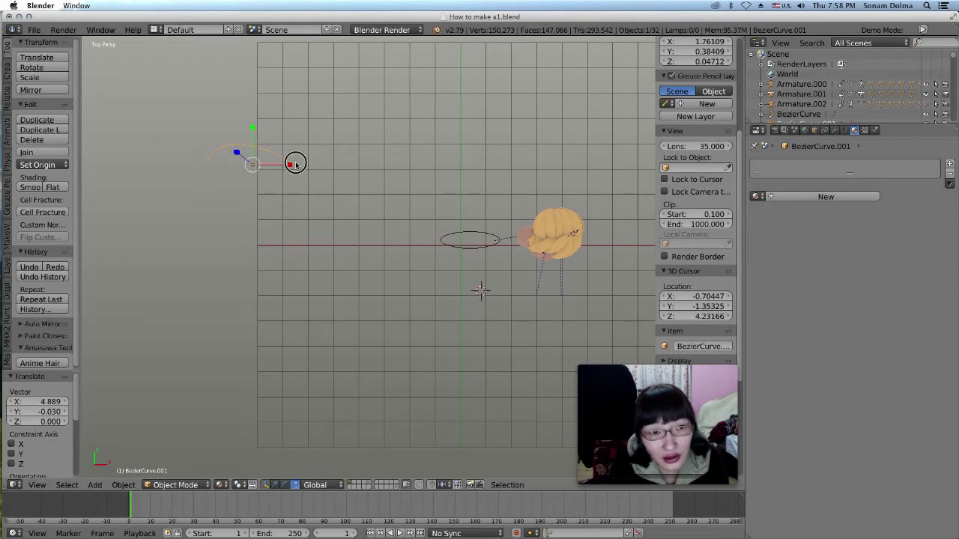
Move the Bezier curve used for the hair shape about X 4.382, Y -0.915 to sit beside the circle profile.
{"action": "right_click", "coordinate": [295, 163]}
{"action": "key", "text": "g"}
{"action": "left_click", "coordinate": [496, 207]}
{"action": "scroll", "coordinate": [543, 288], "scroll_direction": "up", "scroll_amount": 2}
{"action": "middle_click_drag", "start_coordinate": [610, 274], "coordinate": [467, 290]}
{"action": "scroll", "coordinate": [466, 289], "scroll_direction": "down", "scroll_amount": 3}
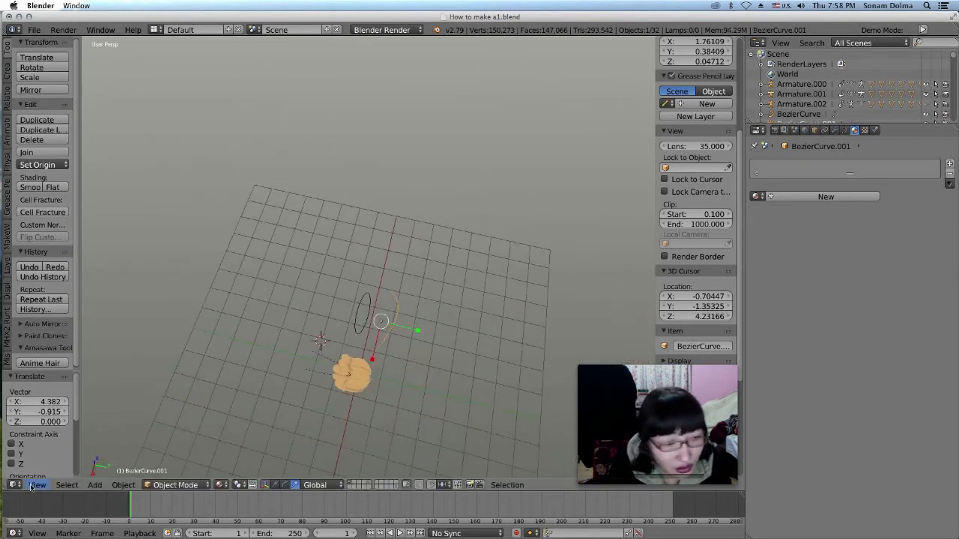
From the top view, widen the NURBS circle profile along the X axis by a factor of about 1.4.
{"action": "left_click", "coordinate": [36, 485]}
{"action": "left_click", "coordinate": [48, 440]}
{"action": "scroll", "coordinate": [338, 274], "scroll_direction": "up", "scroll_amount": 4}
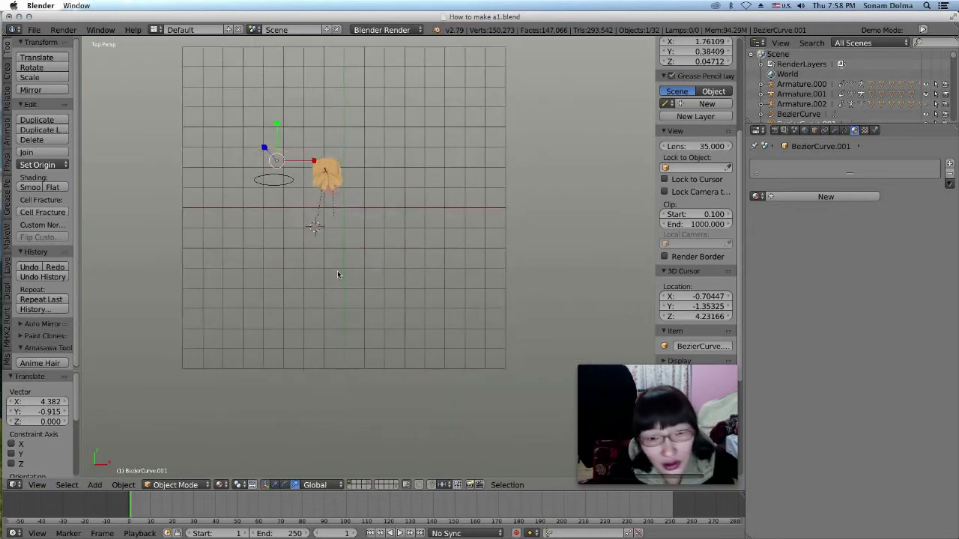
{"action": "middle_click_drag", "start_coordinate": [326, 242], "coordinate": [471, 334], "text": "shift"}
{"action": "right_click", "coordinate": [359, 260]}
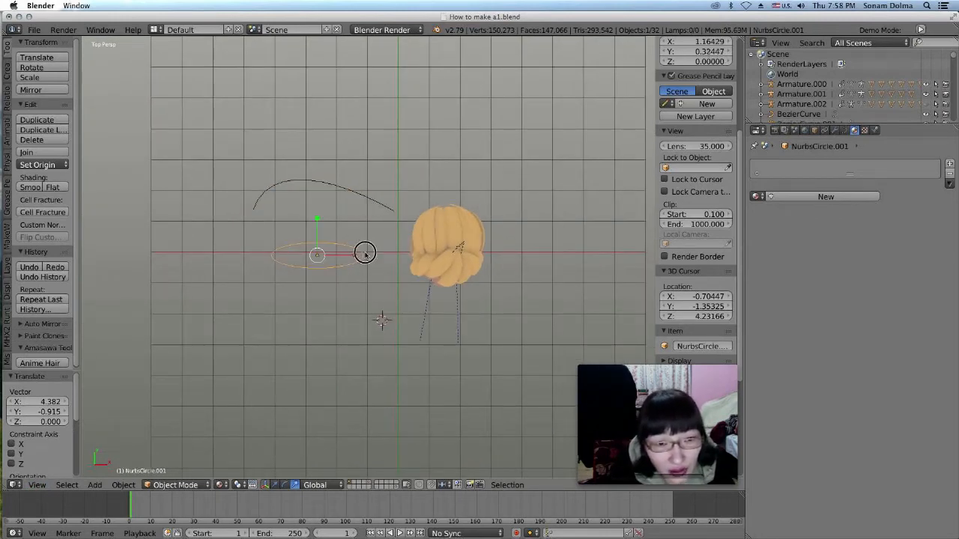
{"action": "key", "text": "s"}
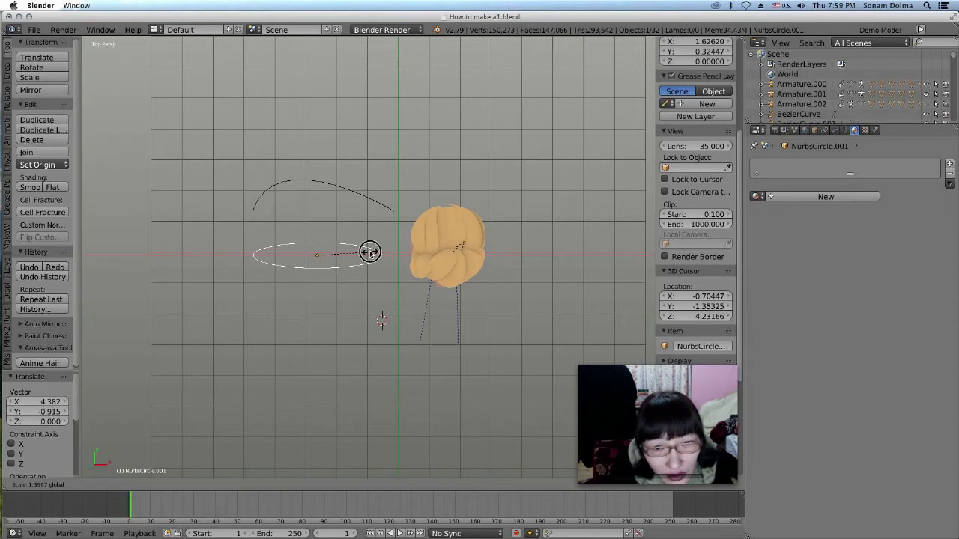
{"action": "left_click", "coordinate": [370, 252]}
Edit the circle profile and subdivide all of its control points with one cut.
{"action": "left_click", "coordinate": [174, 483]}
{"action": "left_click", "coordinate": [174, 461]}
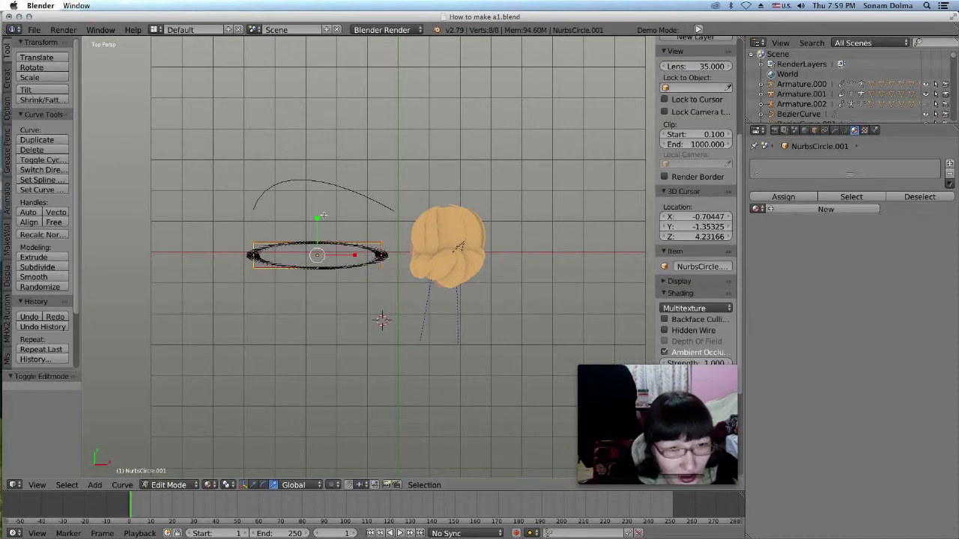
{"action": "right_click", "coordinate": [329, 235]}
{"action": "key", "text": "a"}
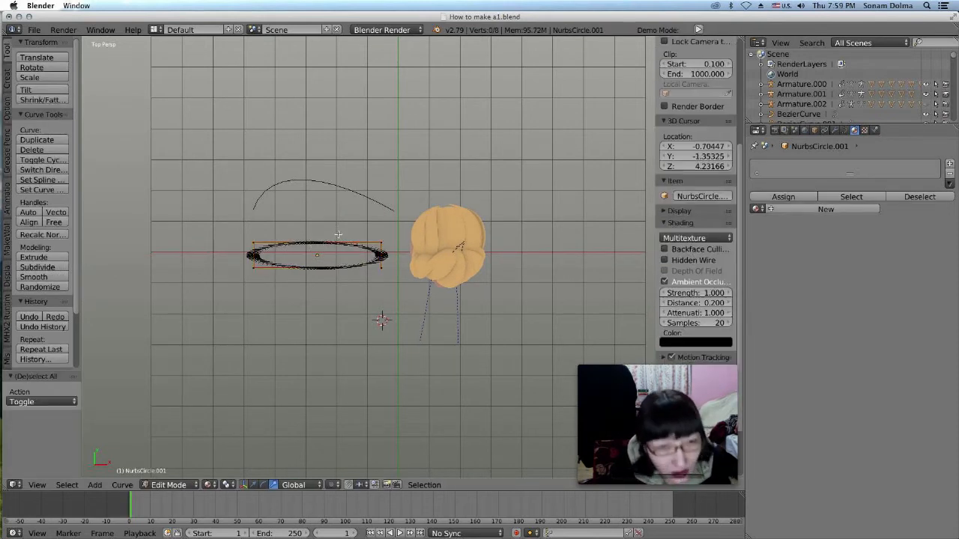
{"action": "key", "text": "w"}
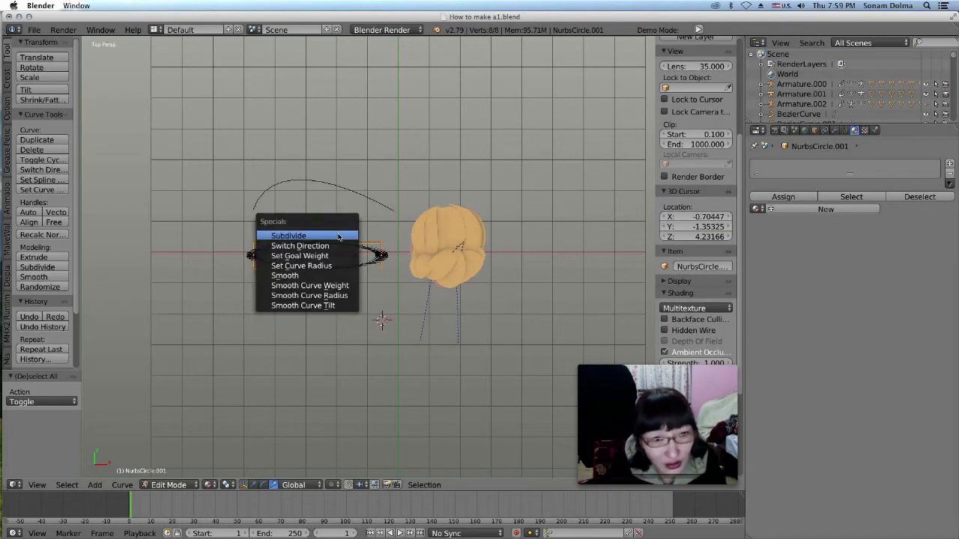
{"action": "left_click", "coordinate": [329, 236]}
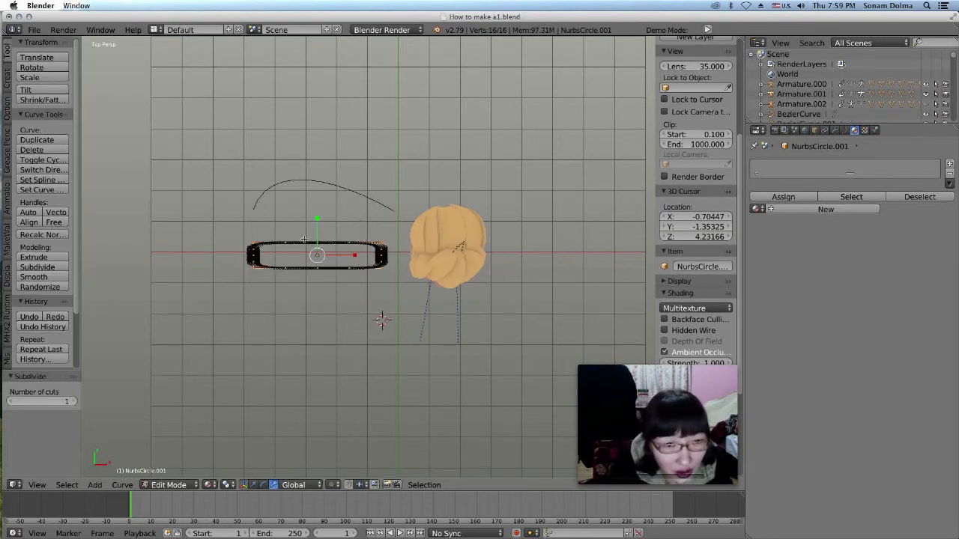
Dent the profile's upper edge by moving the points on both sides of its centre inward, the right one by about Y -0.057.
{"action": "right_click", "coordinate": [348, 242]}
{"action": "key", "text": "g"}
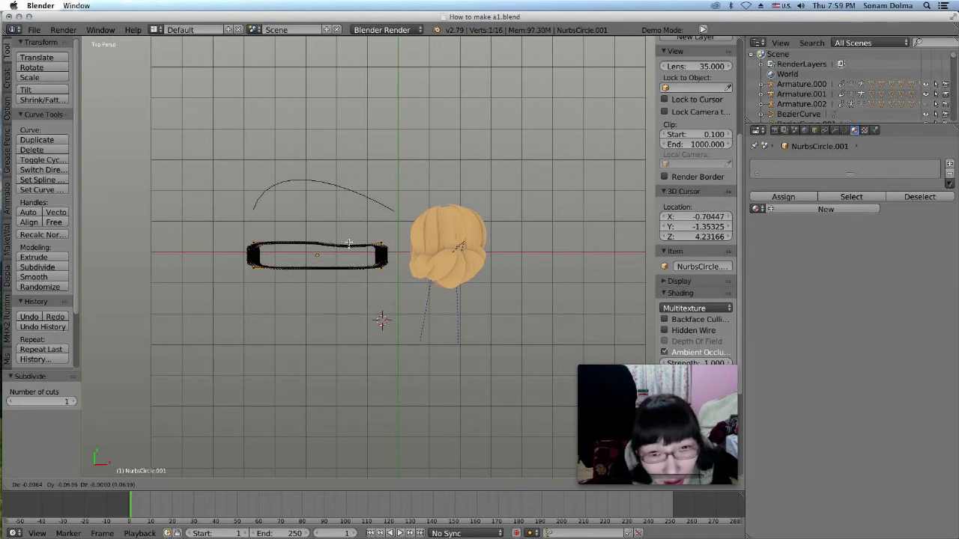
{"action": "left_click", "coordinate": [349, 242]}
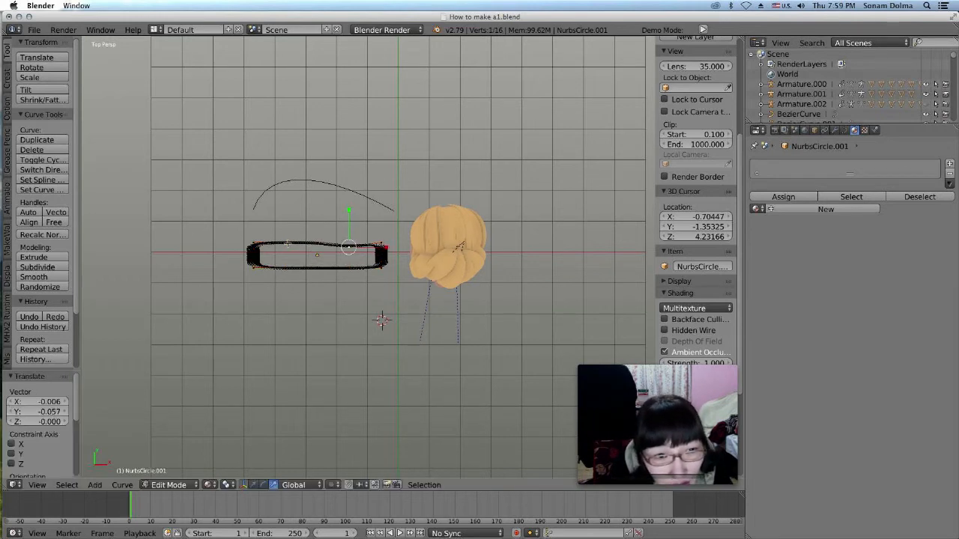
{"action": "key", "text": "g"}
{"action": "left_click", "coordinate": [305, 241]}
Raise the centre point of the profile's upper edge by about Y 0.045 and move the upper right corner point slightly inward.
{"action": "key", "text": "g"}
{"action": "left_click", "coordinate": [306, 237]}
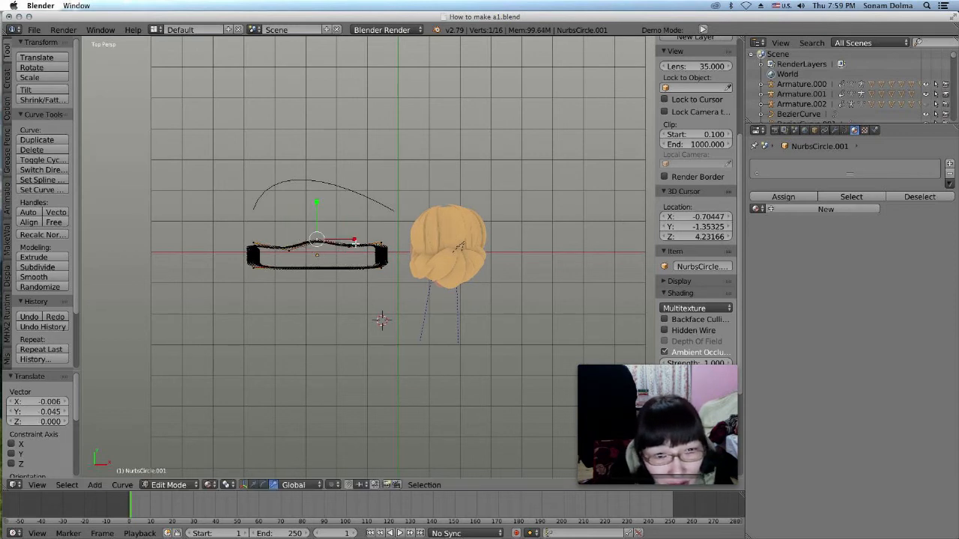
{"action": "key", "text": "g"}
{"action": "left_click", "coordinate": [362, 246]}
{"action": "right_click", "coordinate": [375, 238]}
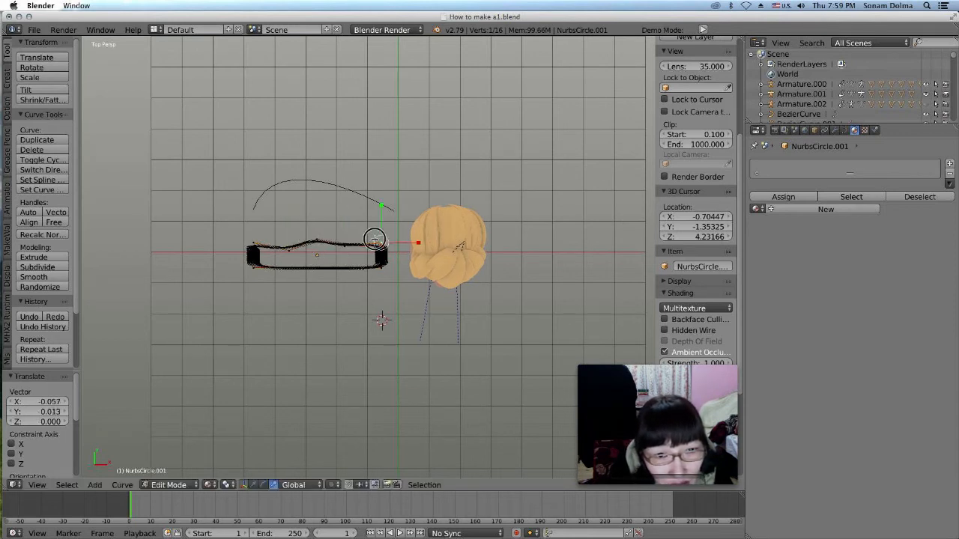
{"action": "key", "text": "g"}
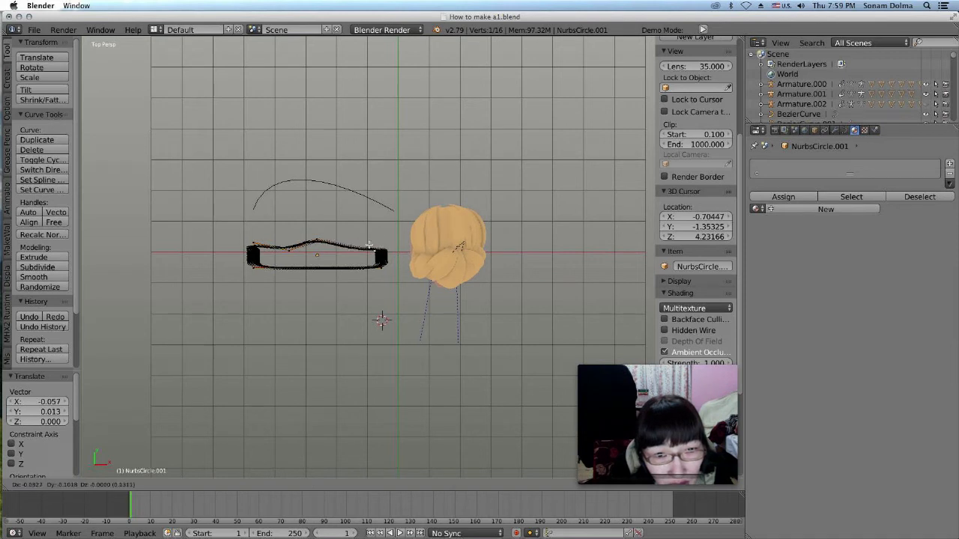
{"action": "left_click", "coordinate": [369, 244]}
{"action": "left_click", "coordinate": [379, 260]}
Smooth the left slope of the profile's upper edge by moving the left corner point inward and the point beside the centre upward.
{"action": "right_click", "coordinate": [258, 243]}
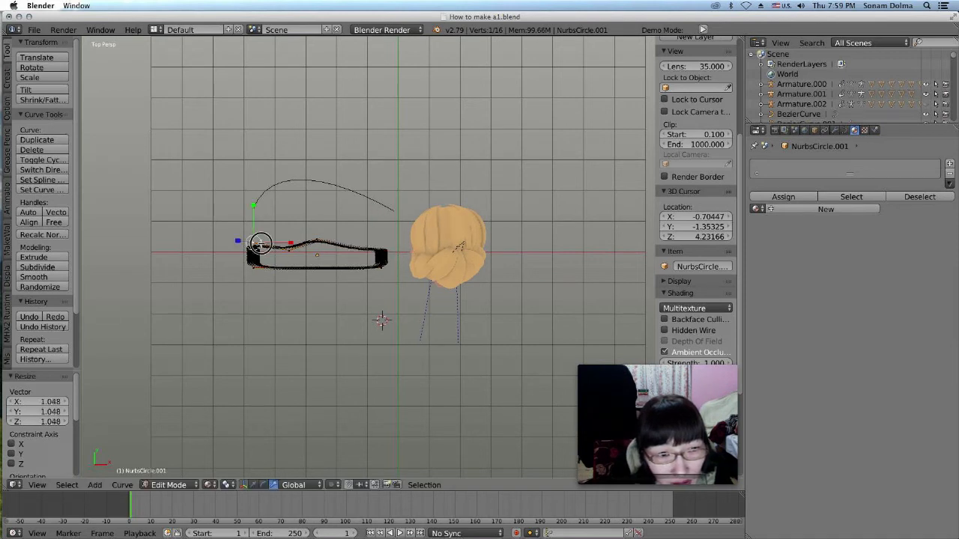
{"action": "key", "text": "g"}
{"action": "left_click", "coordinate": [271, 251]}
{"action": "key", "text": "g"}
{"action": "left_click", "coordinate": [293, 237]}
{"action": "key", "text": "g"}
{"action": "left_click", "coordinate": [302, 238]}
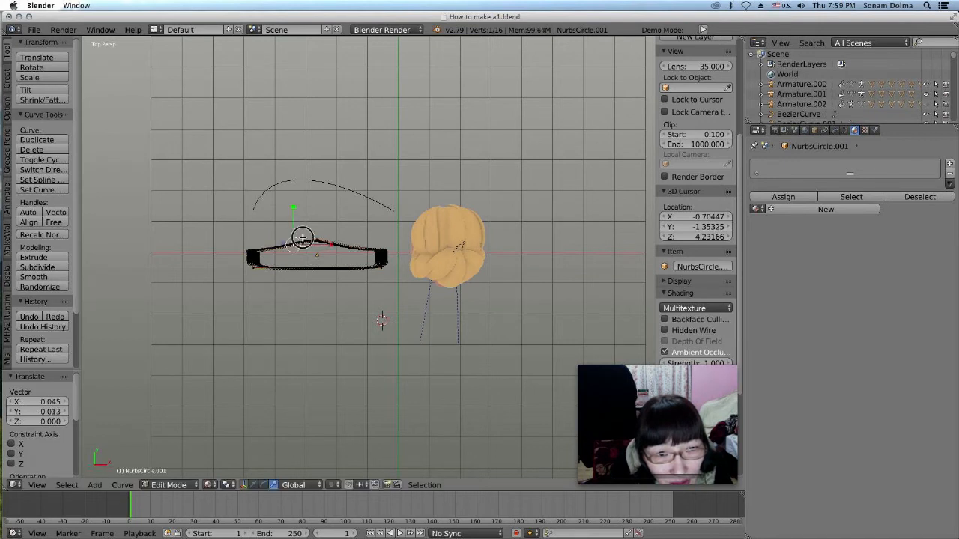
{"action": "key", "text": "g"}
{"action": "left_click", "coordinate": [341, 243]}
Arch the profile's lower edge by moving its centre point and the points on both sides of it upward.
{"action": "right_click", "coordinate": [317, 265]}
{"action": "key", "text": "g"}
{"action": "left_click", "coordinate": [316, 258]}
{"action": "right_click", "coordinate": [346, 267]}
{"action": "key", "text": "g"}
{"action": "left_click", "coordinate": [347, 263]}
{"action": "right_click", "coordinate": [295, 265]}
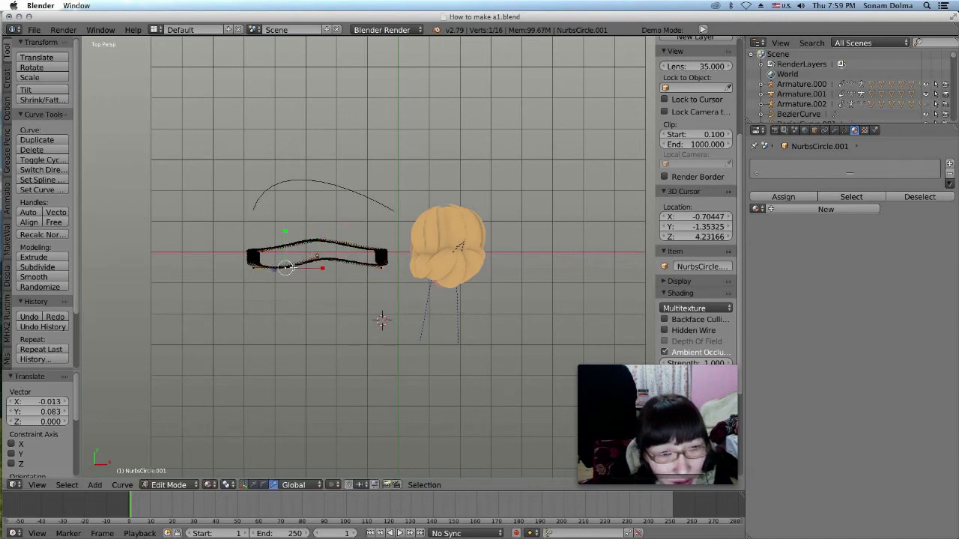
{"action": "key", "text": "g"}
{"action": "left_click", "coordinate": [292, 256]}
{"action": "right_click", "coordinate": [355, 265]}
{"action": "key", "text": "g"}
{"action": "left_click", "coordinate": [357, 263]}
Taper both ends of the profile by pulling the end points outward, the right one by about X 0.127, Y -0.032.
{"action": "right_click", "coordinate": [385, 258]}
{"action": "key", "text": "g"}
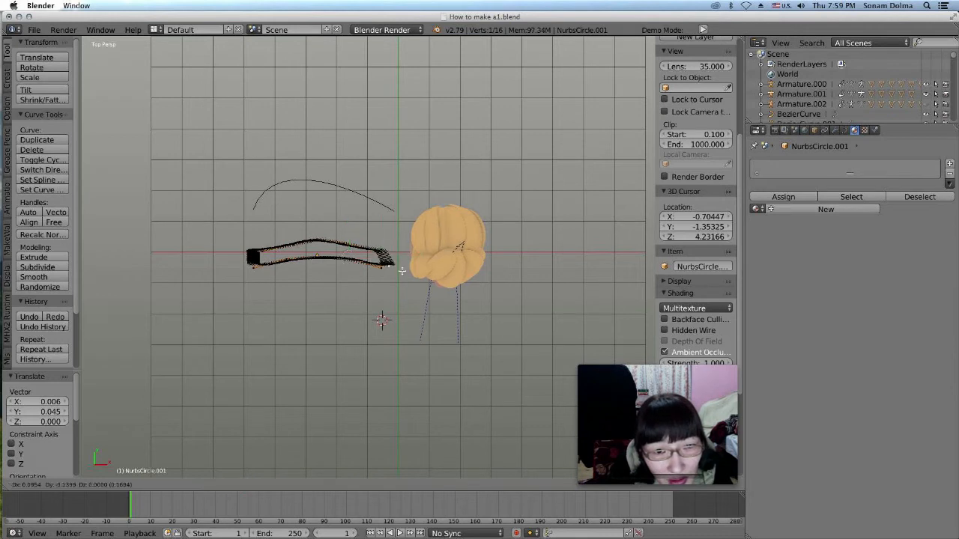
{"action": "left_click", "coordinate": [404, 262]}
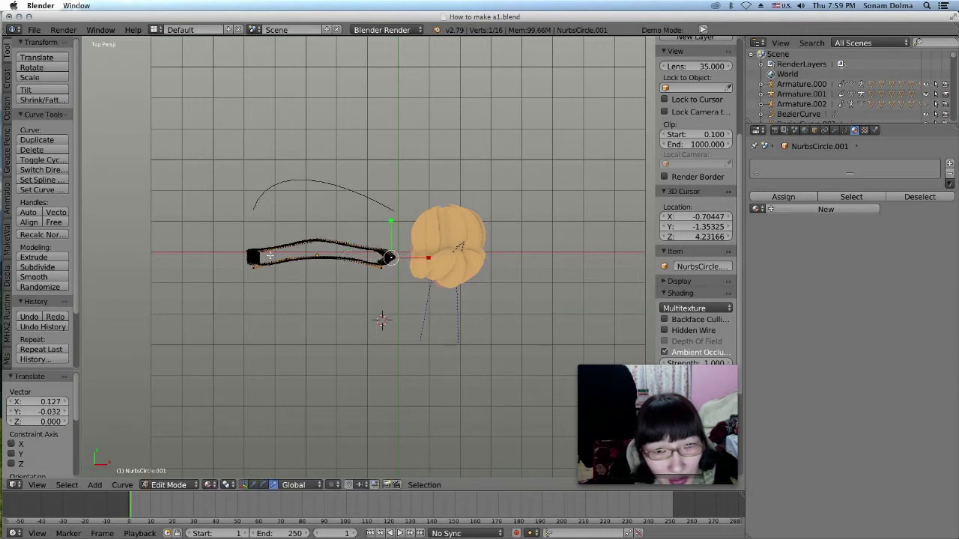
{"action": "right_click", "coordinate": [253, 259]}
{"action": "key", "text": "g"}
{"action": "left_click", "coordinate": [243, 260]}
{"action": "key", "text": "g"}
{"action": "left_click", "coordinate": [229, 260]}
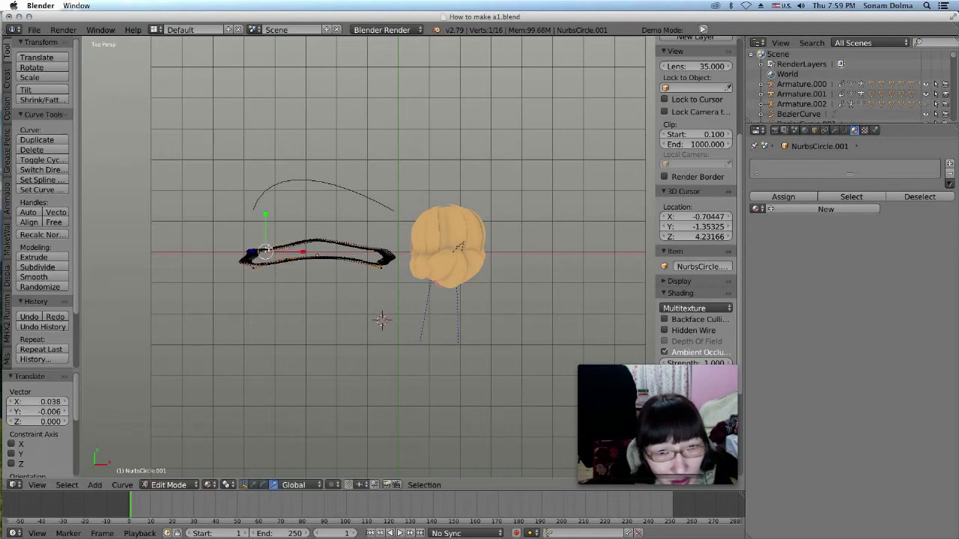
From an angled view, straighten the profile's lower edge by moving its points outward, the centre one by about Y -0.135.
{"action": "middle_click_drag", "start_coordinate": [420, 331], "coordinate": [338, 276]}
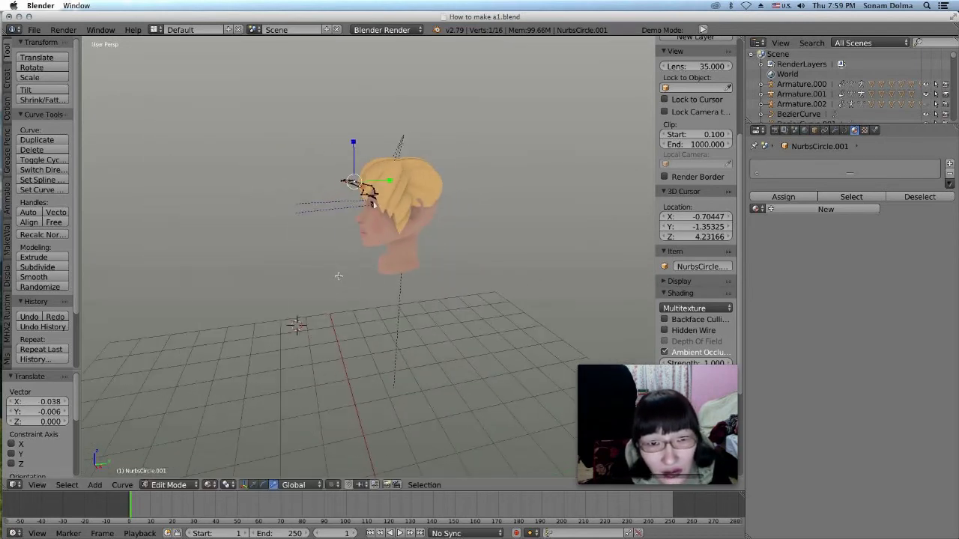
{"action": "middle_click_drag", "start_coordinate": [394, 287], "coordinate": [358, 295]}
{"action": "scroll", "coordinate": [416, 282], "scroll_direction": "up", "scroll_amount": 3}
{"action": "middle_click_drag", "start_coordinate": [418, 260], "coordinate": [492, 331]}
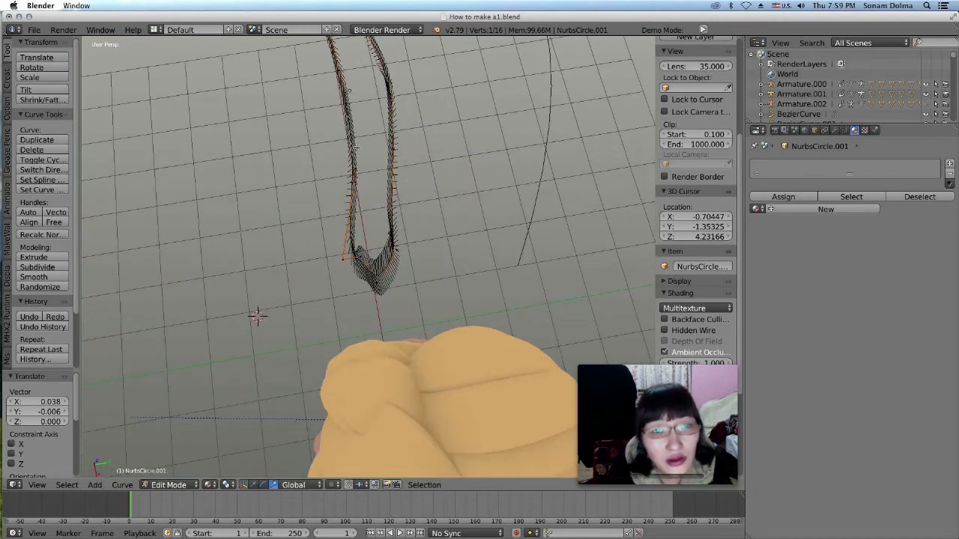
{"action": "scroll", "coordinate": [352, 161], "scroll_direction": "down", "scroll_amount": 4}
{"action": "left_click_drag", "start_coordinate": [360, 205], "coordinate": [349, 203]}
{"action": "left_click_drag", "start_coordinate": [345, 145], "coordinate": [337, 147]}
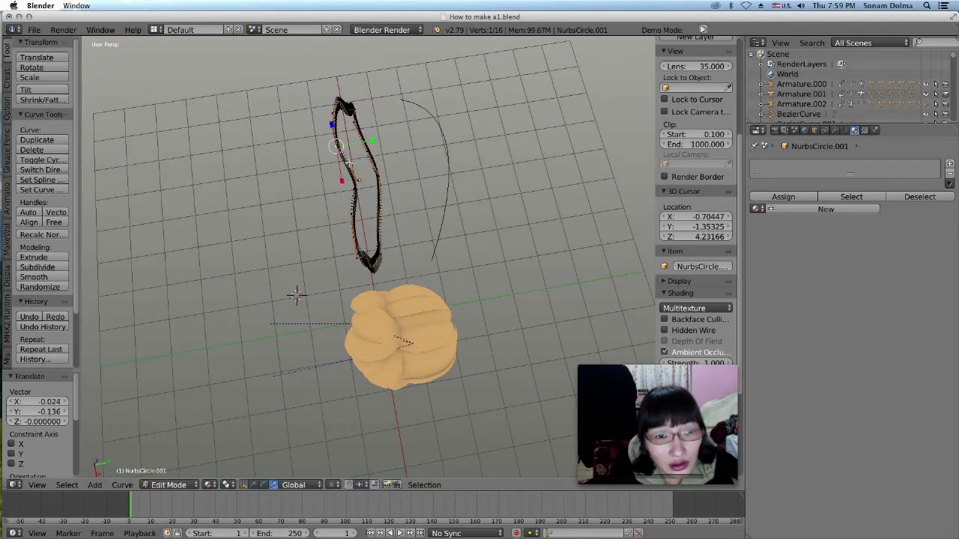
{"action": "right_click", "coordinate": [361, 182]}
{"action": "key", "text": "g"}
{"action": "left_click", "coordinate": [347, 185]}
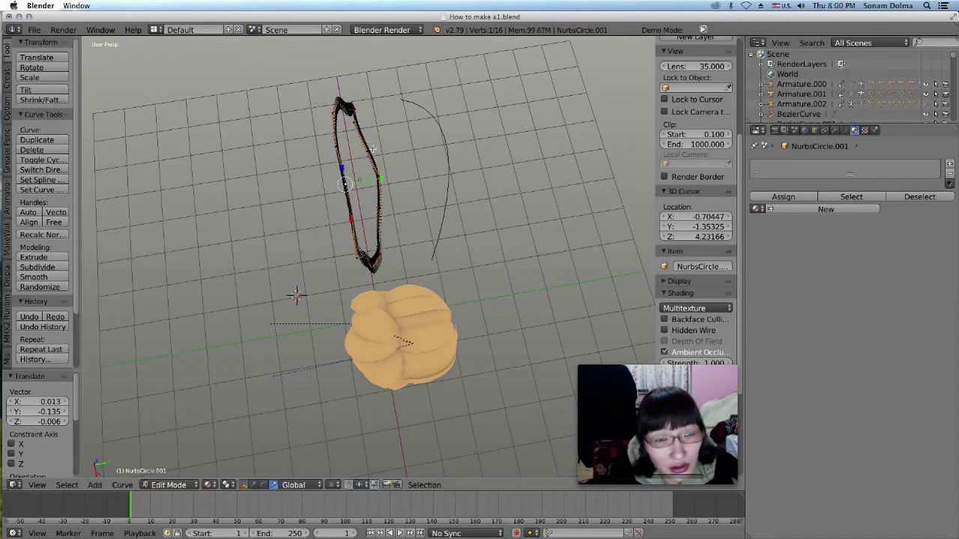
Form a peak on the profile's upper edge by moving its centre point outward about Y 0.137 and adjusting the neighbouring point.
{"action": "key", "text": "g"}
{"action": "left_click", "coordinate": [380, 172]}
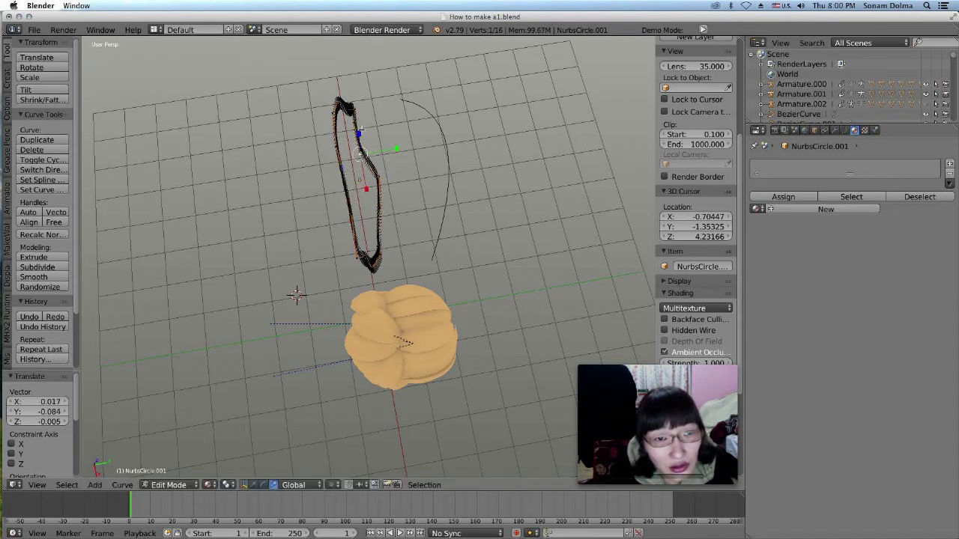
{"action": "key", "text": "g"}
{"action": "left_click", "coordinate": [369, 142]}
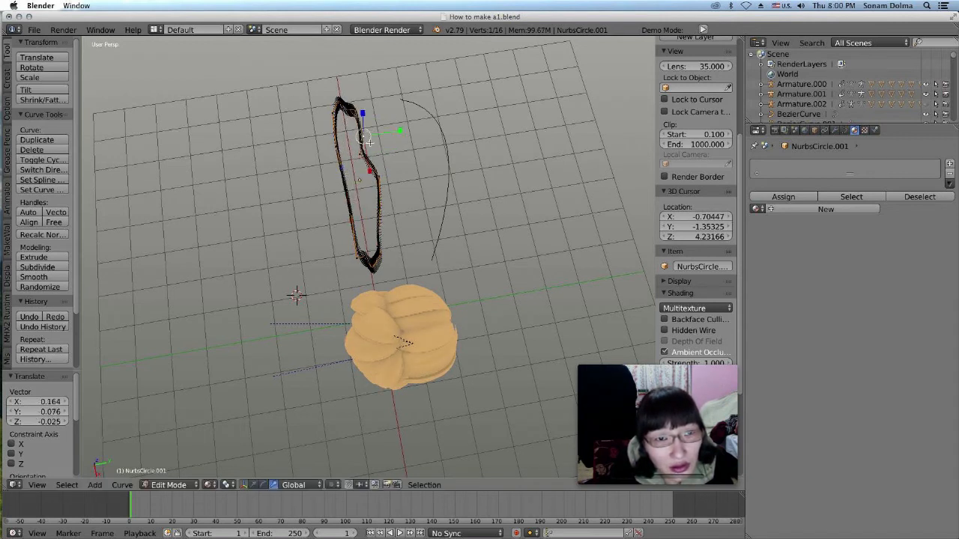
{"action": "key", "text": "g"}
{"action": "left_click", "coordinate": [398, 172]}
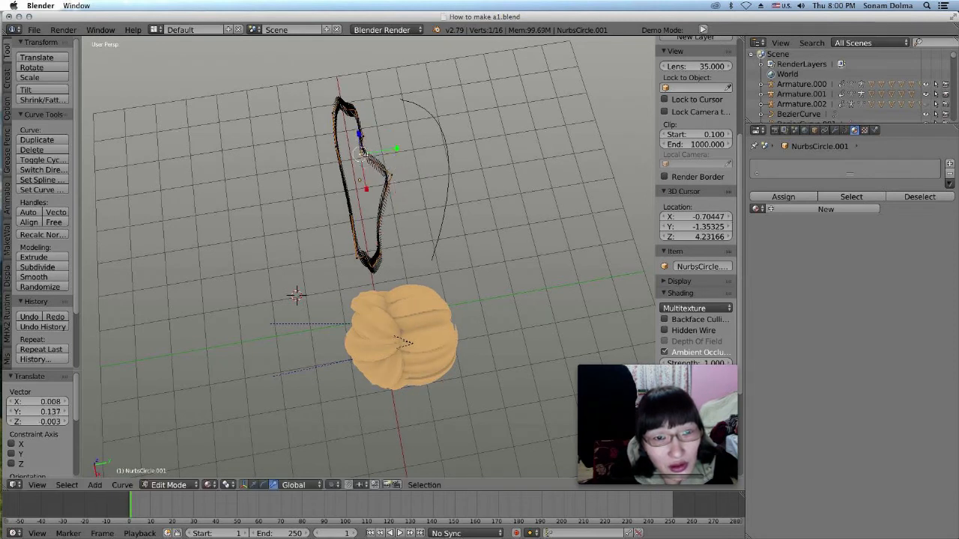
{"action": "key", "text": "g"}
{"action": "left_click", "coordinate": [374, 157]}
Smooth the slope between the peak and the far end, moving the corner point by about X 0.114, Y -0.064.
{"action": "right_click", "coordinate": [362, 130]}
{"action": "key", "text": "g"}
{"action": "left_click", "coordinate": [358, 131]}
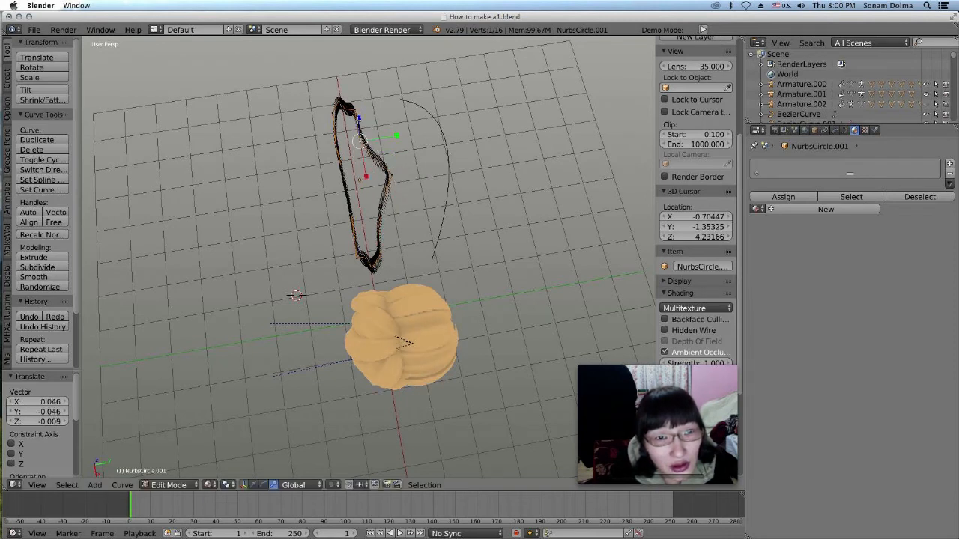
{"action": "right_click", "coordinate": [352, 108]}
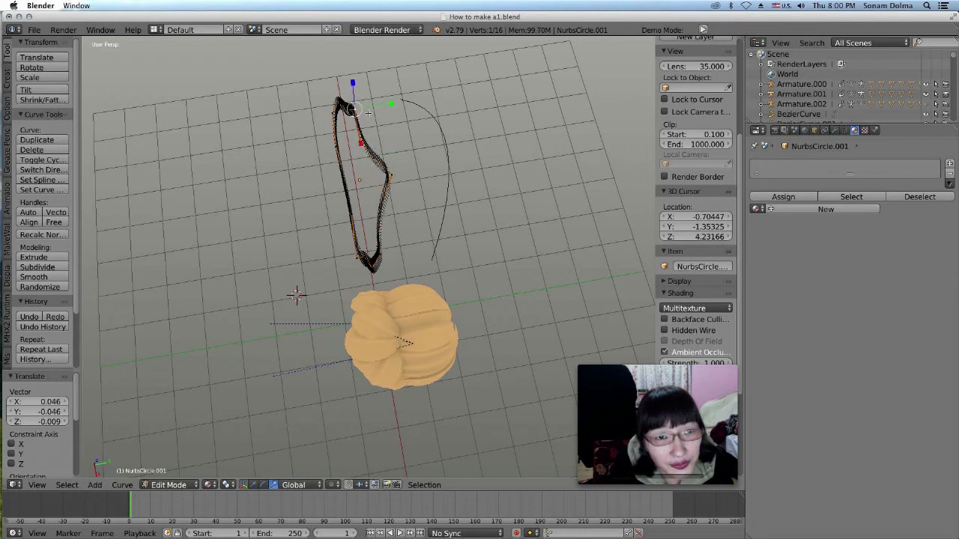
{"action": "key", "text": "g"}
{"action": "left_click", "coordinate": [364, 125]}
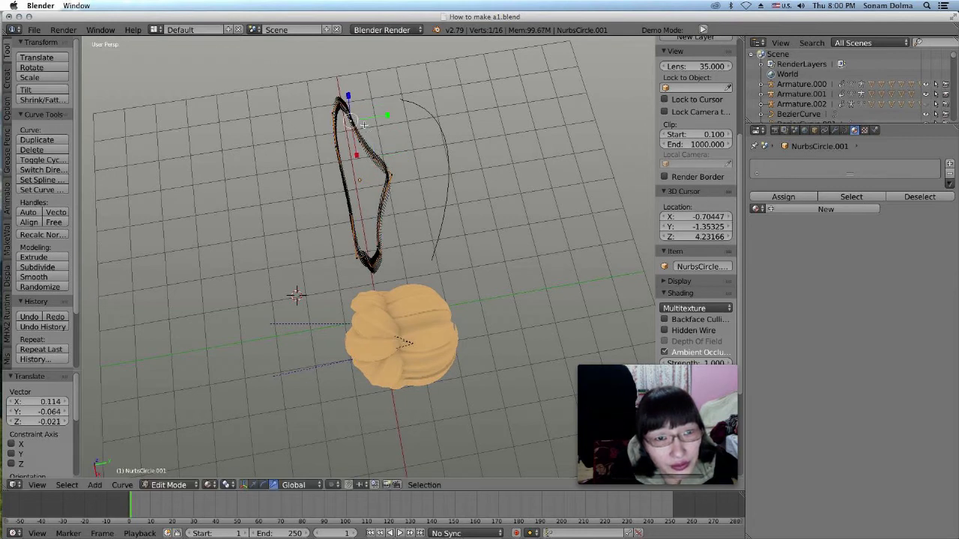
Fill out the slope between the peak and the end nearest the head by moving its points outward and toward the peak.
{"action": "right_click", "coordinate": [381, 210]}
{"action": "key", "text": "g"}
{"action": "left_click", "coordinate": [392, 188]}
{"action": "right_click", "coordinate": [378, 245]}
{"action": "key", "text": "g"}
{"action": "left_click", "coordinate": [389, 216]}
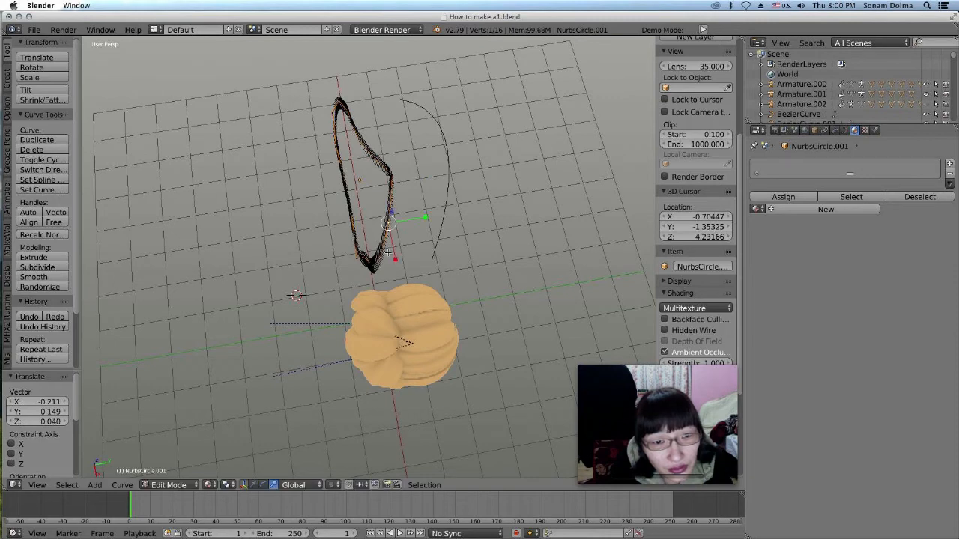
{"action": "right_click", "coordinate": [388, 253]}
{"action": "key", "text": "g"}
{"action": "left_click", "coordinate": [395, 242]}
Move one point on each side of the peak inward, the far one by about Y -0.053, and return to Object Mode.
{"action": "right_click", "coordinate": [392, 216]}
{"action": "key", "text": "g"}
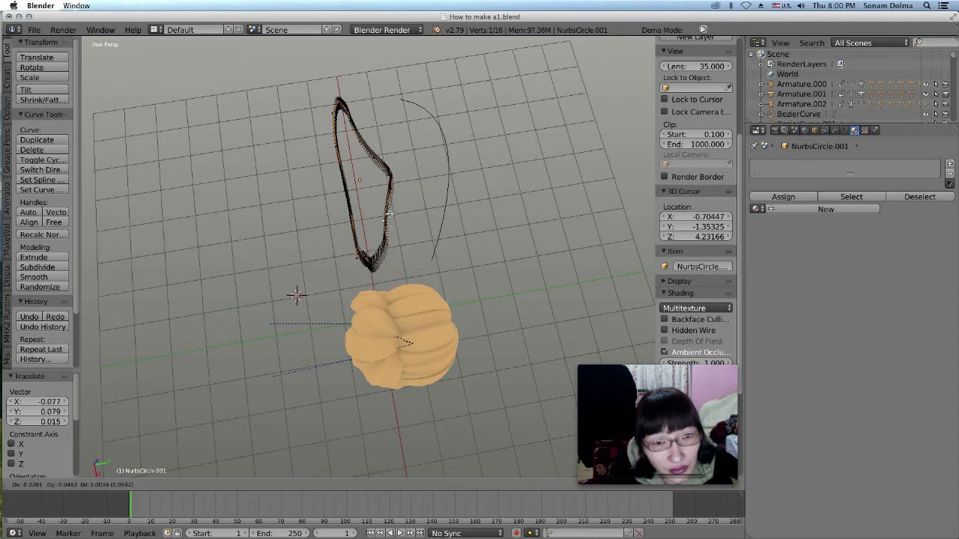
{"action": "left_click", "coordinate": [375, 220]}
{"action": "right_click", "coordinate": [360, 140]}
{"action": "key", "text": "g"}
{"action": "left_click", "coordinate": [354, 142]}
{"action": "middle_click_drag", "start_coordinate": [353, 169], "coordinate": [439, 213]}
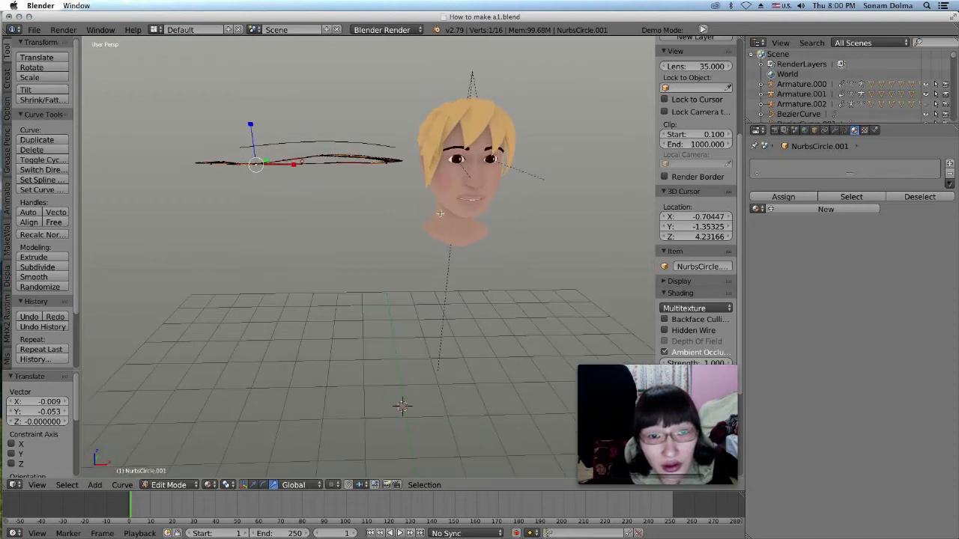
{"action": "left_click", "coordinate": [187, 485]}
{"action": "left_click", "coordinate": [174, 412]}
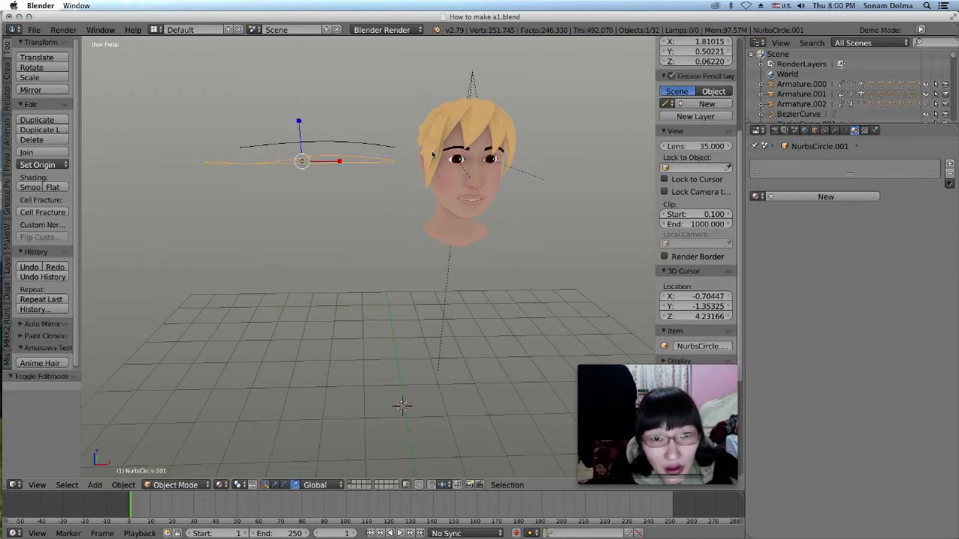
Edit the hair strand NurbsPath.043 at the side of the forehead and reposition its control point.
{"action": "right_click", "coordinate": [431, 152]}
{"action": "middle_click_drag", "start_coordinate": [490, 227], "coordinate": [269, 438]}
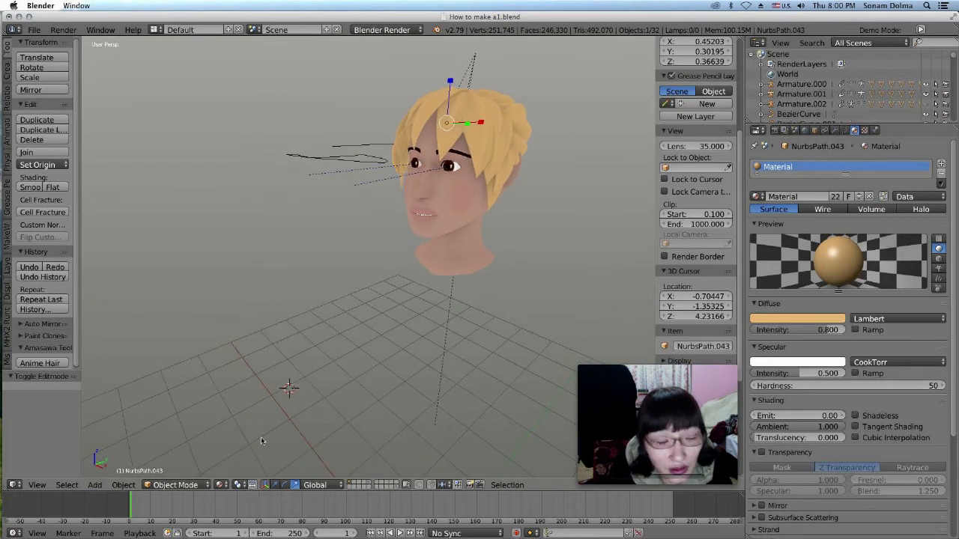
{"action": "left_click", "coordinate": [193, 483]}
{"action": "left_click", "coordinate": [184, 459]}
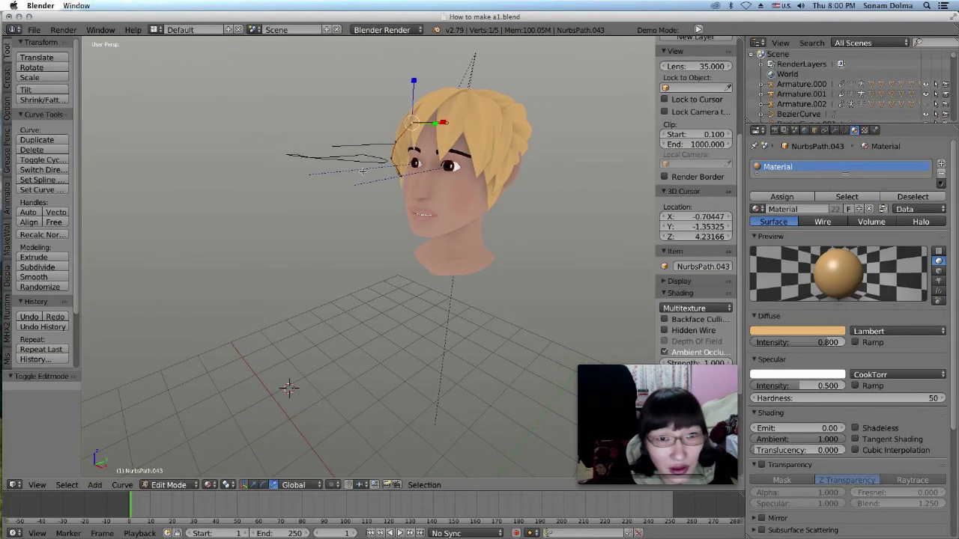
{"action": "key", "text": "r"}
{"action": "left_click", "coordinate": [400, 182]}
{"action": "middle_click_drag", "start_coordinate": [442, 183], "coordinate": [486, 188]}
{"action": "scroll", "coordinate": [442, 263], "scroll_direction": "up", "scroll_amount": 3}
{"action": "key", "text": "g"}
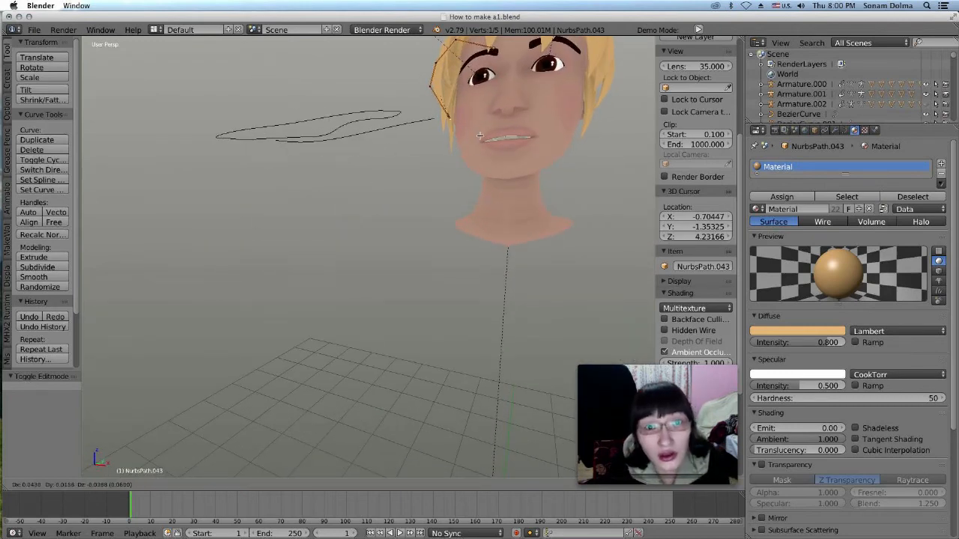
{"action": "left_click", "coordinate": [483, 138]}
Adjust the strand's upper control point by about X -0.023, Y -0.013, Z 0.021 and return to Object Mode.
{"action": "key", "text": "g"}
{"action": "left_click", "coordinate": [450, 83]}
{"action": "middle_click_drag", "start_coordinate": [450, 84], "coordinate": [483, 147]}
{"action": "key", "text": "g"}
{"action": "left_click", "coordinate": [423, 77]}
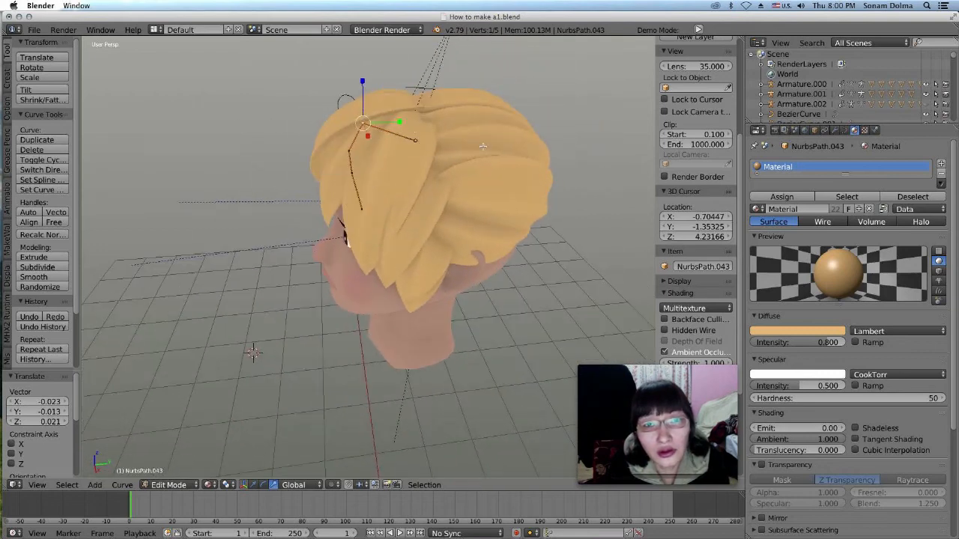
{"action": "left_click", "coordinate": [165, 484]}
{"action": "left_click", "coordinate": [164, 474]}
Place the 3D cursor above and beside the head and add a Sun lamp at X 0.885, Y -0.636, Z 7.066.
{"action": "middle_click_drag", "start_coordinate": [401, 335], "coordinate": [516, 256]}
{"action": "middle_click_drag", "start_coordinate": [529, 214], "coordinate": [413, 231]}
{"action": "scroll", "coordinate": [417, 202], "scroll_direction": "up", "scroll_amount": 2}
{"action": "middle_click_drag", "start_coordinate": [419, 199], "coordinate": [424, 295]}
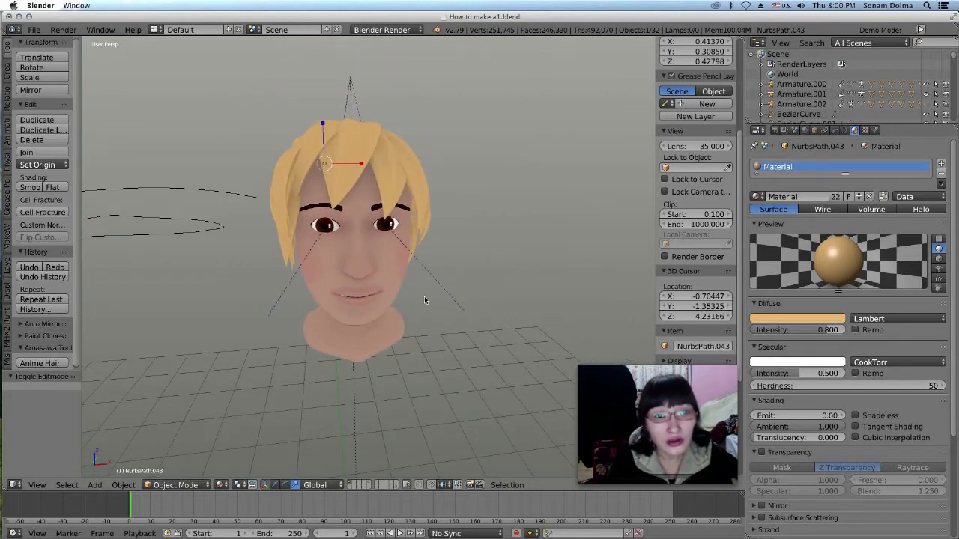
{"action": "scroll", "coordinate": [419, 189], "scroll_direction": "down", "scroll_amount": 3}
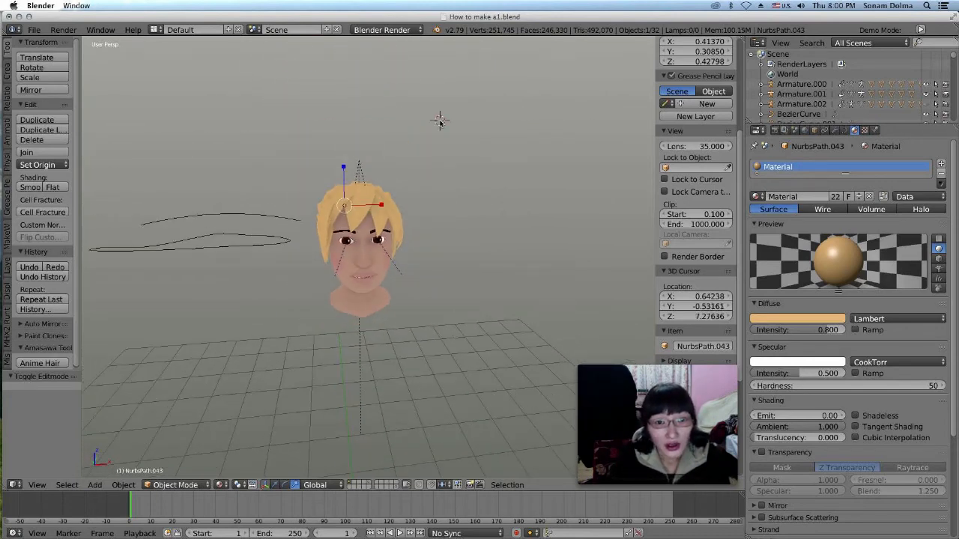
{"action": "key", "text": "shift+s"}
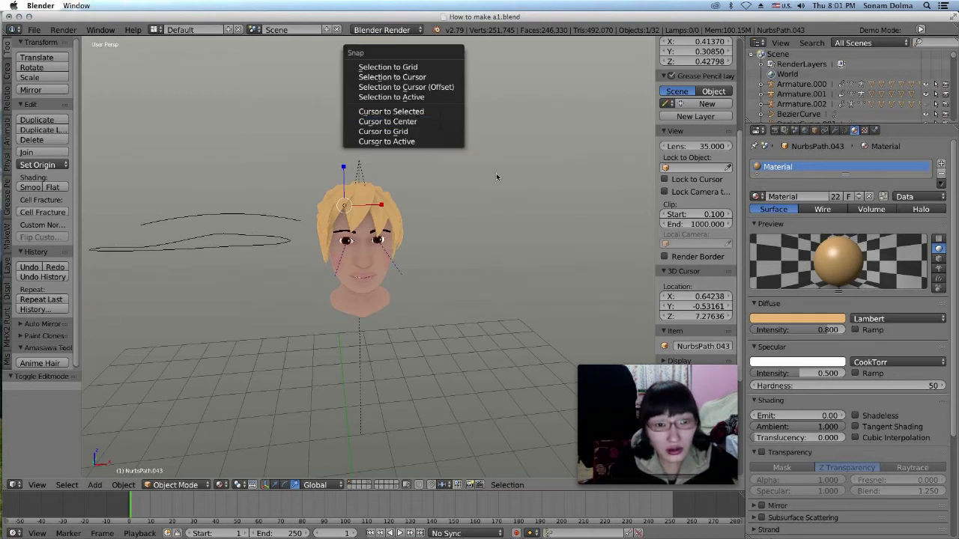
{"action": "key", "text": "shift+a"}
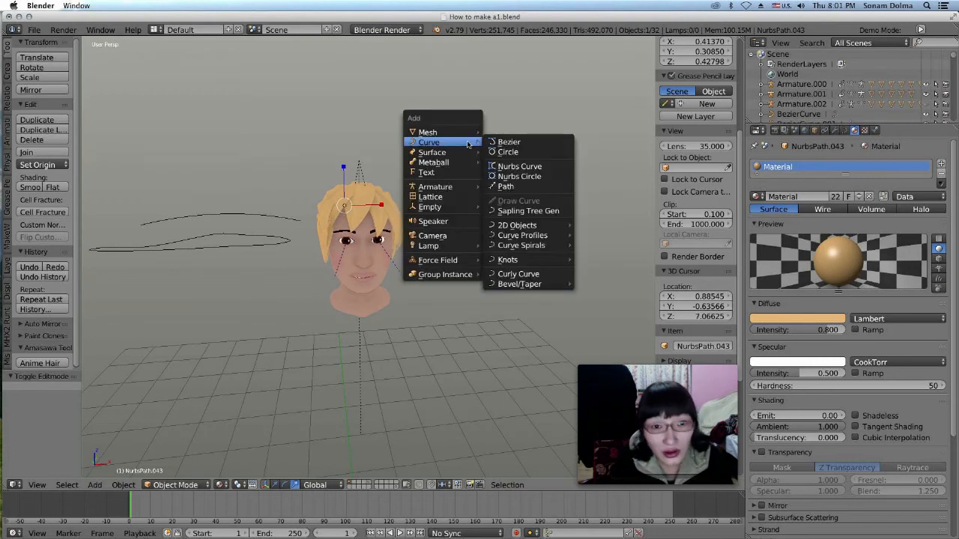
{"action": "mouse_move", "coordinate": [428, 248]}
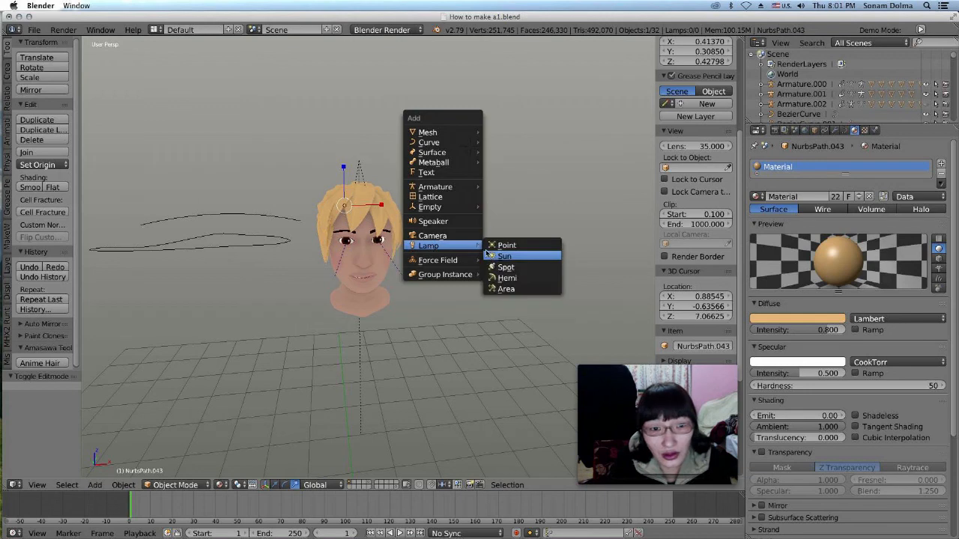
{"action": "left_click", "coordinate": [502, 256]}
Rotate the Sun lamp by about 34.4° to angle its light across the head, and check the lit hair.
{"action": "key", "text": "r"}
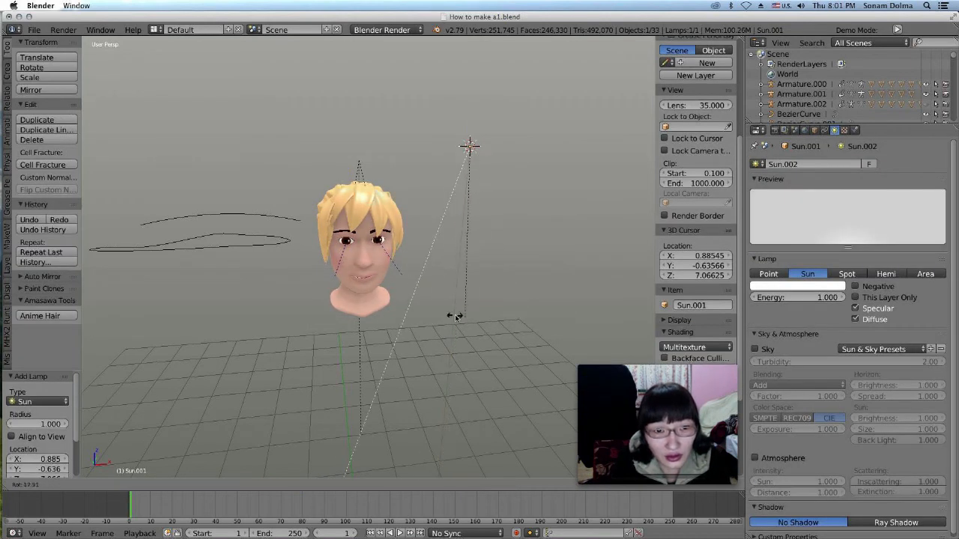
{"action": "left_click", "coordinate": [447, 314]}
{"action": "scroll", "coordinate": [440, 328], "scroll_direction": "down", "scroll_amount": 2}
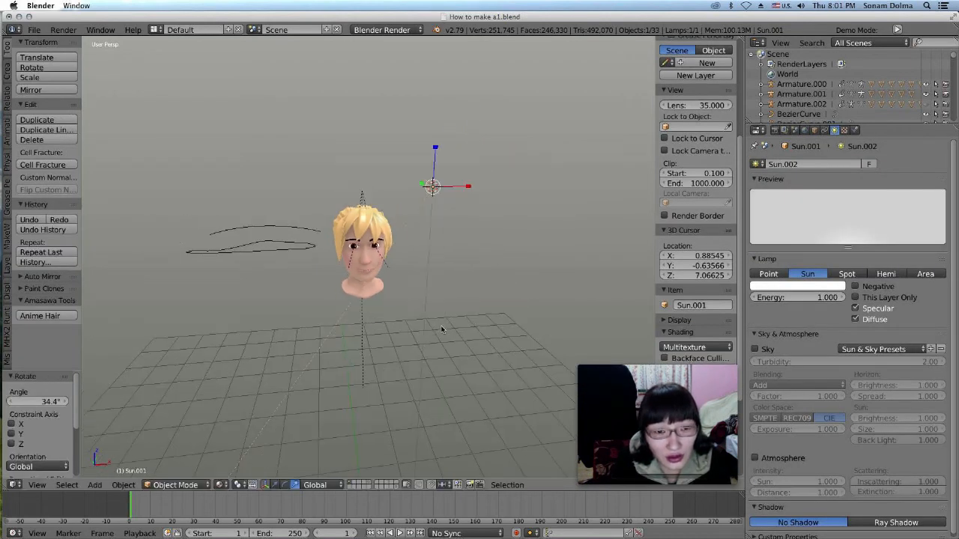
{"action": "scroll", "coordinate": [439, 328], "scroll_direction": "up", "scroll_amount": 4}
{"action": "middle_click_drag", "start_coordinate": [439, 327], "coordinate": [437, 314]}
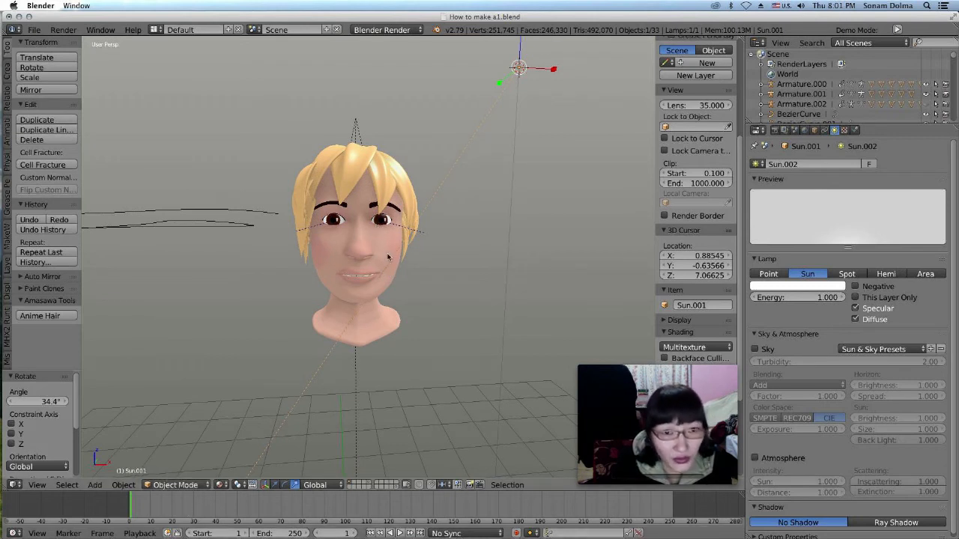
Display the viewport in Rendered shading and examine the lit blonde hair from the front, side and back of the head.
{"action": "left_click", "coordinate": [221, 485]}
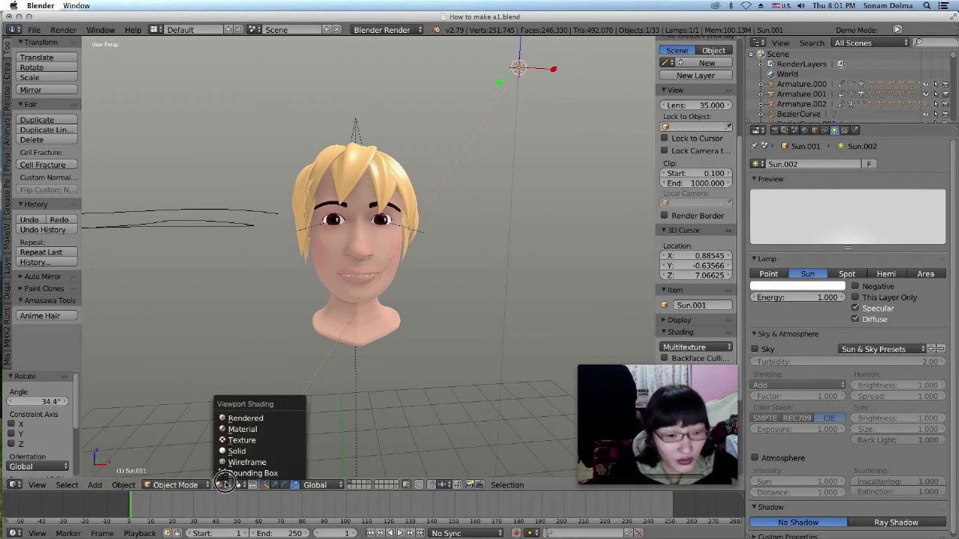
{"action": "left_click", "coordinate": [244, 418]}
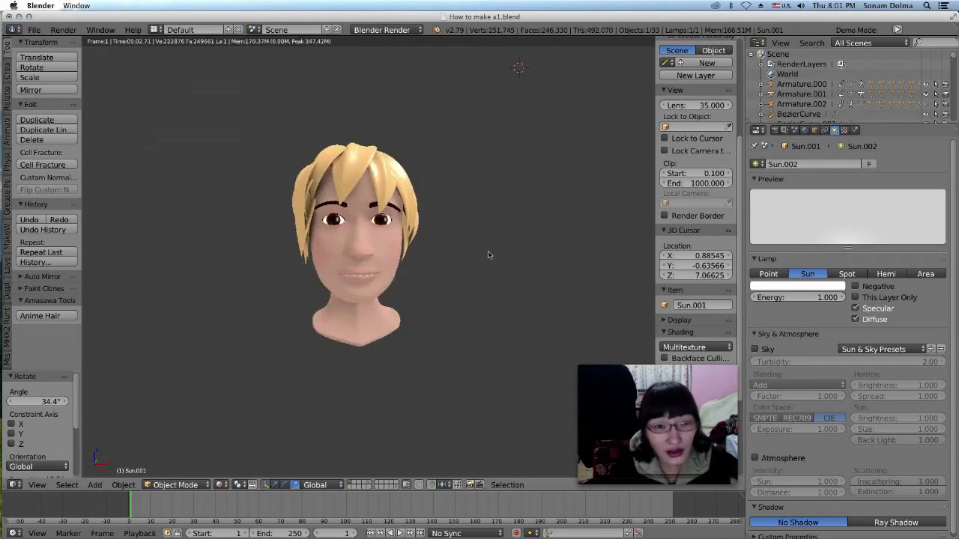
{"action": "key", "text": "KP_3"}
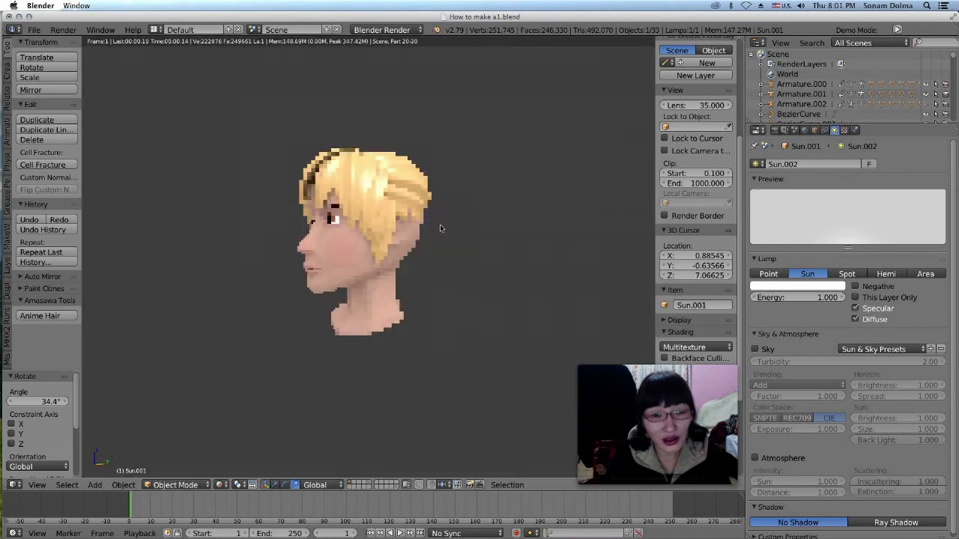
{"action": "middle_click_drag", "start_coordinate": [441, 228], "coordinate": [404, 222]}
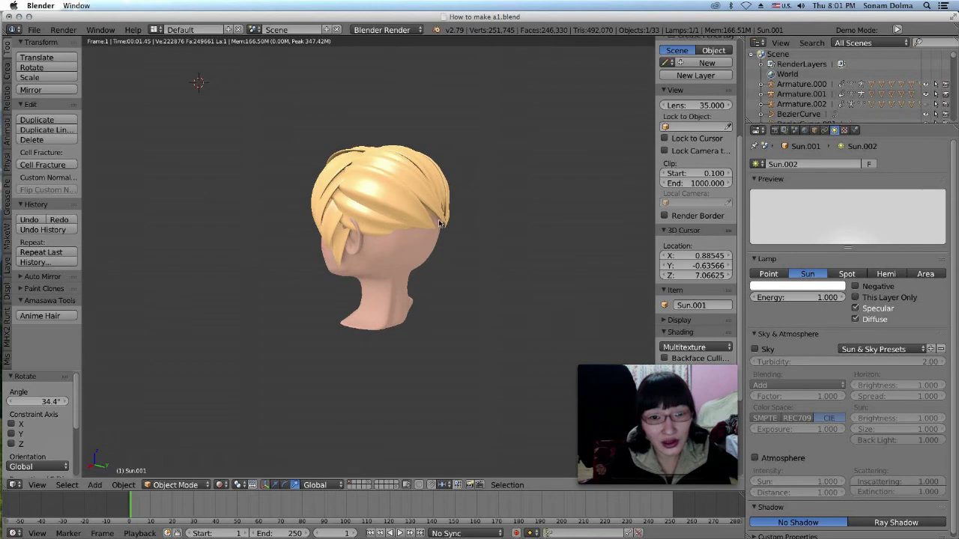
{"action": "middle_click_drag", "start_coordinate": [443, 237], "coordinate": [440, 235]}
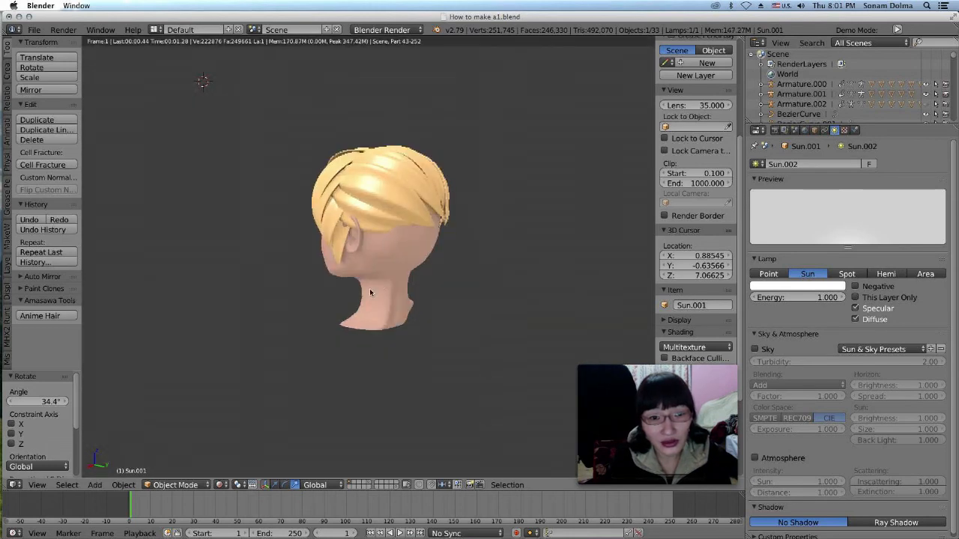
{"action": "middle_click_drag", "start_coordinate": [263, 339], "coordinate": [421, 339]}
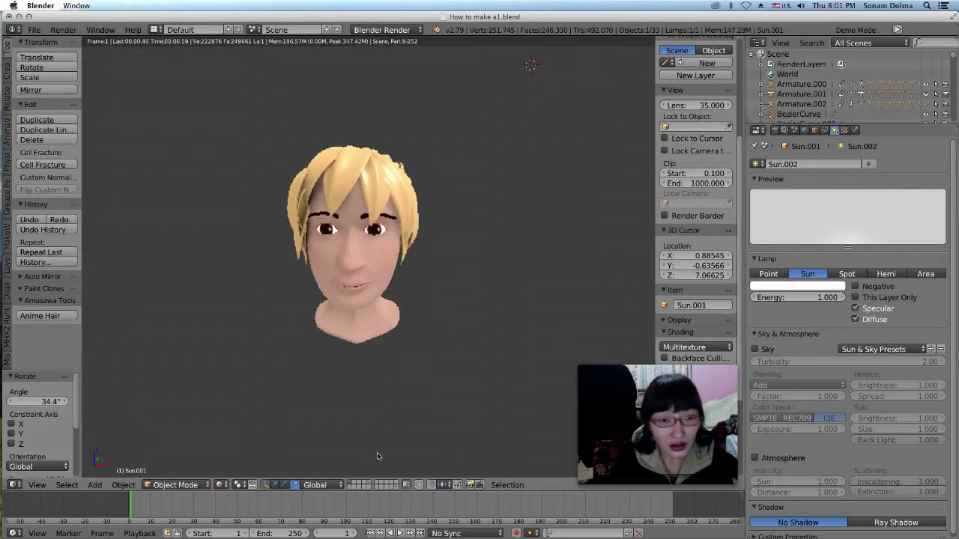
Switch to the scene layer with the orange-haired character in the dark blue dress and examine the rendered long hairstyle up close.
{"action": "left_click", "coordinate": [368, 485]}
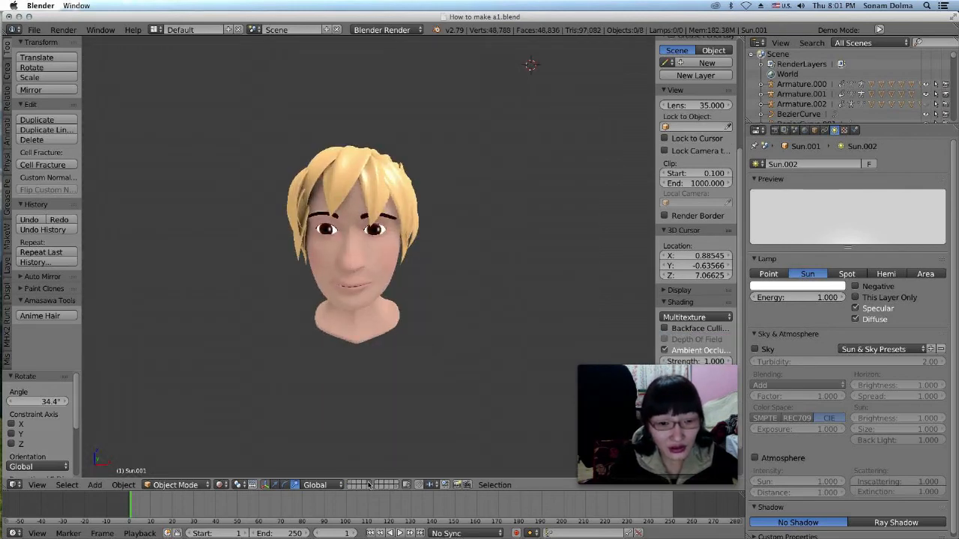
{"action": "left_click", "coordinate": [398, 489]}
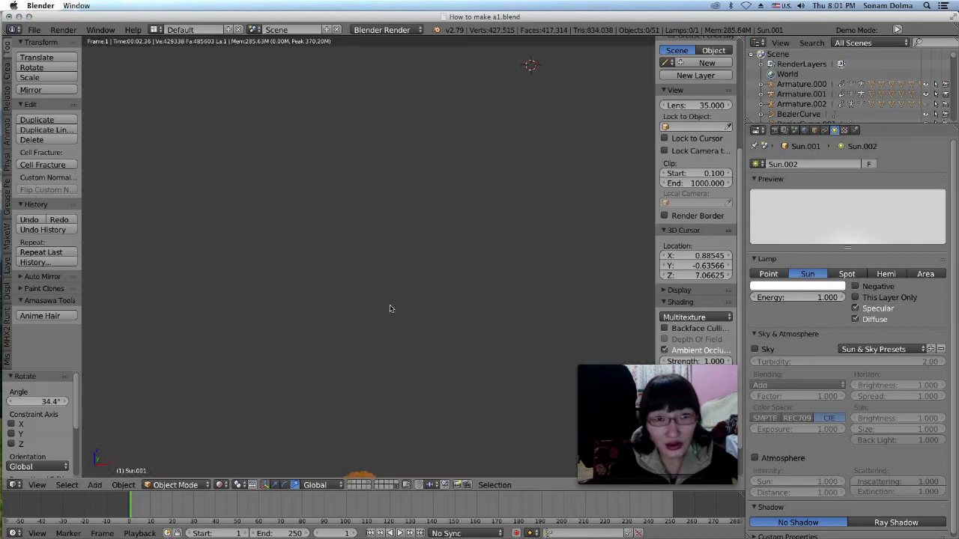
{"action": "scroll", "coordinate": [390, 345], "scroll_direction": "down", "scroll_amount": 5}
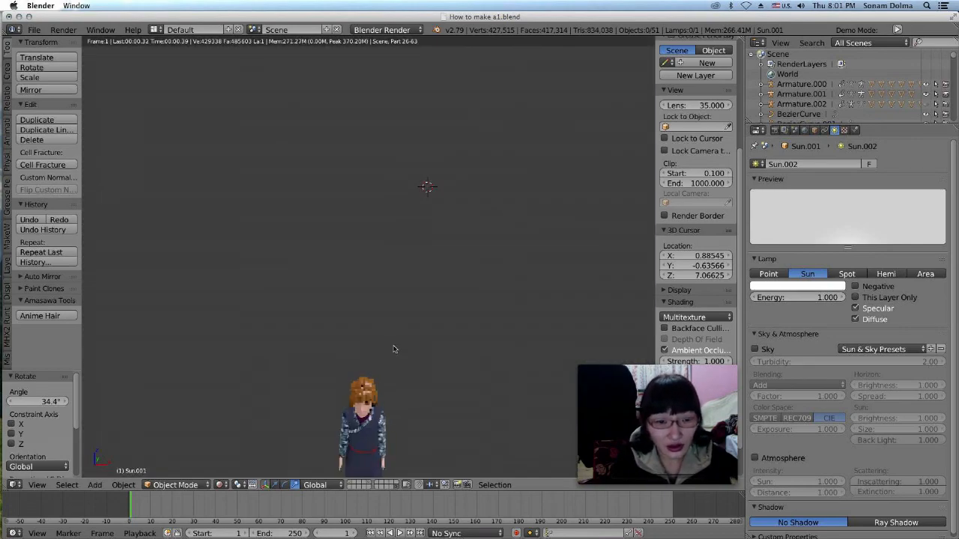
{"action": "middle_click_drag", "start_coordinate": [400, 293], "coordinate": [412, 144], "text": "shift"}
{"action": "scroll", "coordinate": [419, 334], "scroll_direction": "up", "scroll_amount": 6}
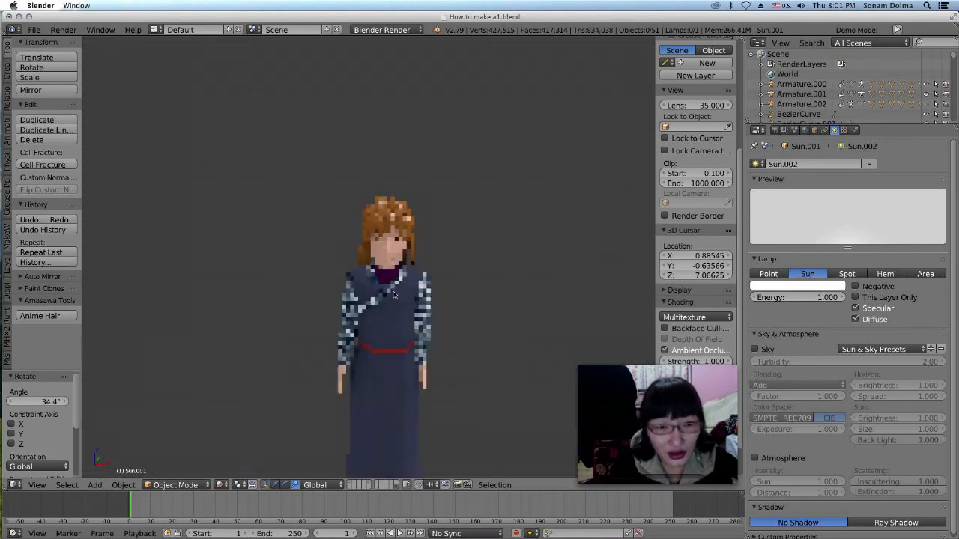
{"action": "middle_click_drag", "start_coordinate": [419, 335], "coordinate": [401, 298], "text": "shift"}
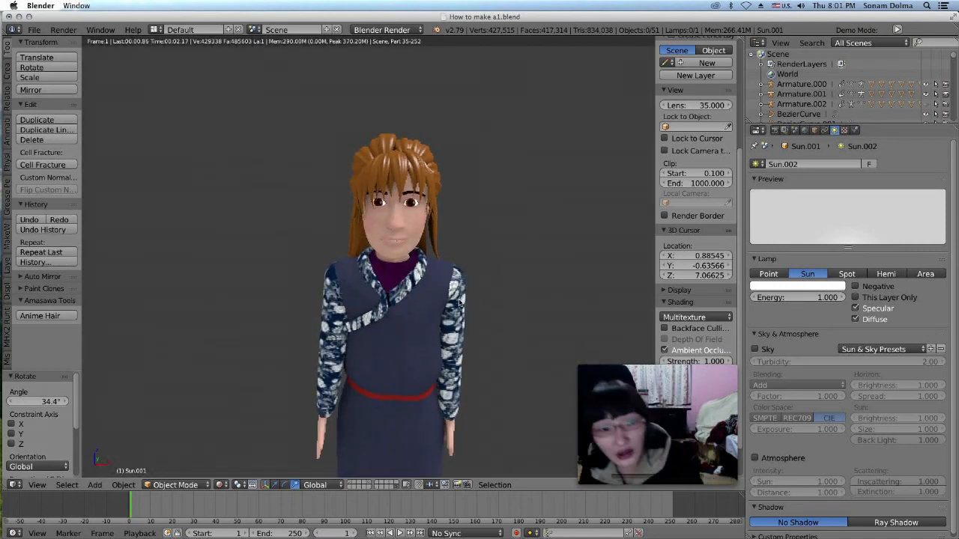
{"action": "middle_click_drag", "start_coordinate": [448, 301], "coordinate": [449, 294]}
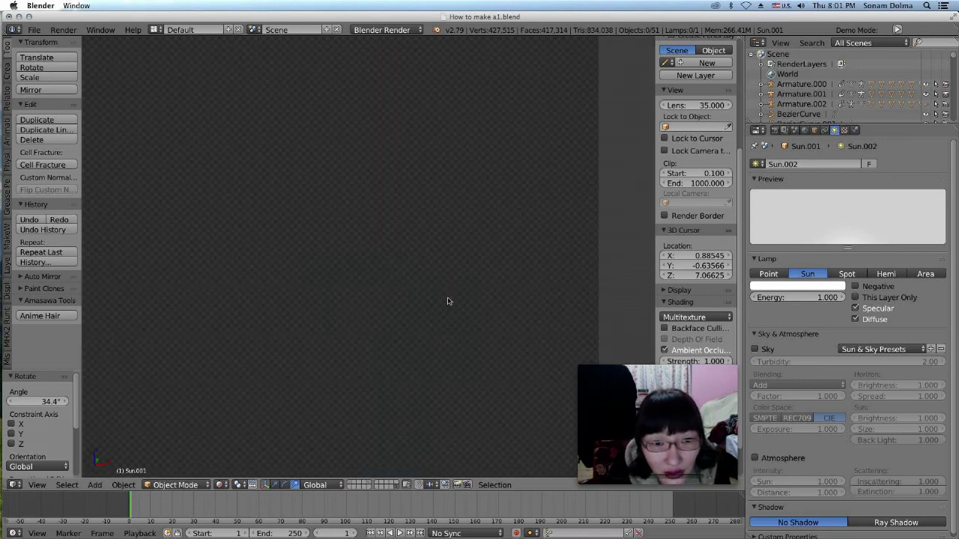
{"action": "middle_click_drag", "start_coordinate": [449, 299], "coordinate": [449, 301]}
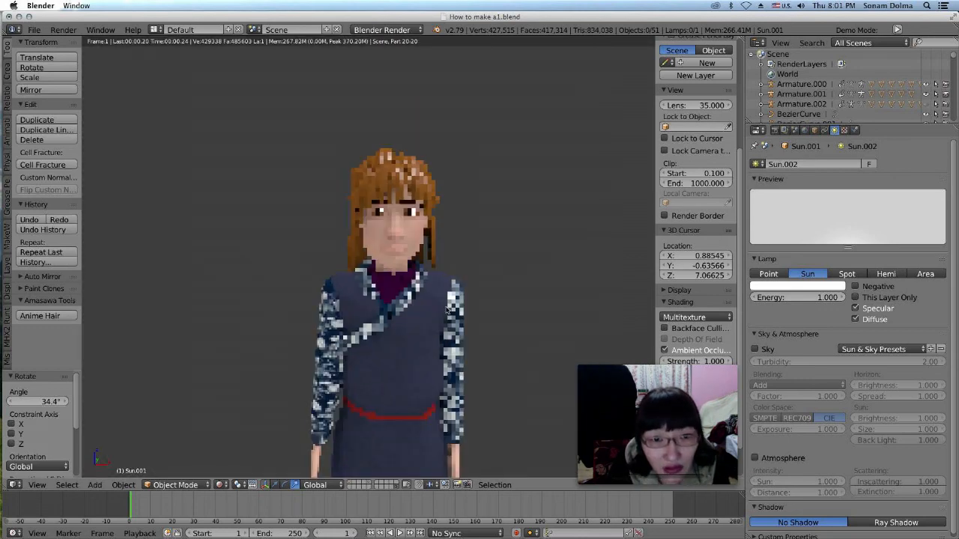